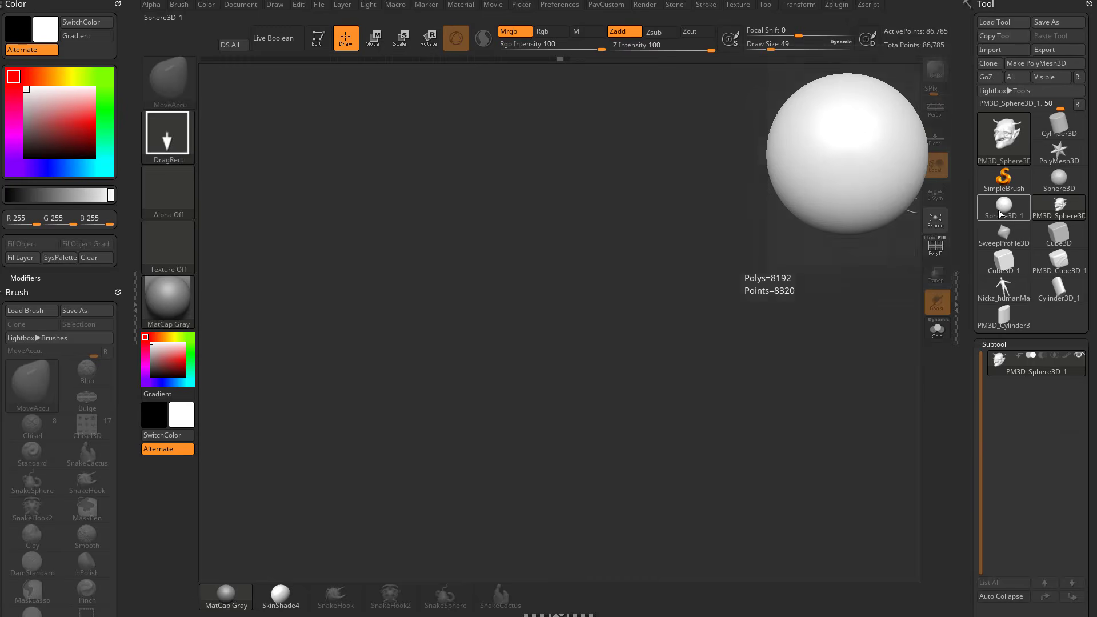
Draw the PolyMesh3D star on the canvas, enter Edit mode and turn on the polyframe display.
click(1058, 150)
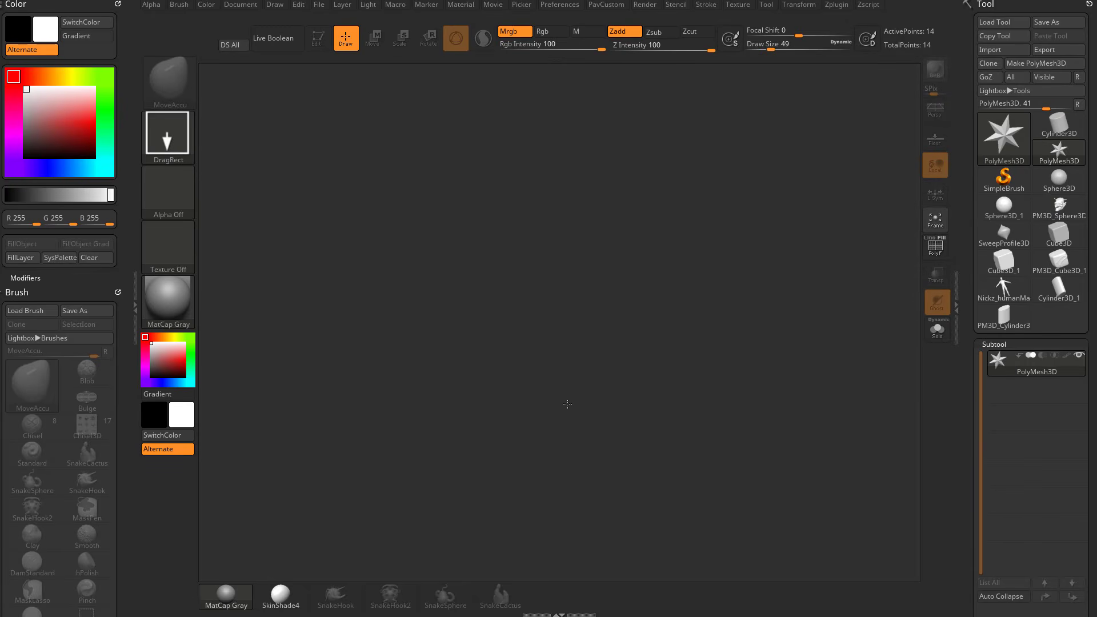
drag(540, 328, 641, 497)
click(318, 41)
shift+drag(740, 309, 806, 311)
key(shift+f)
Switch to the Sphere3D_1 tool and return to the PolyMesh3D star.
click(1004, 208)
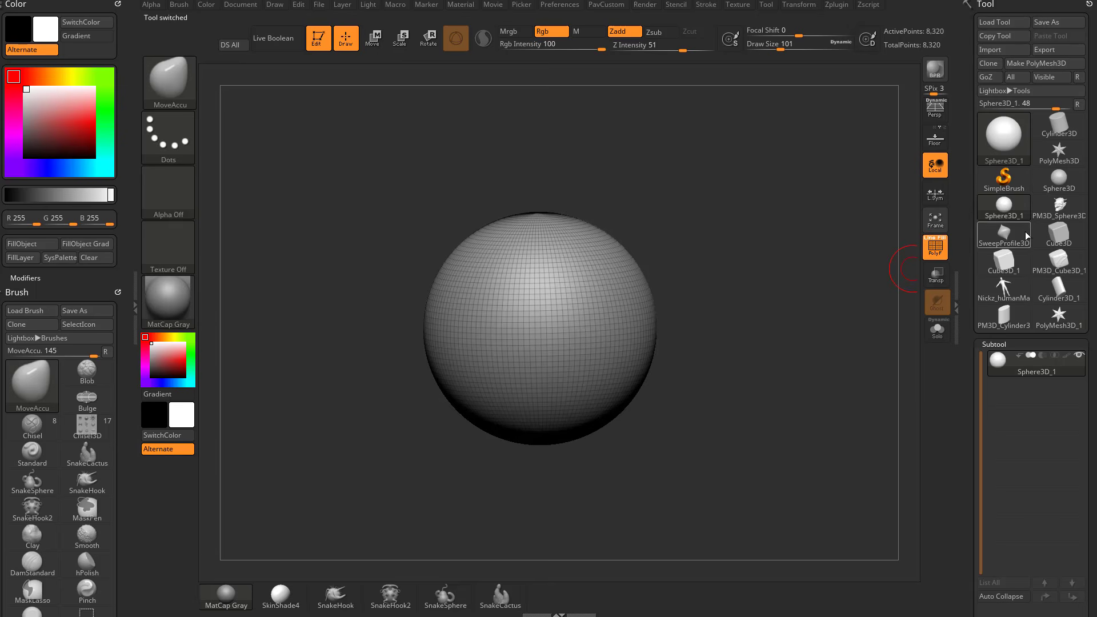
click(1060, 153)
shift+drag(680, 298, 804, 320)
Replace the star with a QCube primitive using the Initialize options at X, Y and Z resolution 2.
drag(962, 372, 981, 214)
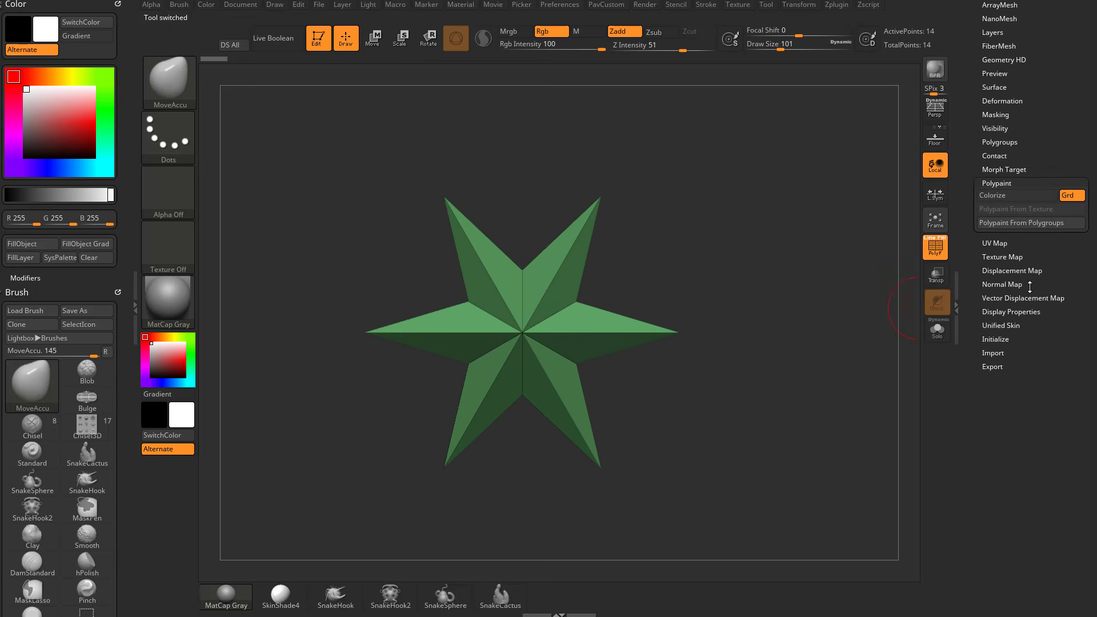
shift+click(1009, 184)
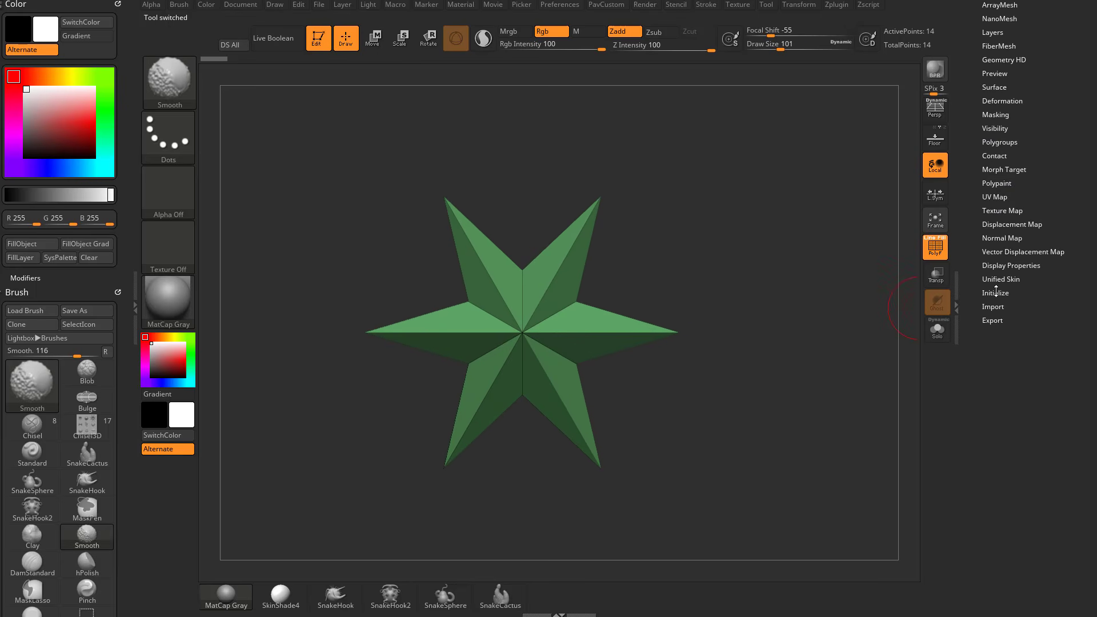
shift+click(996, 292)
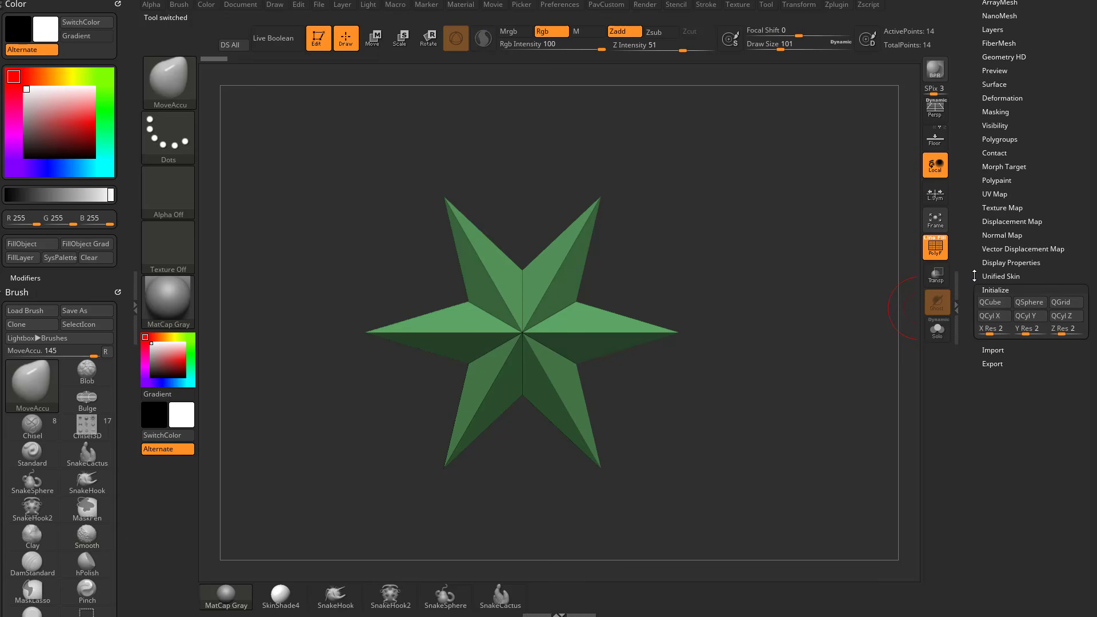
drag(974, 276, 991, 446)
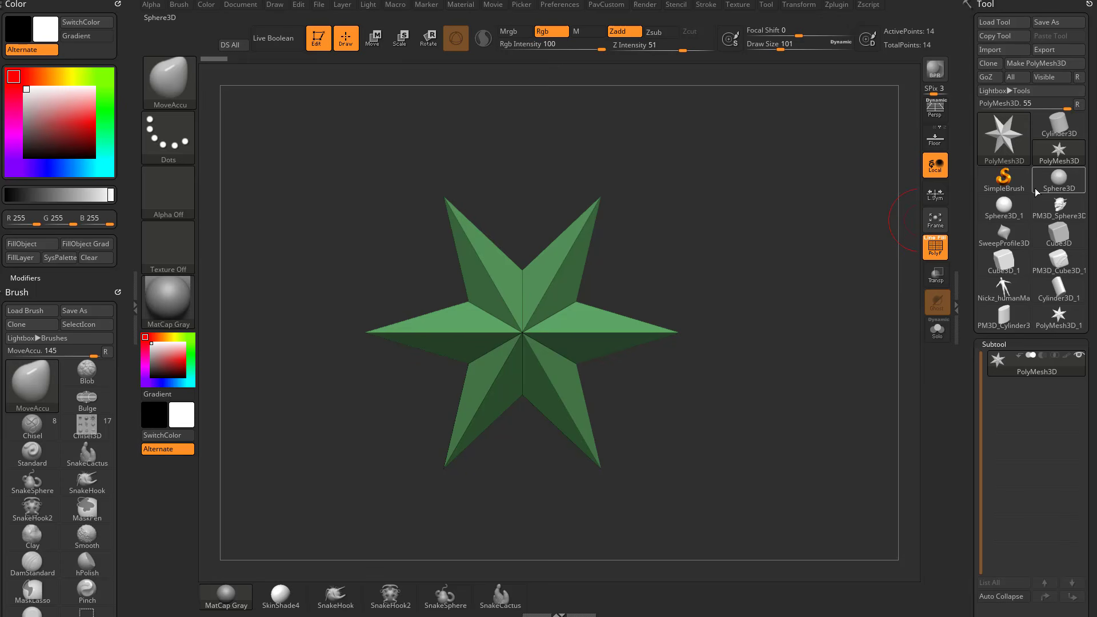
drag(970, 365, 1041, 133)
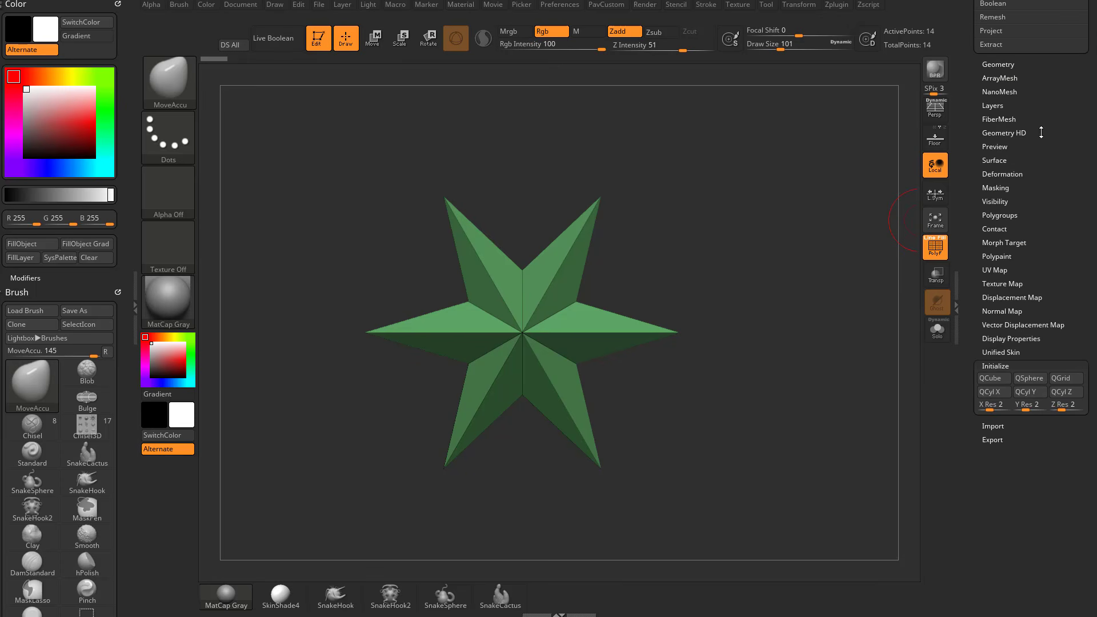
click(990, 378)
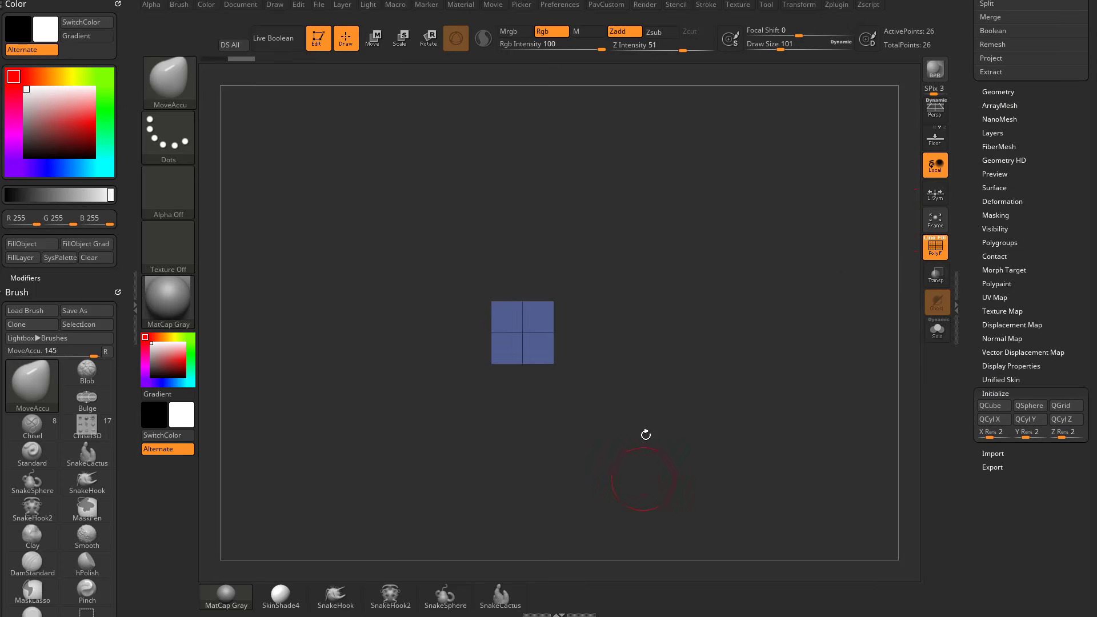
Set the primitive's X, Y and Z resolution to 1 and regenerate the QCube.
drag(790, 297, 740, 316)
alt+drag(741, 316, 911, 334)
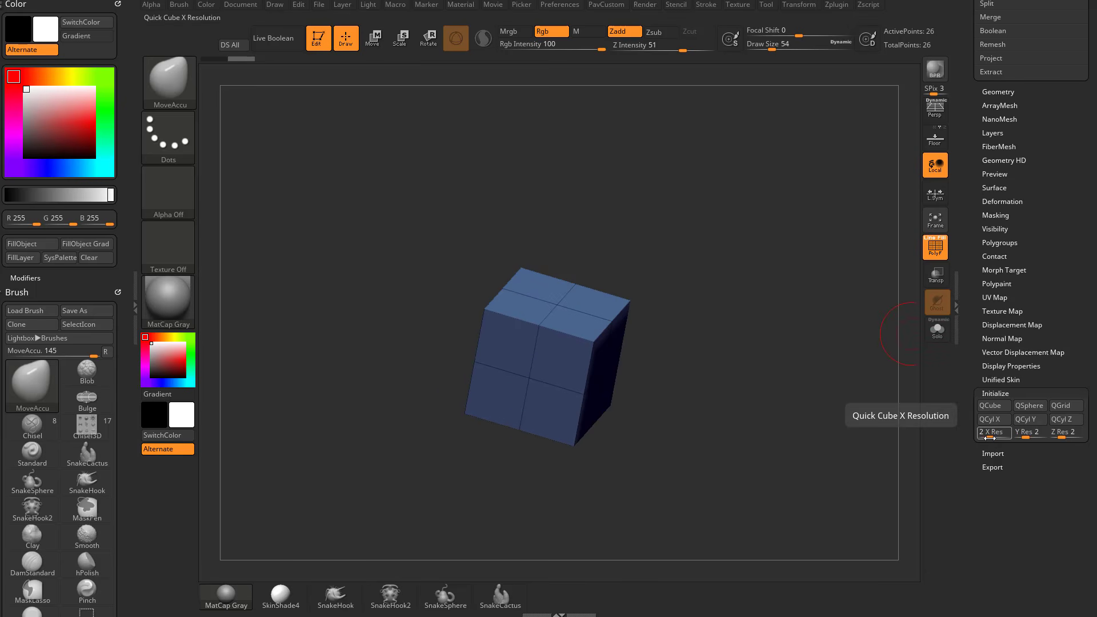
drag(988, 438, 1050, 438)
click(993, 407)
mouse_move(864, 426)
mouse_down()
mouse_move(866, 413)
mouse_move(863, 423)
mouse_up()
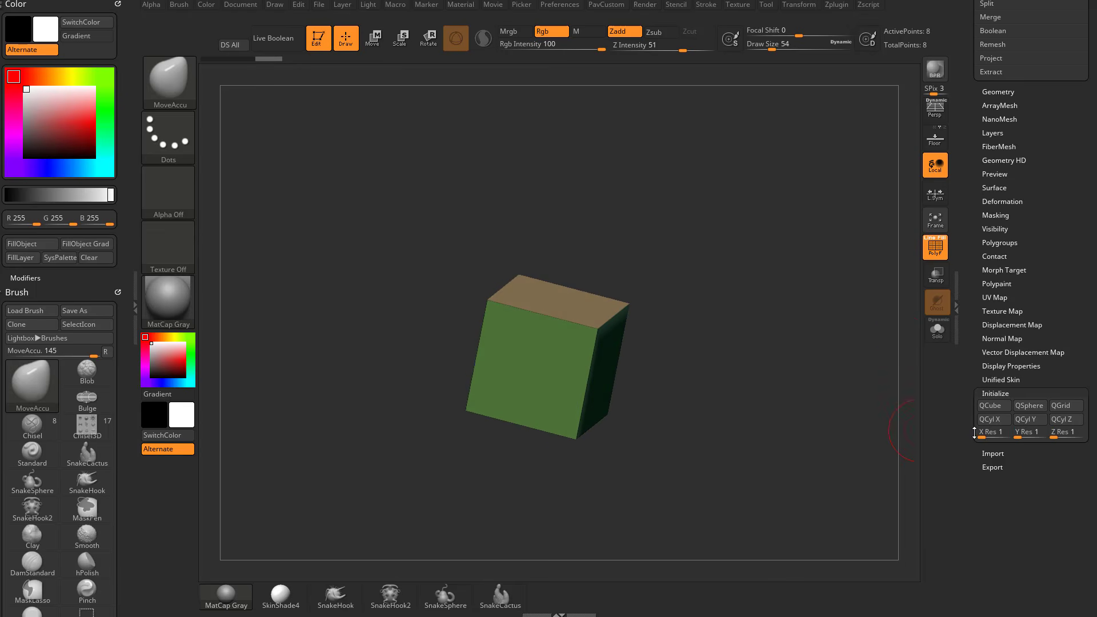
Set the primitive's X, Y and Z resolution to 2 and regenerate the QCube.
click(981, 435)
text(2)
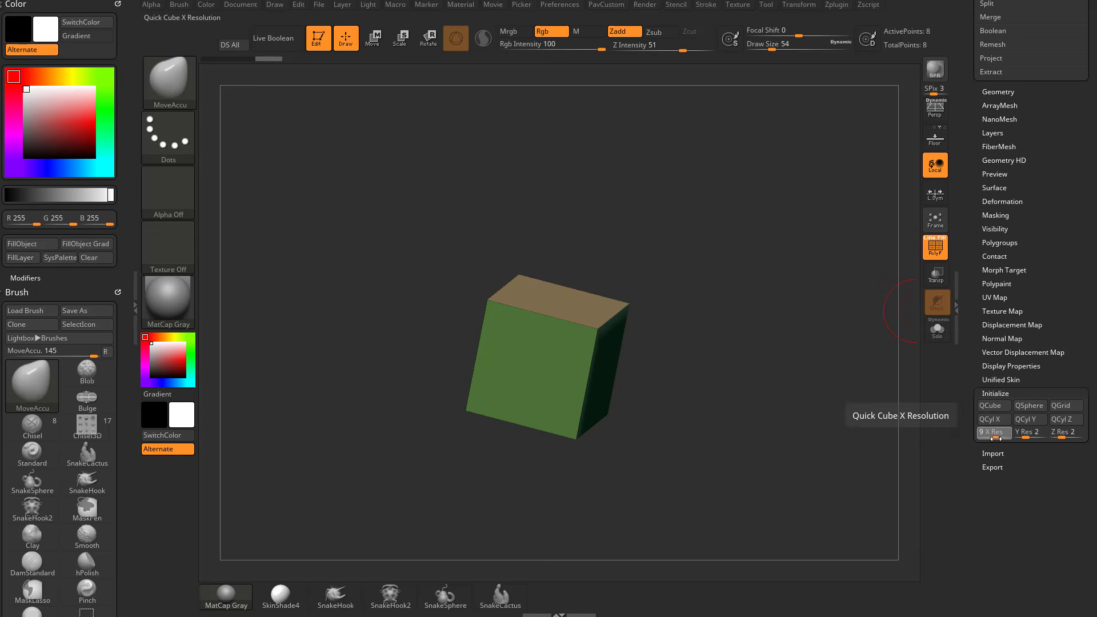
text(4)
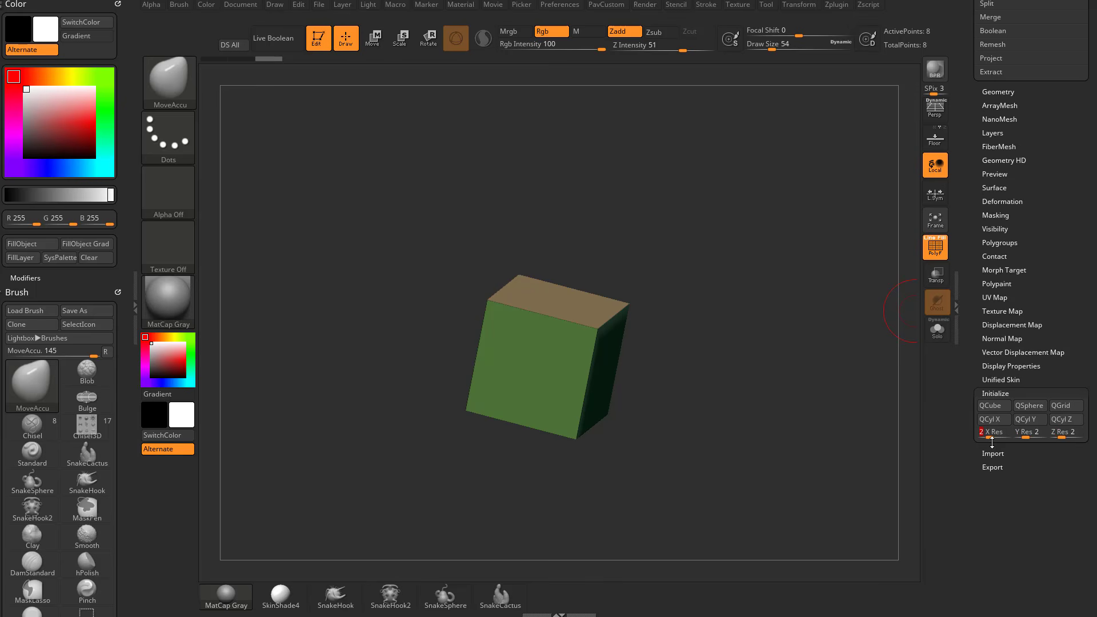
click(996, 409)
drag(791, 341, 717, 365)
Try the QSphere, QGrid and QCyl X primitives and return to the QCube.
click(1028, 406)
click(1062, 406)
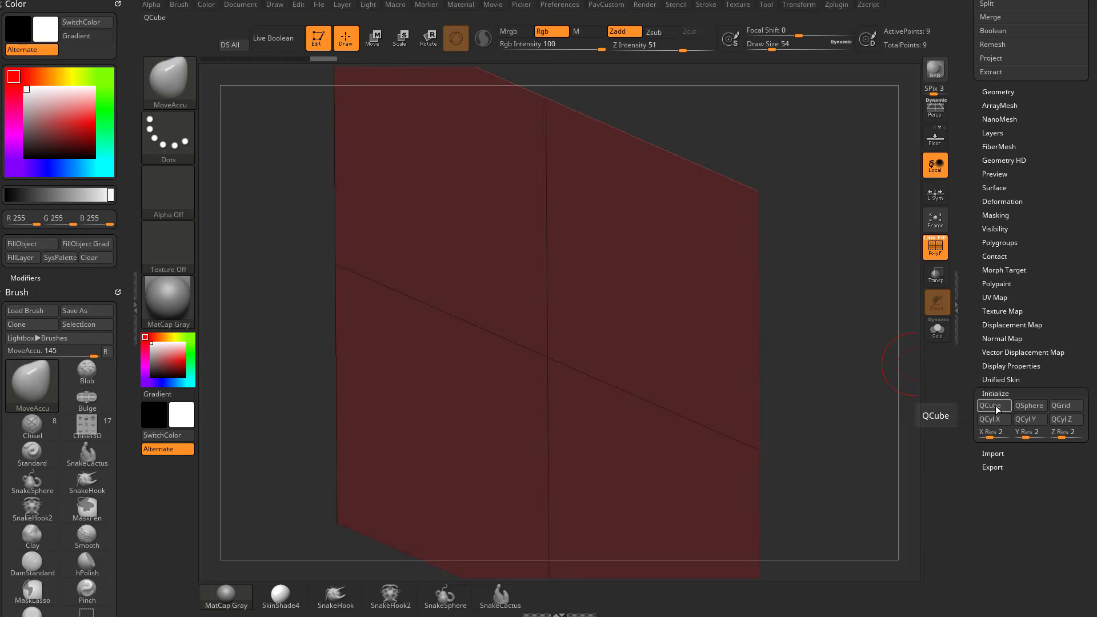
click(995, 405)
click(990, 419)
click(990, 405)
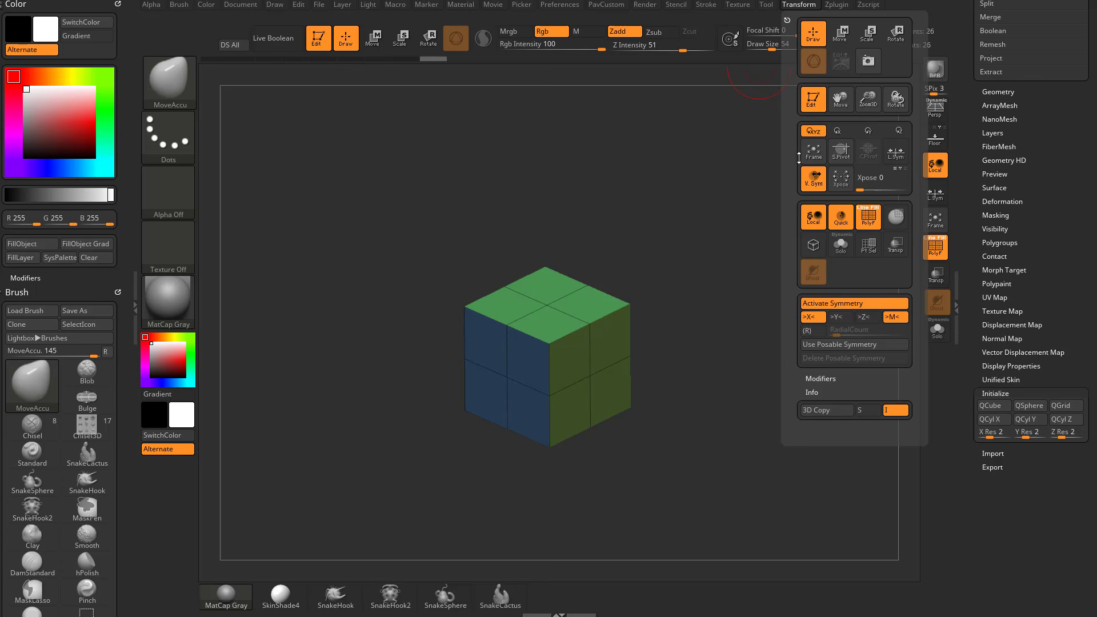
Activate the ZModeler brush for editing the cube.
drag(723, 351, 717, 318)
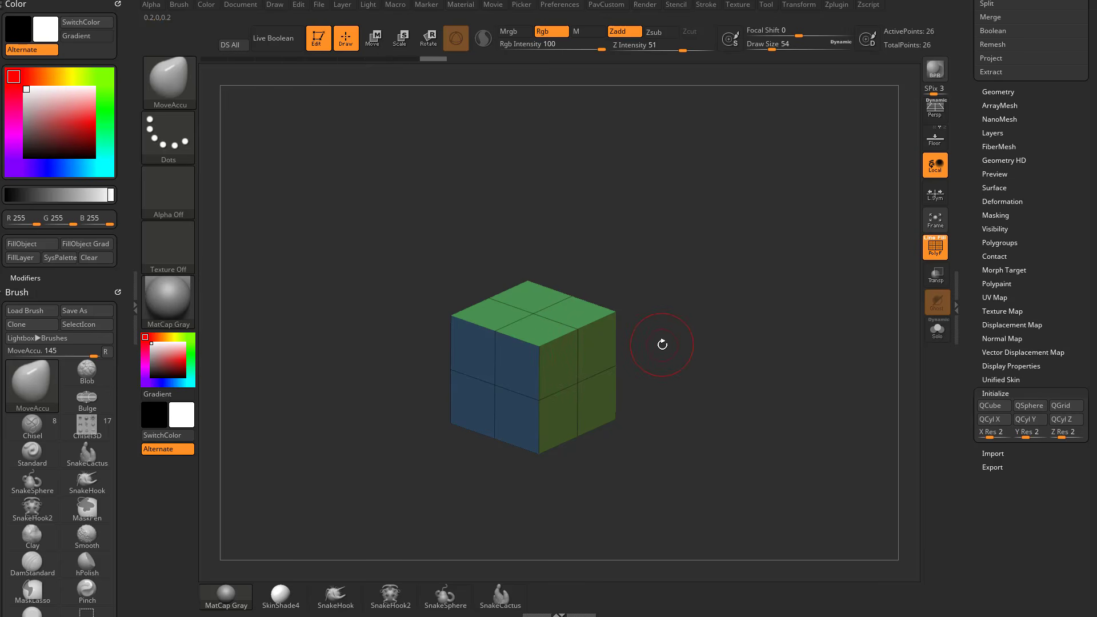
key(b)
key(z)
key(m)
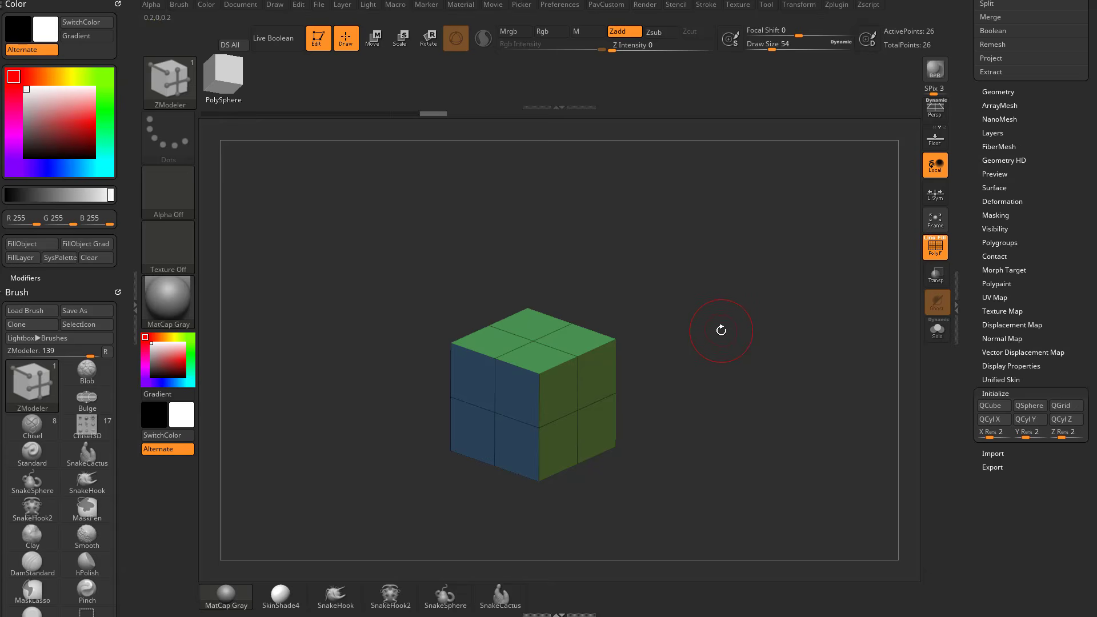
key(b)
key(z)
key(m)
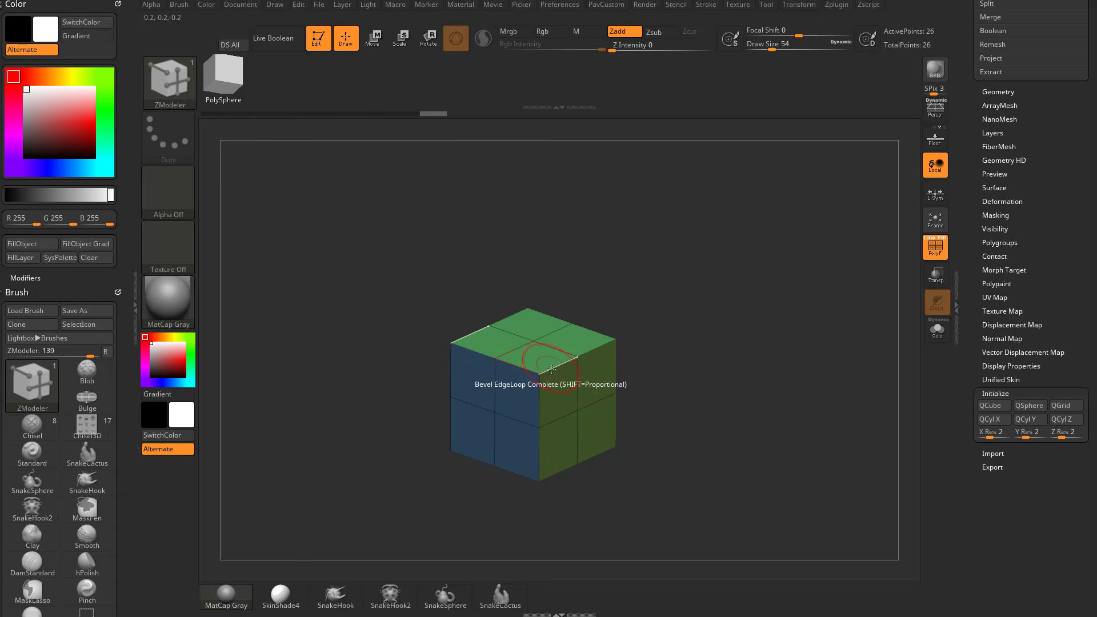
Examine the ZModeler actions available for the cube's edges and its top polygons.
key(space)
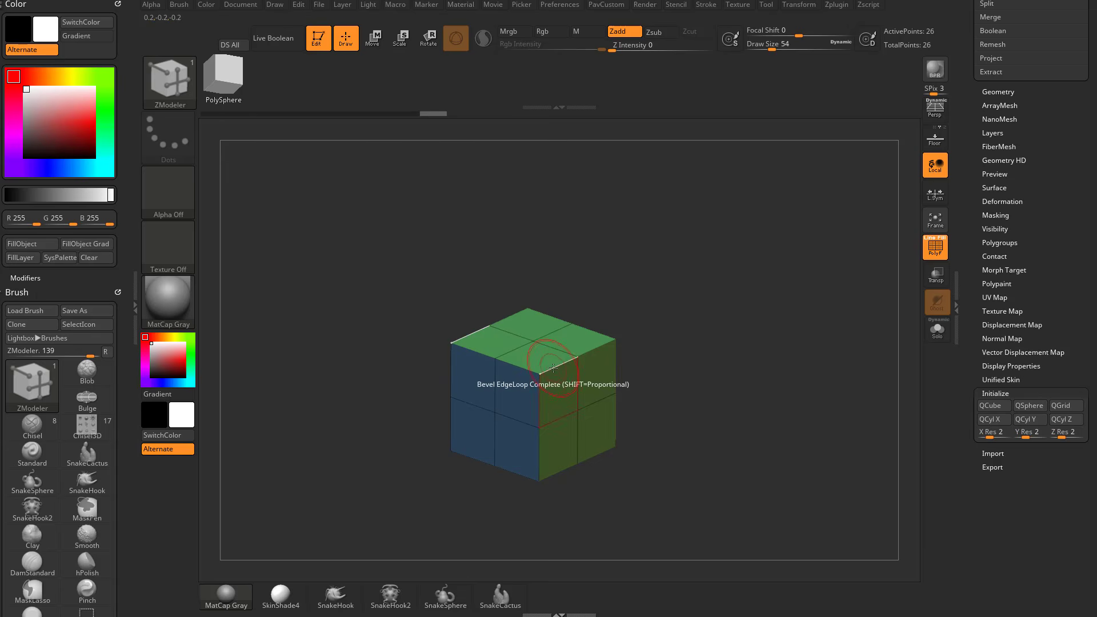
key(space)
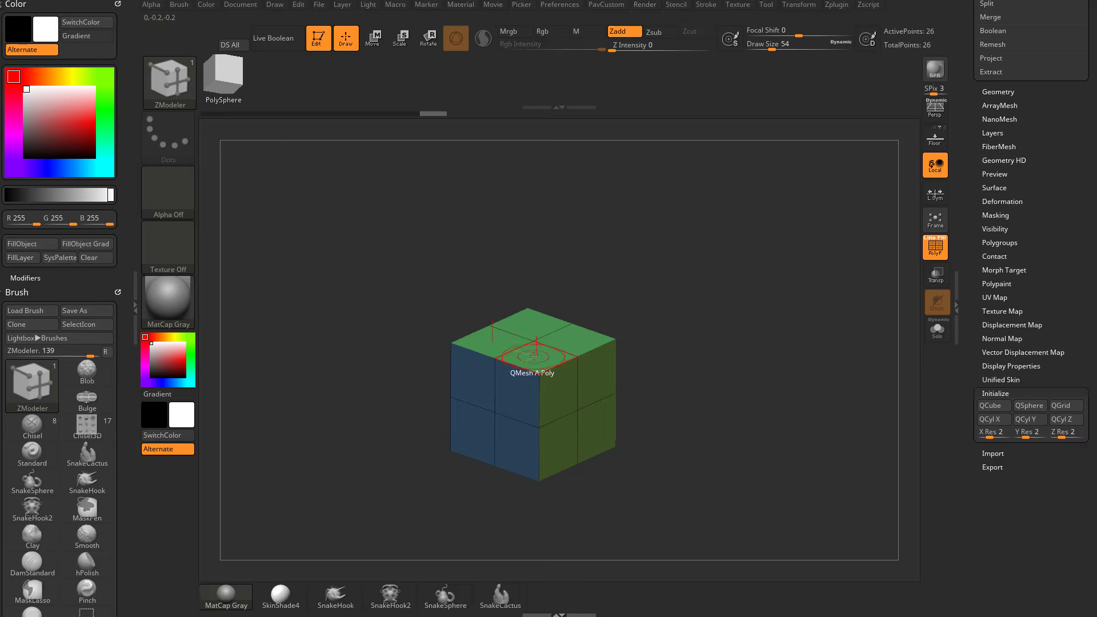
key(space)
click(533, 358)
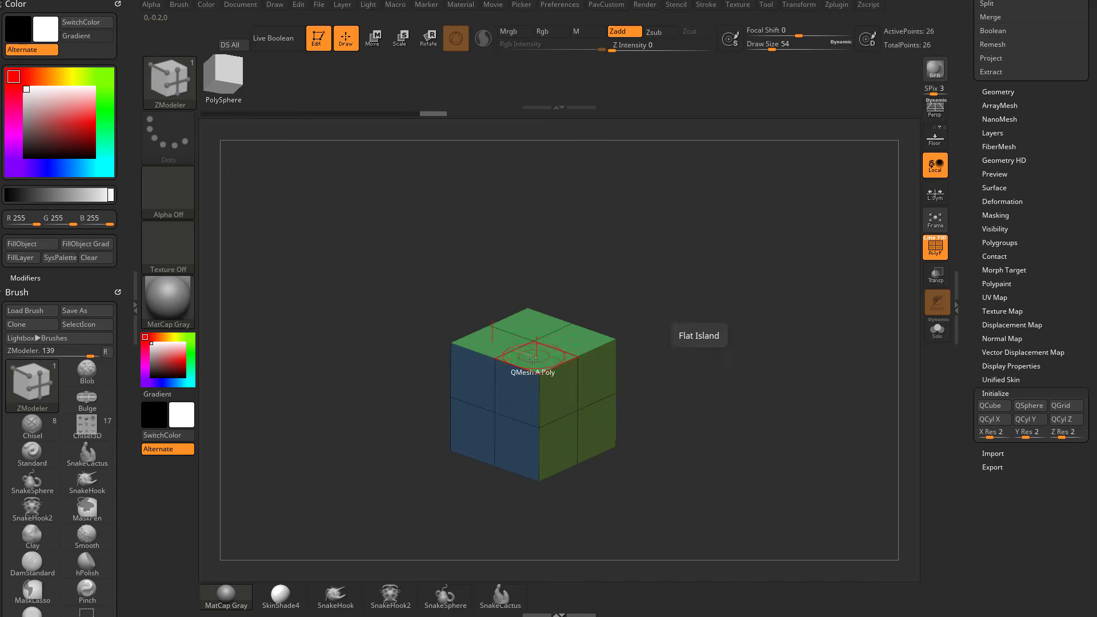
key(space)
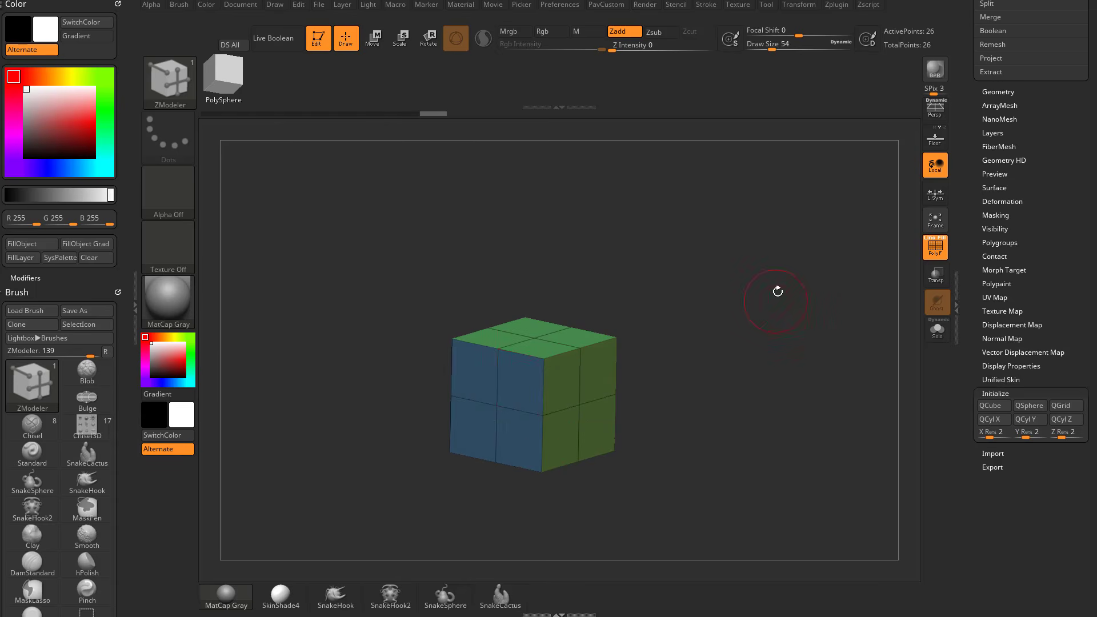
mouse_move(778, 292)
mouse_down()
mouse_move(704, 356)
mouse_move(532, 356)
mouse_up()
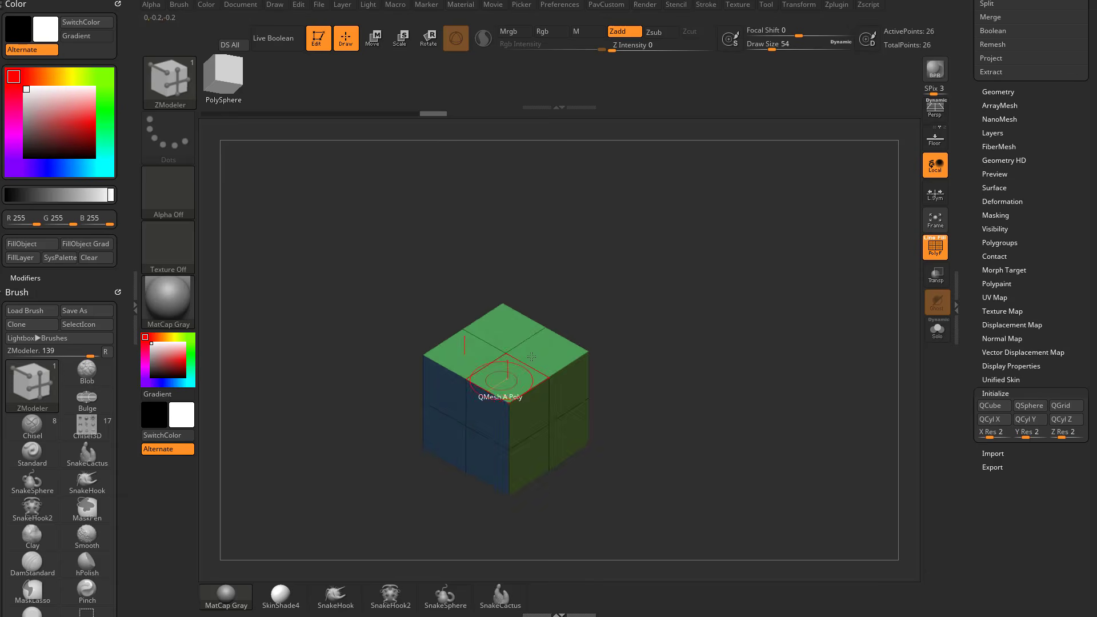
drag(721, 324, 669, 330)
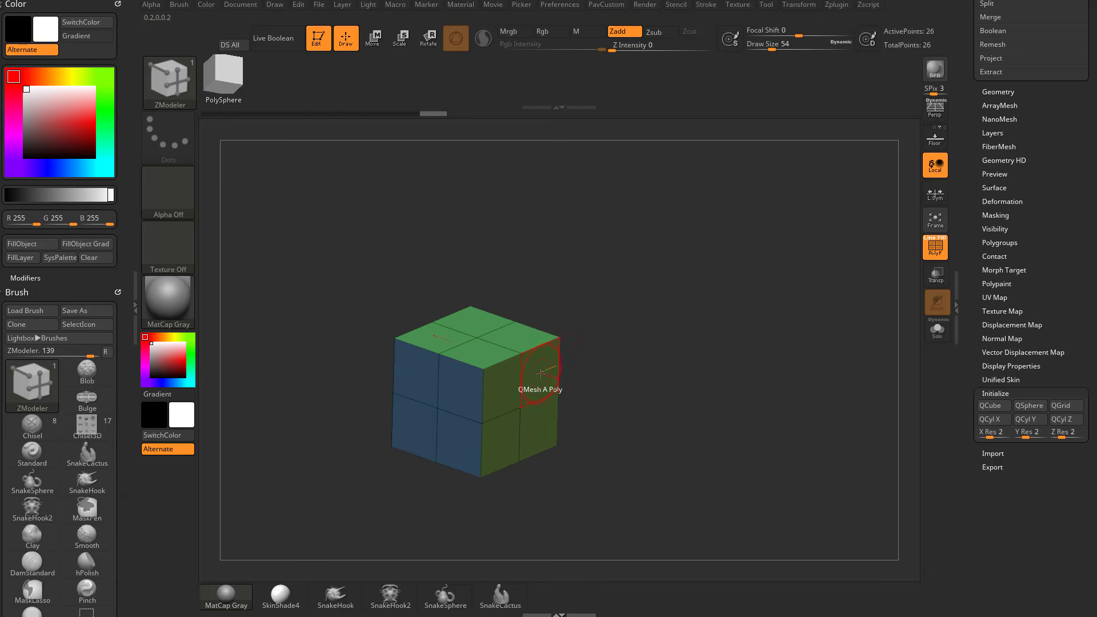
Set QMesh on A Single Poly to Align Full Step and pull a block out of an upper polygon on the cube's side.
key(space)
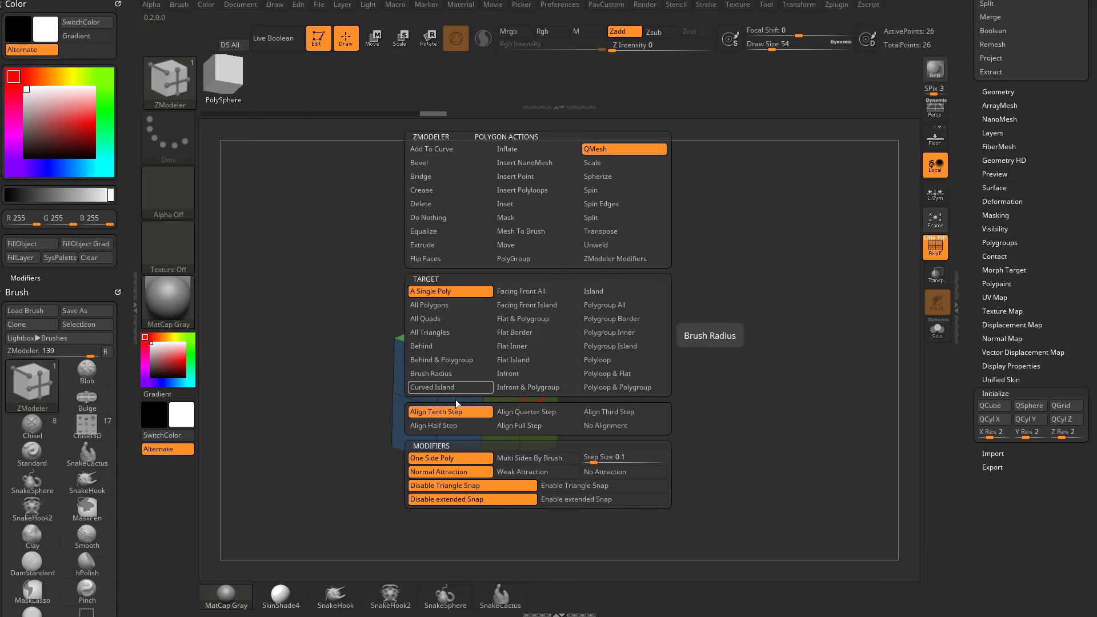
click(529, 426)
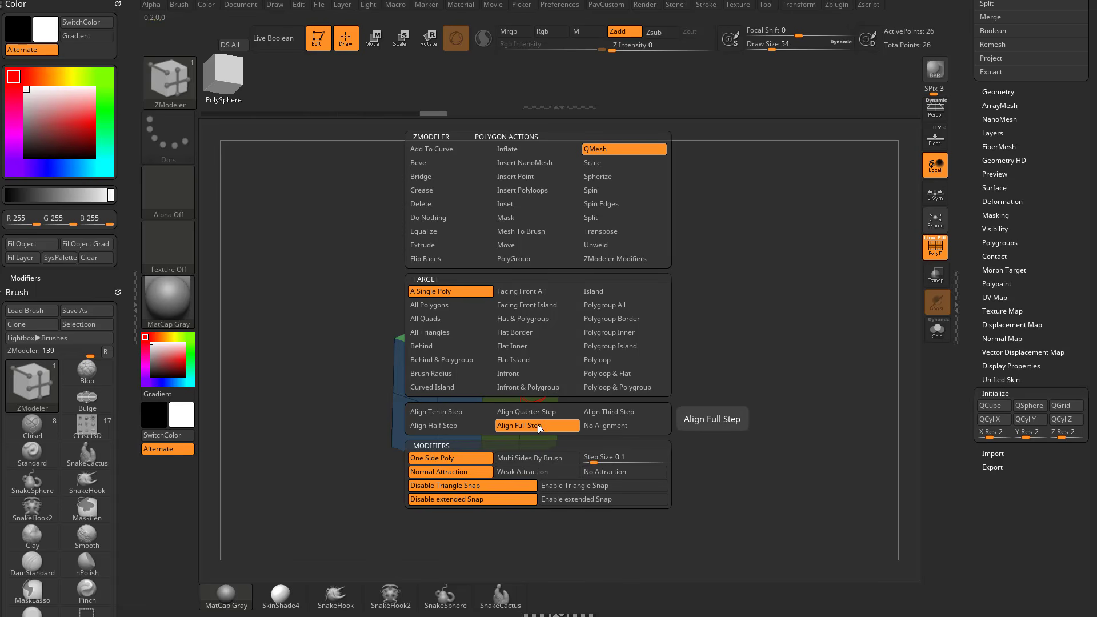
drag(643, 340, 621, 364)
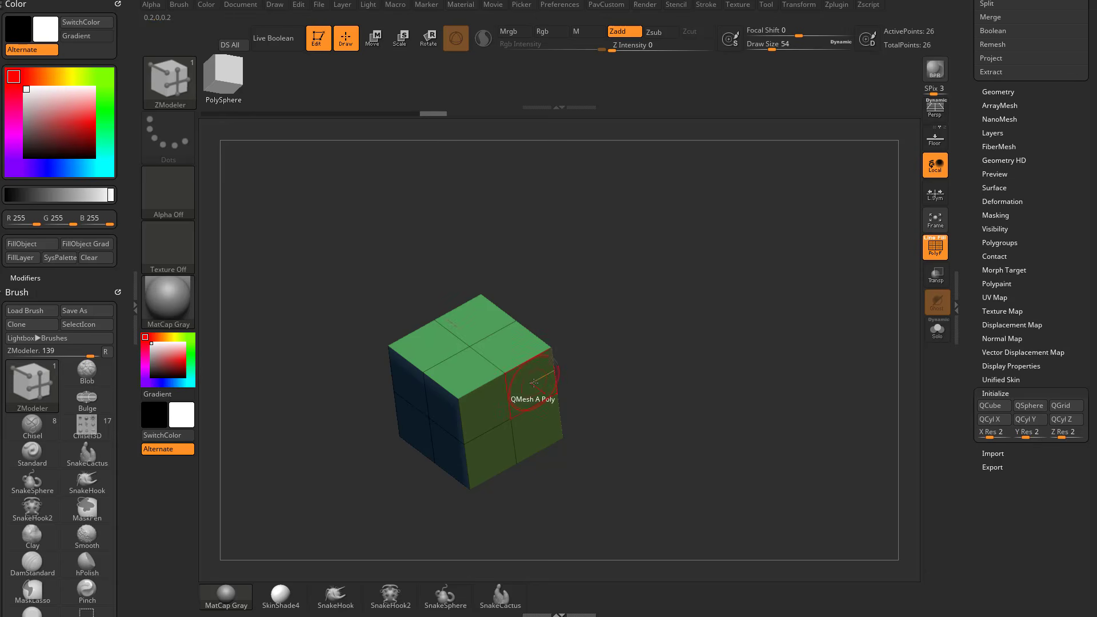
drag(533, 382, 707, 337)
Raise the side block's top polygon by two full steps with QMesh to form a tower.
drag(587, 345, 650, 266)
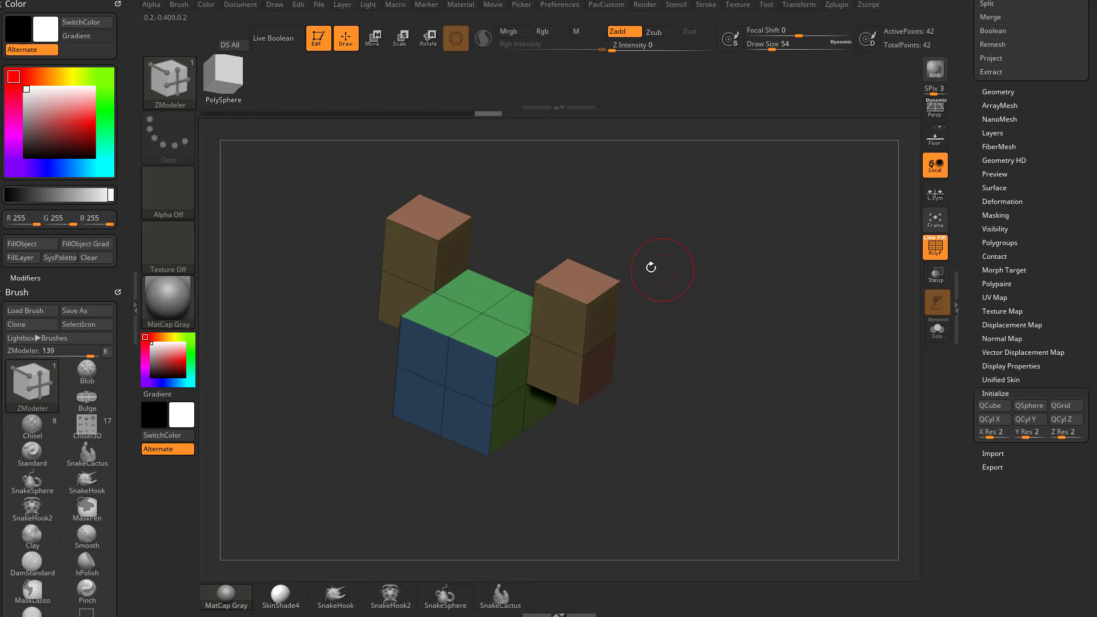
drag(580, 280, 585, 231)
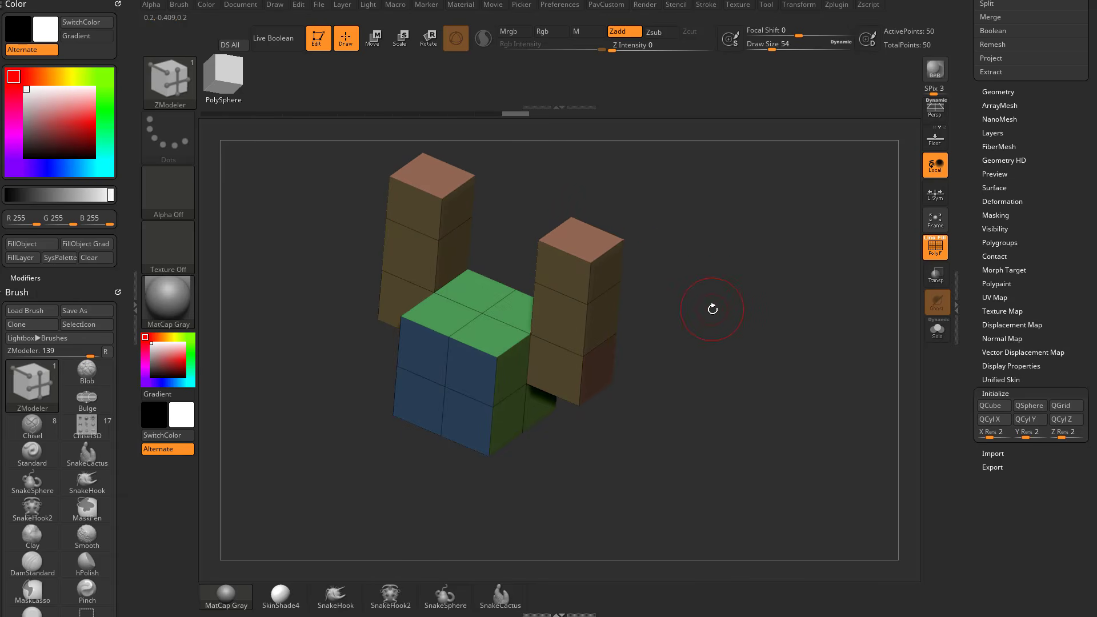
drag(713, 309, 700, 289)
Check the QMesh polygon settings and pull further full-step blocks forward and down from the side tower.
key(space)
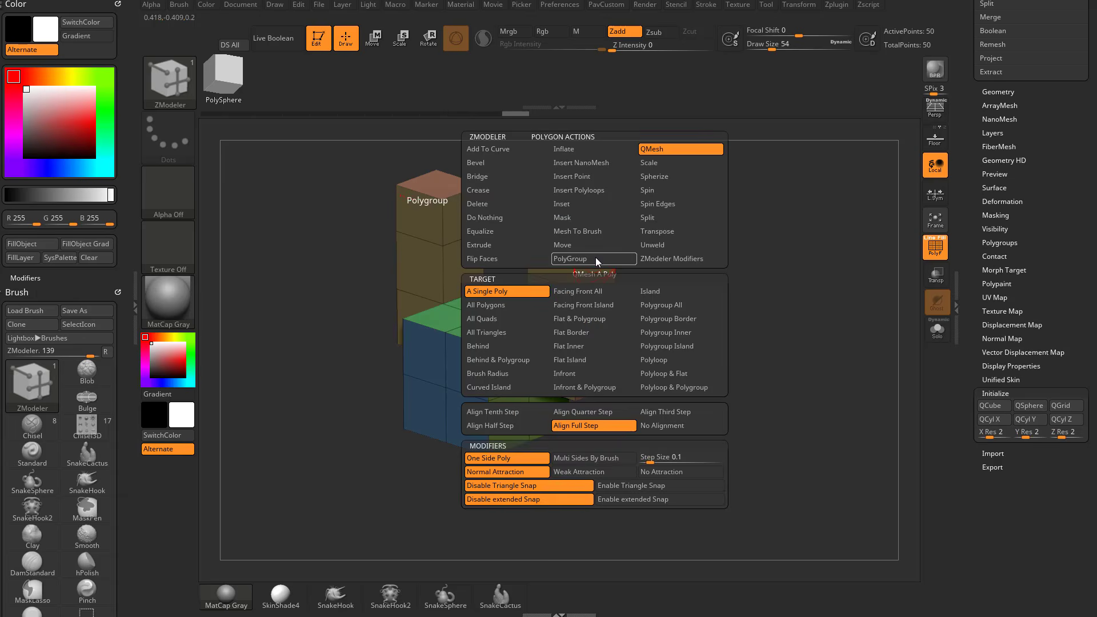
key(space)
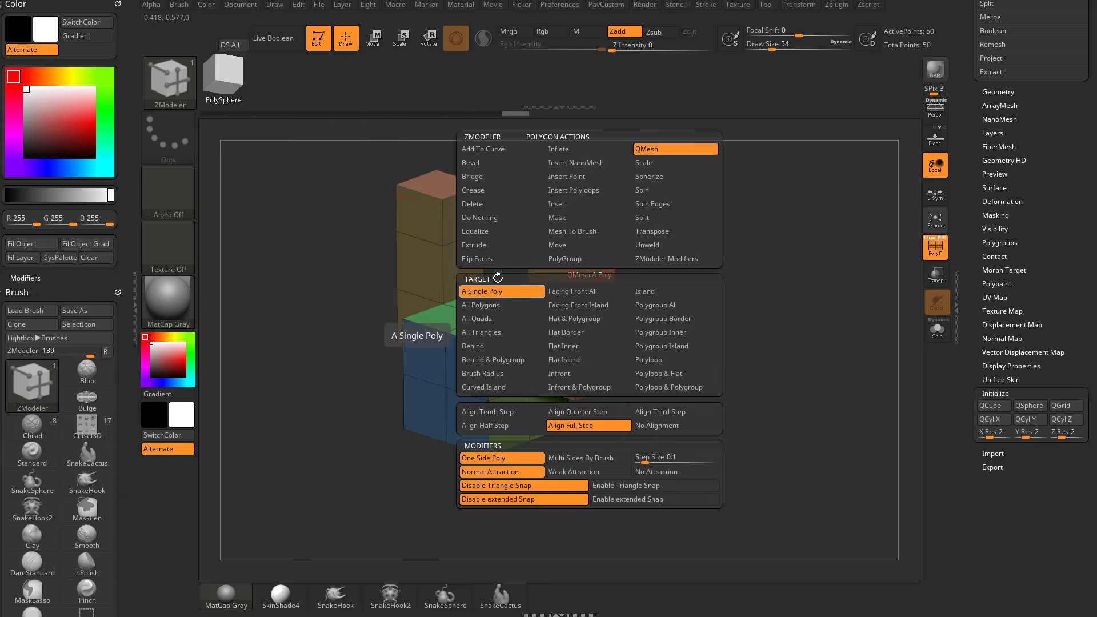
drag(554, 257, 350, 411)
drag(466, 289, 474, 353)
drag(463, 413, 583, 312)
drag(695, 270, 622, 288)
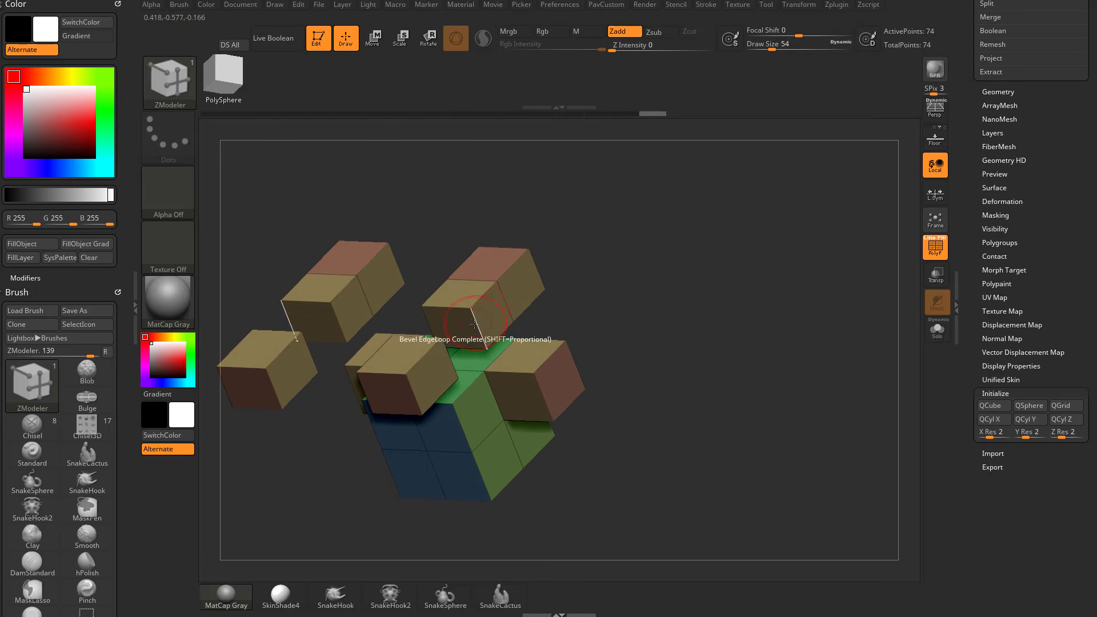
Remove the extra tower blocks down to the single side block and raise a row of the cube's top polygons by one step with QMesh.
drag(459, 328, 560, 251)
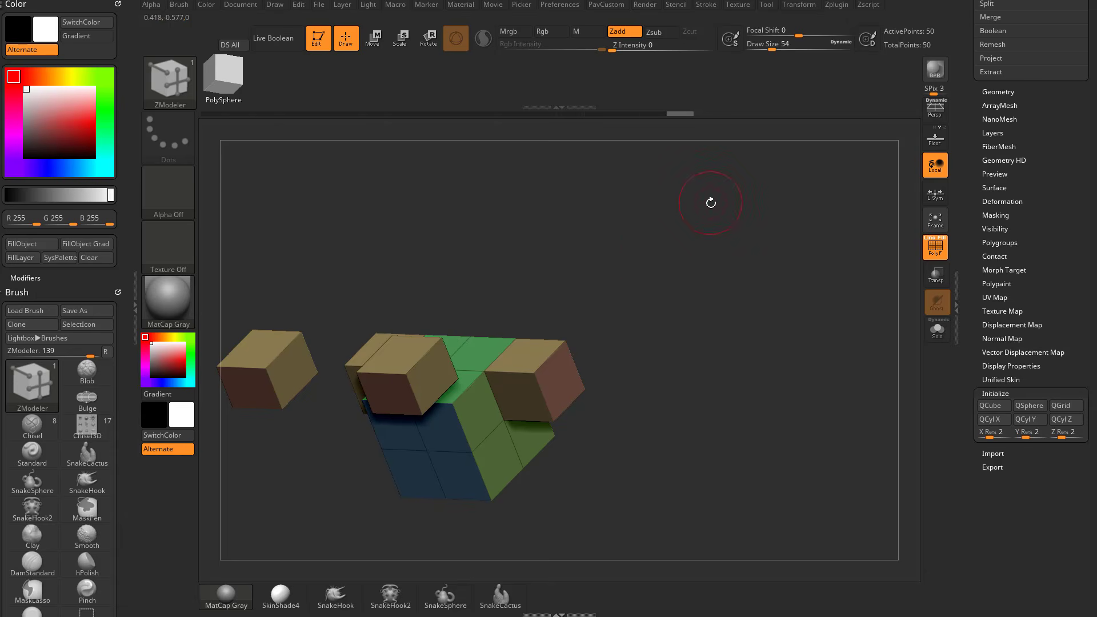
drag(707, 208, 542, 285)
drag(447, 348, 442, 296)
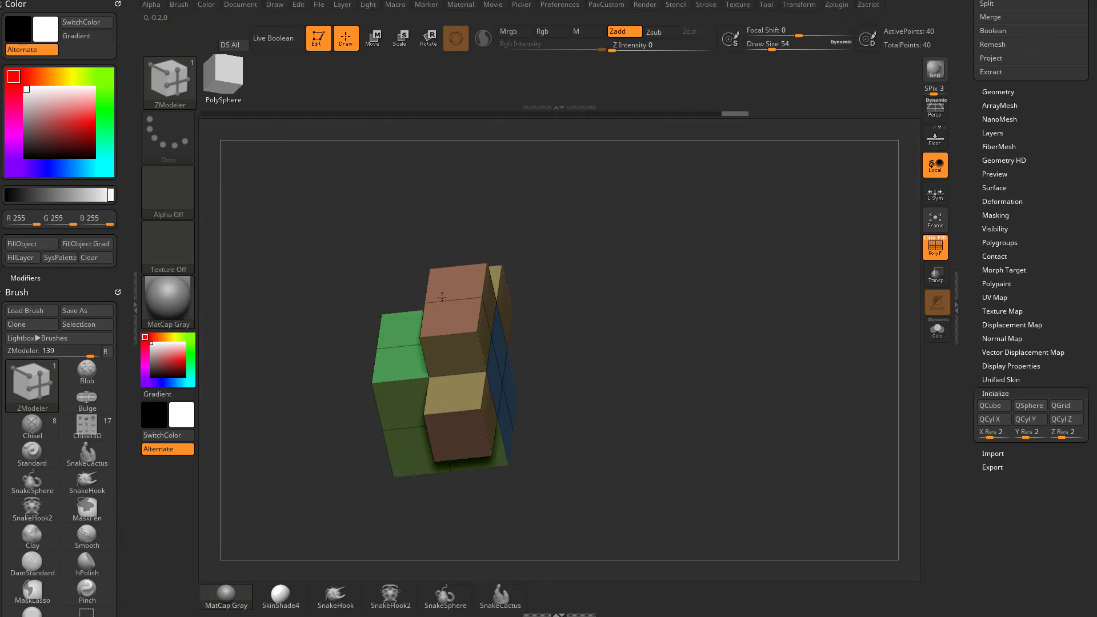
drag(657, 277, 533, 296)
mouse_move(446, 334)
shift+mouse_down()
mouse_move(531, 274)
mouse_move(616, 285)
mouse_move(480, 312)
mouse_move(537, 279)
shift+mouse_up()
key(ctrl+z)
key(ctrl+z)
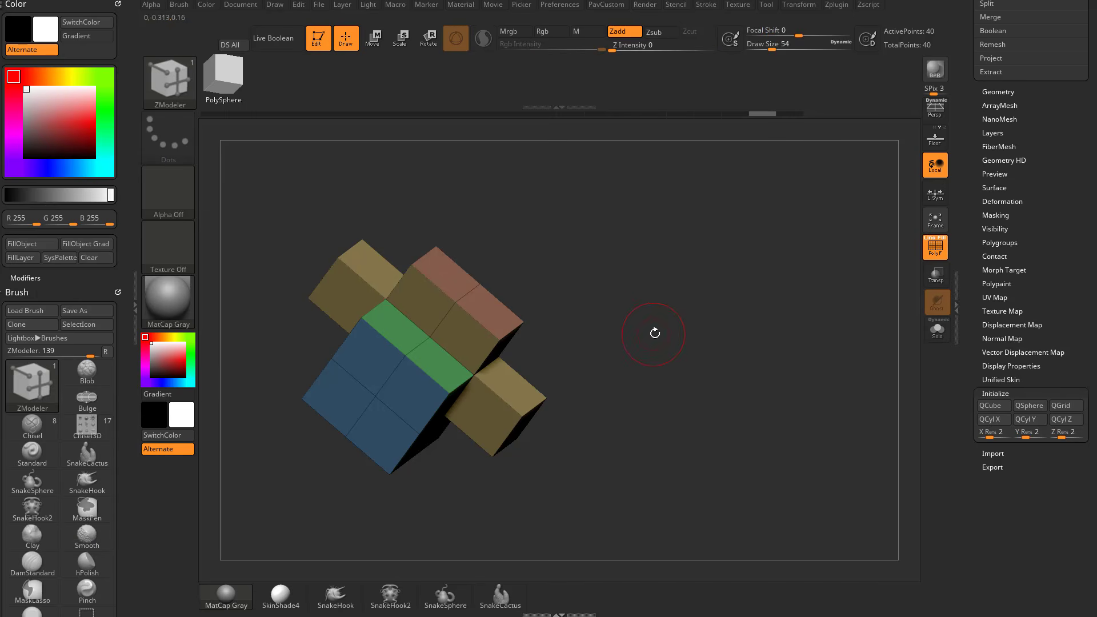
Pull the side block's top polygon upward with QMesh to join the raised row on the cube.
drag(655, 333, 607, 329)
mouse_move(505, 387)
mouse_down()
mouse_move(519, 344)
mouse_move(491, 324)
mouse_move(545, 311)
mouse_up()
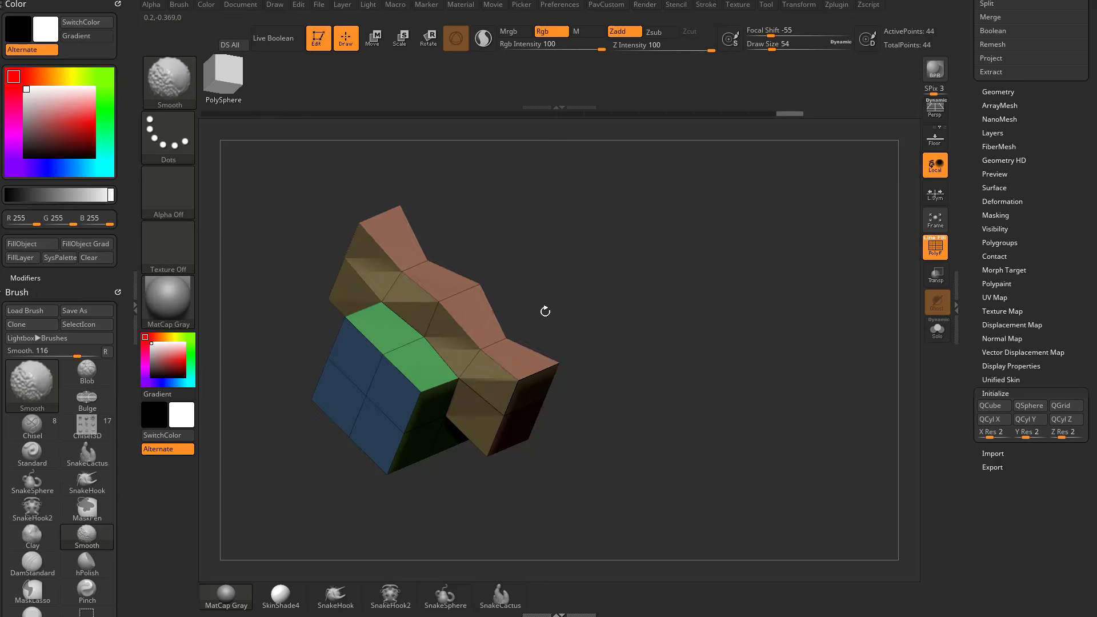
Undo the QMesh pull that joined the side block to the raised row and switch the polygon action to Extrude.
key(ctrl+z)
key(ctrl+z)
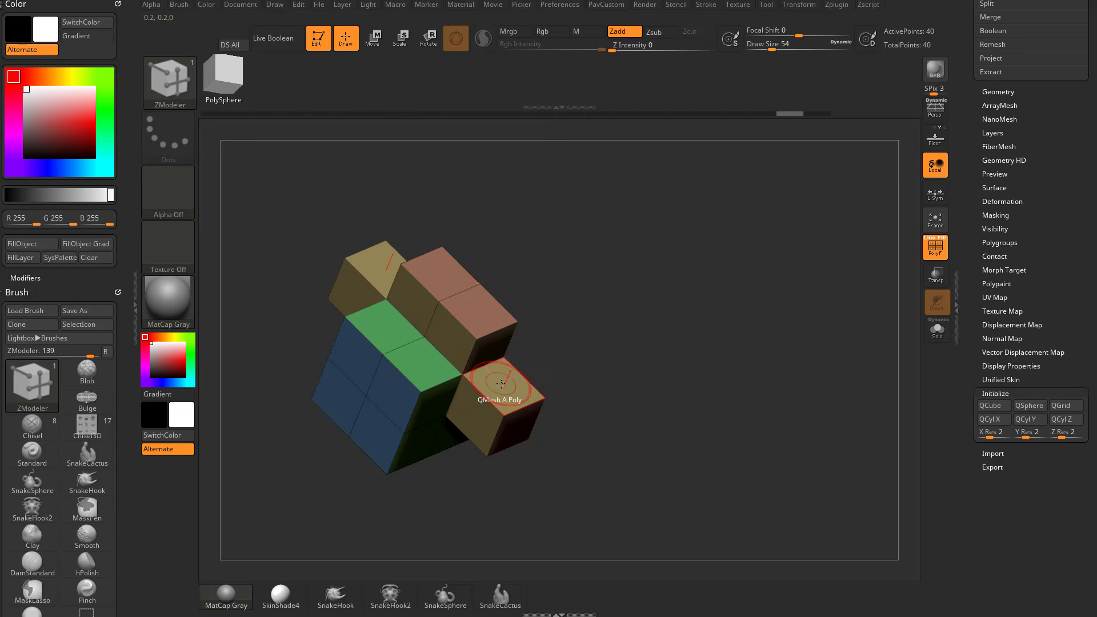
key(space)
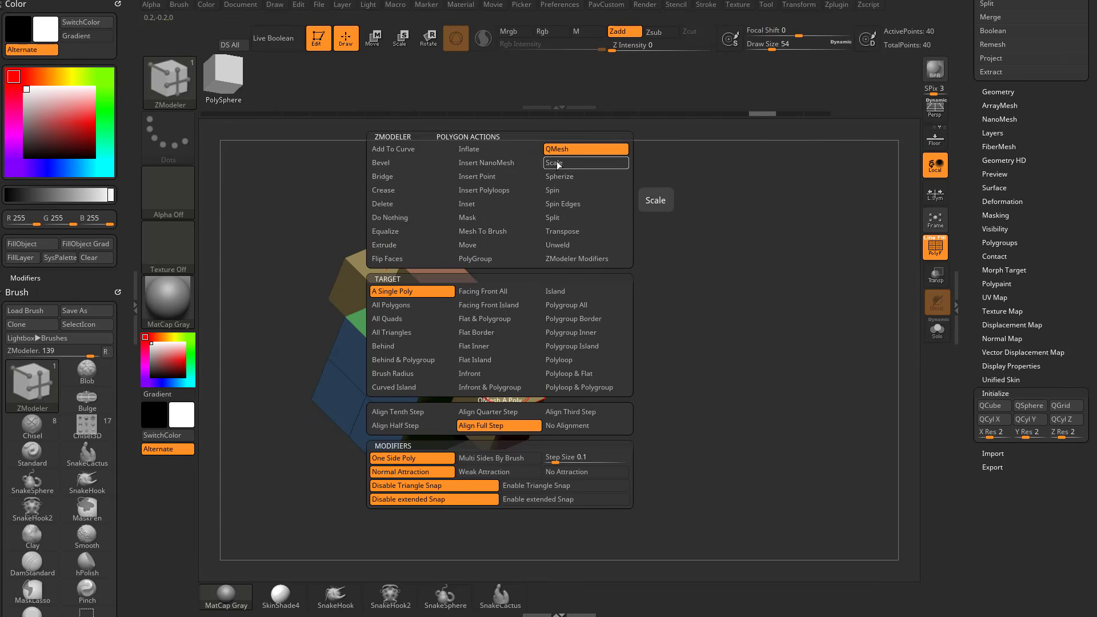
click(407, 244)
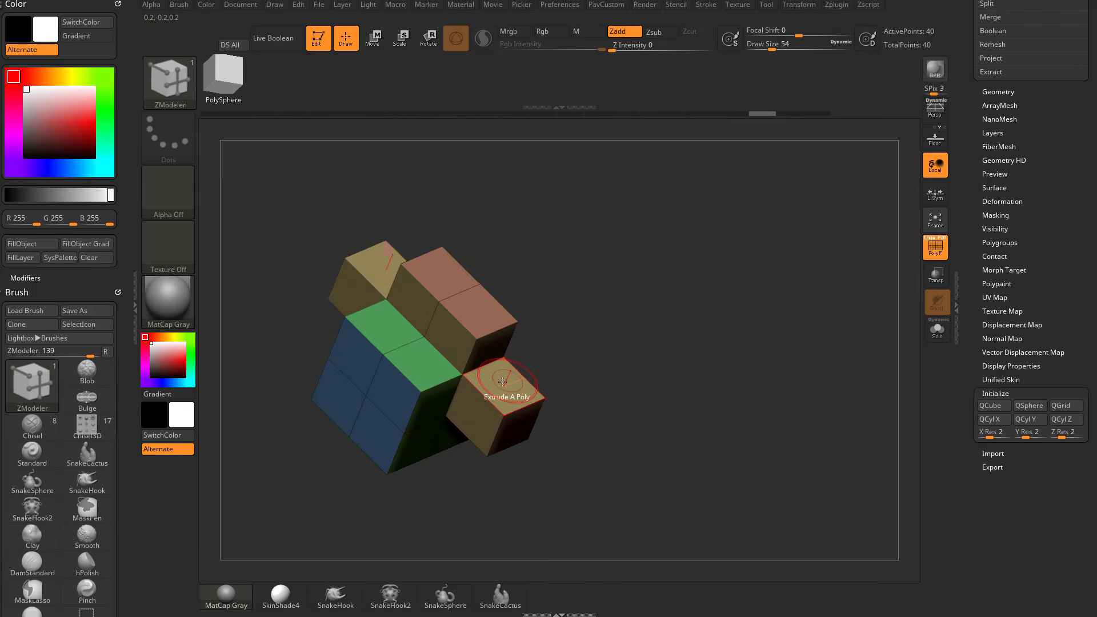
Try extruding the side block's top polygon upward beside the raised row, undoing each attempt.
drag(502, 382, 516, 324)
shift+drag(498, 332, 505, 324)
drag(557, 317, 606, 333)
key(ctrl+z)
key(ctrl+z)
drag(539, 354, 558, 282)
key(ctrl+z)
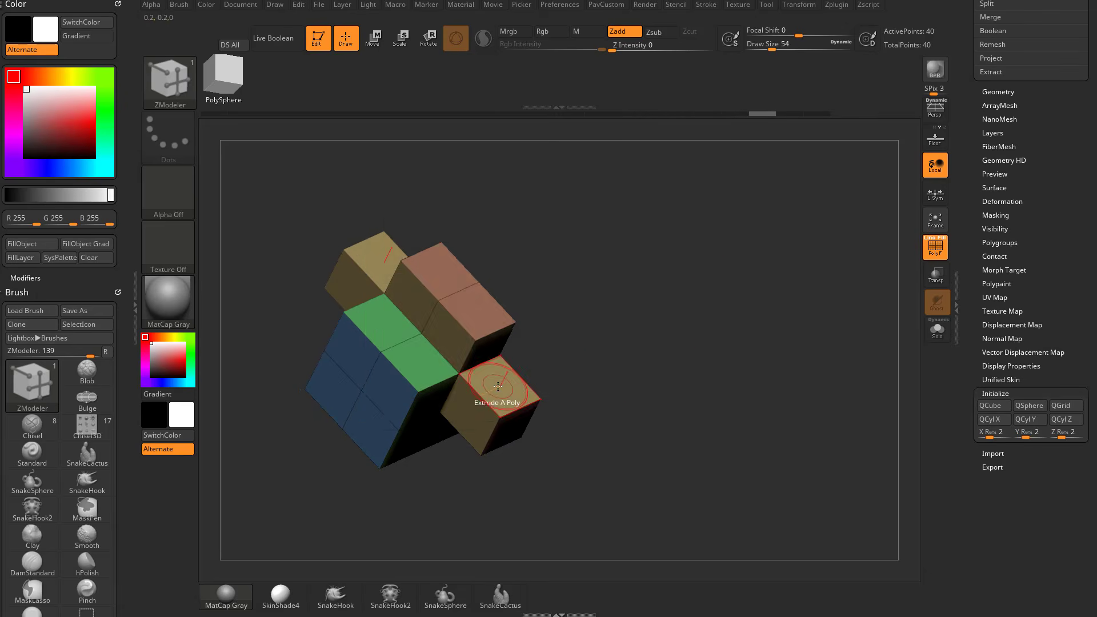
Switch the polygon action back to QMesh and test it on the side block's top polygon.
key(space)
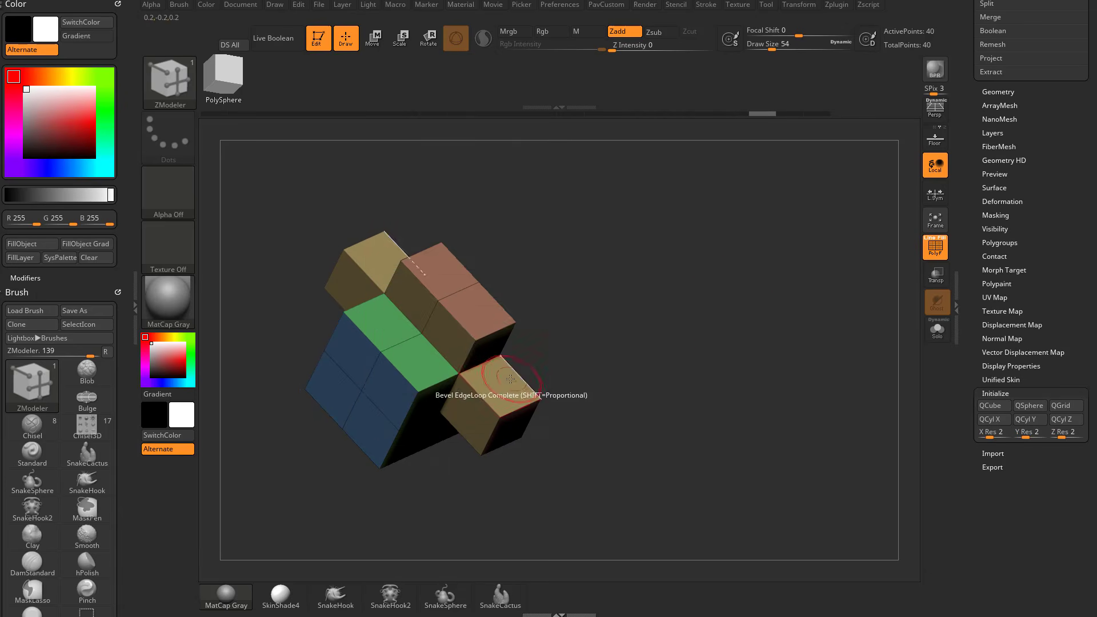
drag(506, 389, 542, 313)
key(ctrl+z)
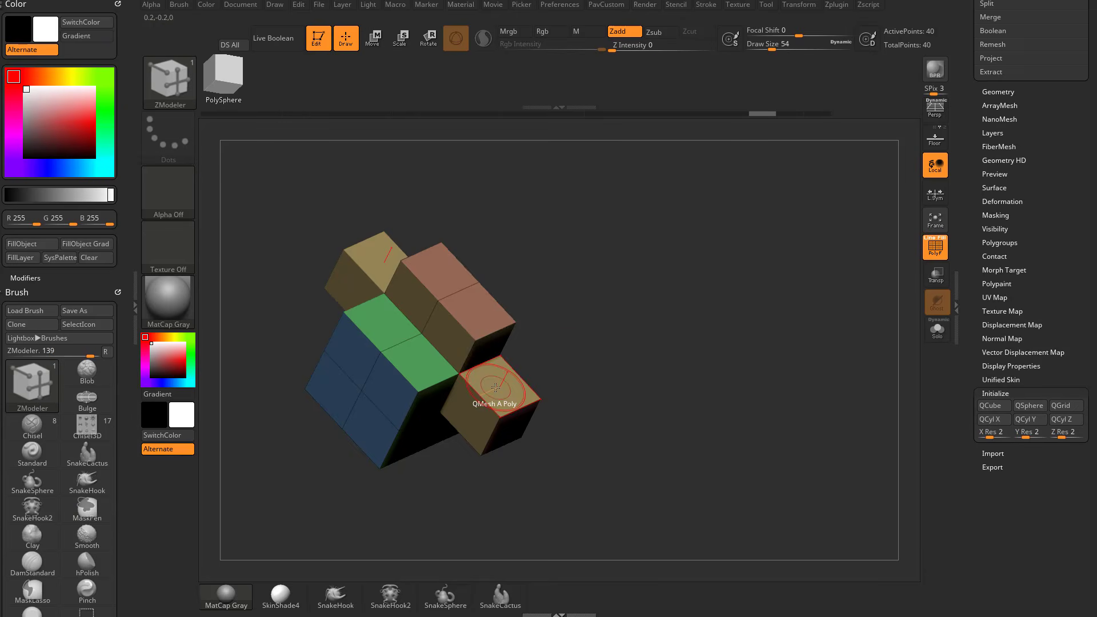
Set the QMesh alignment to Align Quarter Step and test upward pulls on the side block's top polygon, undoing each one.
key(space)
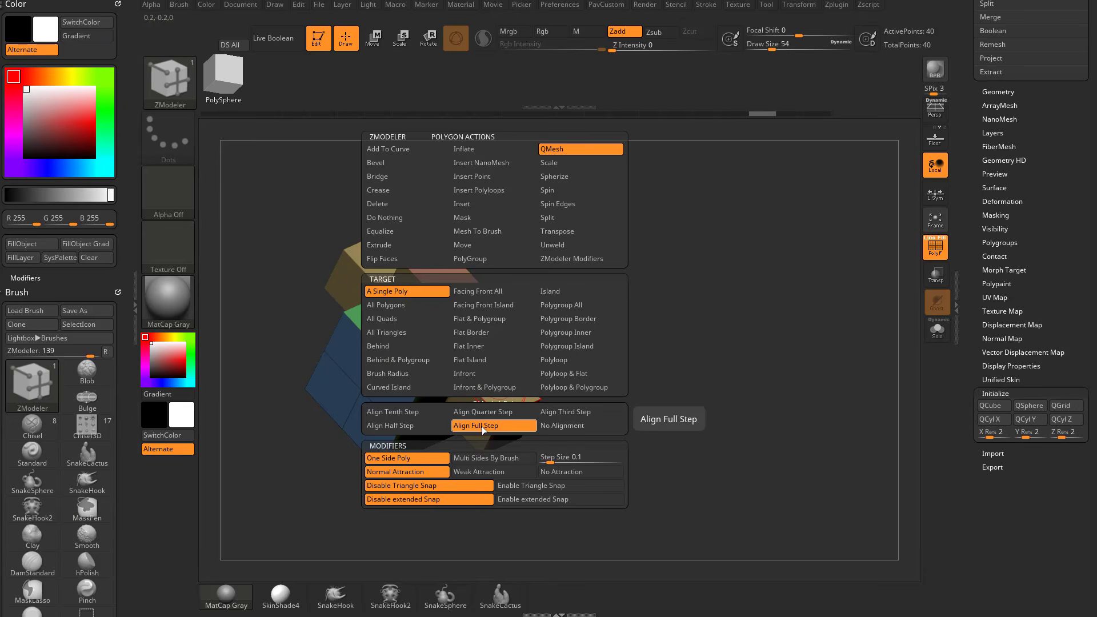
drag(504, 400, 549, 320)
key(ctrl+z)
key(space)
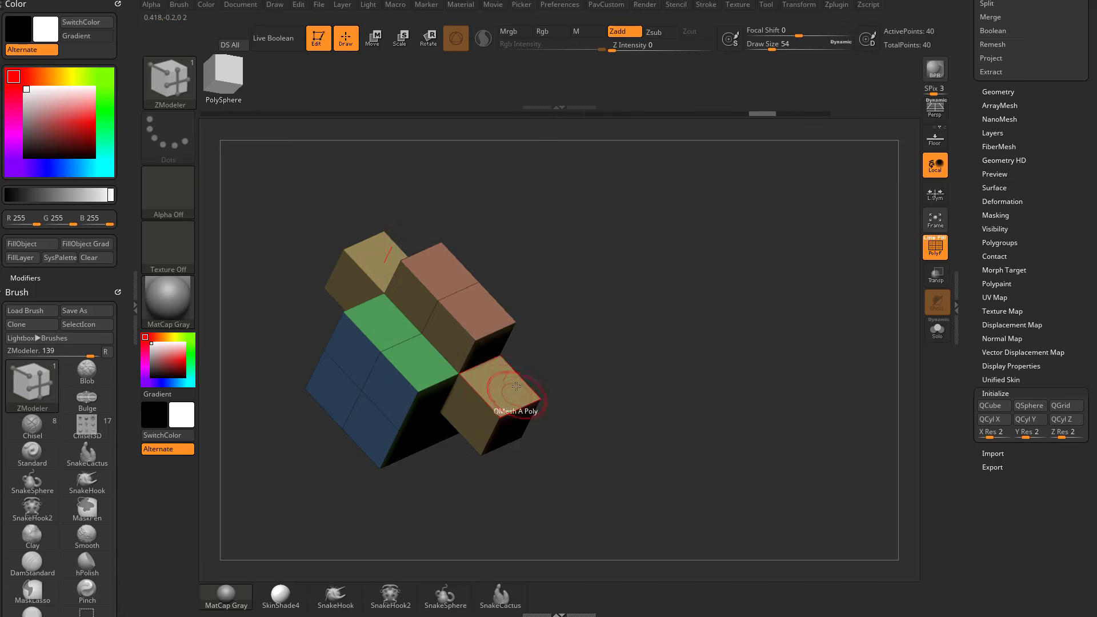
drag(501, 380, 512, 343)
key(ctrl+z)
key(ctrl+z)
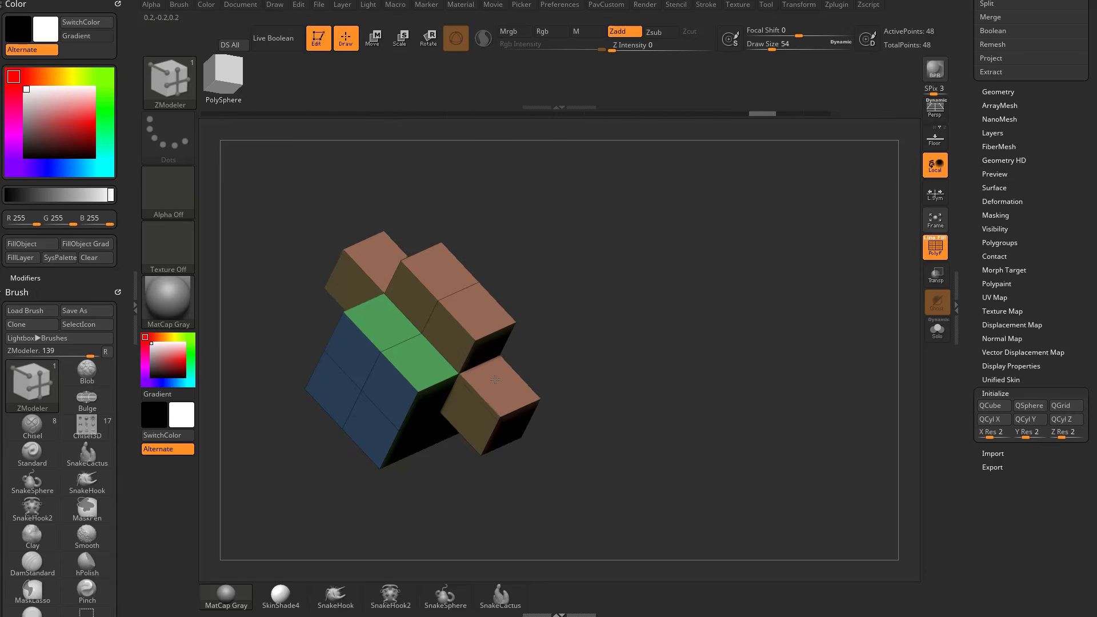
key(ctrl+shift+z)
key(ctrl+shift+z)
key(ctrl+z)
Push the side block's top polygon down with QMesh to remove the block from the cube's side.
drag(678, 331, 643, 326)
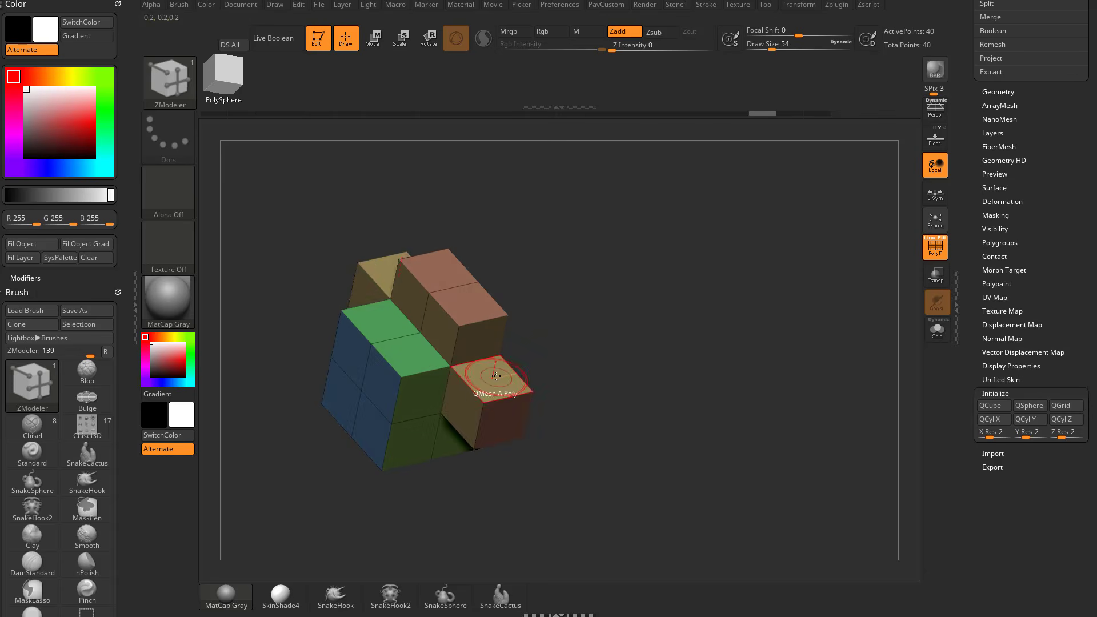
drag(494, 378, 490, 490)
drag(660, 400, 627, 318)
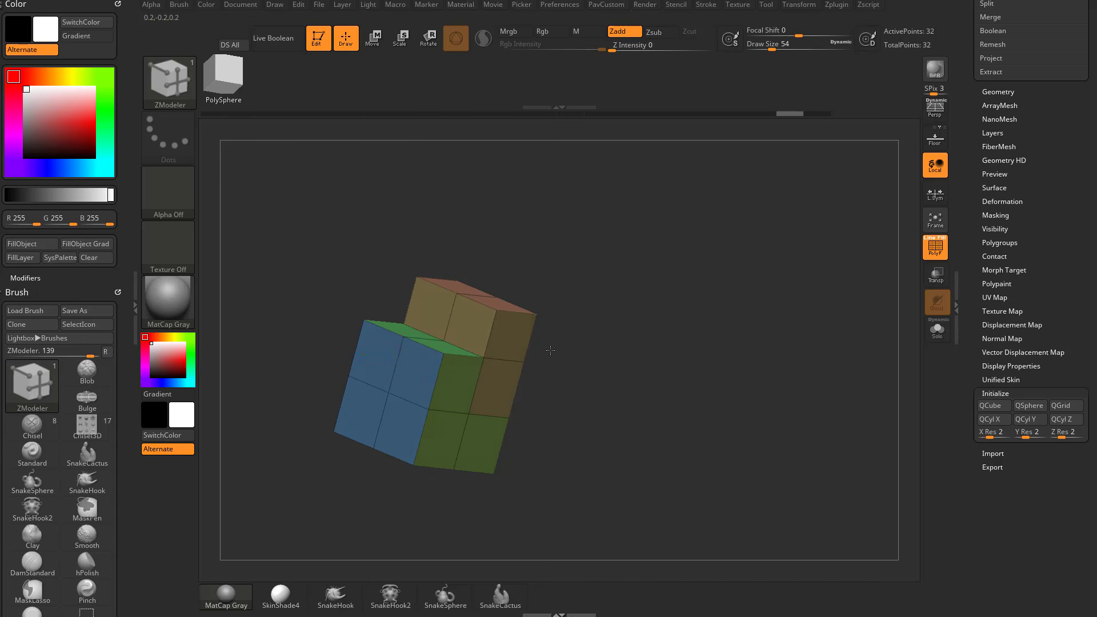
drag(550, 350, 425, 377)
drag(471, 485, 523, 551)
drag(543, 343, 488, 255)
drag(613, 341, 638, 323)
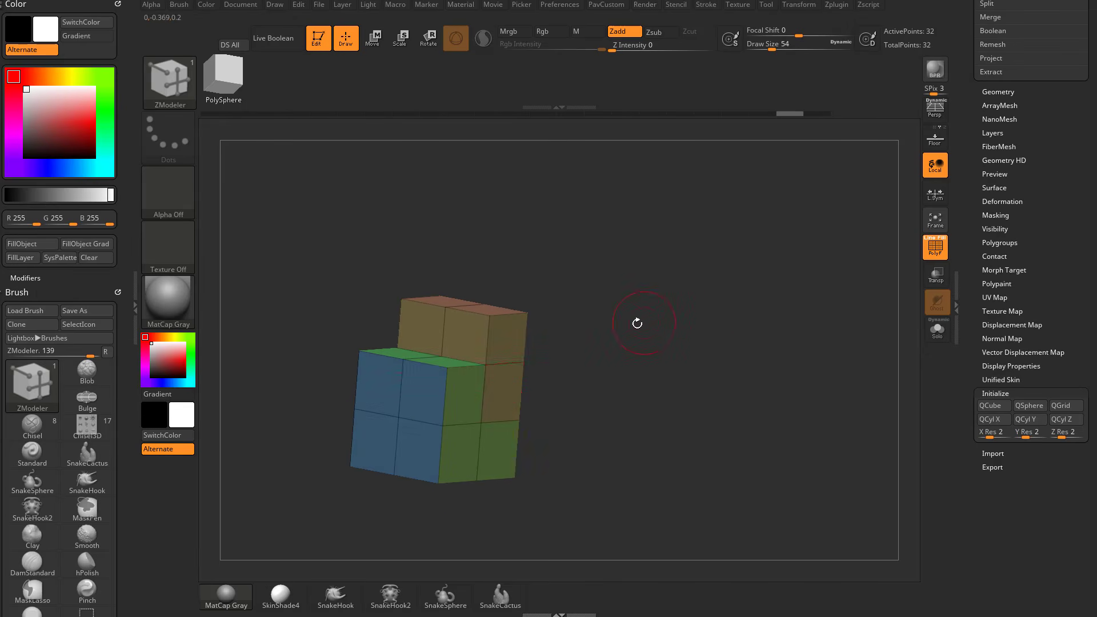
Try pulling single upper and lower side polygons outward into blocks with QMesh, including one with a new polygroup, and undo each.
drag(500, 394, 546, 398)
drag(612, 356, 577, 391)
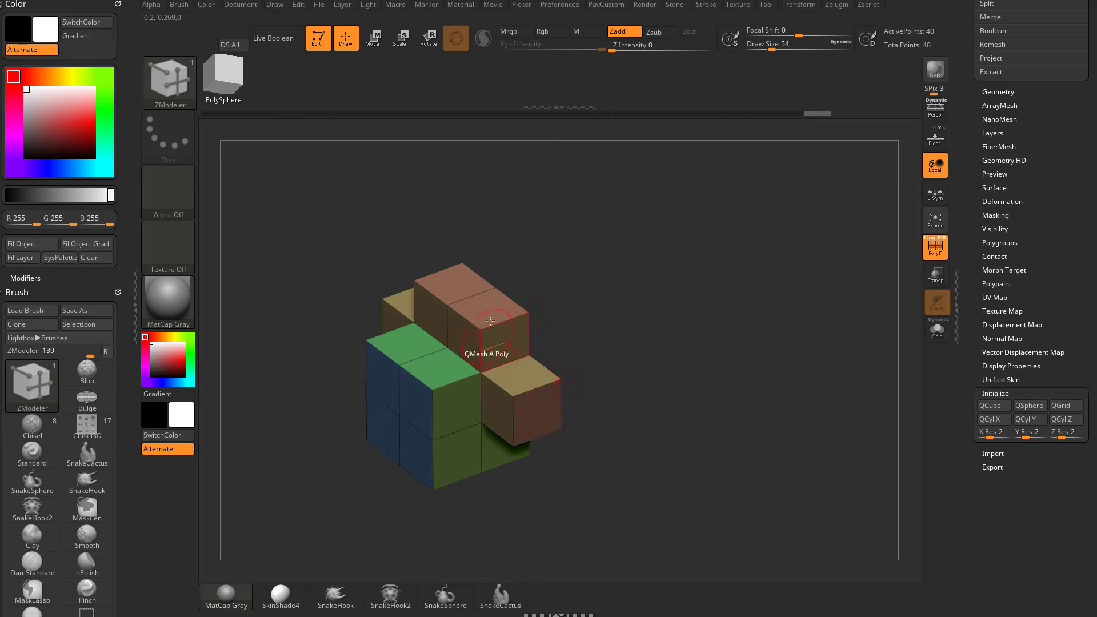
key(ctrl+z)
drag(502, 451, 578, 483)
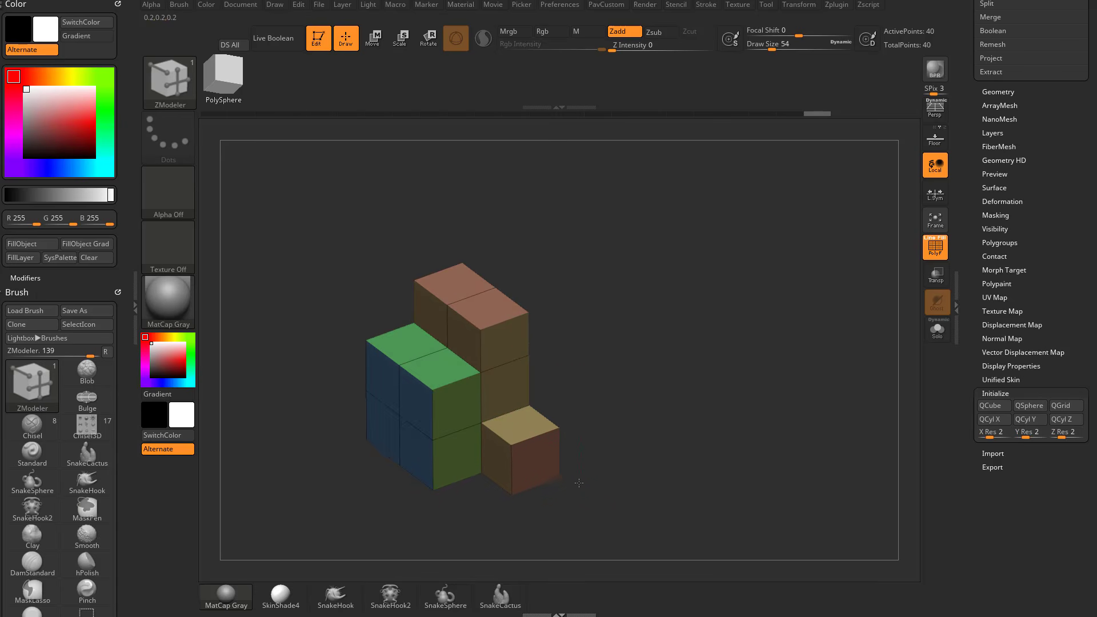
key(ctrl+z)
drag(506, 443, 606, 509)
drag(683, 465, 675, 439)
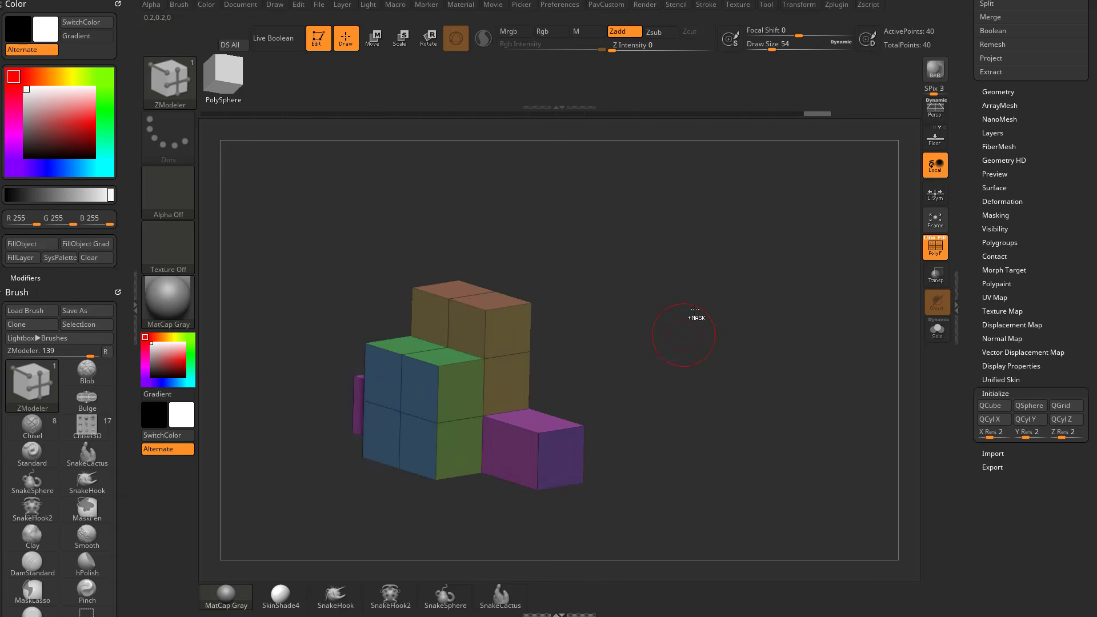
key(ctrl+z)
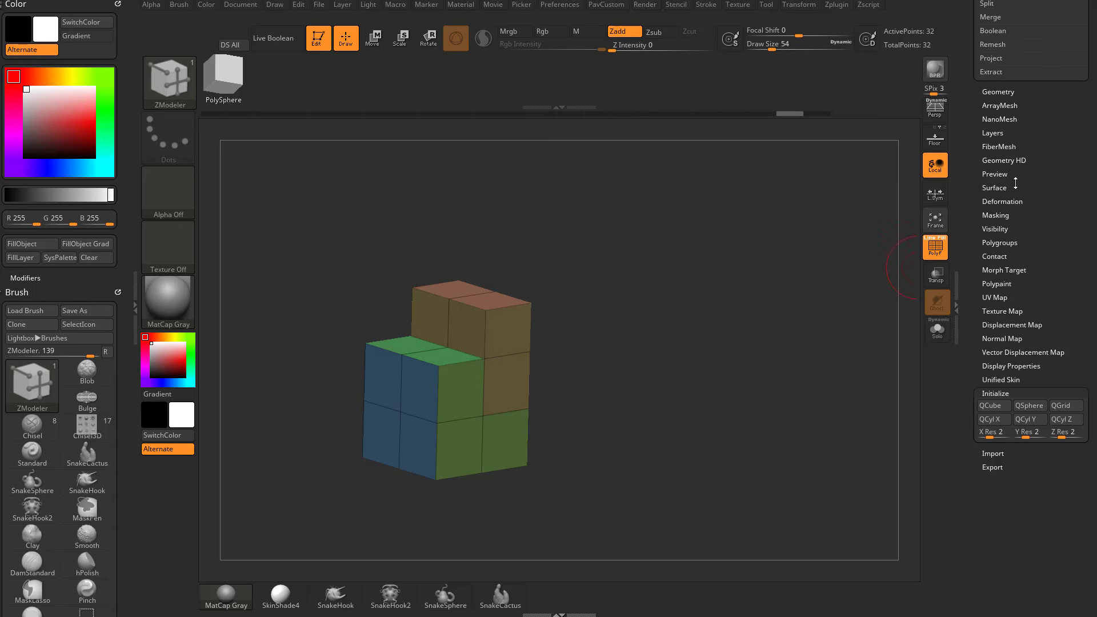
Regroup the stepped block's faces with Groups By Normals and inspect the resulting polygroups from several angles.
click(1000, 242)
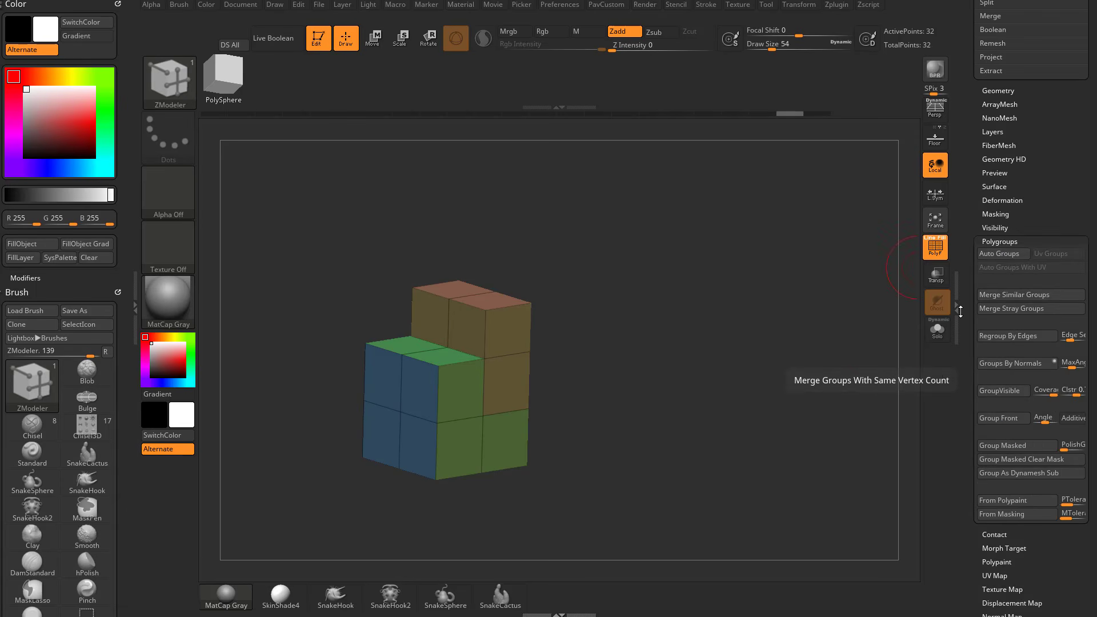
scroll(974, 369, down, 3)
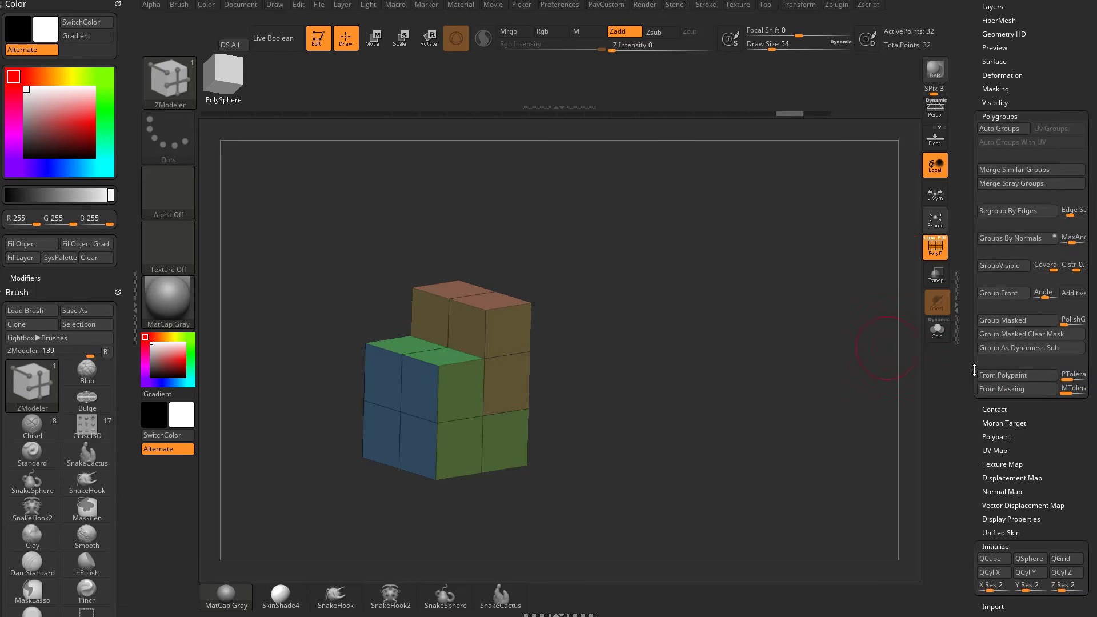
click(1002, 238)
shift+drag(726, 341, 474, 309)
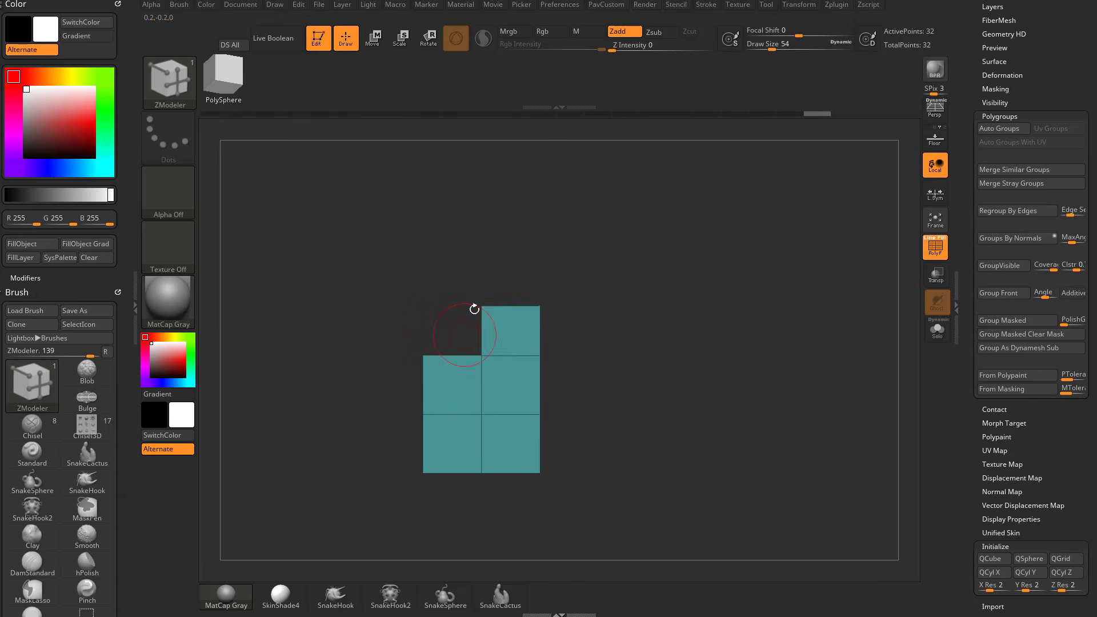
drag(569, 290, 658, 313)
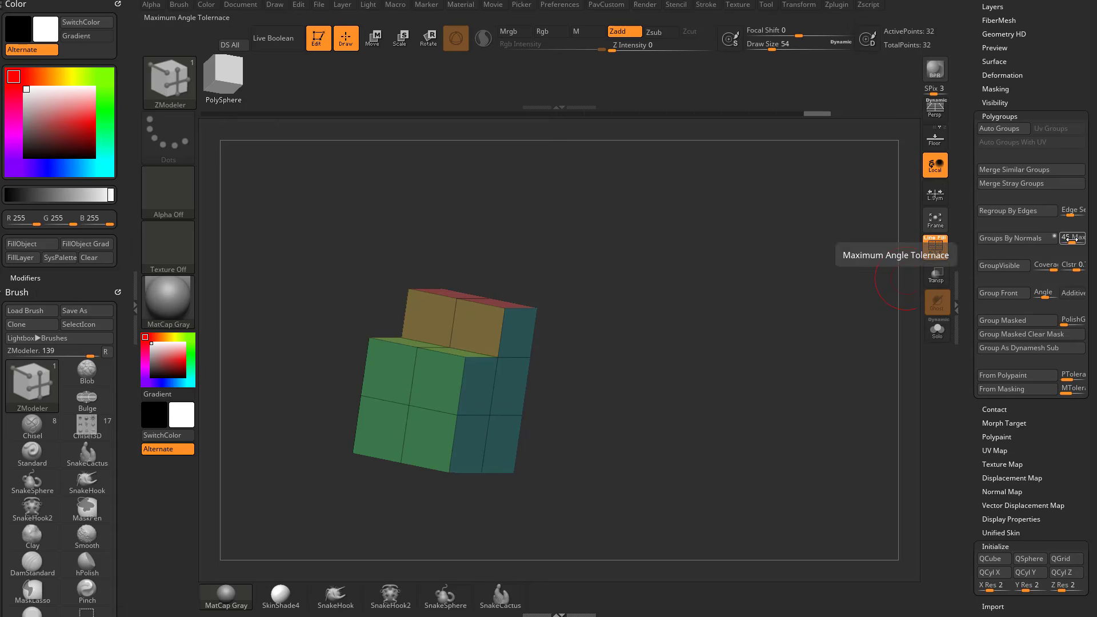
drag(788, 320, 701, 332)
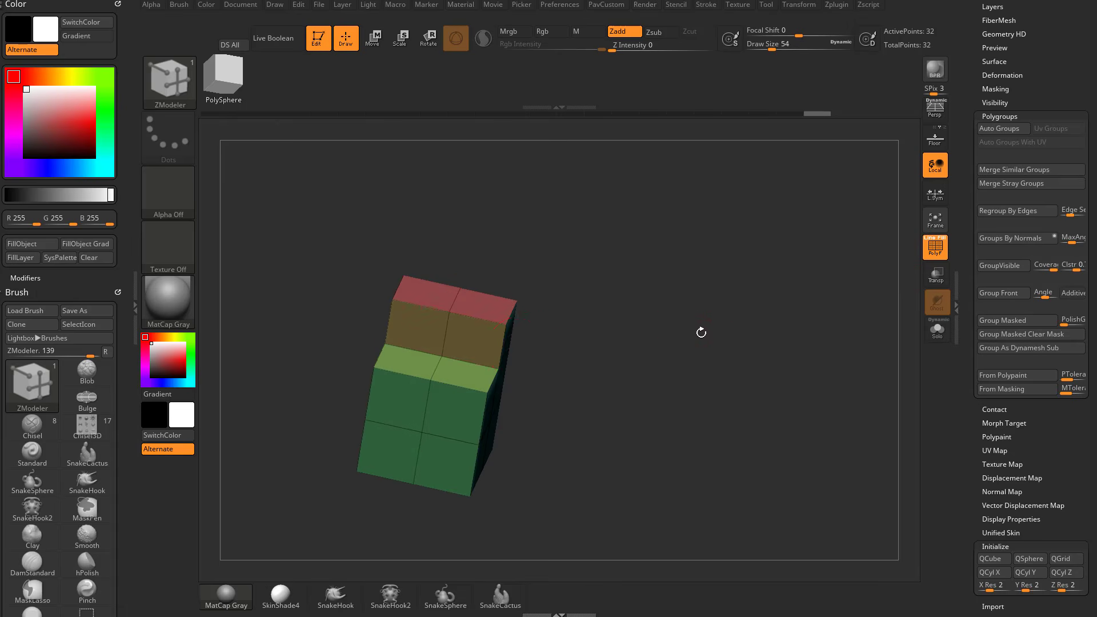
drag(580, 315, 489, 375)
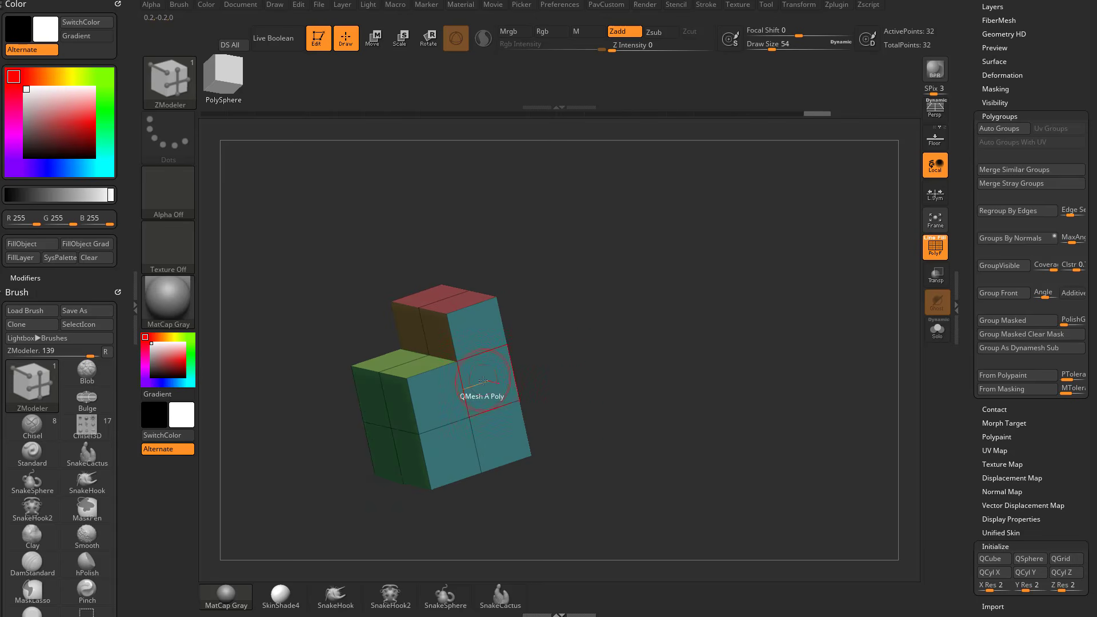
Set the QMesh target to Polygroup All and pull the whole side polygroup outward.
key(space)
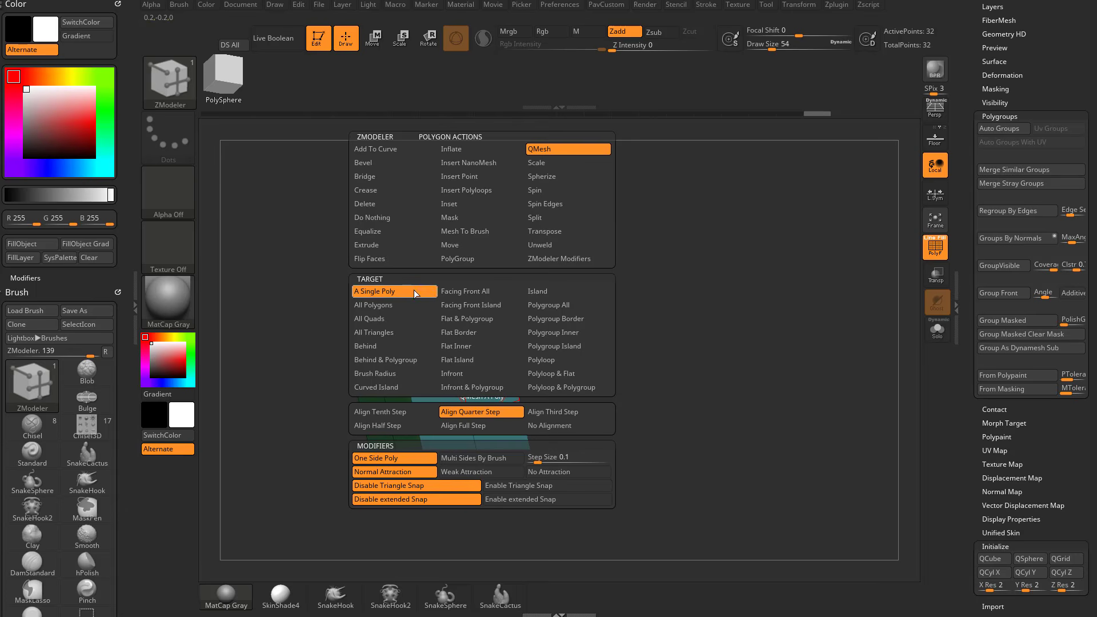
click(547, 305)
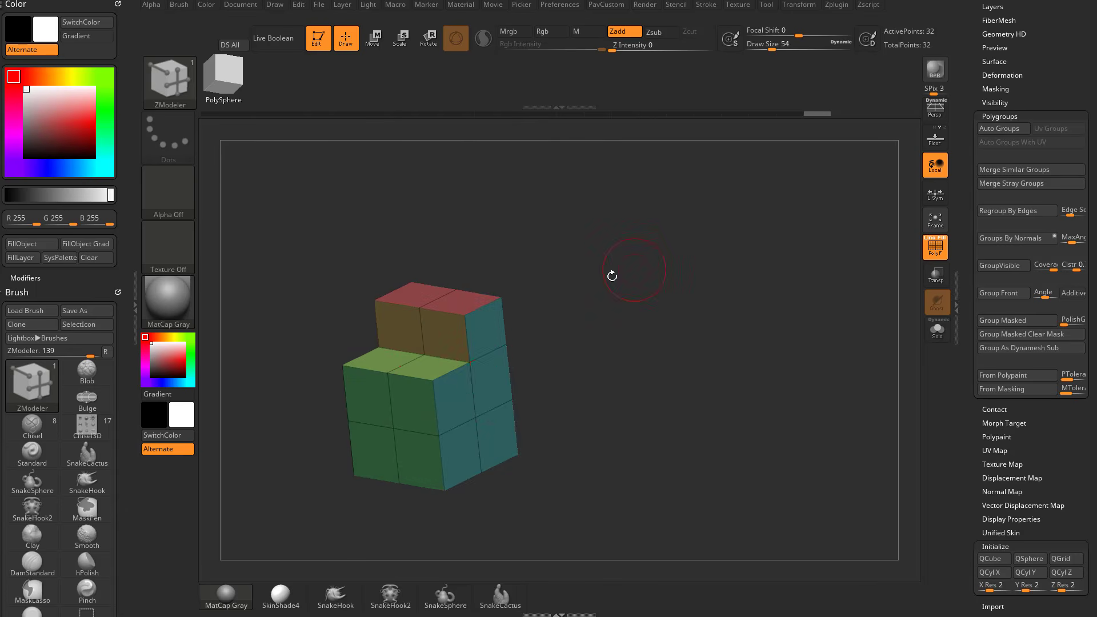
drag(531, 383, 571, 354)
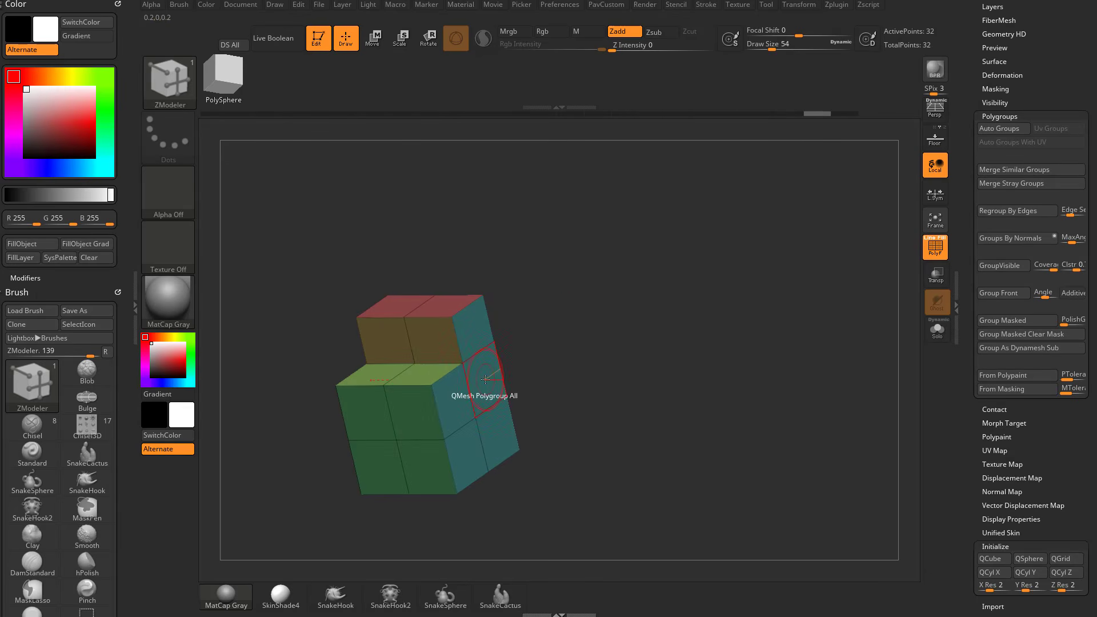
drag(560, 342, 614, 326)
drag(534, 372, 584, 379)
drag(729, 367, 716, 348)
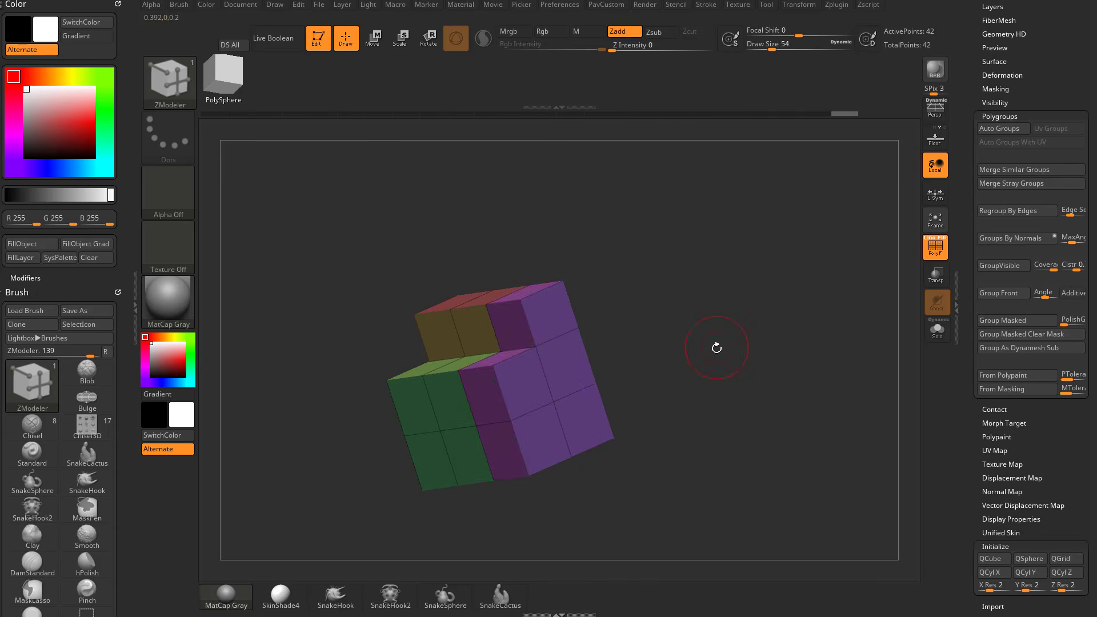
Undo the side polygroup pull, try a second outward pull and undo it as well.
key(ctrl+z)
drag(551, 377, 634, 399)
drag(705, 369, 729, 355)
key(ctrl+z)
drag(615, 359, 522, 373)
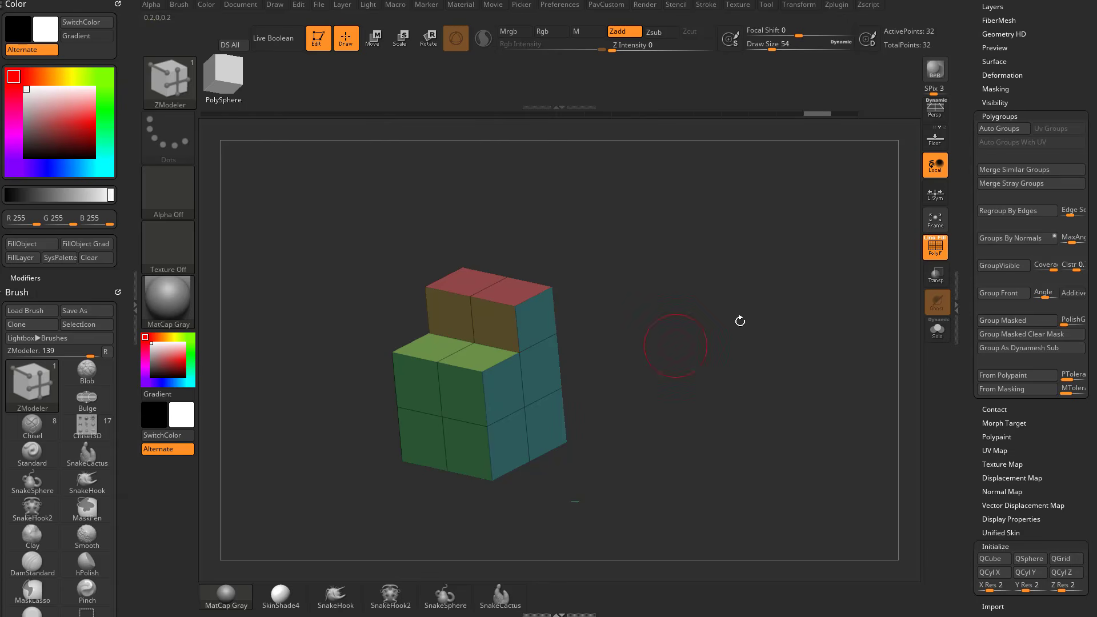
Mirror and weld the stepped block through Modify Topology and check its orientation against the floor grid.
scroll(977, 118, up, 5)
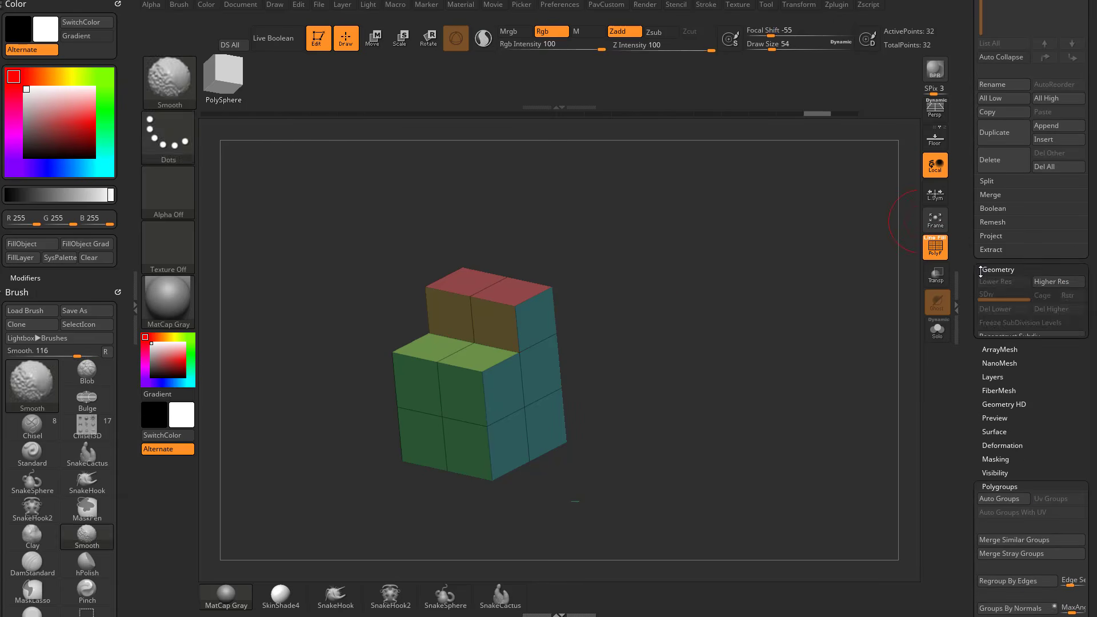
shift+click(997, 179)
shift+click(995, 218)
drag(975, 229, 975, 170)
click(1014, 201)
shift+drag(694, 326, 657, 343)
click(942, 142)
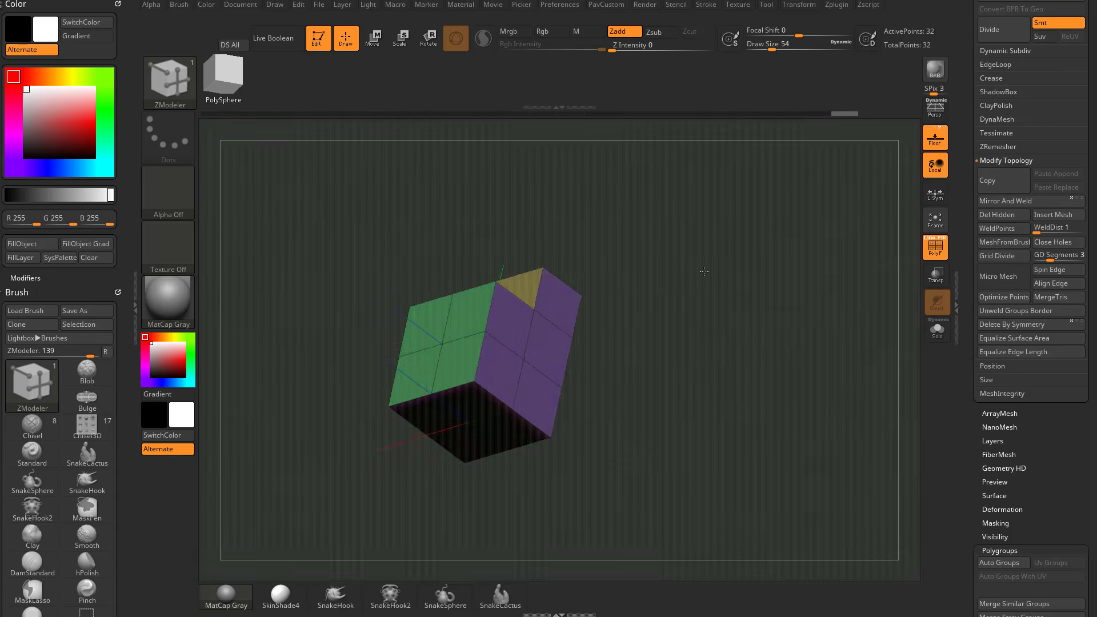
drag(687, 209, 534, 324)
click(941, 147)
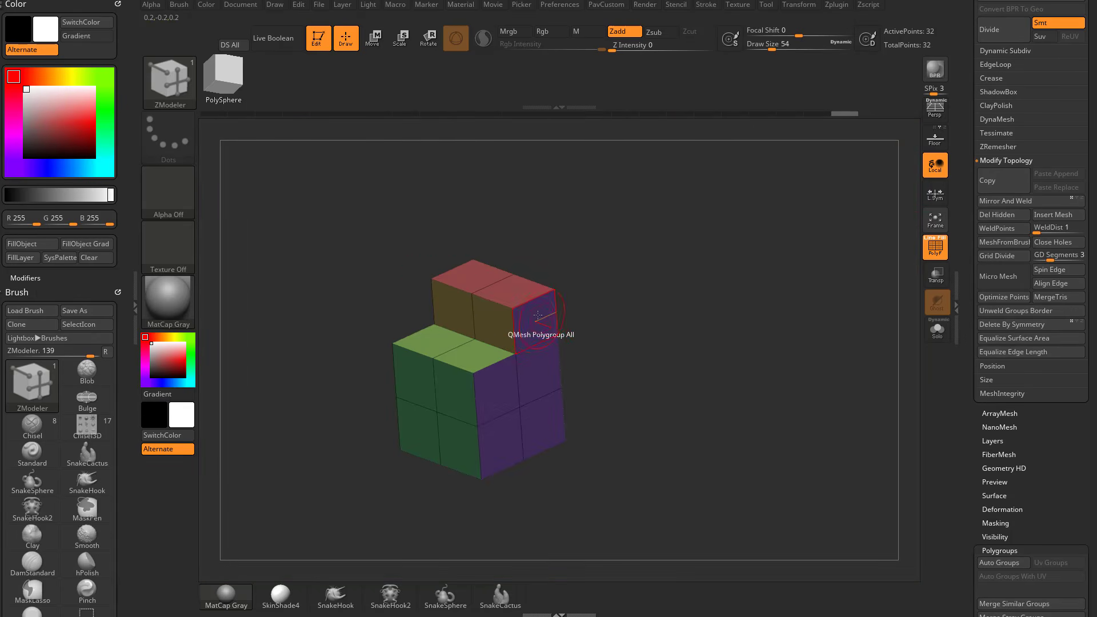
Test QMesh with the Polygroup All target by pulling the mirrored side polygroup outward, undoing each pull.
key(space)
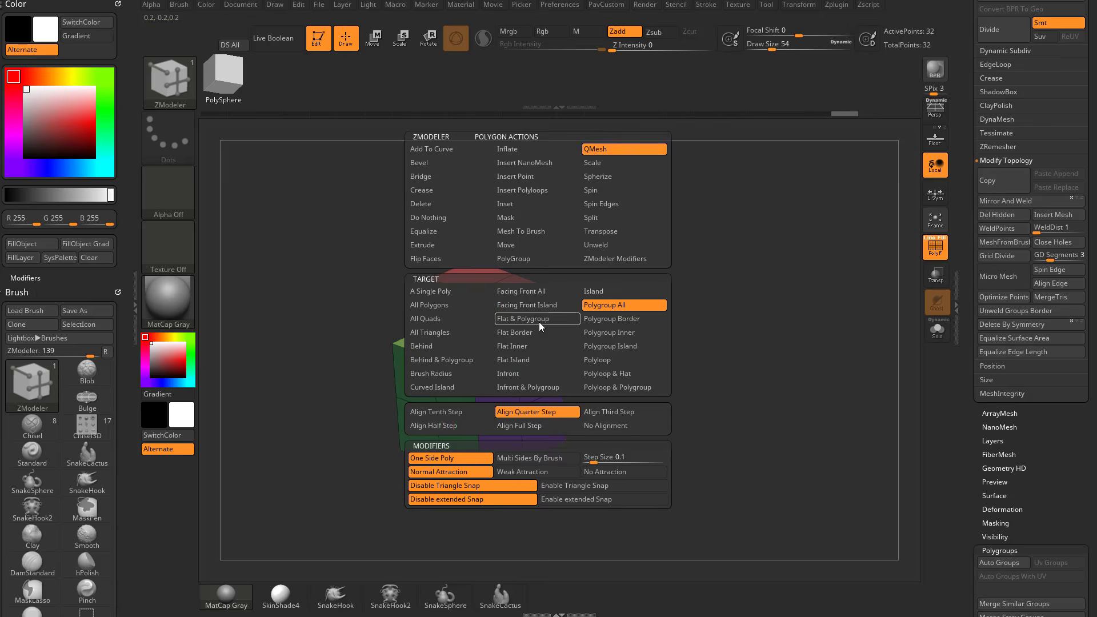
click(580, 309)
drag(537, 325, 801, 373)
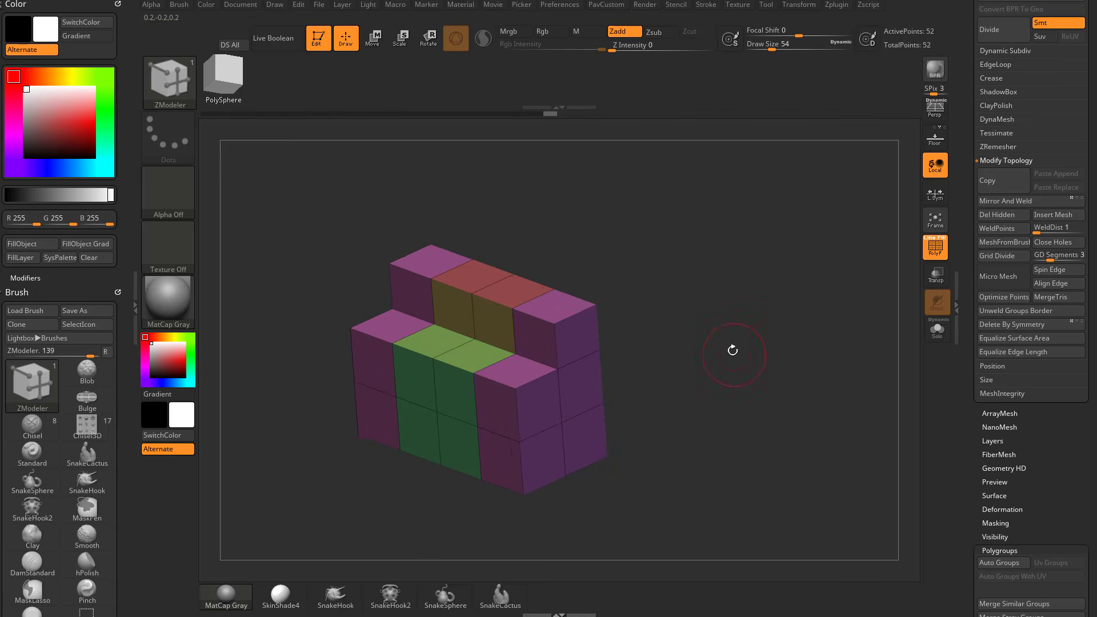
key(ctrl+z)
drag(538, 338, 560, 307)
key(ctrl+z)
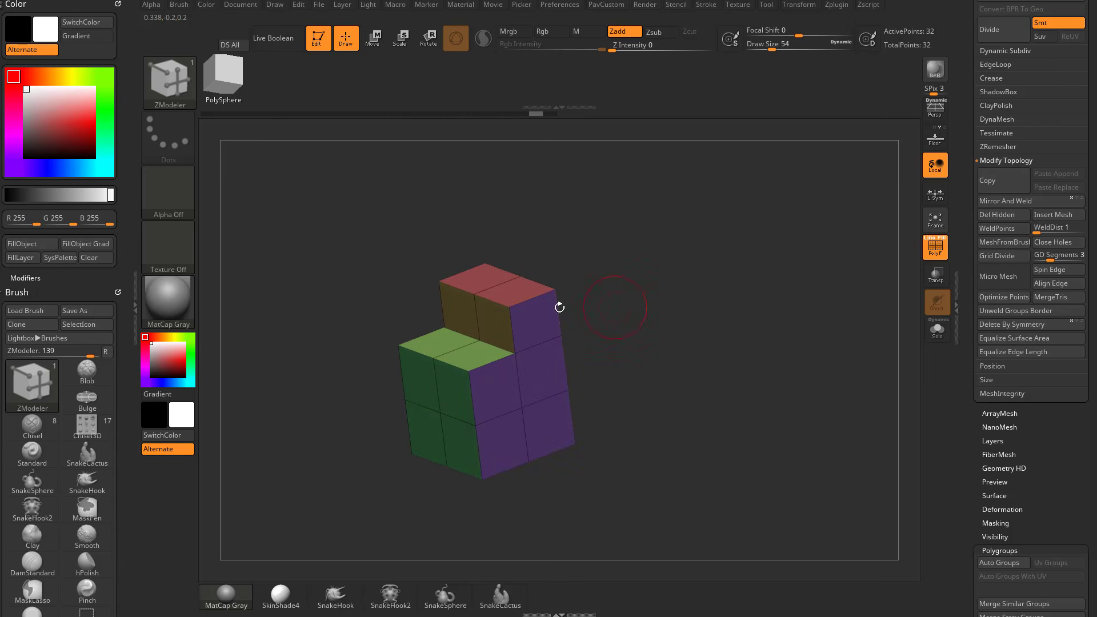
Set the QMesh target to Polygroup Island and pull the side's polygroup island outward.
right_click(535, 323)
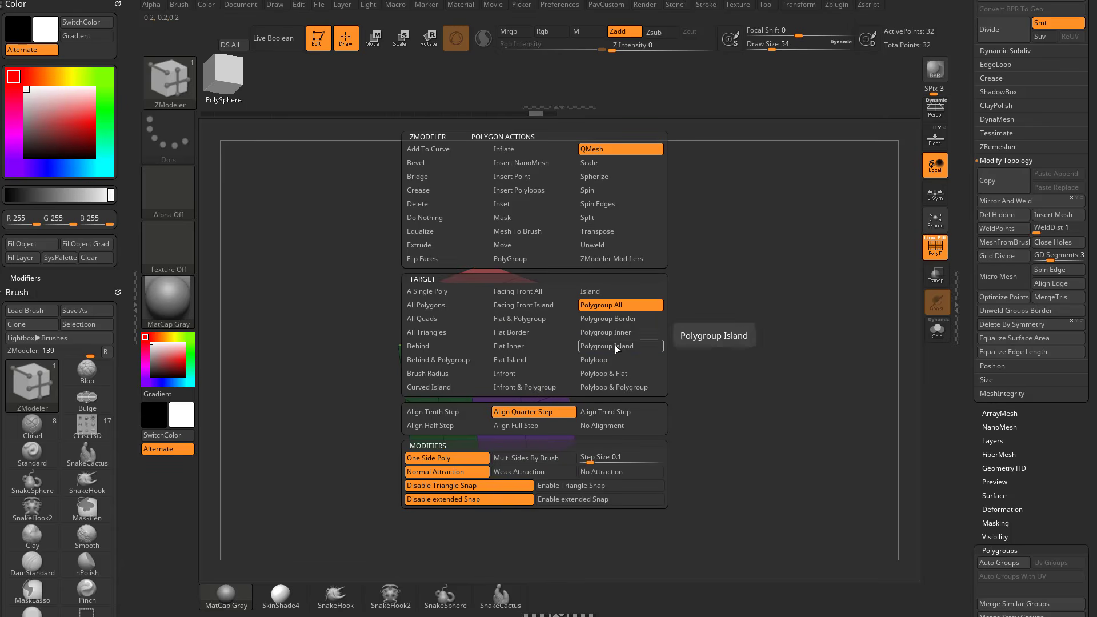
click(615, 346)
drag(548, 345, 601, 346)
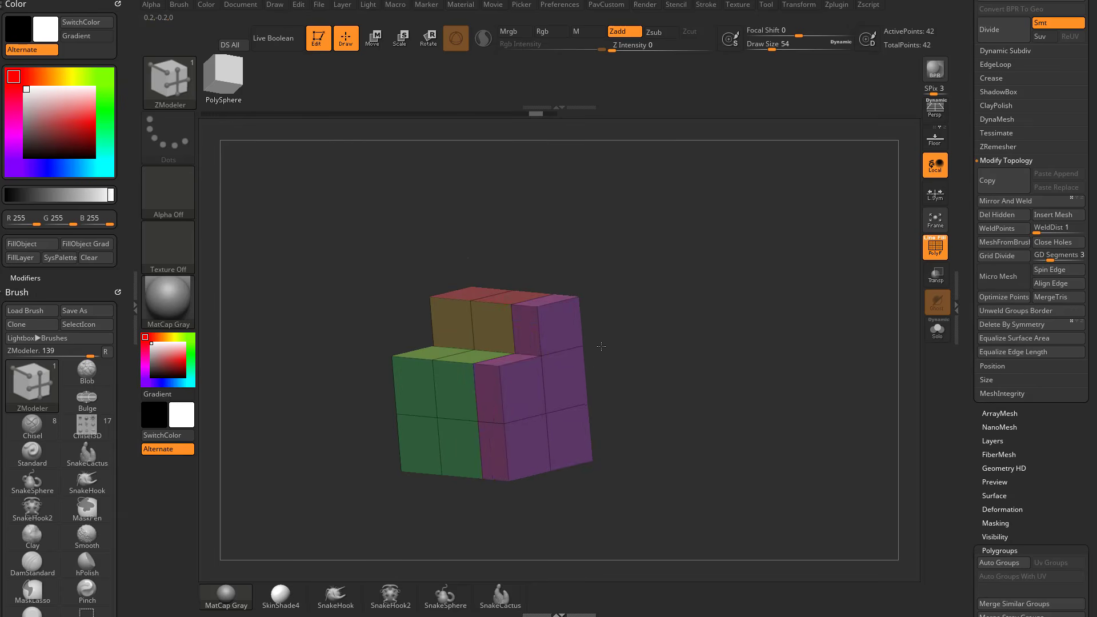
Undo the last side pull and pull the stepped block's side polygroup island outward again with QMesh.
key(ctrl+z)
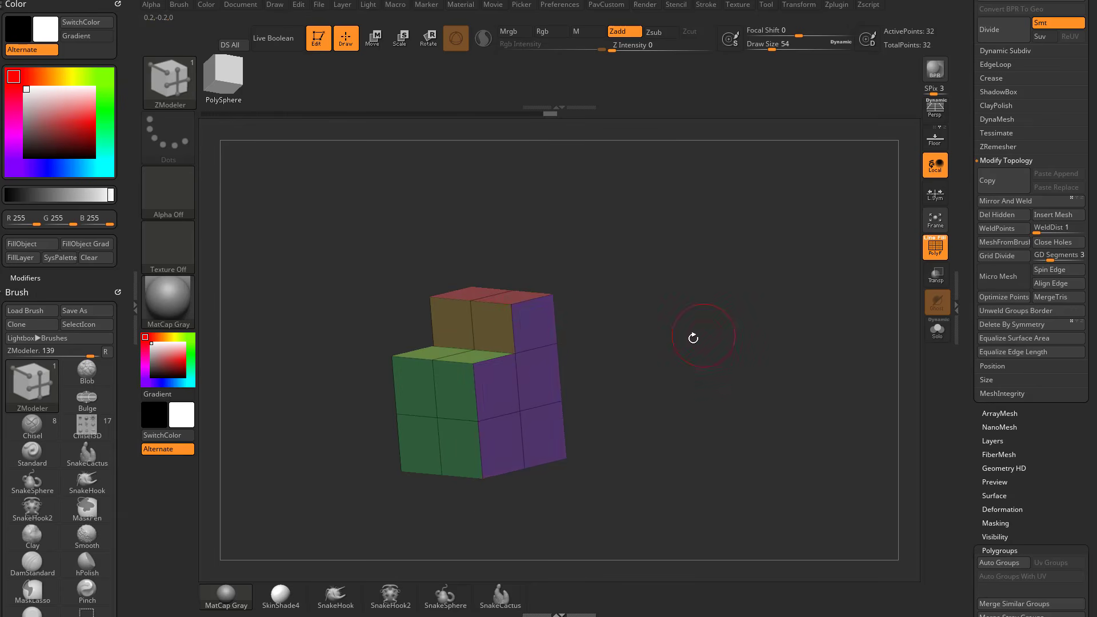
drag(693, 338, 548, 336)
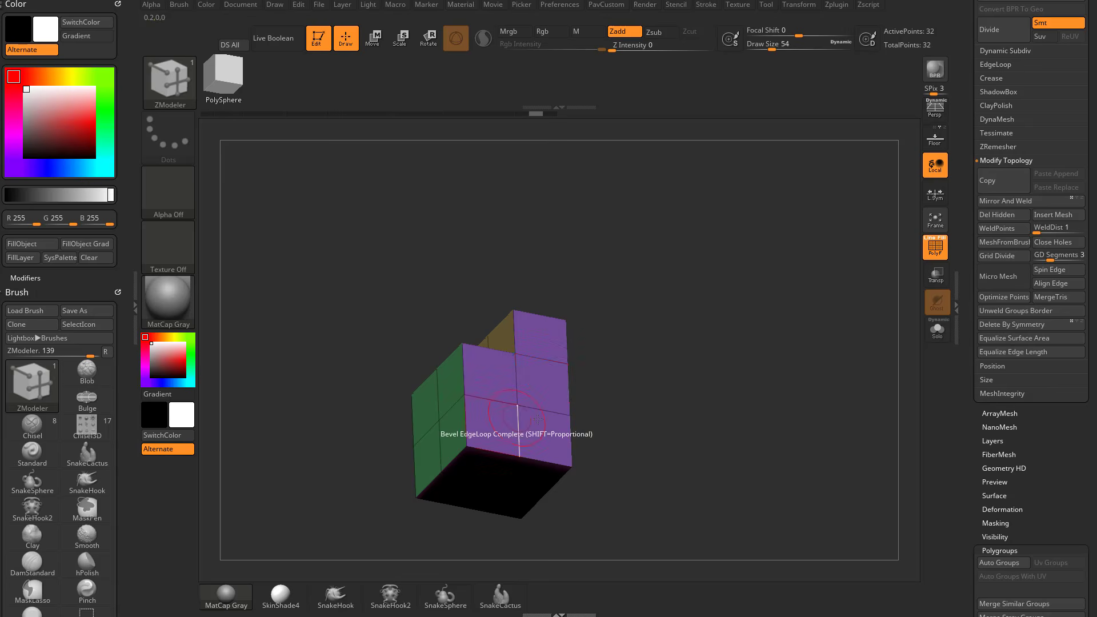
mouse_move(620, 395)
mouse_down()
mouse_move(637, 319)
mouse_move(697, 322)
mouse_move(631, 395)
mouse_up()
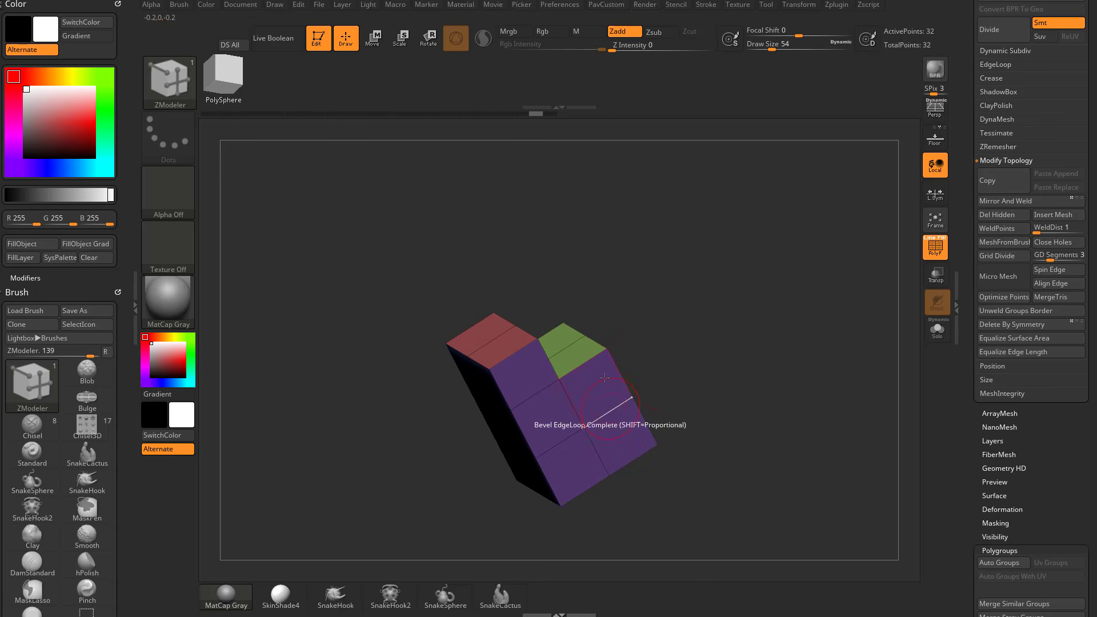
drag(801, 372, 540, 336)
click(540, 336)
drag(642, 306, 707, 299)
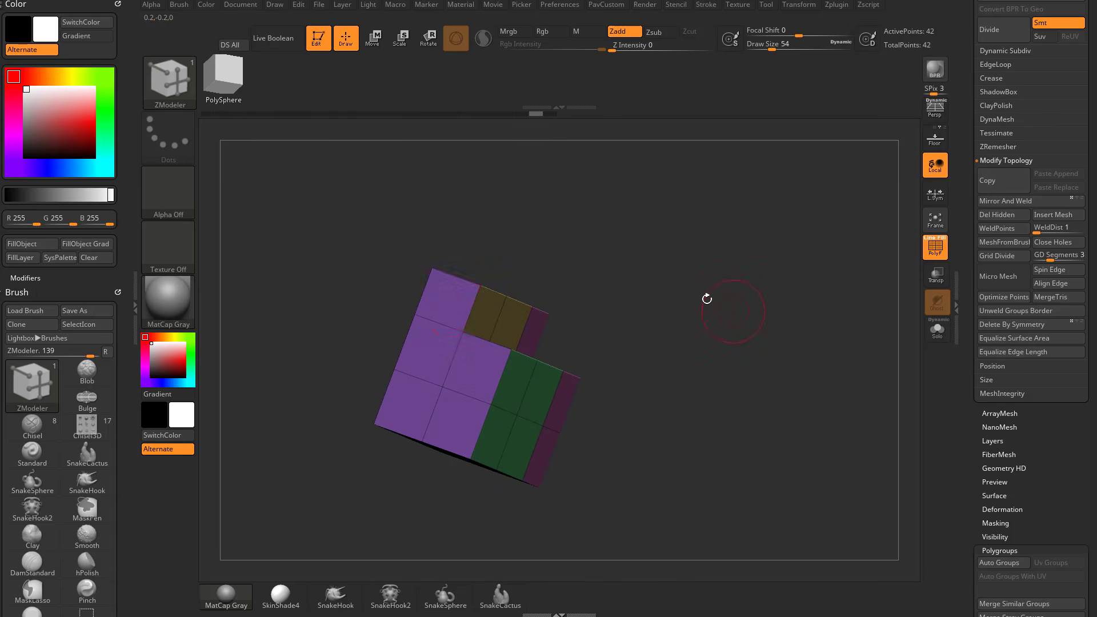
Pull the opposite side, front and top polygroup islands of the stepped block outward with QMesh.
drag(449, 303, 424, 295)
drag(602, 255, 554, 308)
drag(517, 381, 544, 432)
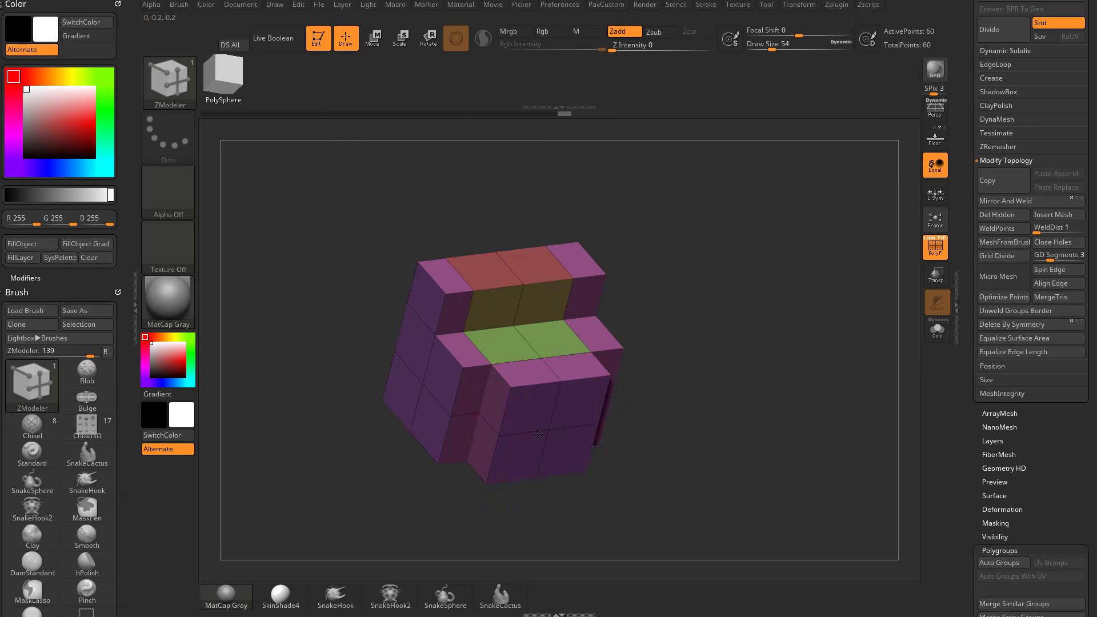
drag(674, 245, 625, 274)
drag(538, 273, 558, 213)
drag(737, 220, 762, 305)
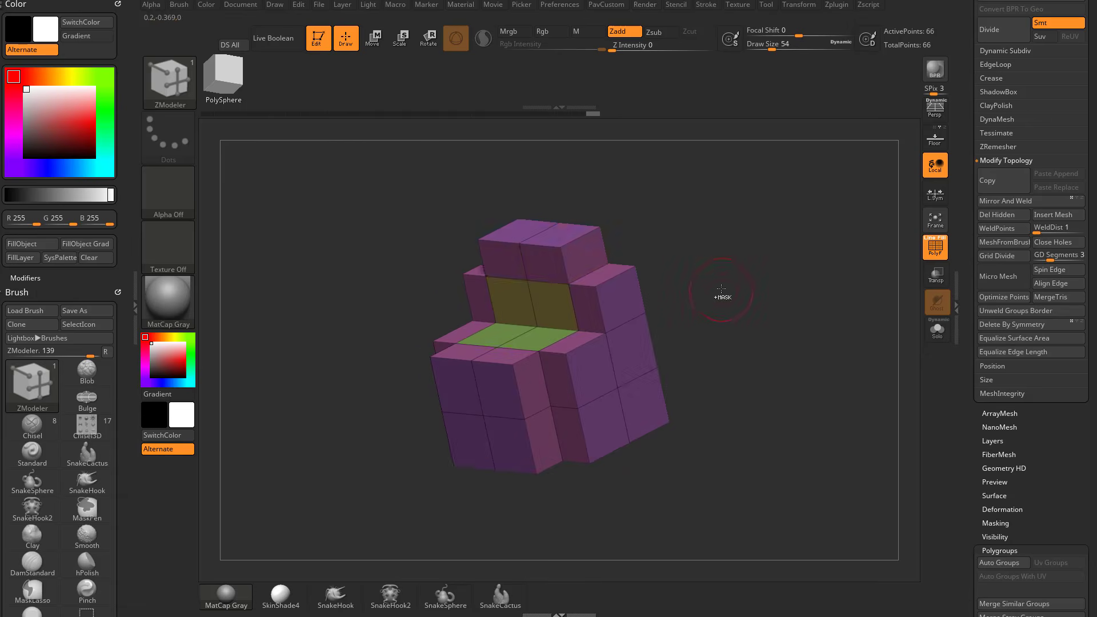
Undo the island pulls, retry pulling both side islands outward and undo the last one.
key(ctrl+z)
key(ctrl+z)
key(ctrl+z)
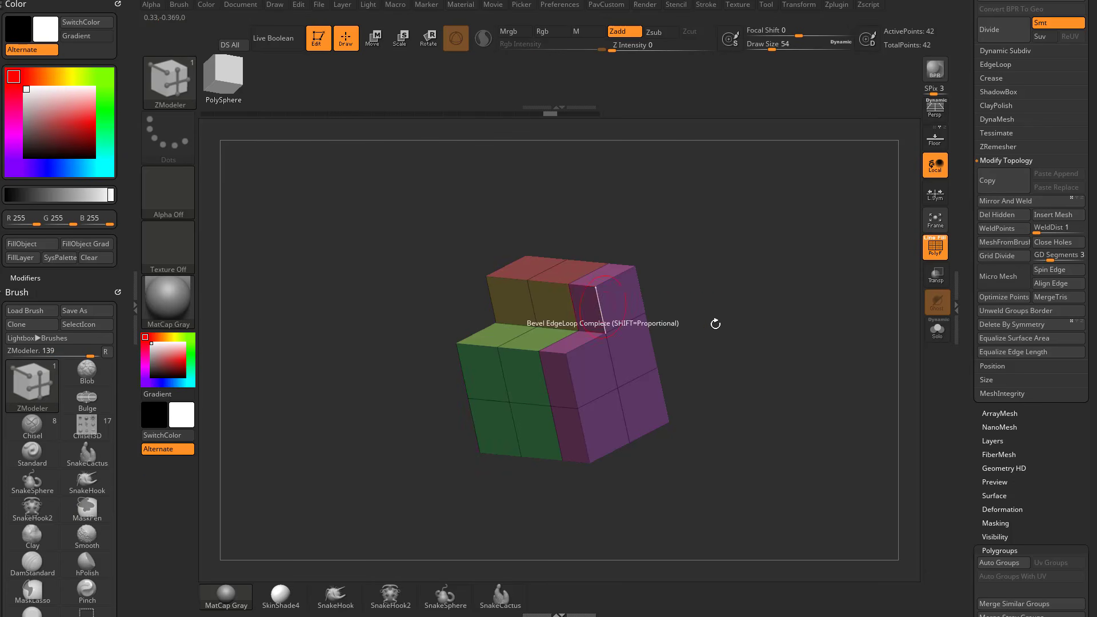
key(ctrl+z)
drag(600, 298, 601, 266)
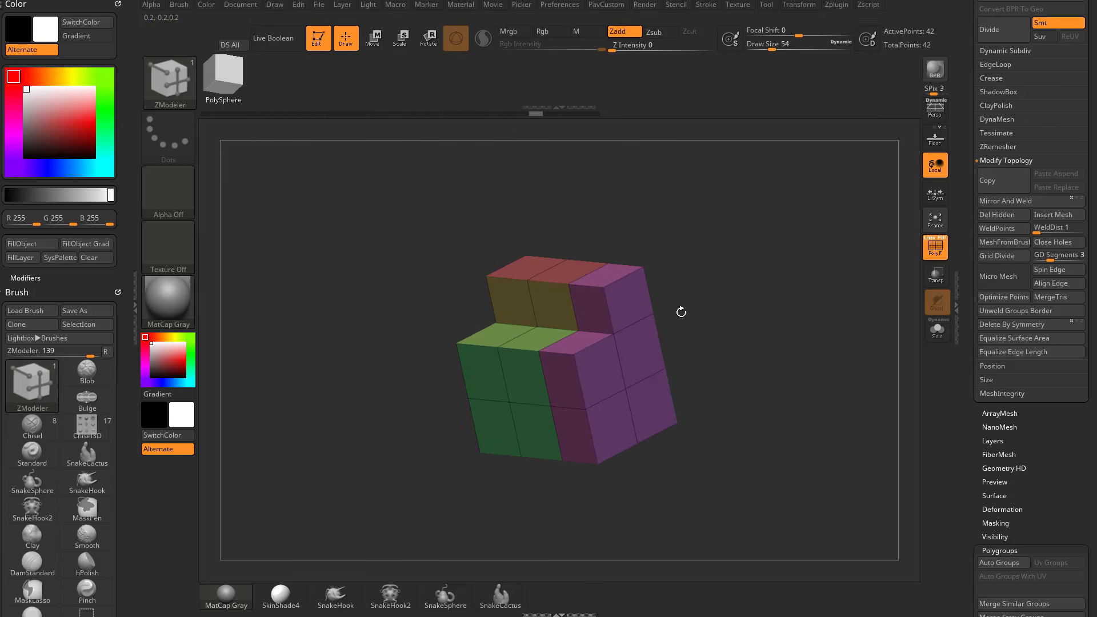
mouse_move(680, 311)
mouse_down()
mouse_move(642, 281)
mouse_move(564, 287)
mouse_move(537, 250)
mouse_move(657, 251)
mouse_up()
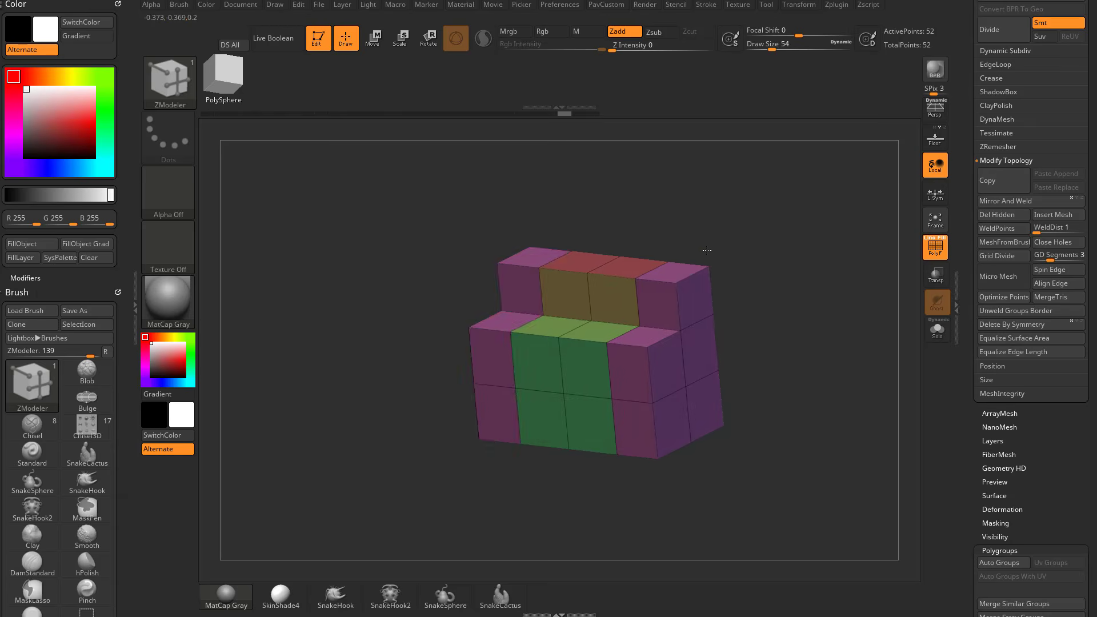
key(ctrl+z)
Pull both side islands outward, giving each extrusion its own polygroup colour.
drag(657, 313, 706, 315)
key(alt)
drag(775, 293, 835, 281)
drag(620, 331, 591, 342)
drag(738, 235, 688, 239)
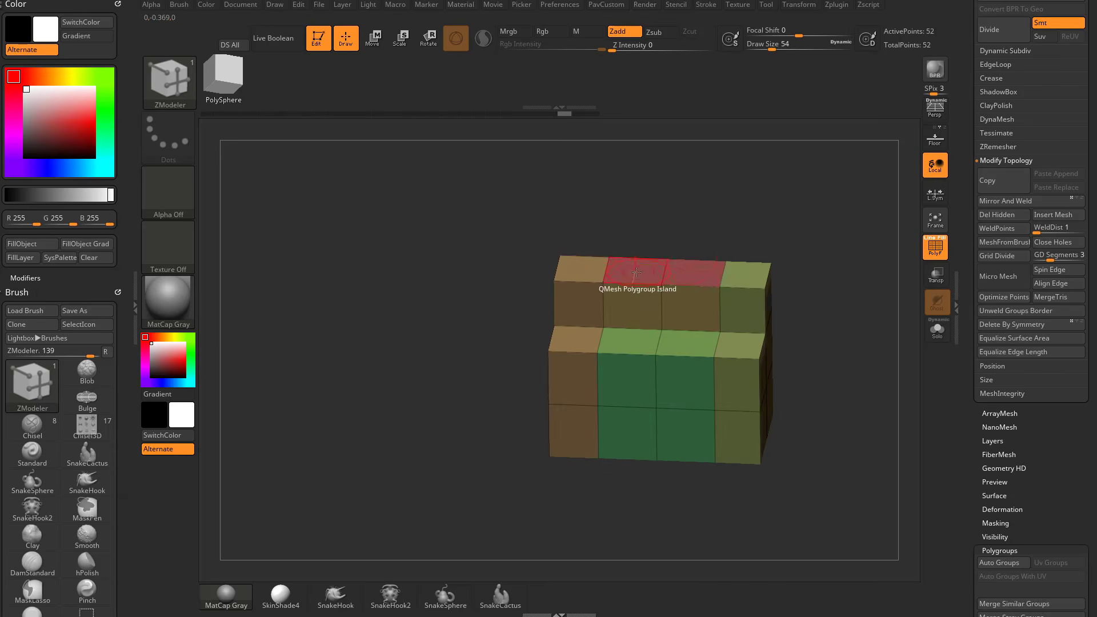
Try pulling the top polygroup island and neighbouring islands, and undo everything back to the plain stepped block.
drag(640, 274, 639, 230)
drag(838, 312, 790, 250)
drag(772, 365, 768, 288)
drag(633, 287, 616, 337)
key(ctrl+z)
drag(607, 297, 646, 332)
mouse_move(766, 272)
mouse_down()
mouse_move(836, 334)
mouse_move(760, 367)
mouse_move(726, 410)
mouse_up()
key(ctrl+z)
key(ctrl+z)
key(ctrl+z)
key(ctrl+z)
key(ctrl+z)
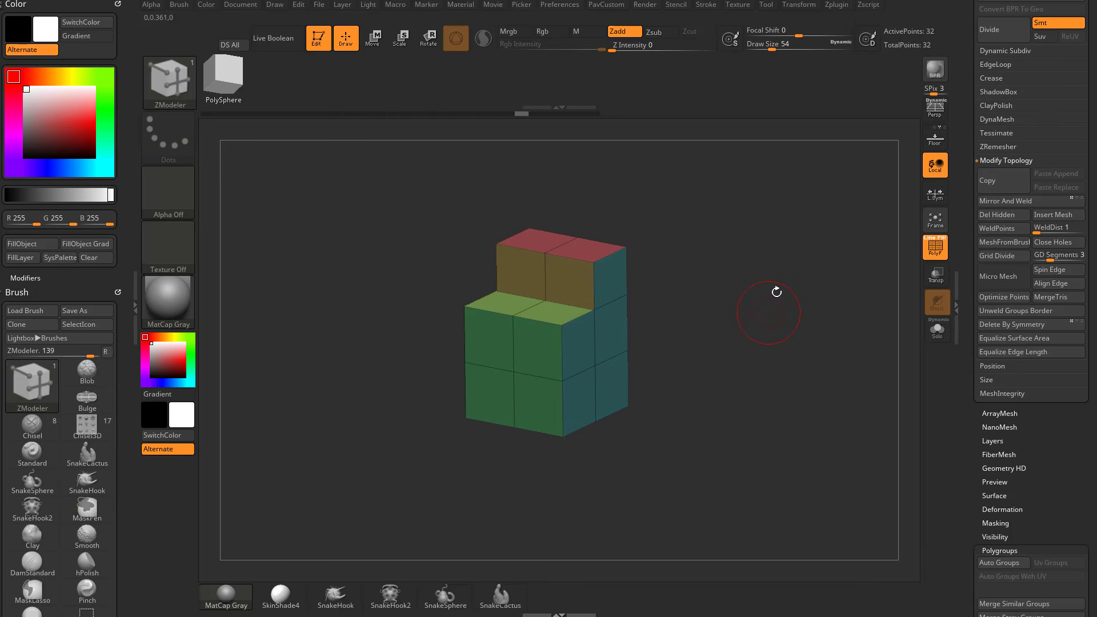
Inset the upper step's two top faces as single polygons and undo both insets.
key(space)
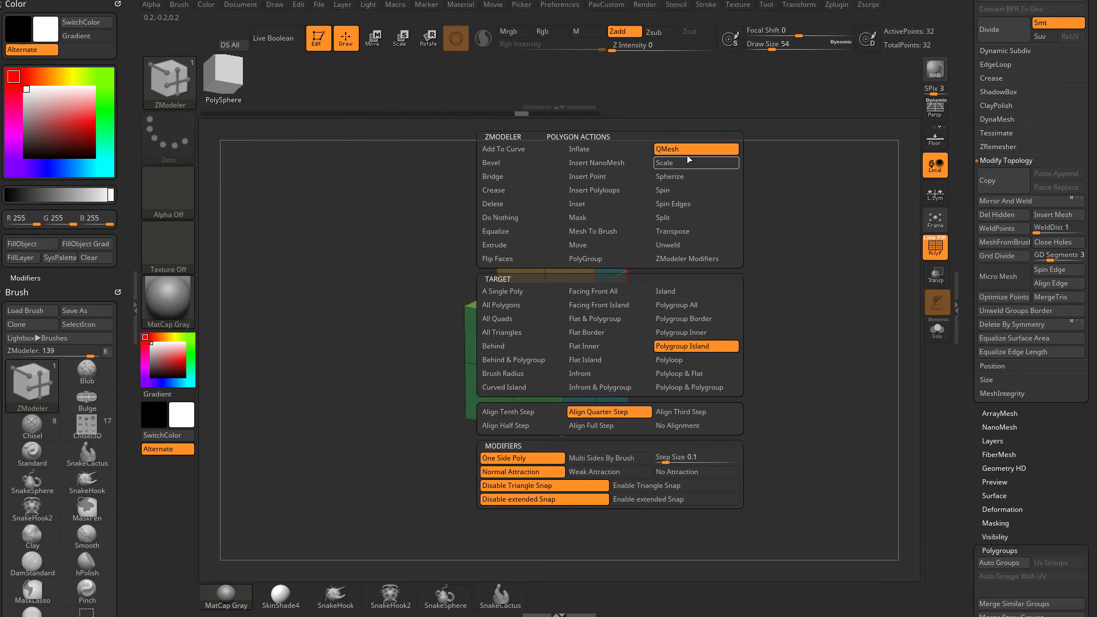
click(592, 205)
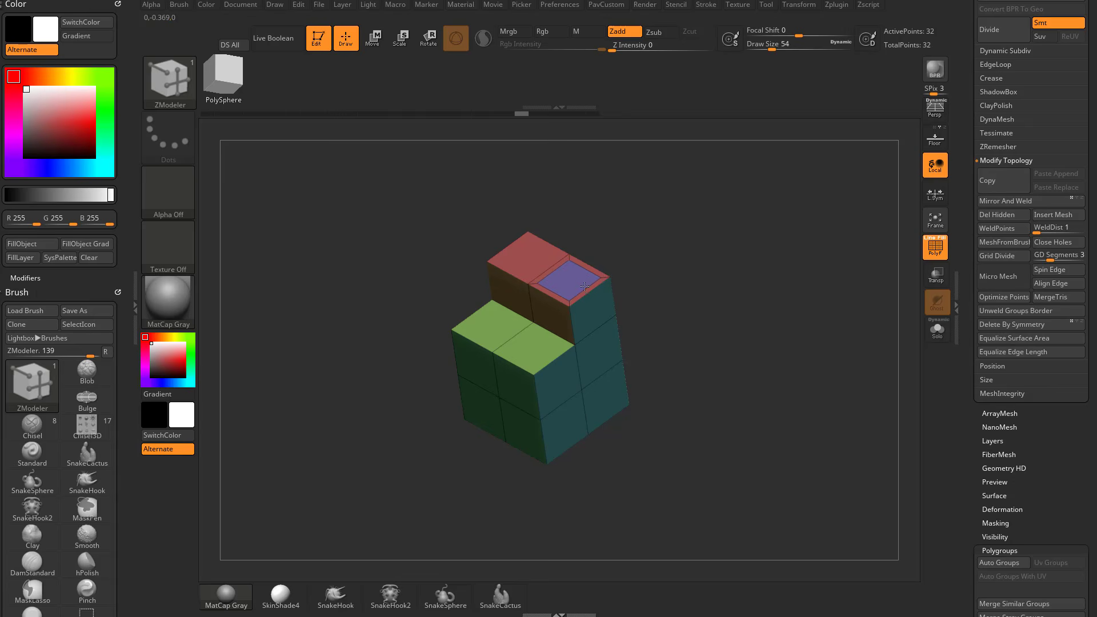
key(ctrl+z)
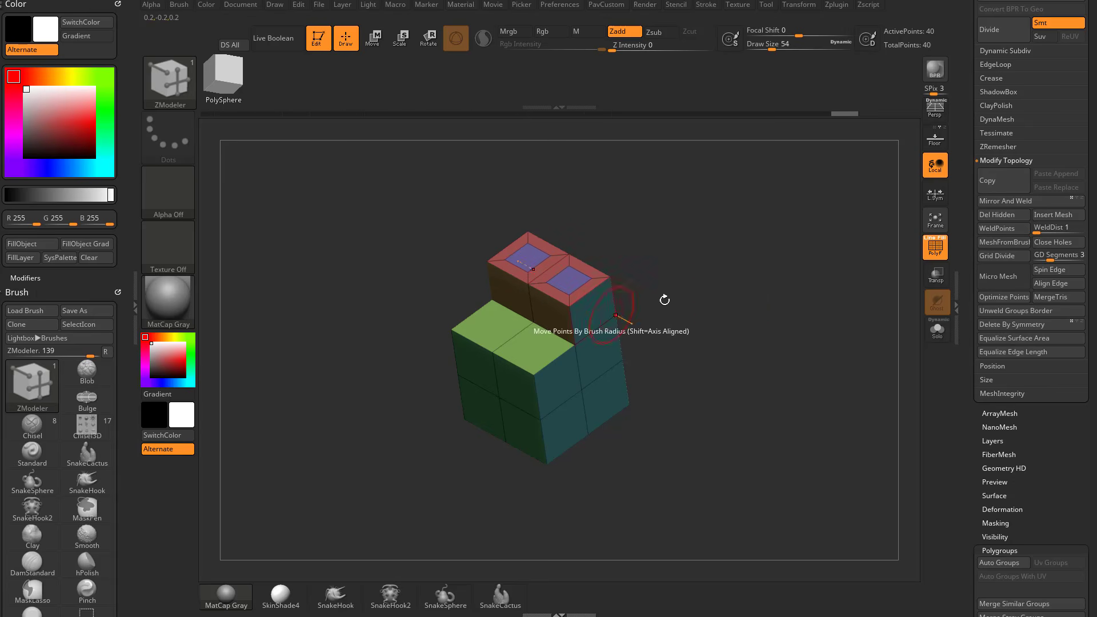
key(ctrl+z)
key(ctrl+z)
Inset the upper polygon of the block's side repeatedly to build nested square rings.
mouse_move(696, 300)
mouse_down()
mouse_move(759, 303)
mouse_move(698, 262)
mouse_move(683, 295)
mouse_up()
drag(548, 291, 564, 296)
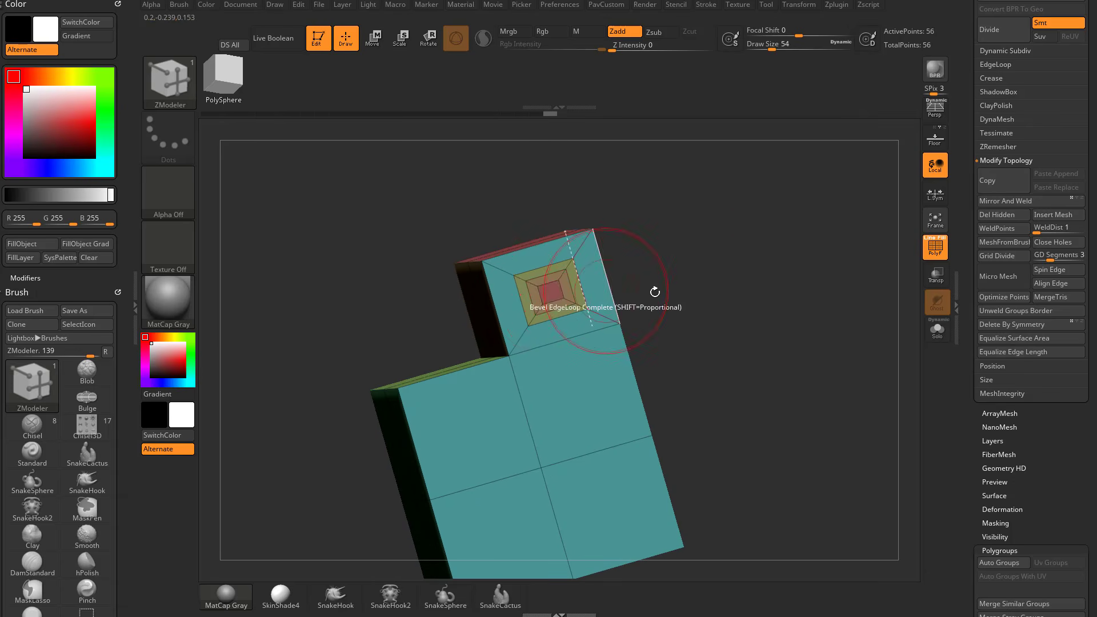
drag(654, 292, 696, 300)
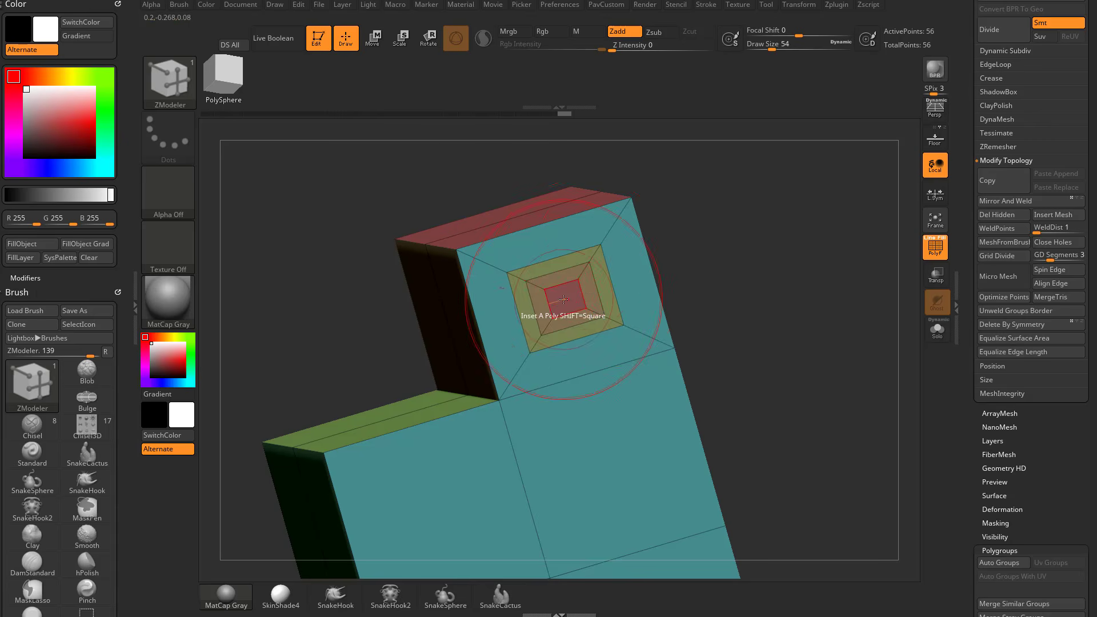
Set QMesh to the Polygroup All target and test pulling the nested inset's centre outward, undoing each pull.
key(space)
click(625, 149)
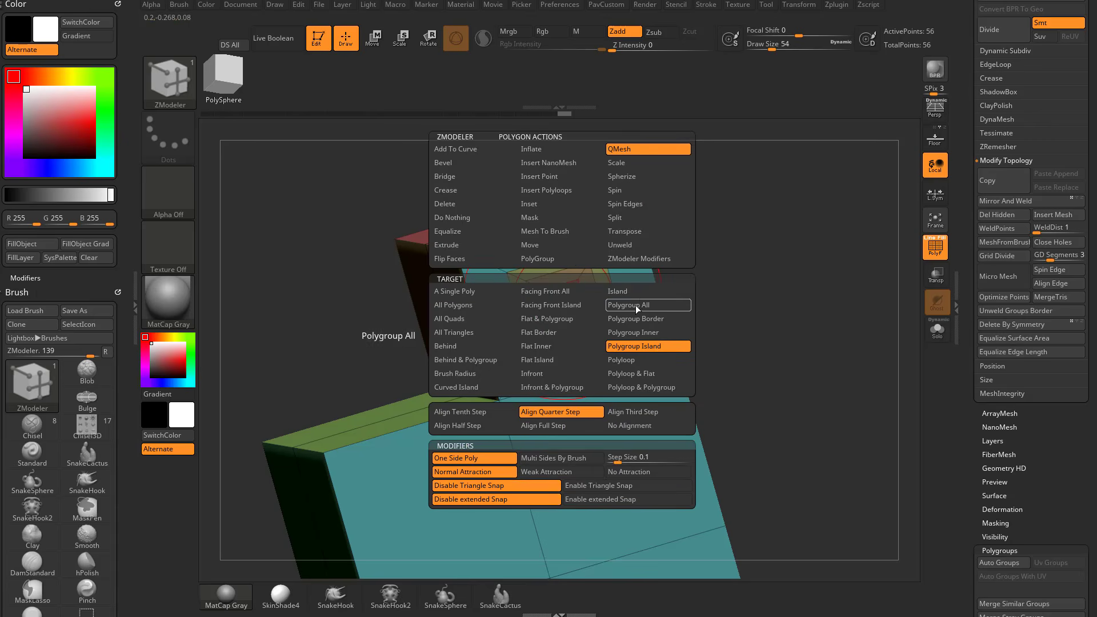
click(492, 292)
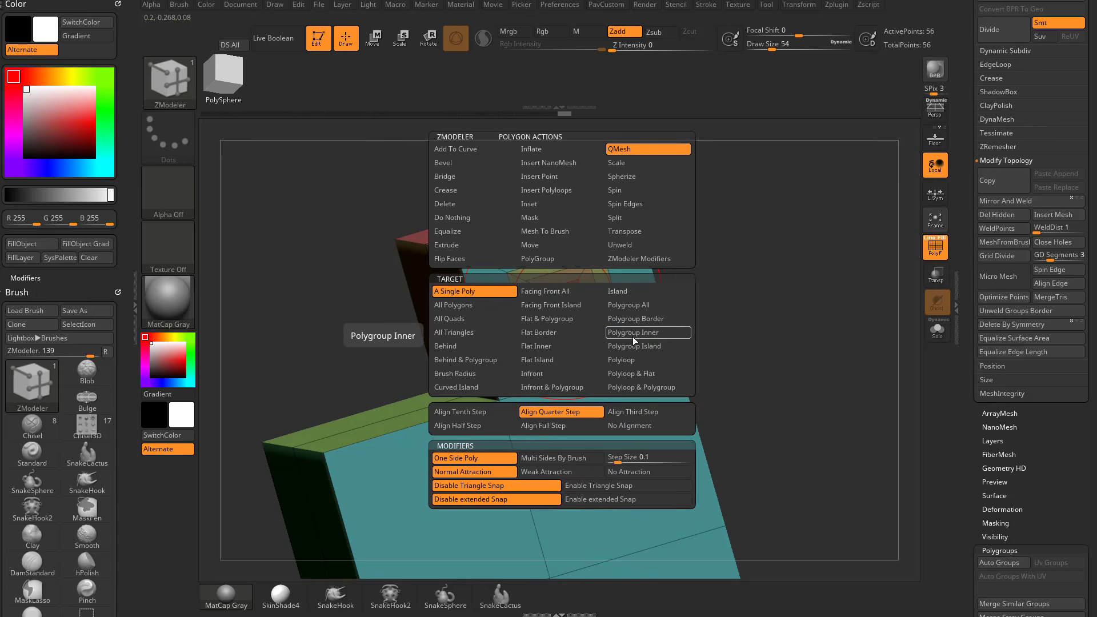
click(653, 304)
drag(695, 255, 644, 273)
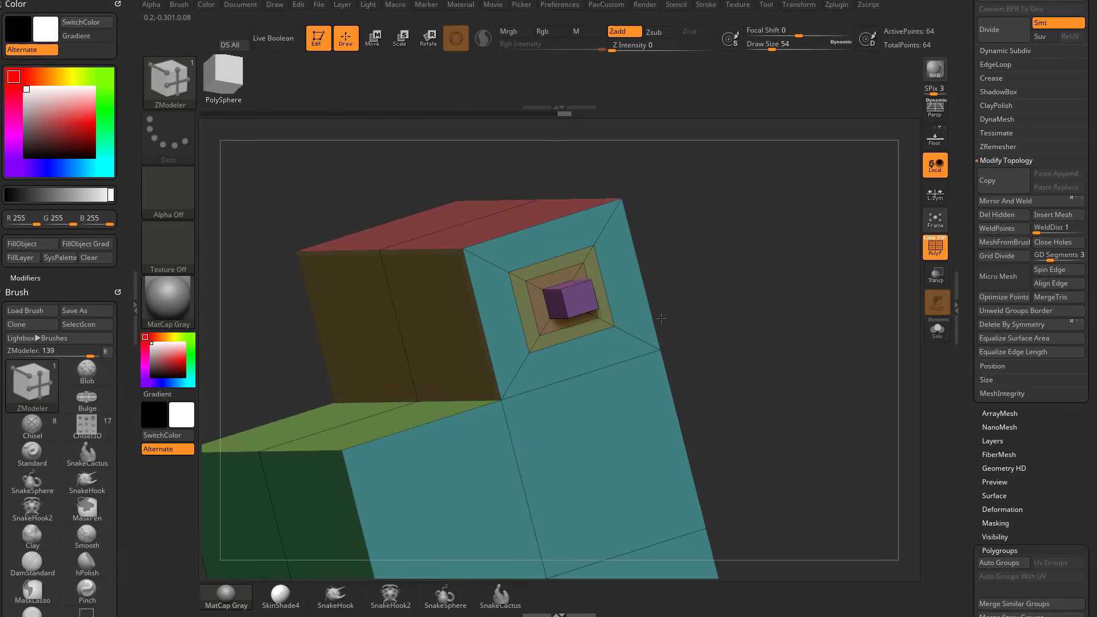
key(ctrl+z)
drag(564, 300, 590, 286)
key(ctrl+z)
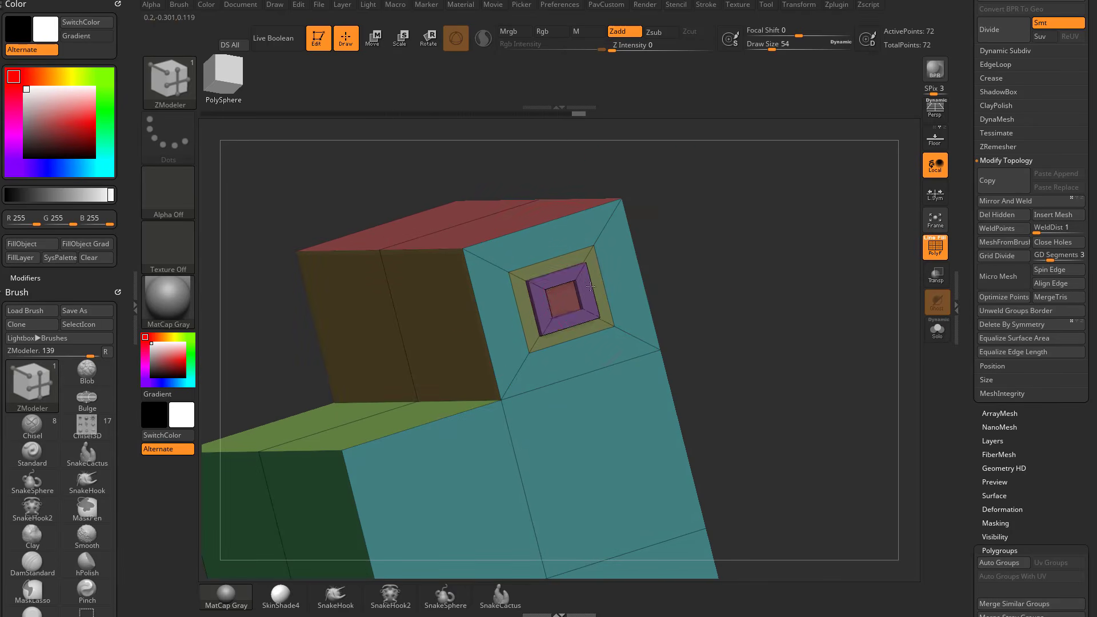
Test pushing the nested inset's ring polygroup inward with QMesh, and undo the pushes and the insets.
drag(657, 276, 692, 264)
key(ctrl+z)
drag(555, 280, 542, 283)
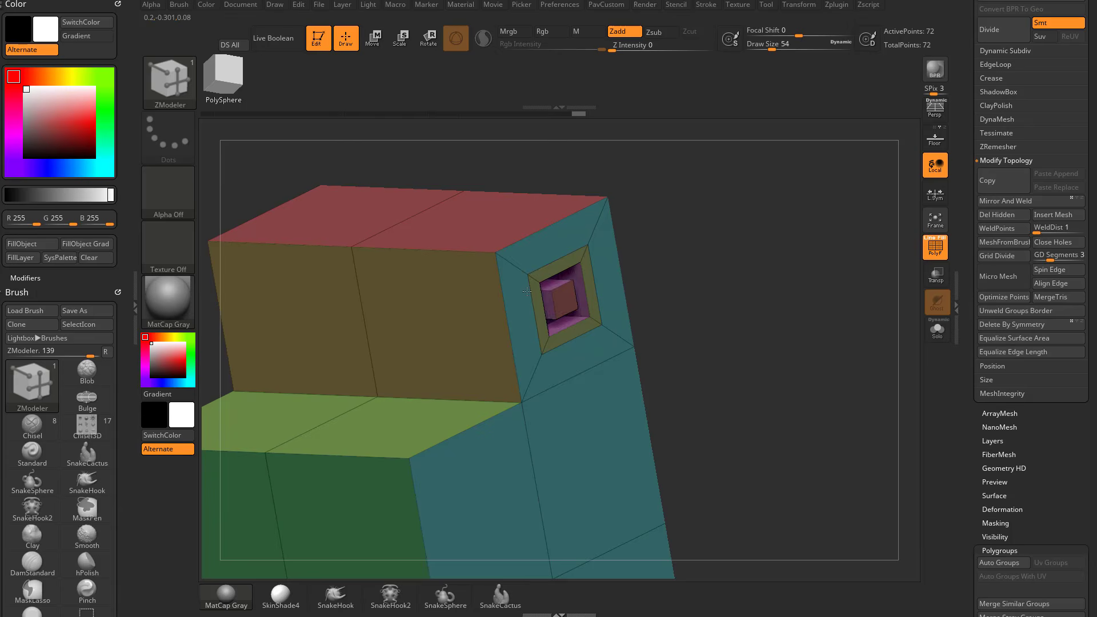
drag(732, 245, 698, 257)
key(ctrl+z)
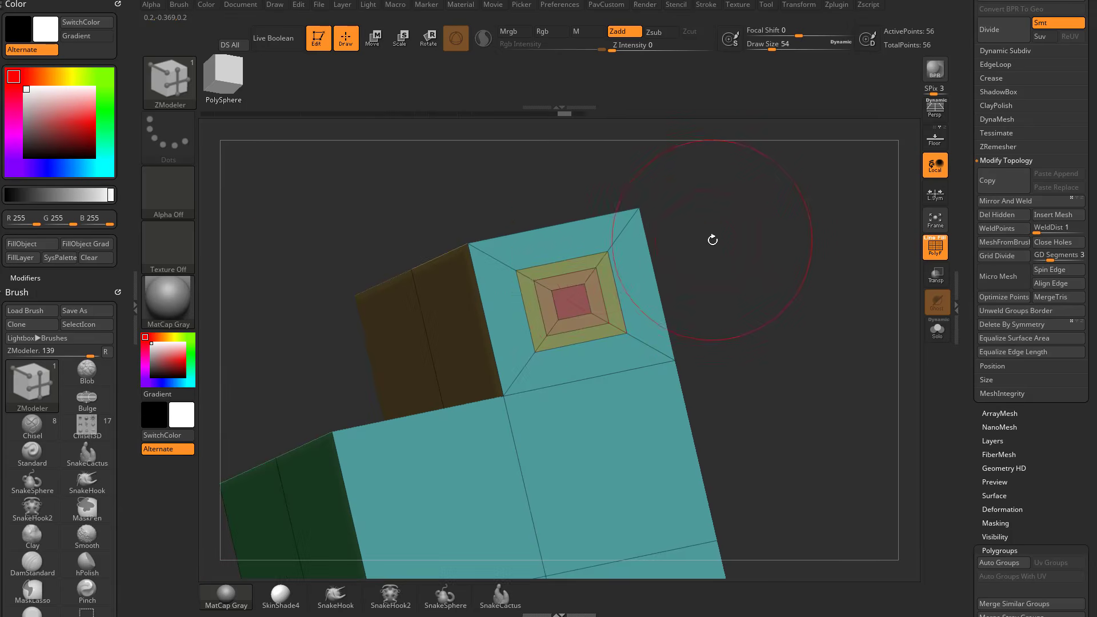
key(ctrl+z)
key(ctrl+z)
Set the polygon action to Inset with Polygroup All, test Inset Each Poly on the side polygroup and undo it.
key(space)
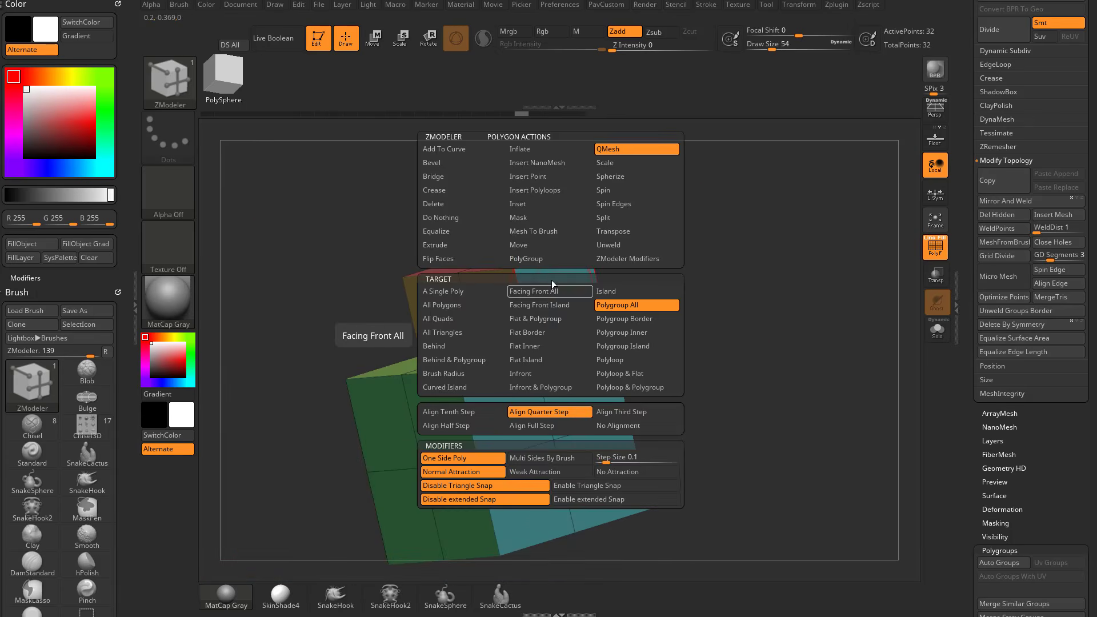
click(539, 204)
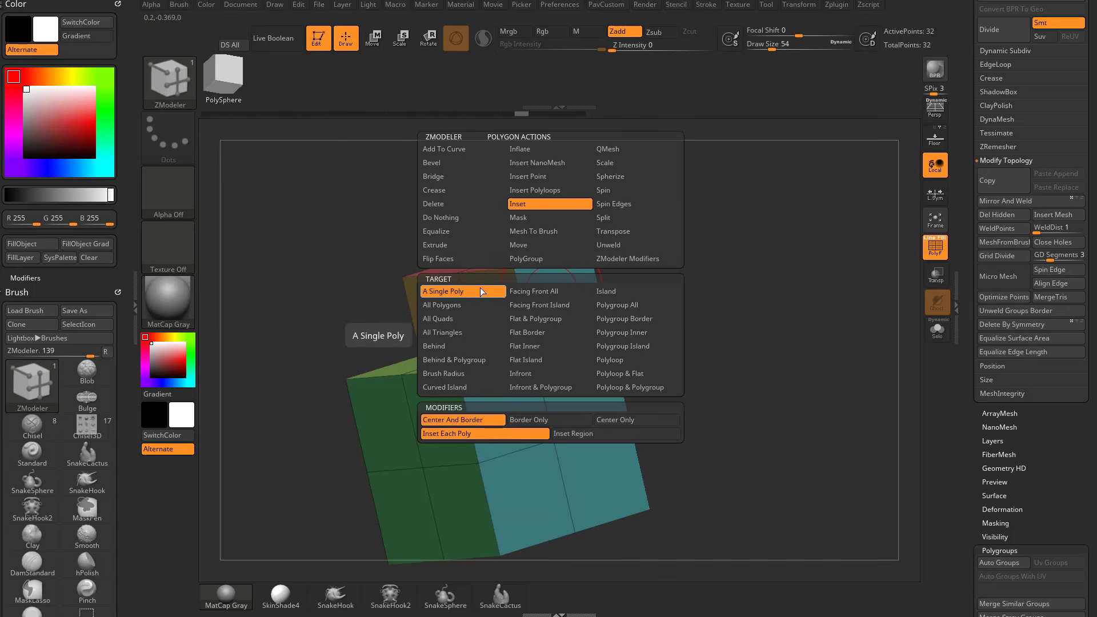
click(620, 305)
drag(591, 306, 568, 346)
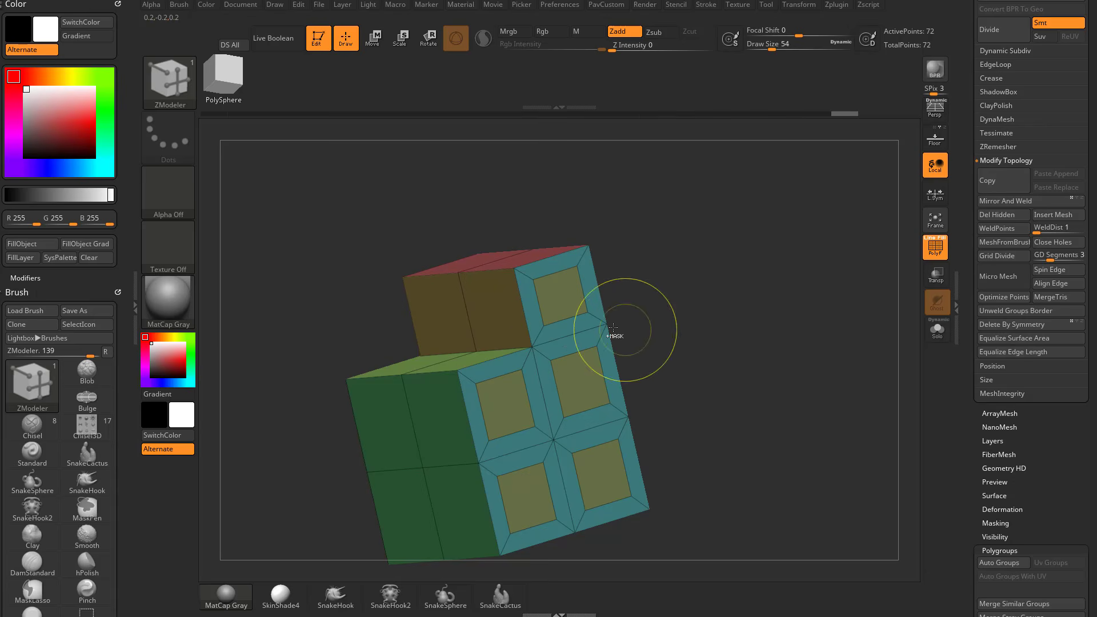
key(ctrl+z)
drag(571, 304, 566, 351)
key(ctrl+z)
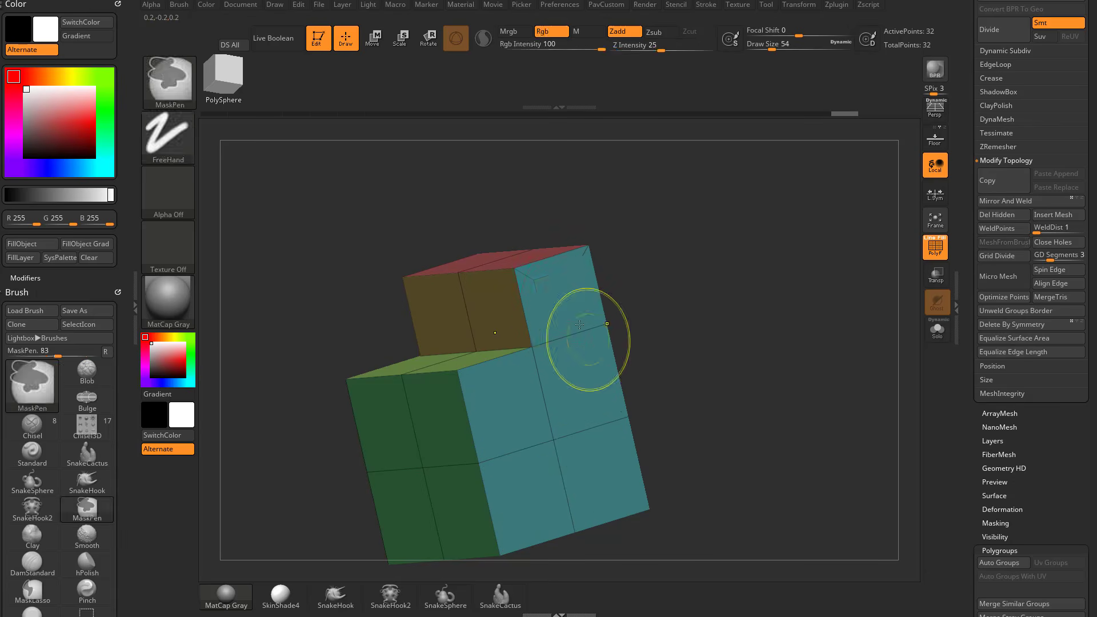
Change the Inset modifier to Inset Region, test it on the block's side polygroup and undo the inset.
key(space)
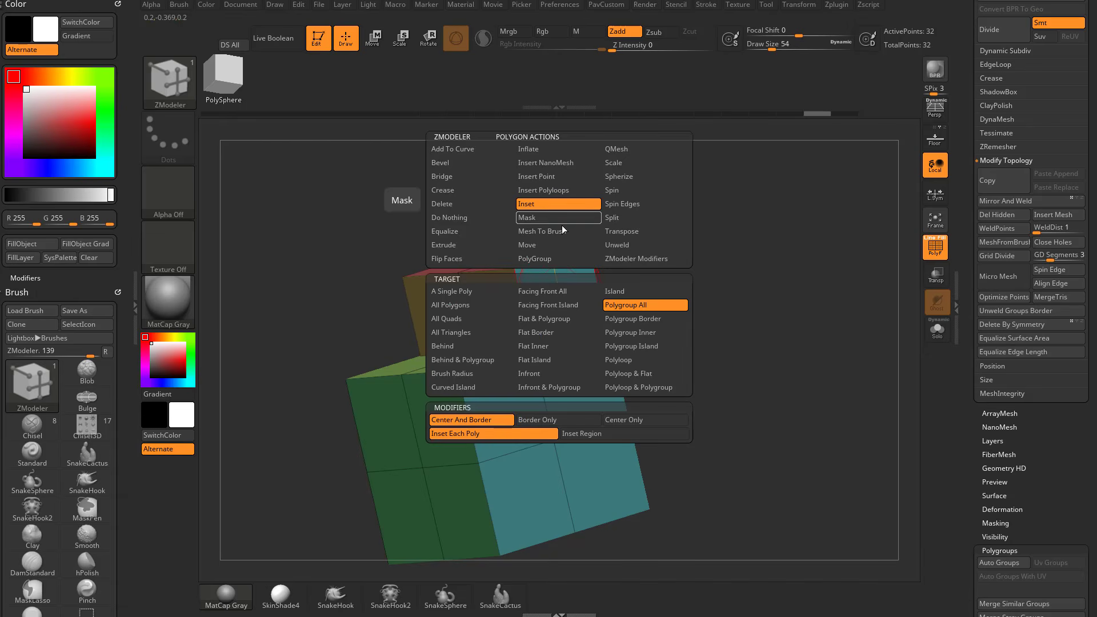
click(591, 433)
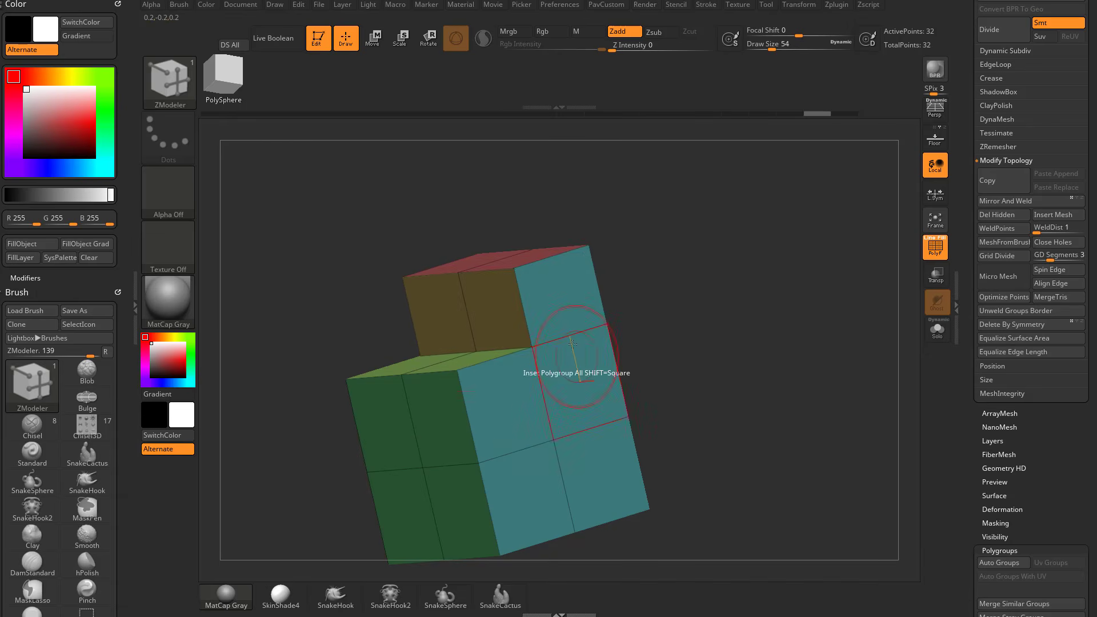
drag(568, 319, 569, 326)
drag(715, 289, 651, 290)
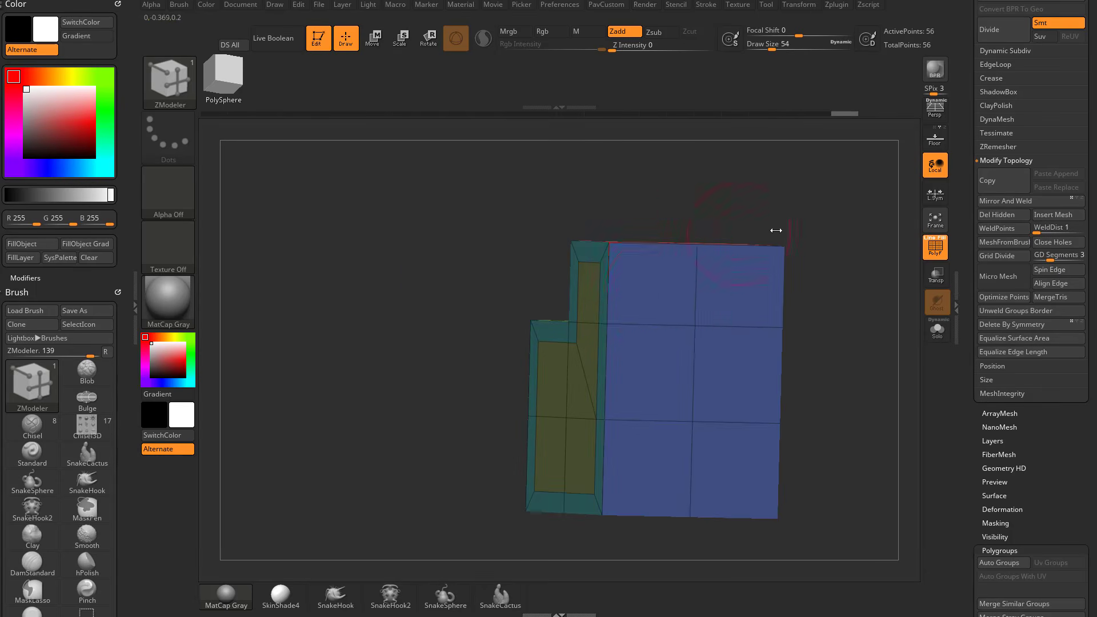
key(ctrl+z)
key(ctrl+z)
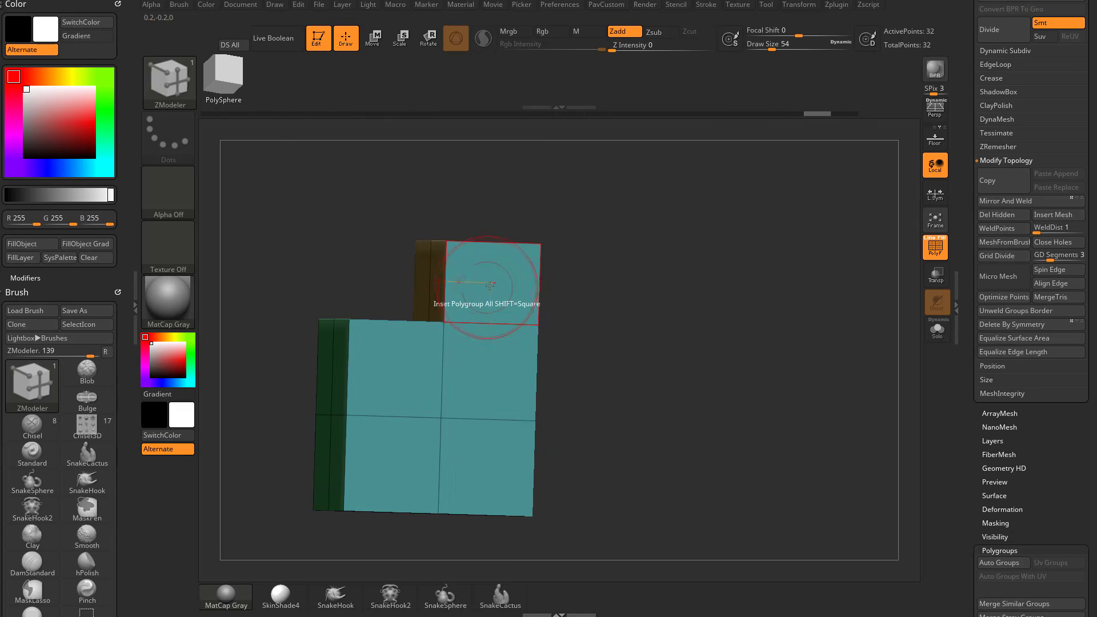
Inset the block's side, back and lower front polygroups as regions with thin even borders.
drag(490, 285, 499, 290)
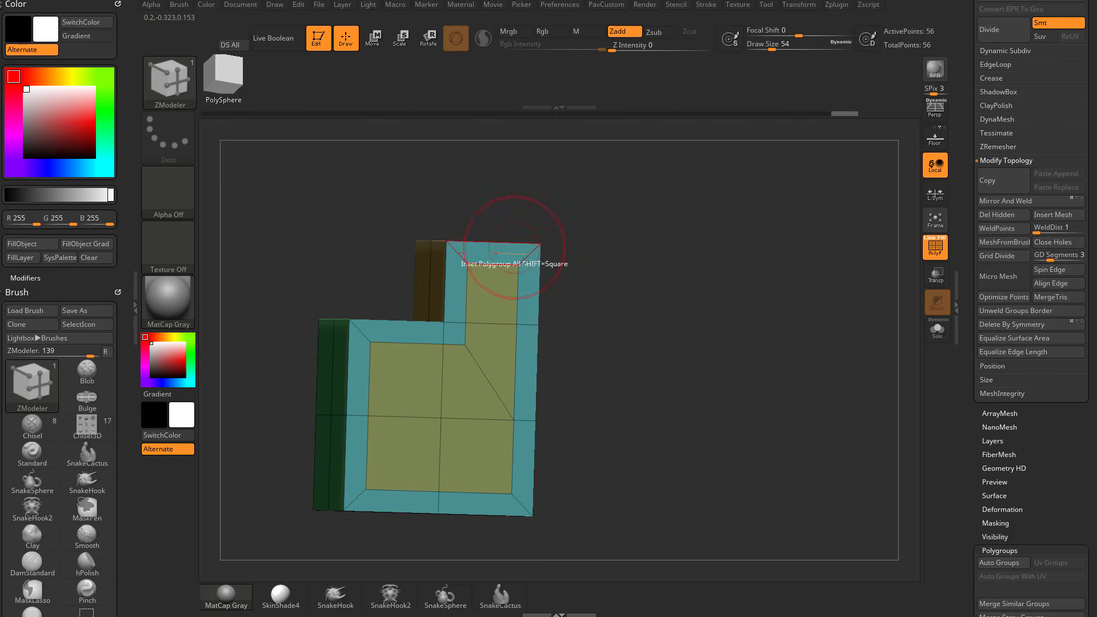
drag(671, 281, 539, 292)
click(536, 285)
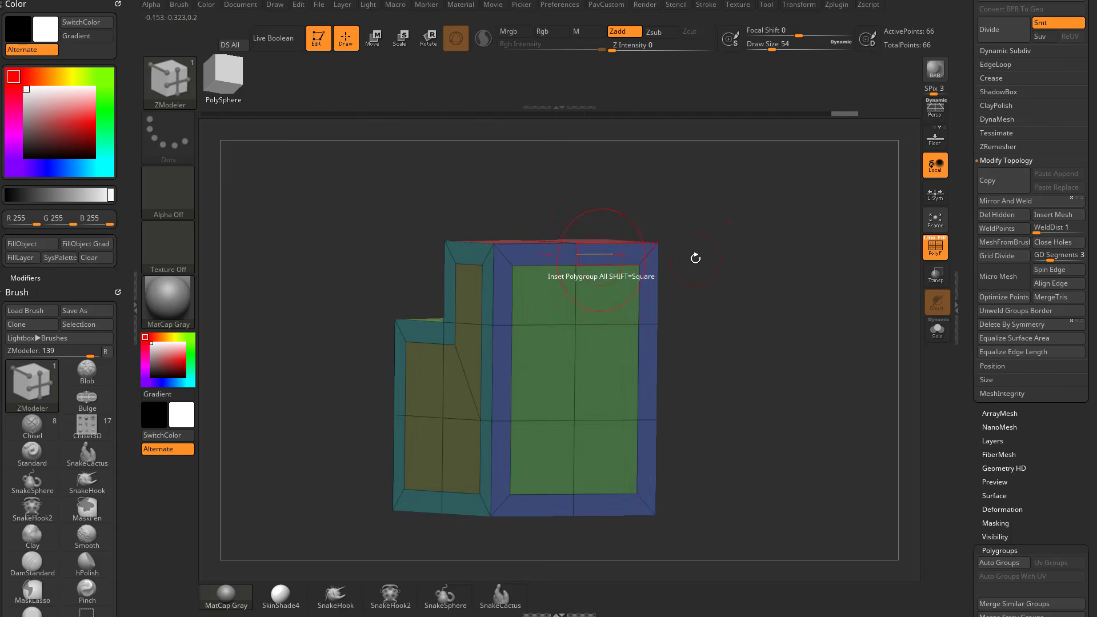
drag(737, 264, 833, 271)
click(399, 355)
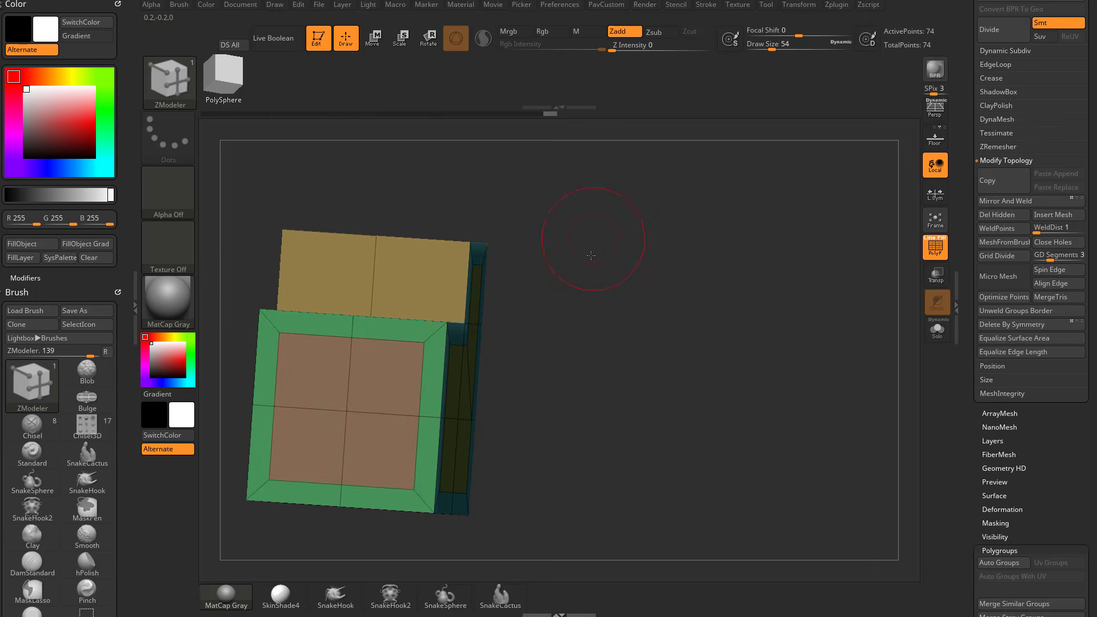
Inset the remaining polygroups as regions, including the upper front face, the lower step's top and the uppermost top.
drag(590, 250, 575, 299)
click(416, 292)
click(427, 251)
drag(757, 240, 683, 201)
click(494, 342)
drag(562, 287, 628, 274)
Switch the polygon action to QMesh and push the side's L-shaped inset panel inward.
key(space)
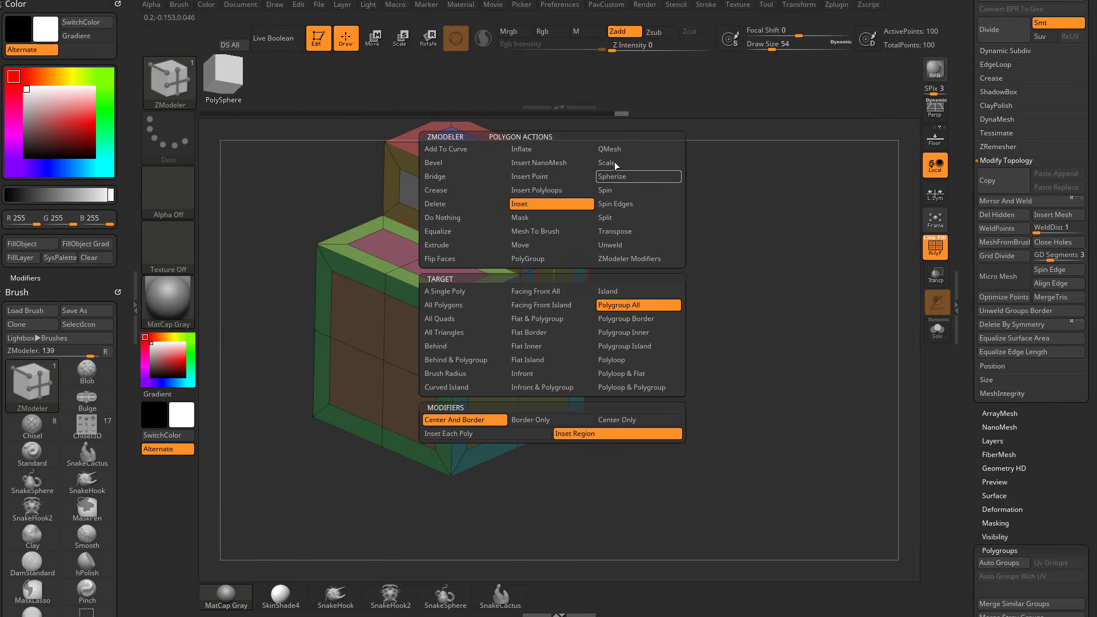
click(607, 293)
click(518, 324)
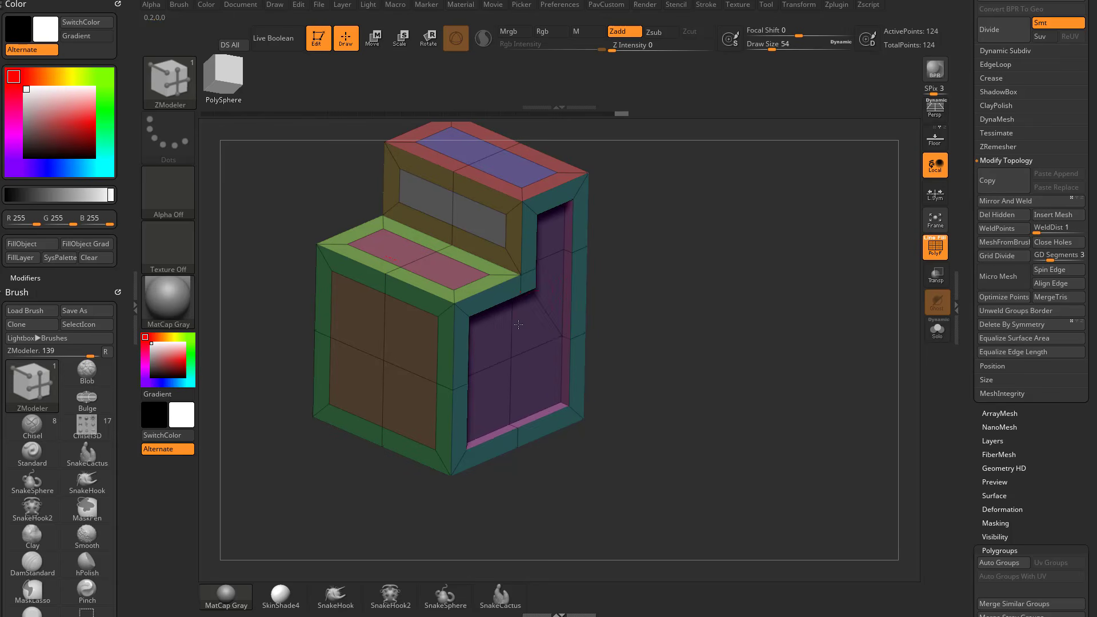
Push the remaining inset panels on the block's tops, front faces and other sides inward with QMesh.
drag(678, 286, 568, 219)
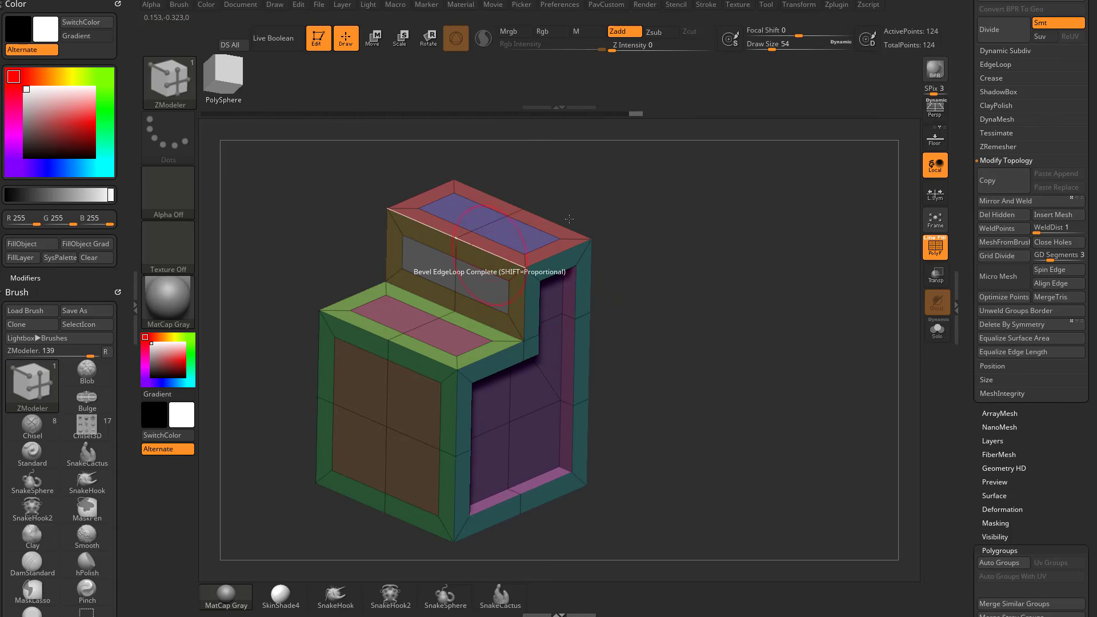
click(537, 236)
drag(698, 246, 571, 251)
click(470, 271)
click(527, 245)
drag(683, 257, 578, 278)
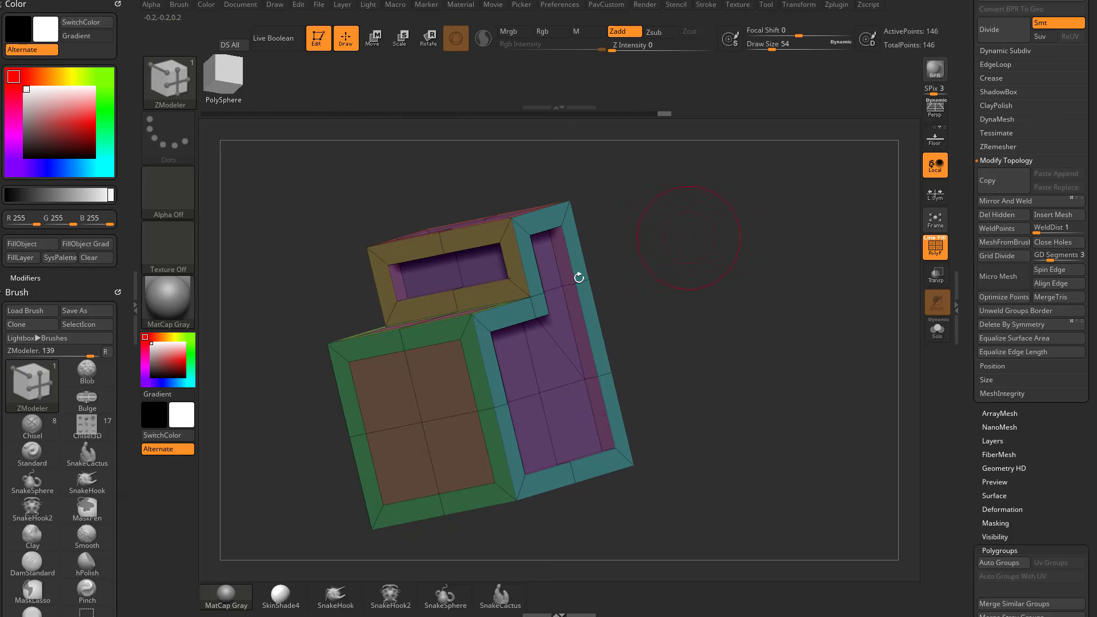
click(461, 353)
drag(713, 226, 680, 162)
click(442, 239)
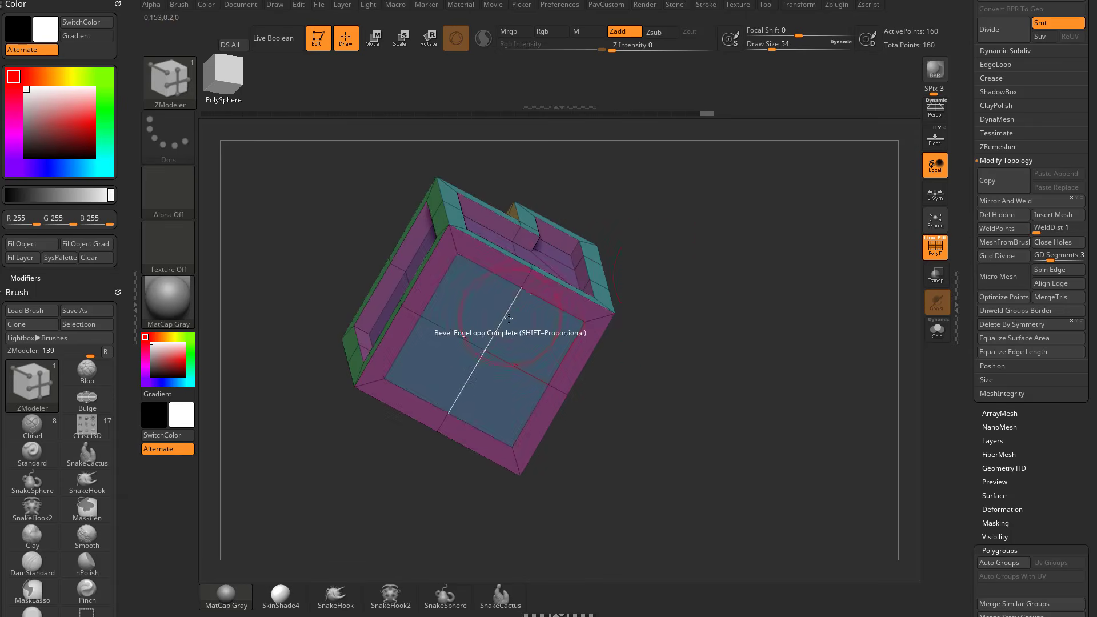
mouse_move(729, 249)
mouse_down()
mouse_move(737, 274)
mouse_move(788, 323)
mouse_move(758, 249)
mouse_up()
Step the undo history back to the plain stepped block without any insets or recesses.
key(ctrl)
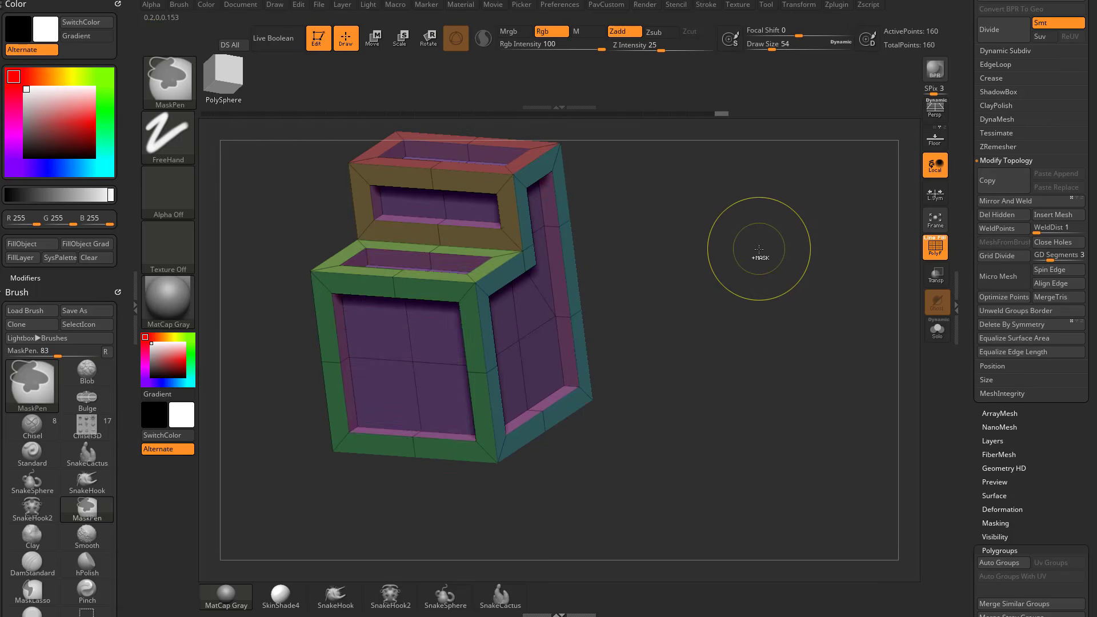
key(ctrl+z)
key(ctrl+z)
key(ctrl+z)
key(ctrl+z)
key(ctrl+z)
key(ctrl+z)
key(ctrl+z)
key(ctrl+z)
key(ctrl+z)
key(ctrl+z)
key(ctrl+z)
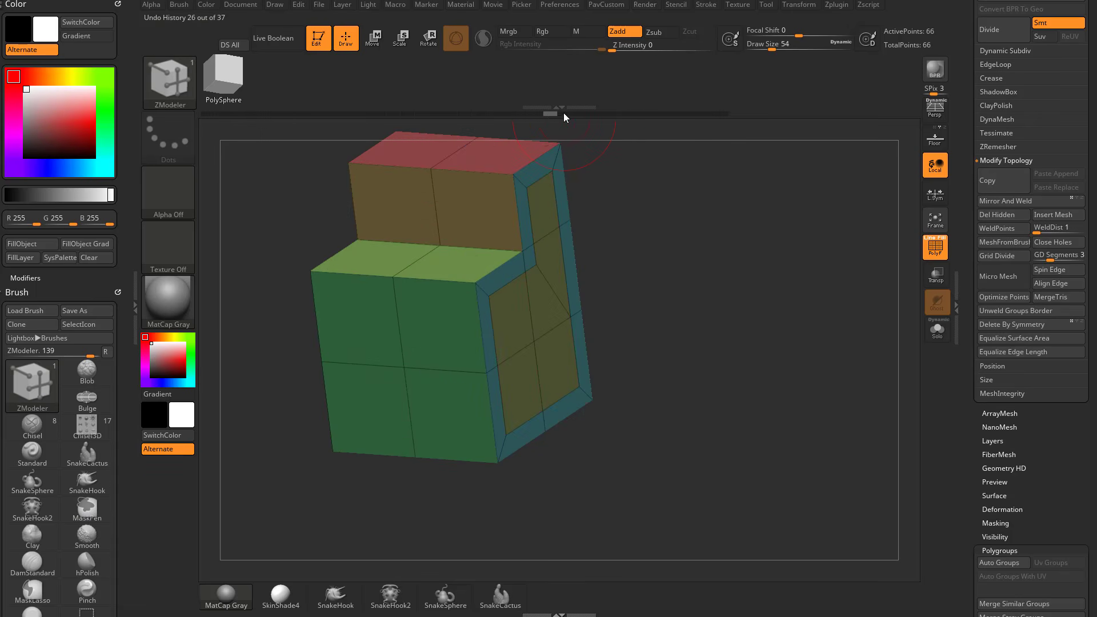
mouse_move(534, 113)
mouse_down()
mouse_move(512, 113)
mouse_move(521, 115)
mouse_up()
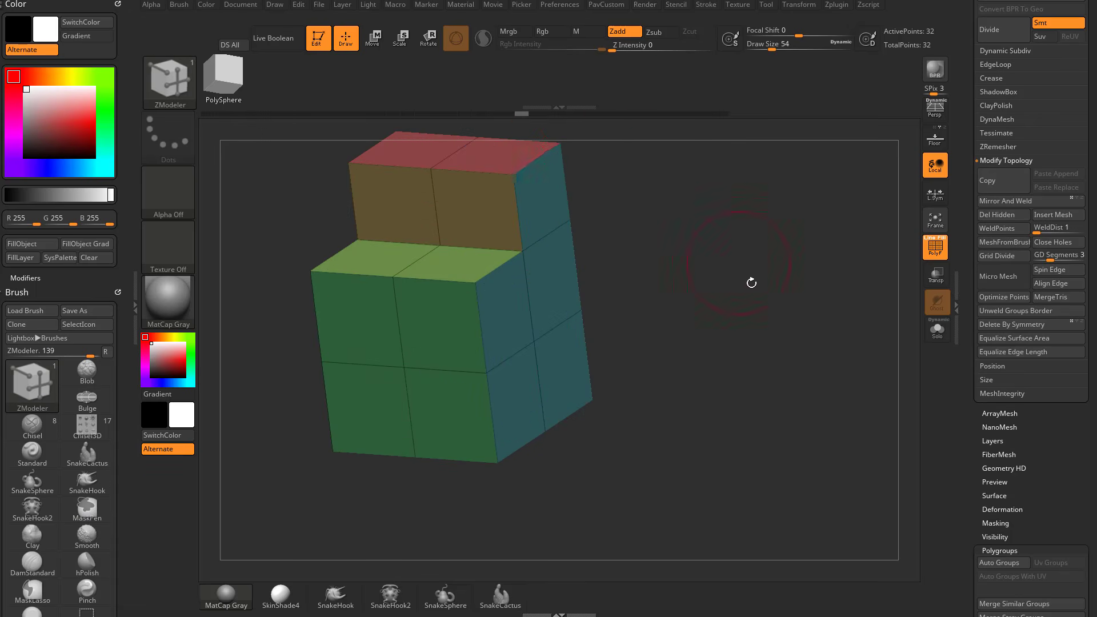
drag(751, 283, 686, 320)
Switch the polygon action to Bridge on Connected Polys with Circle, Specified Curvature 100, Specified Resolution 8 and Align To Normal.
key(space)
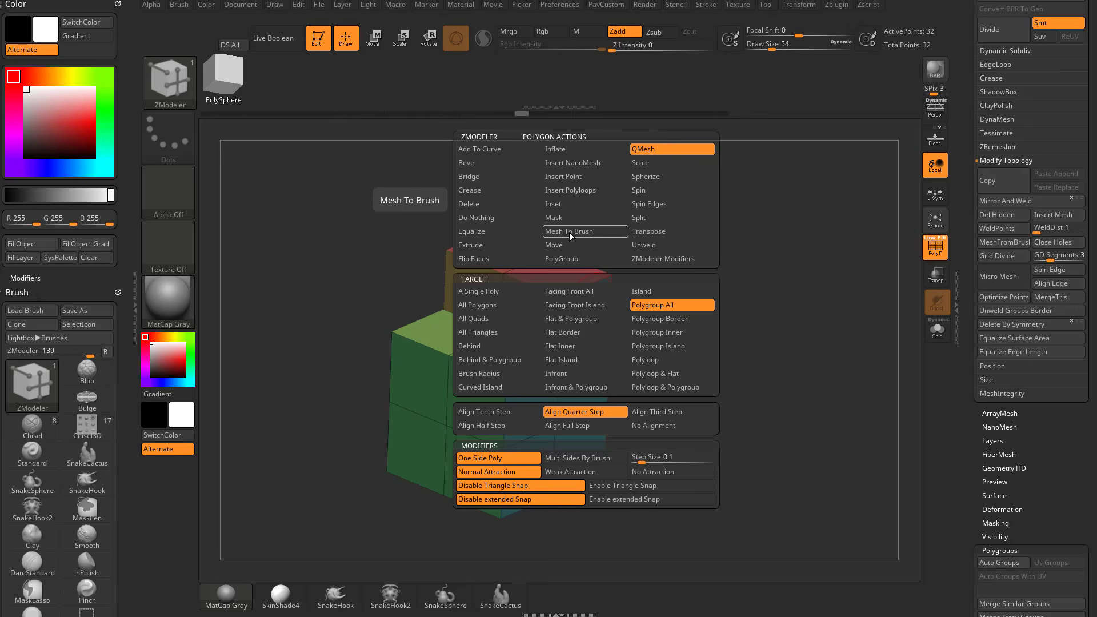
click(494, 177)
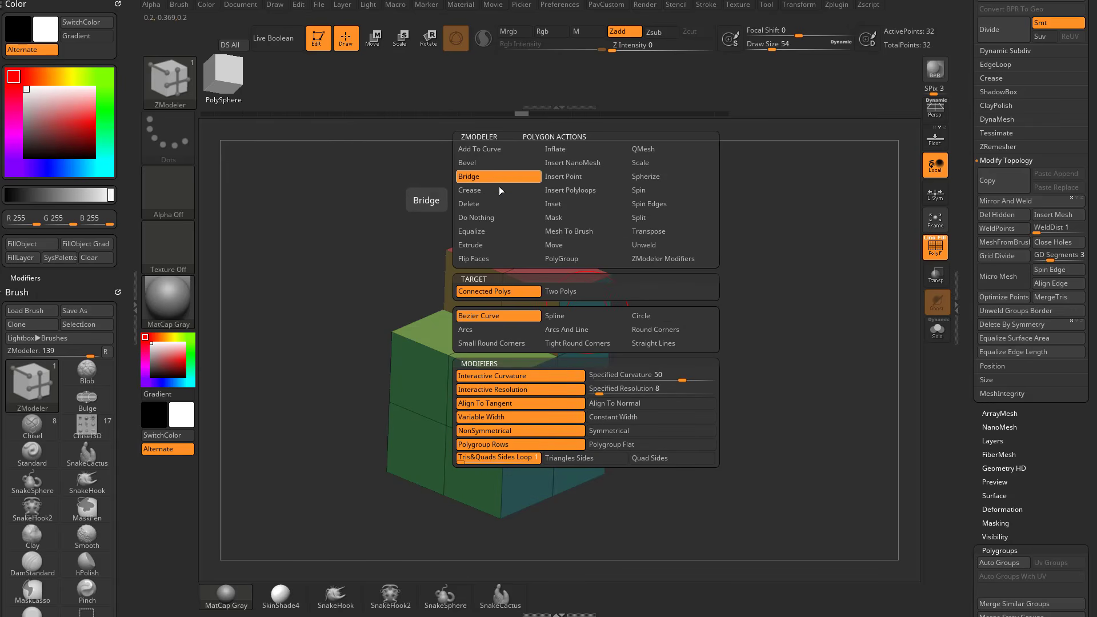
click(651, 315)
click(688, 373)
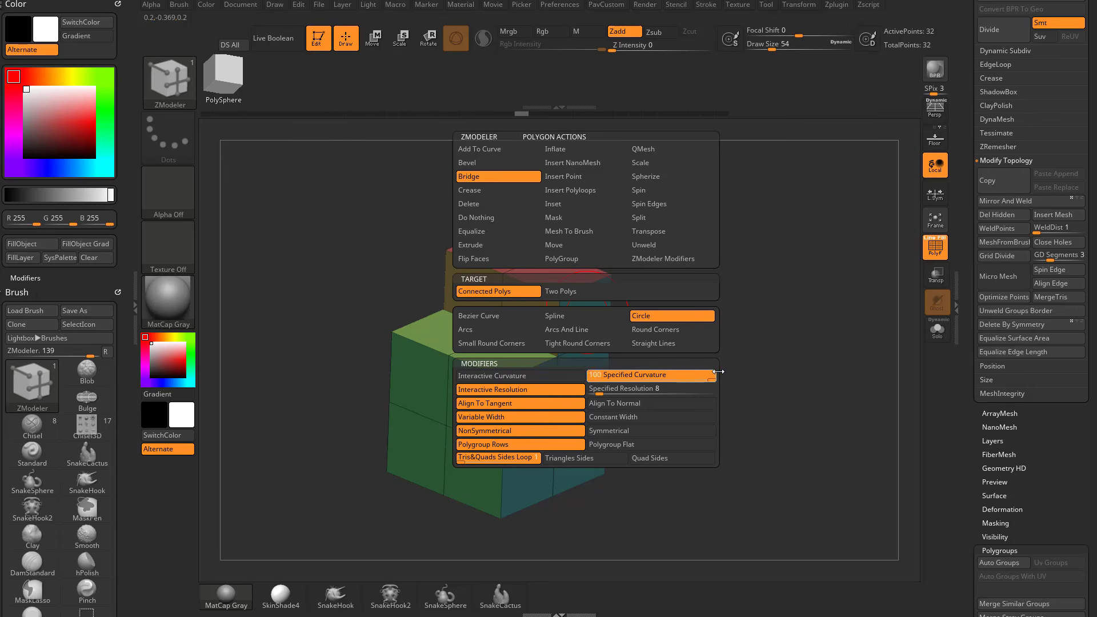
click(611, 389)
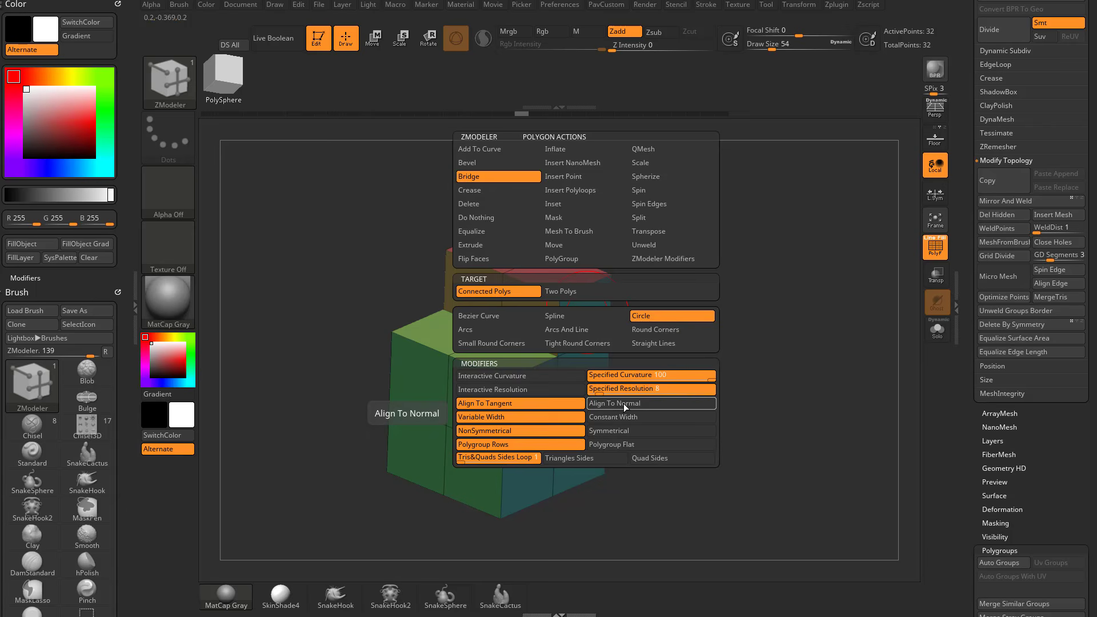
click(623, 403)
click(649, 459)
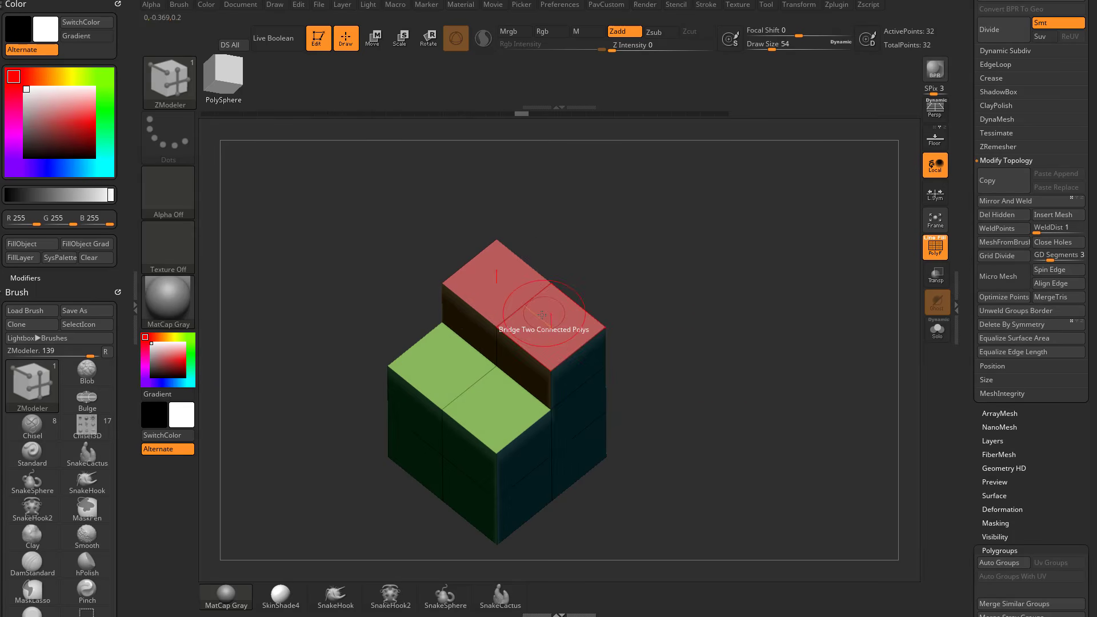
Bridge the two upper polygons of the lower front face into a rounded half-cylinder and undo it.
mouse_move(665, 327)
mouse_down()
mouse_move(696, 270)
mouse_move(658, 318)
mouse_up()
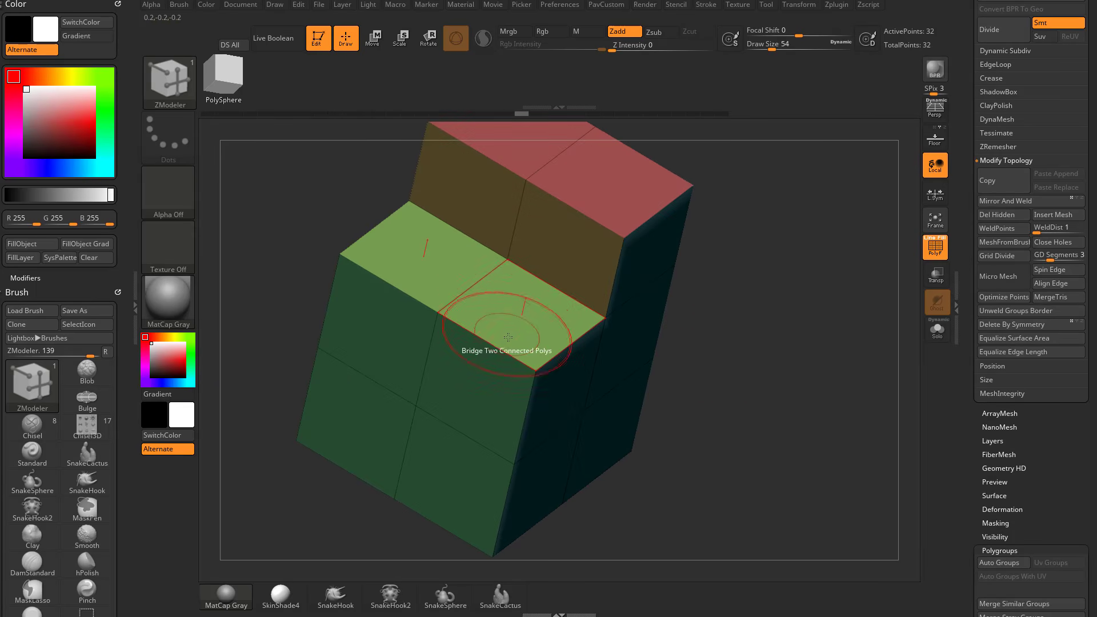
click(448, 373)
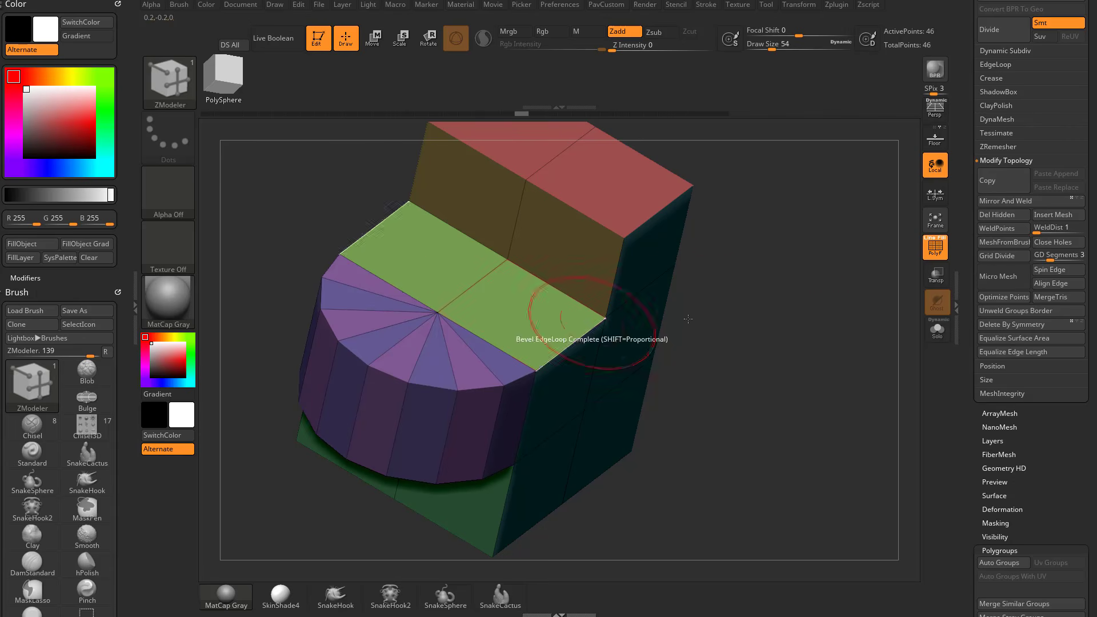
drag(688, 325, 769, 361)
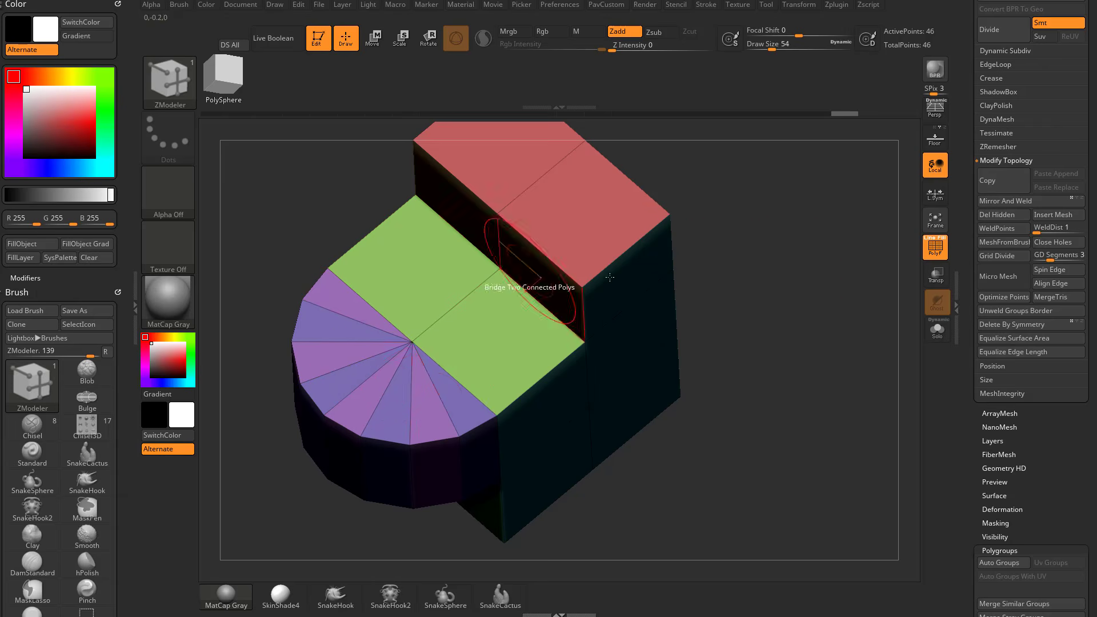
key(ctrl+z)
Set the Bridge sides to Quad Sides, test the circular bridge on the upper front polygon pair and undo it.
drag(775, 286, 794, 212)
key(space)
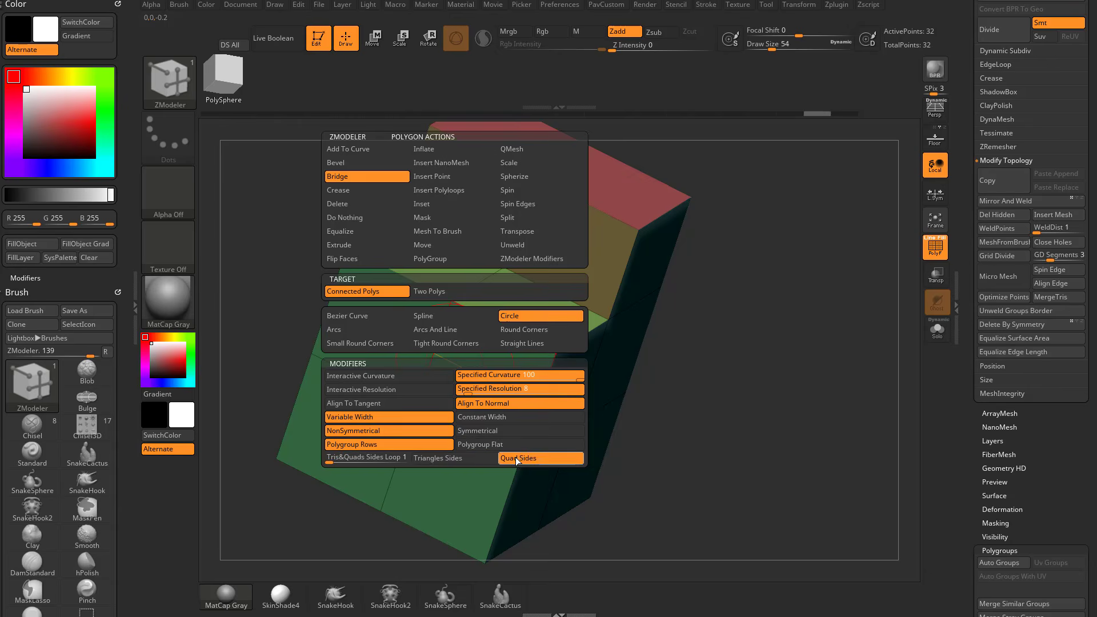
drag(664, 388, 701, 345)
click(446, 387)
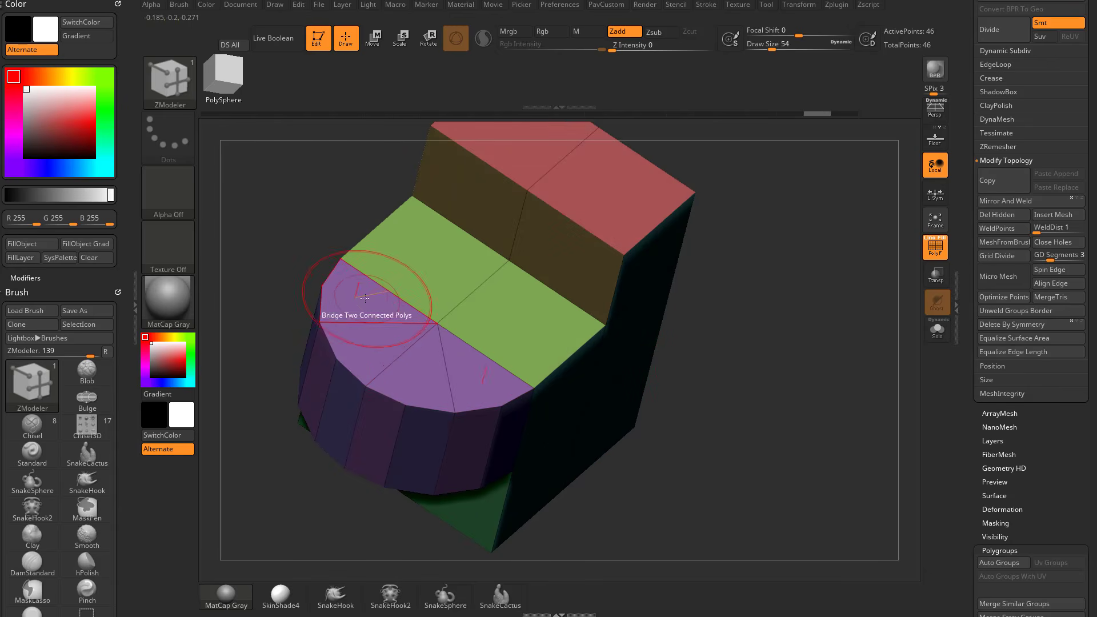
key(ctrl+z)
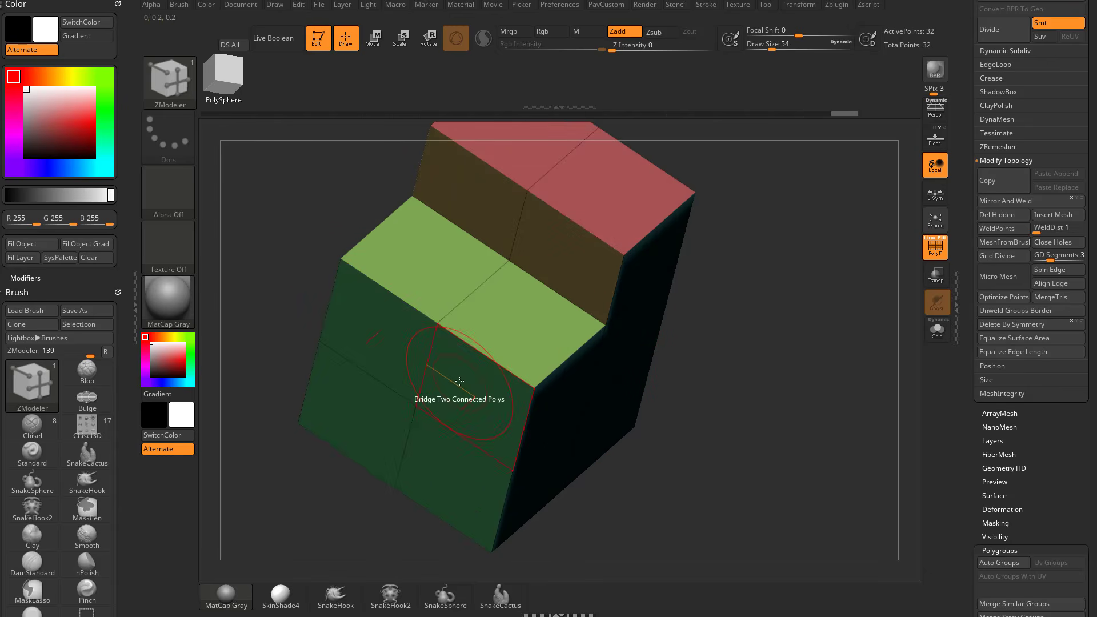
Set the Bridge to Triangles Sides with Align To Normal, test it on the upper front polygon pair and undo it.
key(space)
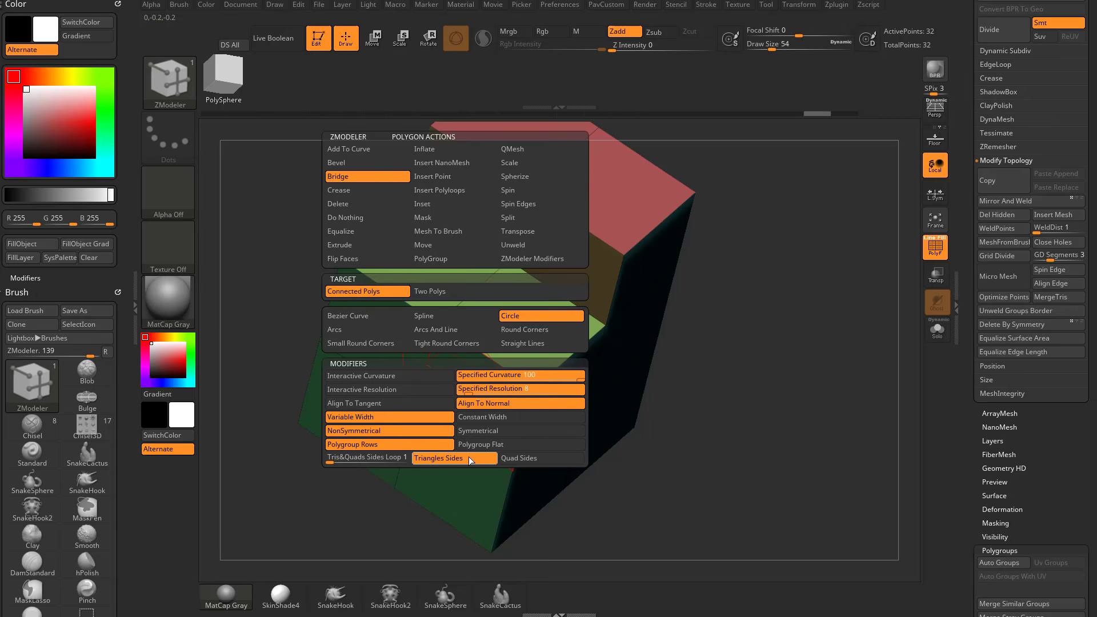
click(474, 405)
click(448, 382)
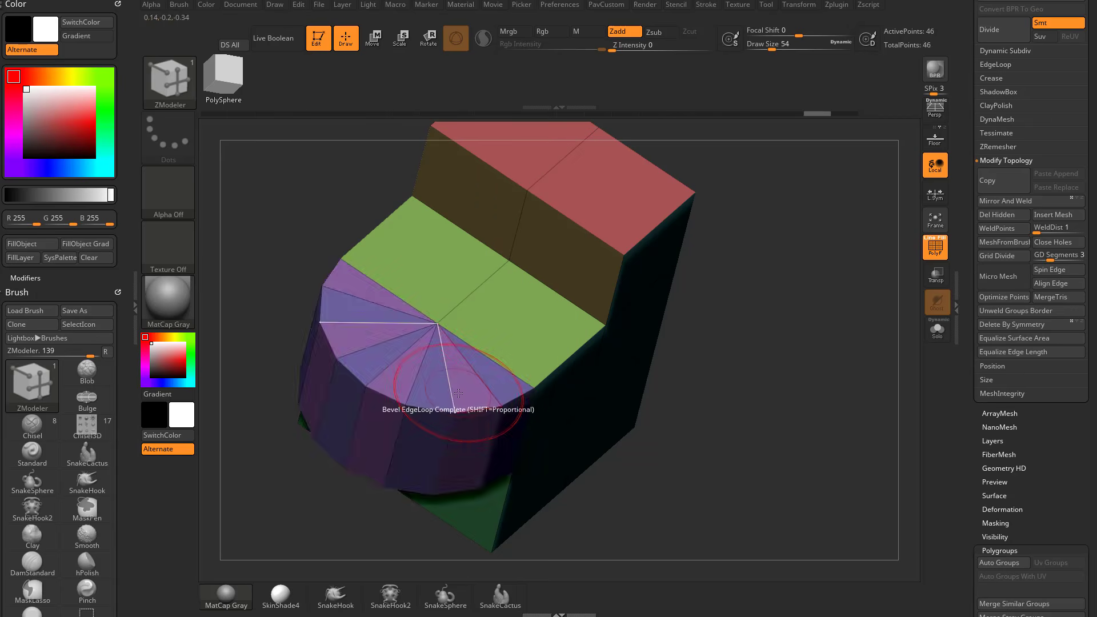
key(ctrl+z)
key(space)
click(469, 403)
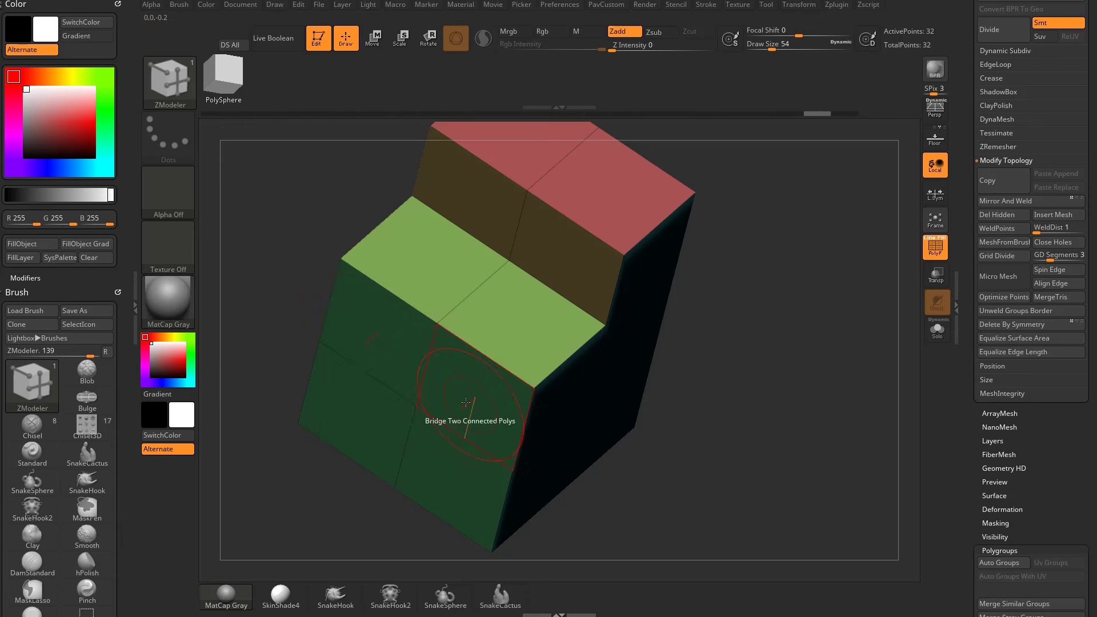
click(468, 392)
key(ctrl+z)
Switch the Bridge to Interactive Resolution and test it on the front face's upper polygon pair.
key(space)
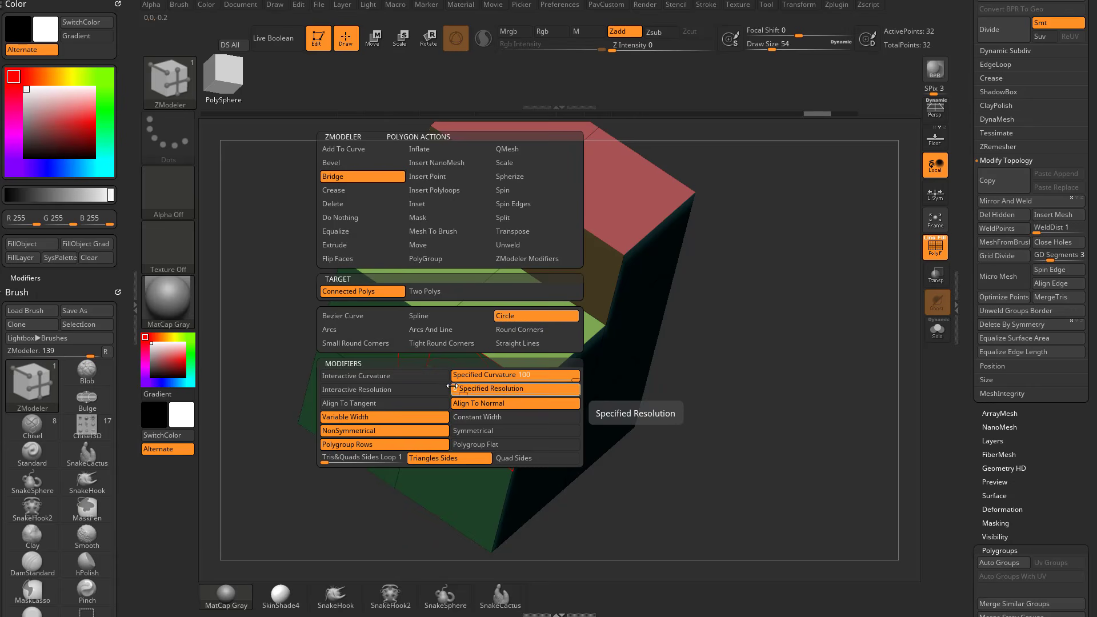
click(439, 390)
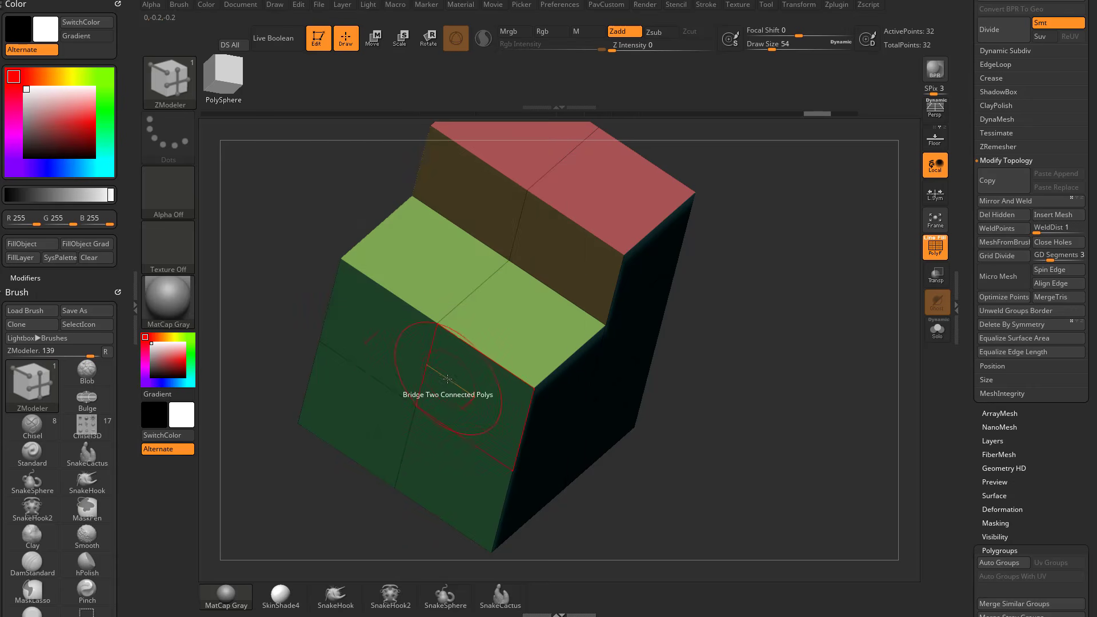
mouse_move(439, 396)
mouse_down()
mouse_move(411, 398)
mouse_move(326, 448)
mouse_move(394, 403)
mouse_move(304, 453)
mouse_move(449, 392)
mouse_up()
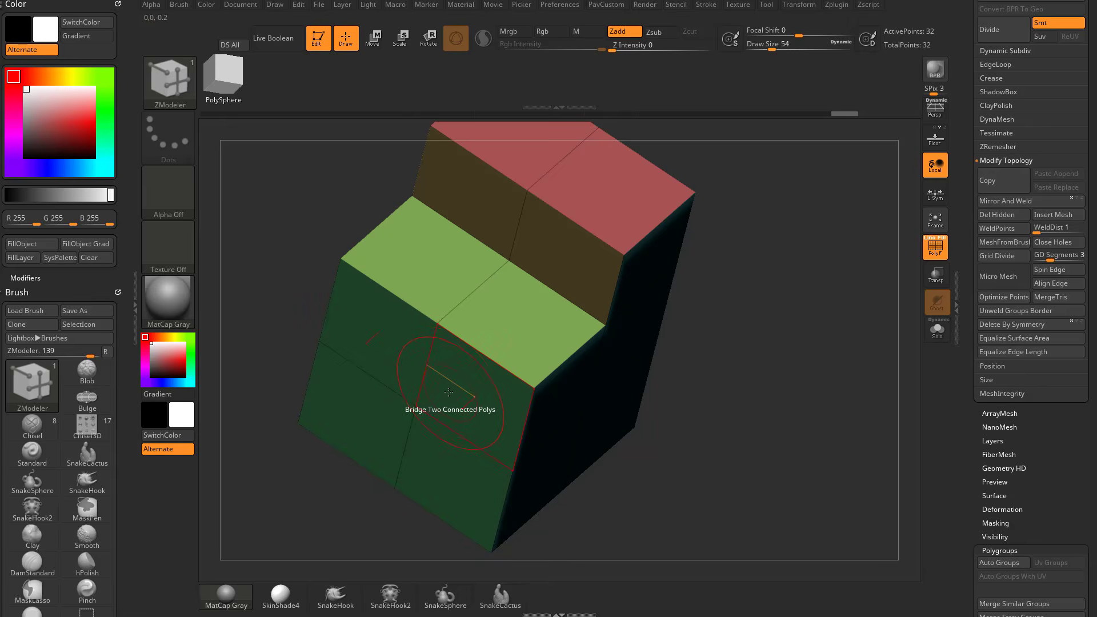
Switch the Bridge to Interactive Curvature, test shaping the curve on the front polygon pair and undo it.
right_click(449, 382)
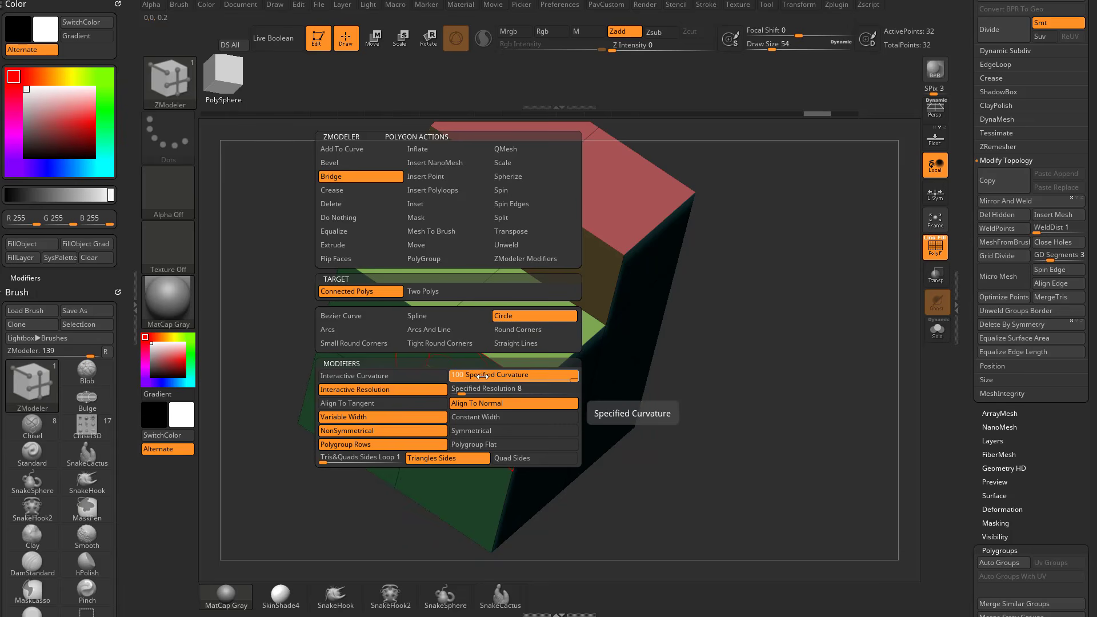
click(427, 381)
drag(440, 400, 624, 355)
key(ctrl+z)
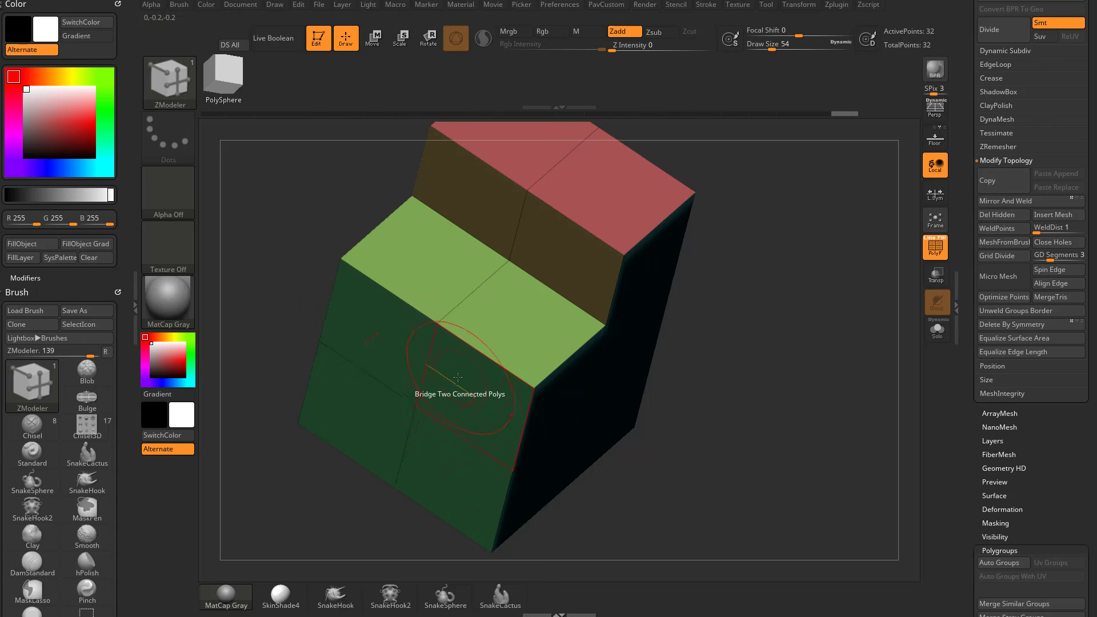
Set the Bridge target to Two Polys and bring the block's back into view.
key(space)
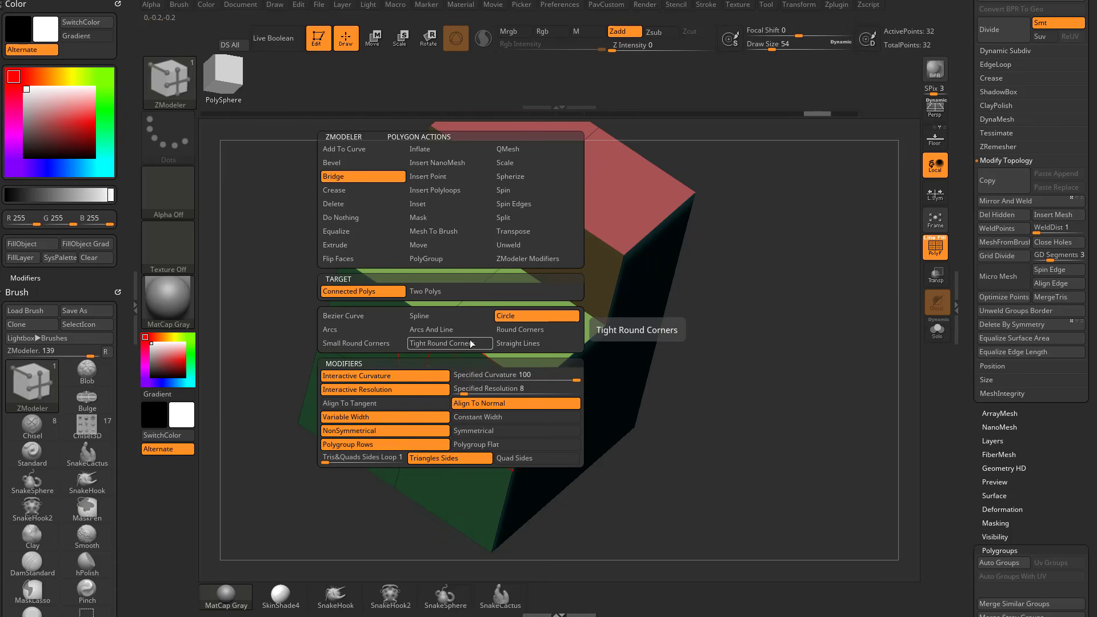
click(429, 291)
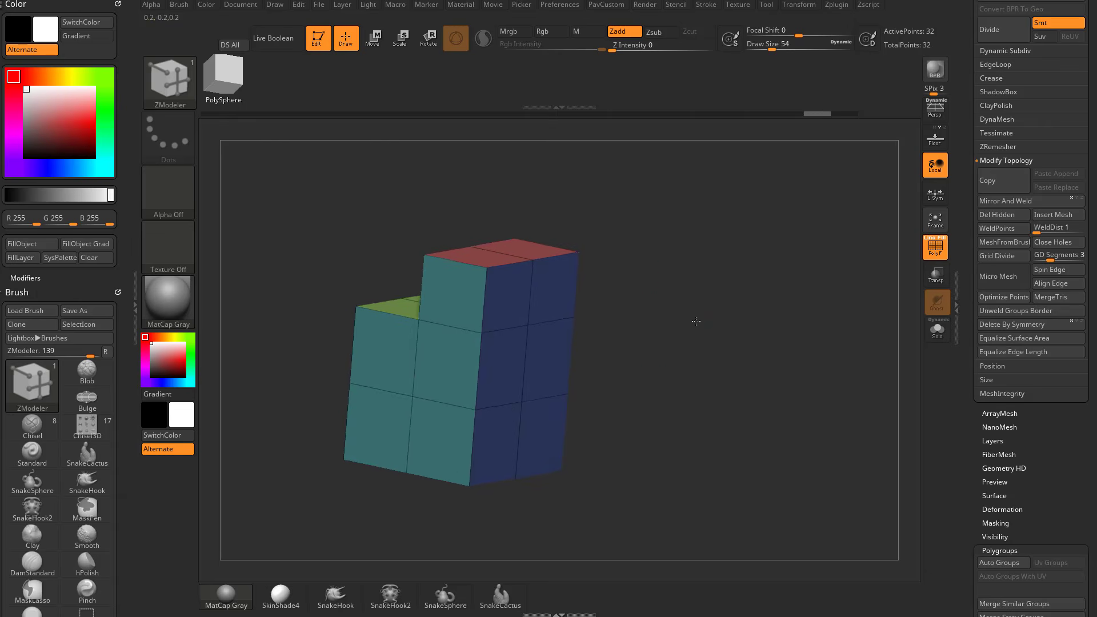
mouse_move(696, 321)
mouse_down()
mouse_move(685, 319)
mouse_move(693, 312)
mouse_up()
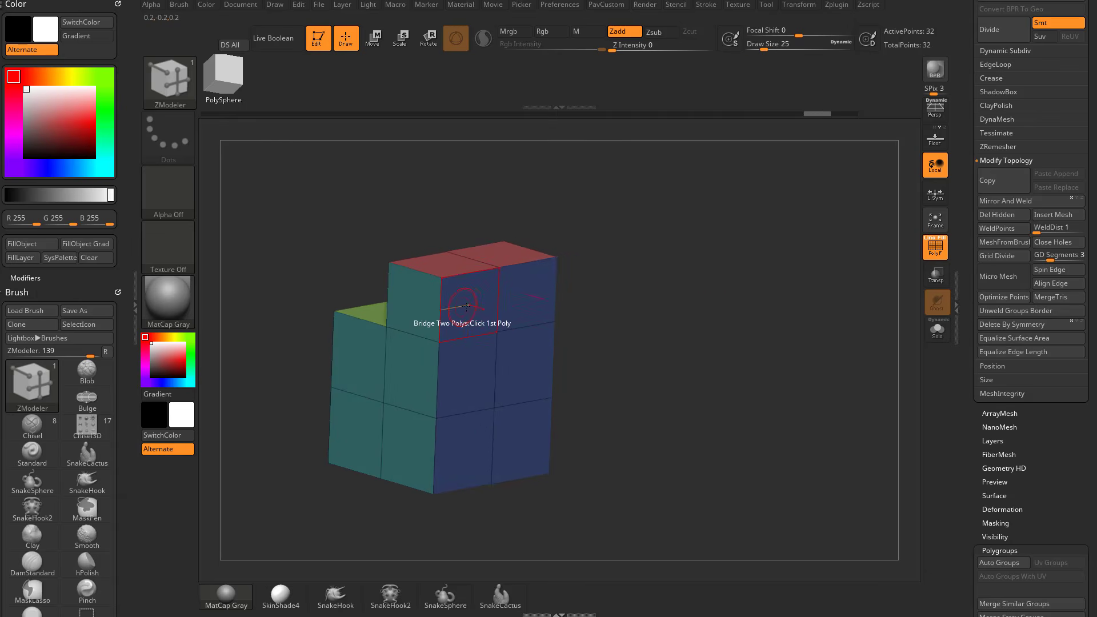
Switch the polygon action to QMesh, pull the block's back polygroup outward and test dragging its side polygroup.
key(space)
click(534, 149)
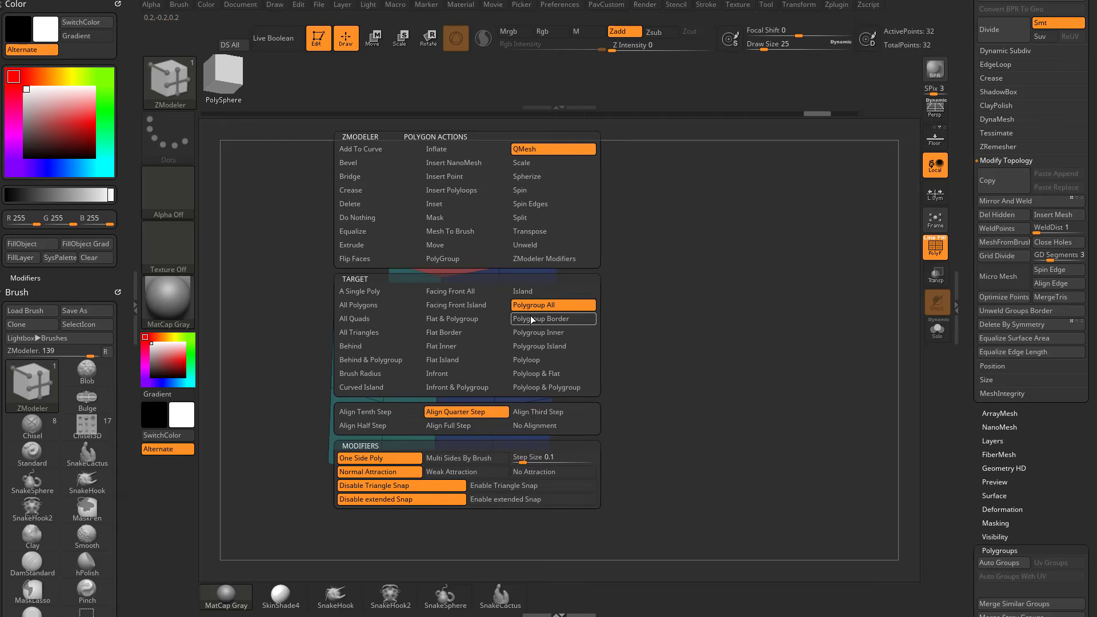
drag(619, 293, 603, 298)
mouse_move(467, 314)
mouse_down()
mouse_move(478, 313)
mouse_move(471, 327)
mouse_move(498, 349)
mouse_move(543, 345)
mouse_move(509, 337)
mouse_move(543, 342)
mouse_move(458, 322)
mouse_move(538, 342)
mouse_up()
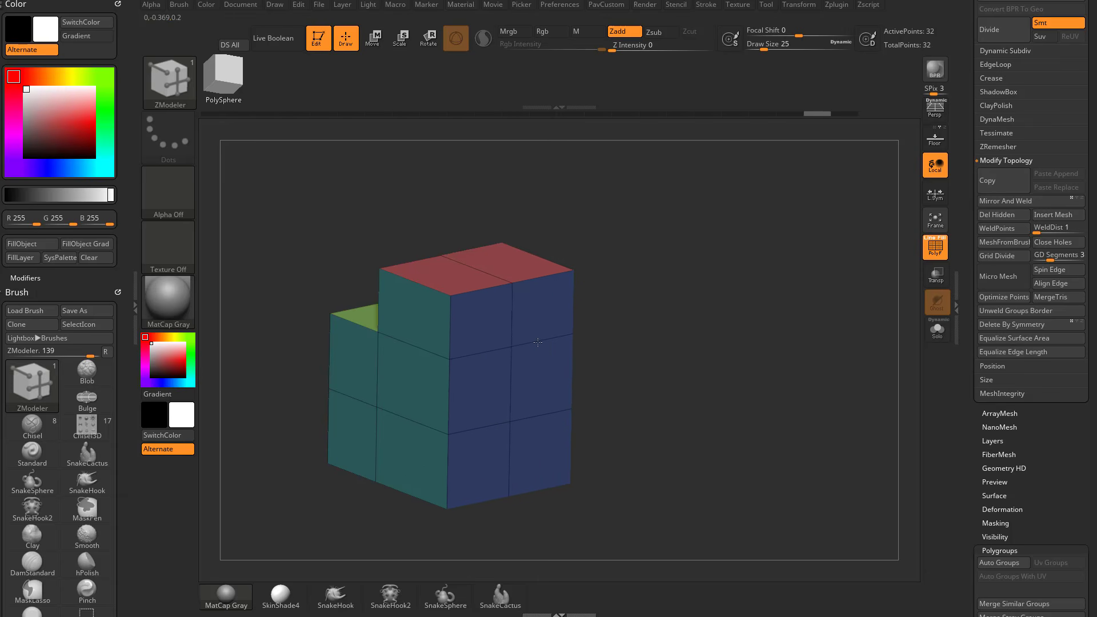
shift+click(408, 319)
key(ctrl+z)
mouse_move(408, 318)
mouse_down()
mouse_move(379, 319)
mouse_move(431, 324)
mouse_move(393, 323)
mouse_move(422, 323)
mouse_up()
Pull the back polygroup away with QMesh as a separate detached block behind the stepped block.
drag(594, 303, 646, 266)
drag(347, 281, 325, 274)
mouse_move(573, 289)
shift+mouse_down()
mouse_move(607, 276)
mouse_move(567, 276)
shift+mouse_up()
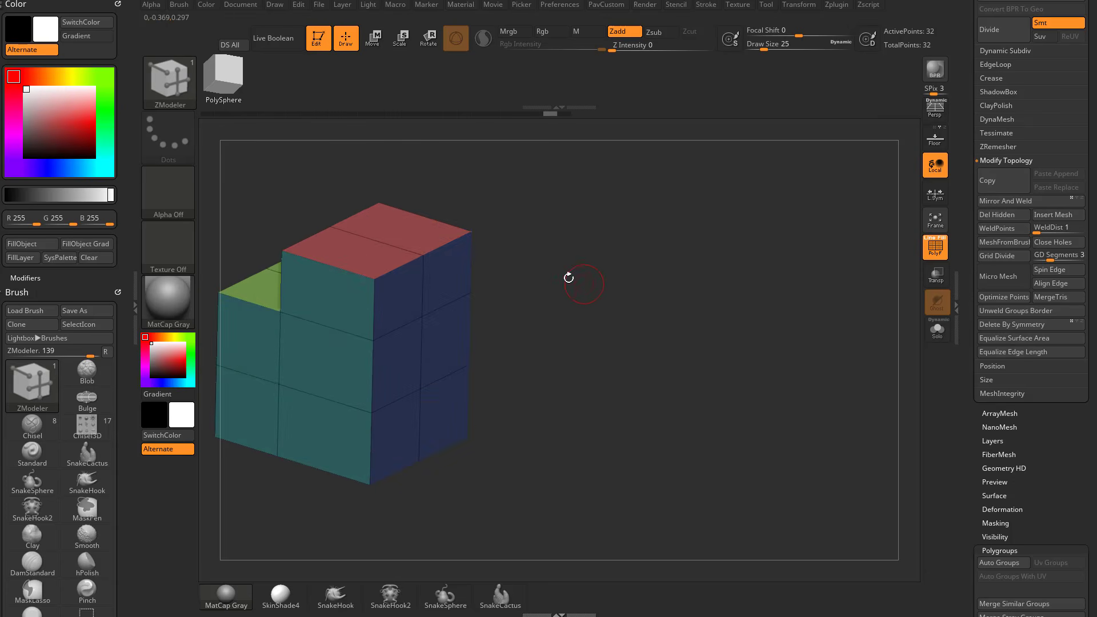
drag(434, 298, 660, 415)
alt+drag(778, 360, 783, 320)
drag(546, 292, 722, 229)
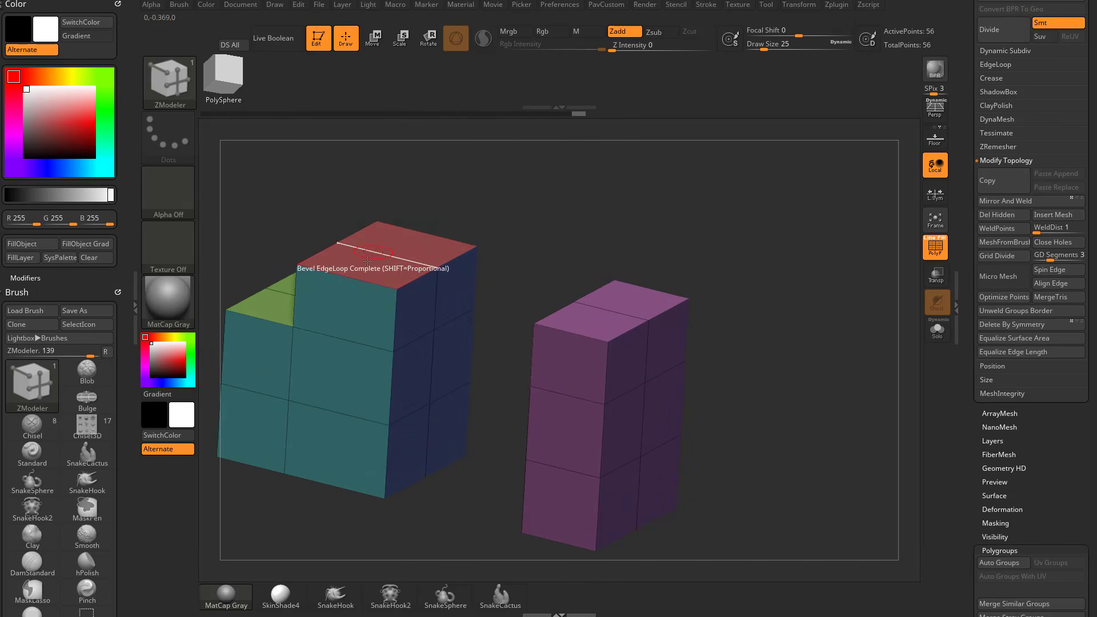
Try pulling the uppermost top polygroup upward as a detached plane and undo it.
drag(367, 260, 390, 175)
key(ctrl+z)
drag(529, 193, 491, 229)
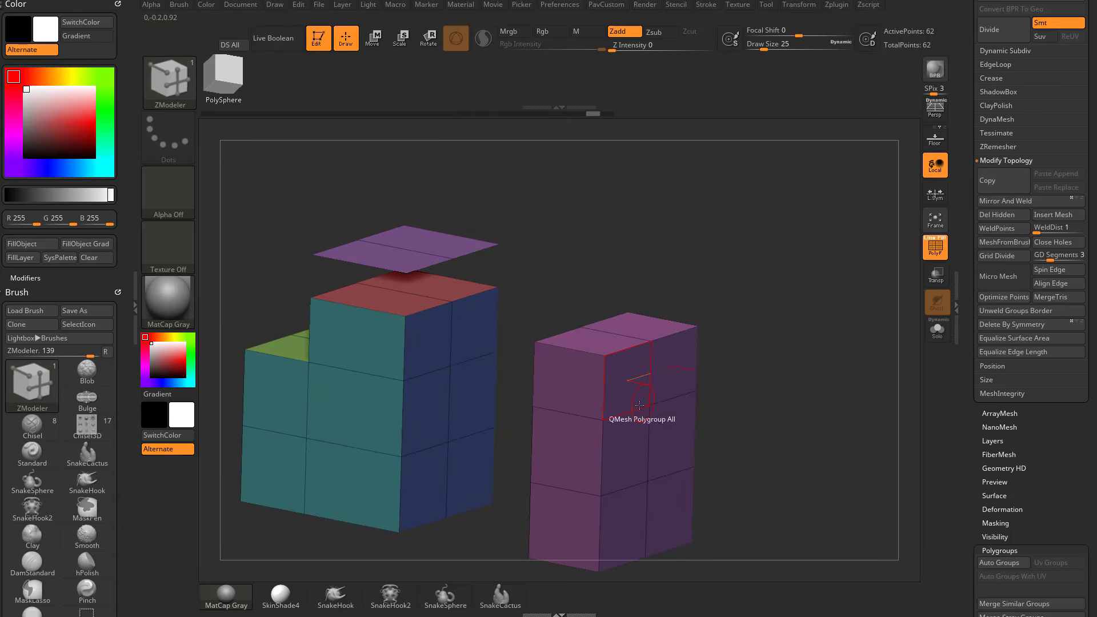
key(ctrl+z)
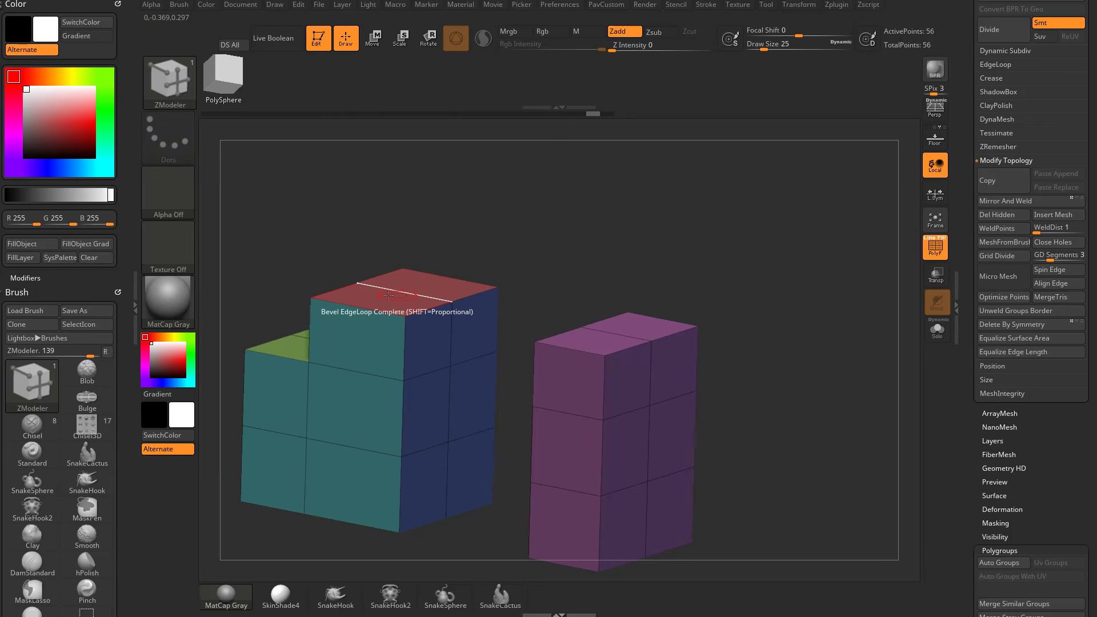
Pull the uppermost top polygroup upward with QMesh as a separate slab floating above the block.
drag(386, 301, 392, 204)
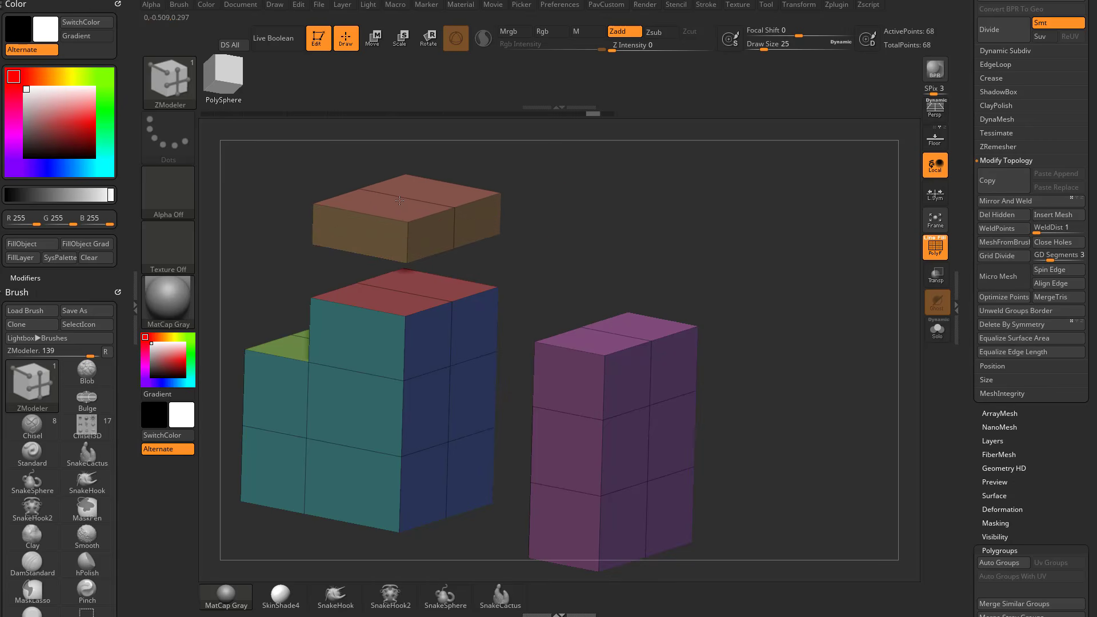
ctrl+right_drag(570, 243, 569, 209)
Set the QMesh target to Polygroup Island.
key(space)
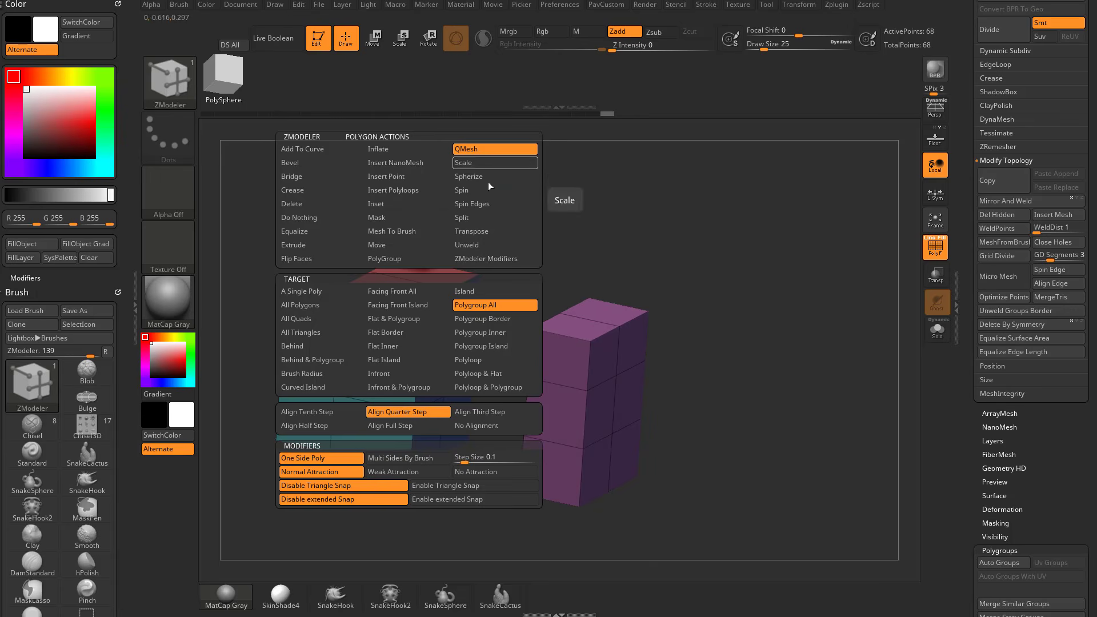
click(491, 346)
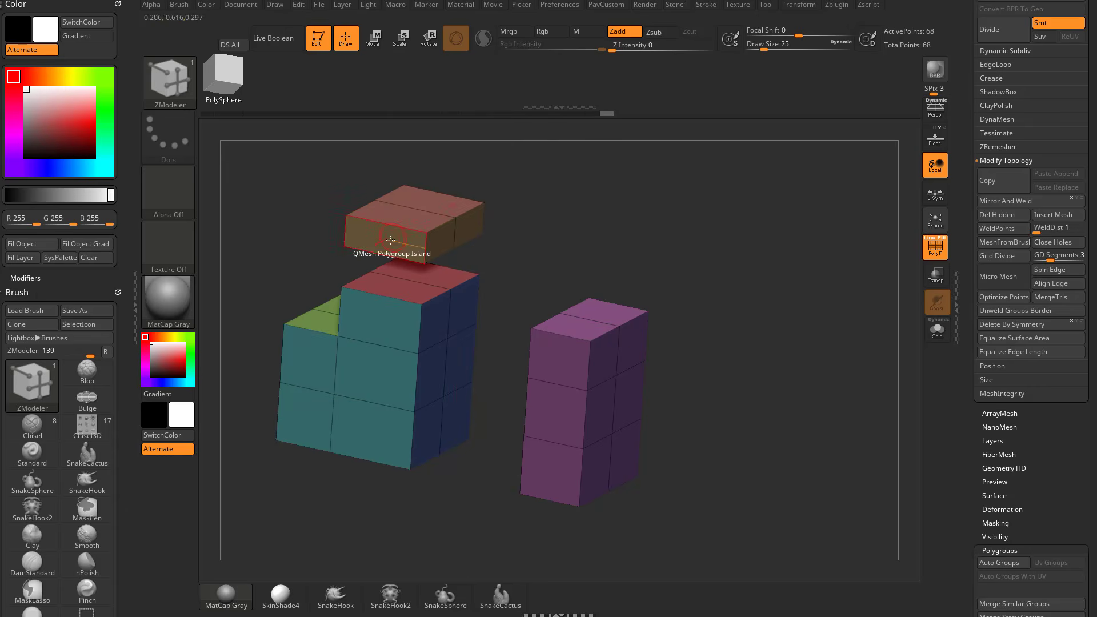
drag(624, 225, 519, 303)
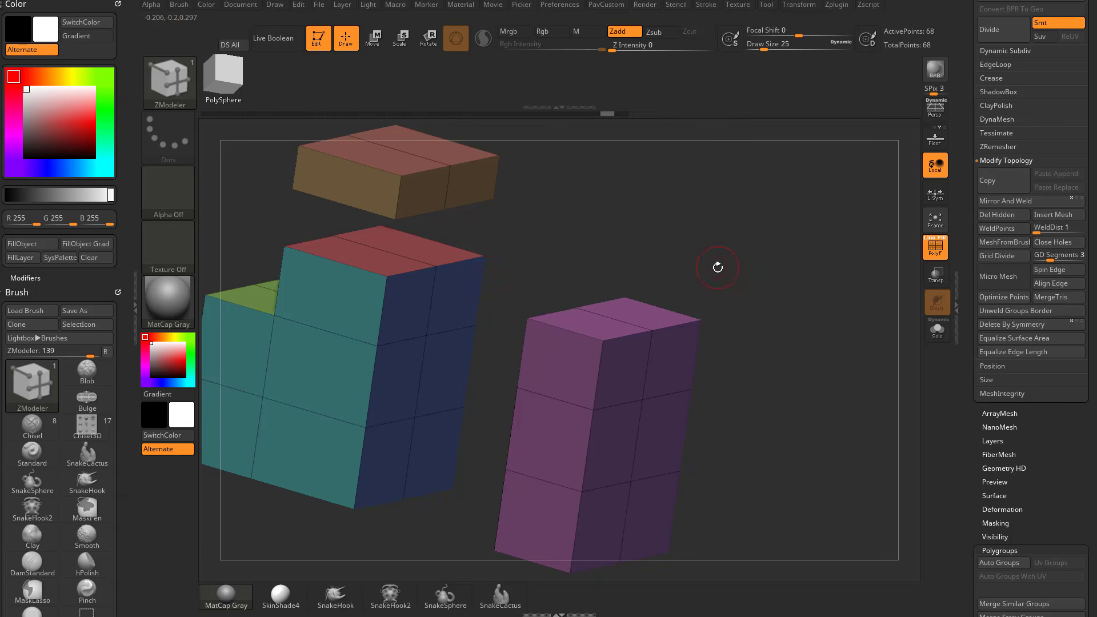
Try connecting the floating slab to the detached back block using the polygon action Bridge with the Two Polys target, and undo it.
drag(718, 268, 677, 272)
key(space)
click(317, 182)
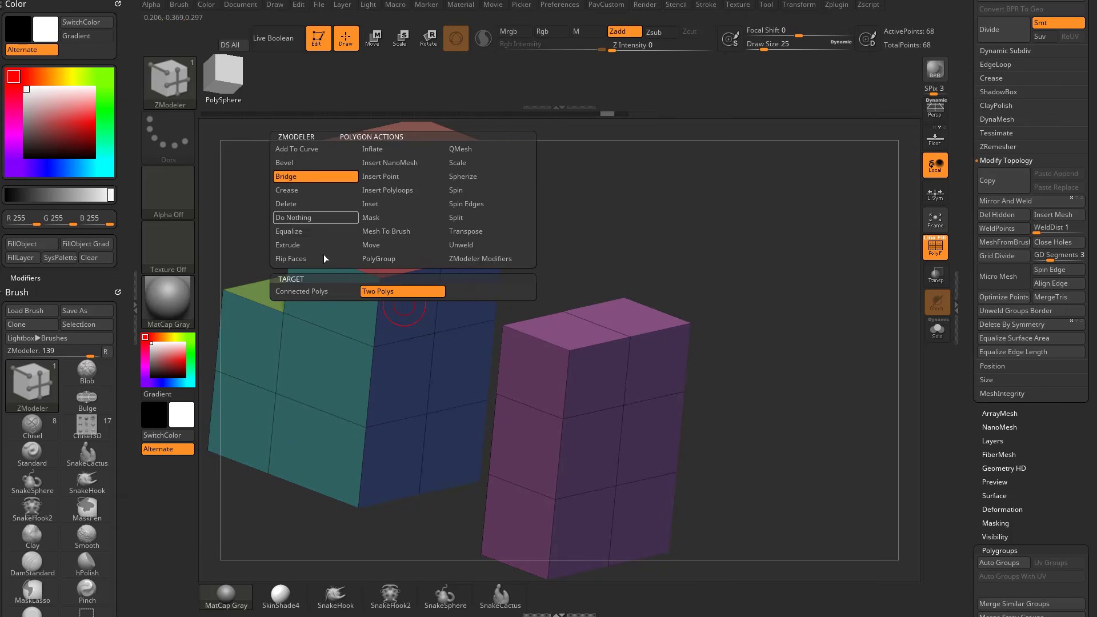
click(413, 292)
drag(586, 245, 584, 322)
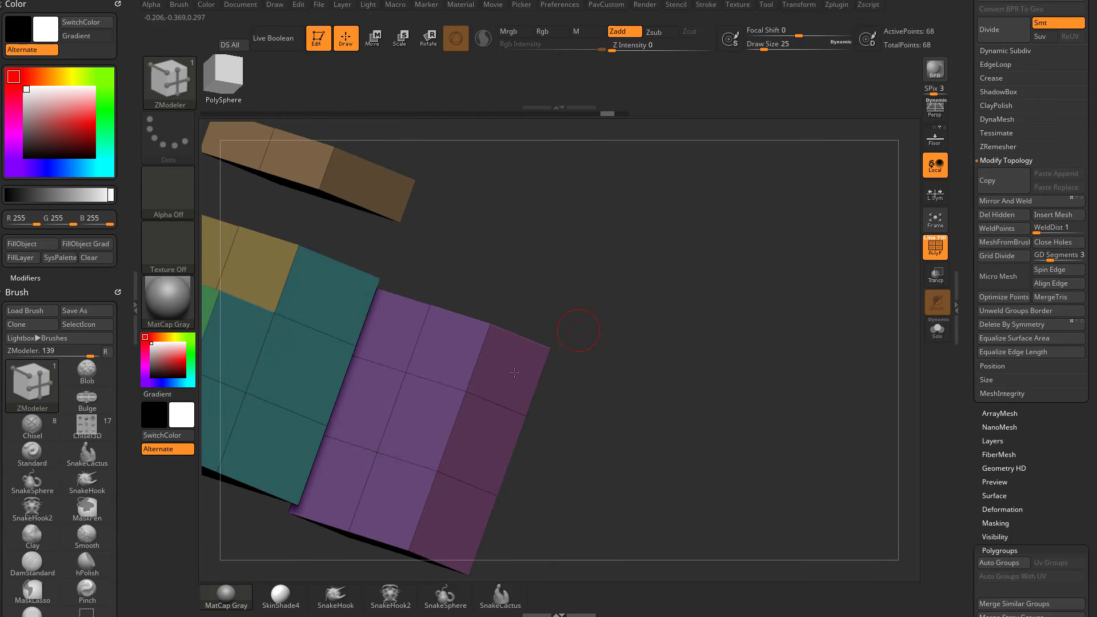
click(394, 402)
drag(726, 337, 701, 315)
key(ctrl+z)
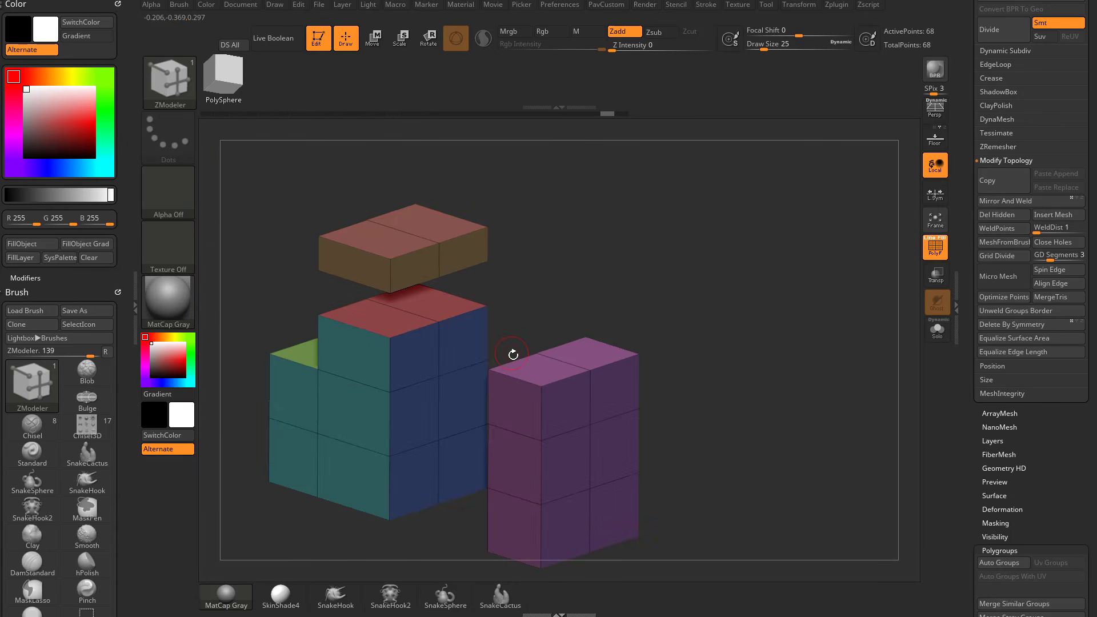
click(563, 360)
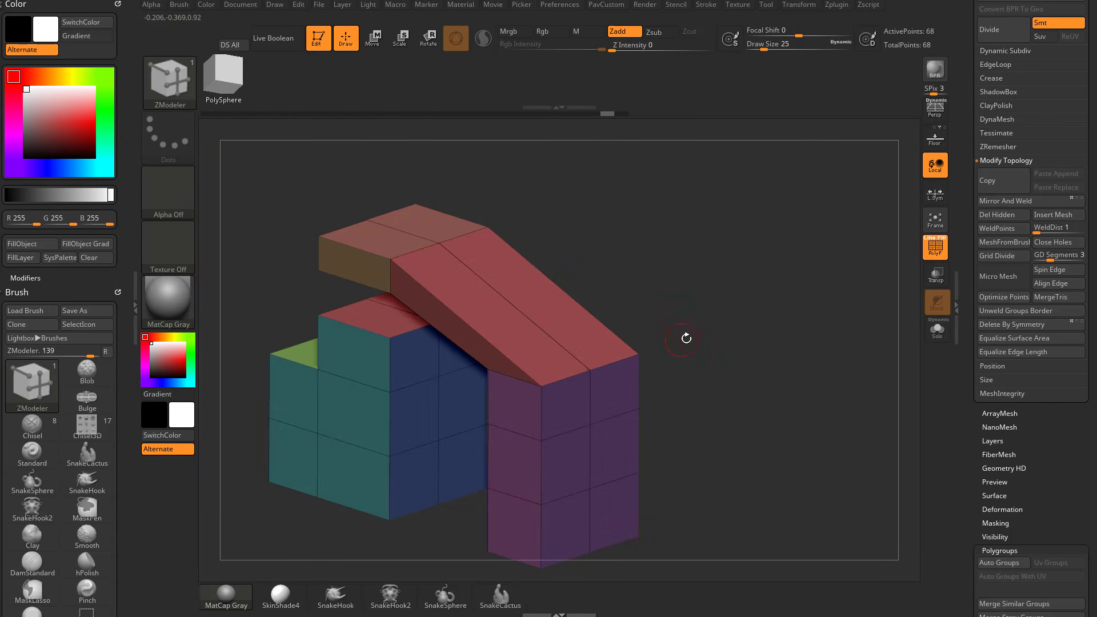
mouse_move(686, 338)
mouse_down()
mouse_move(715, 305)
mouse_move(710, 293)
mouse_move(677, 334)
mouse_up()
key(ctrl+z)
Try bridging faces of the floating slab to the stepped block directly below it, and undo the bridges.
click(358, 276)
click(408, 277)
drag(688, 294, 475, 311)
key(ctrl+z)
click(378, 247)
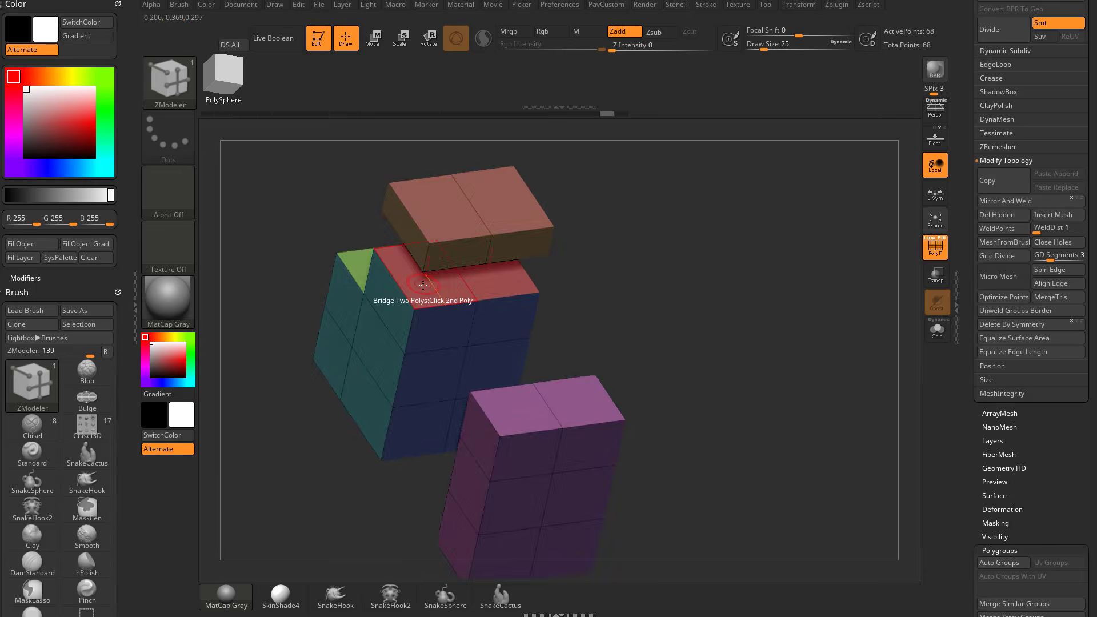
click(423, 285)
drag(623, 280, 602, 235)
shift+drag(485, 294, 507, 257)
drag(588, 274, 685, 245)
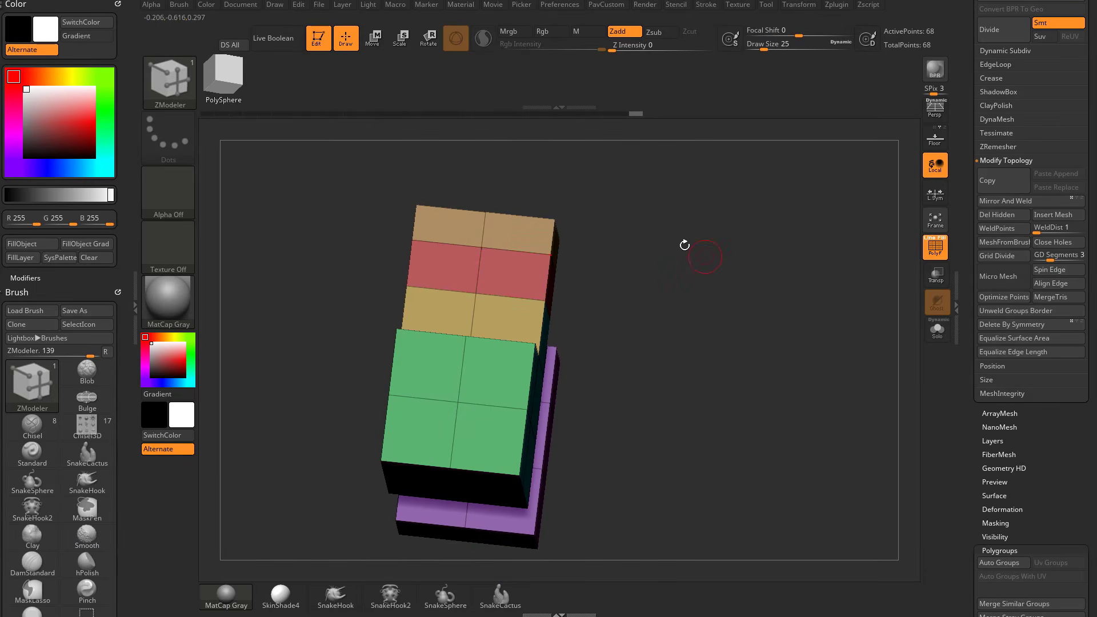
shift+drag(489, 251, 492, 269)
drag(650, 238, 584, 242)
drag(766, 218, 691, 203)
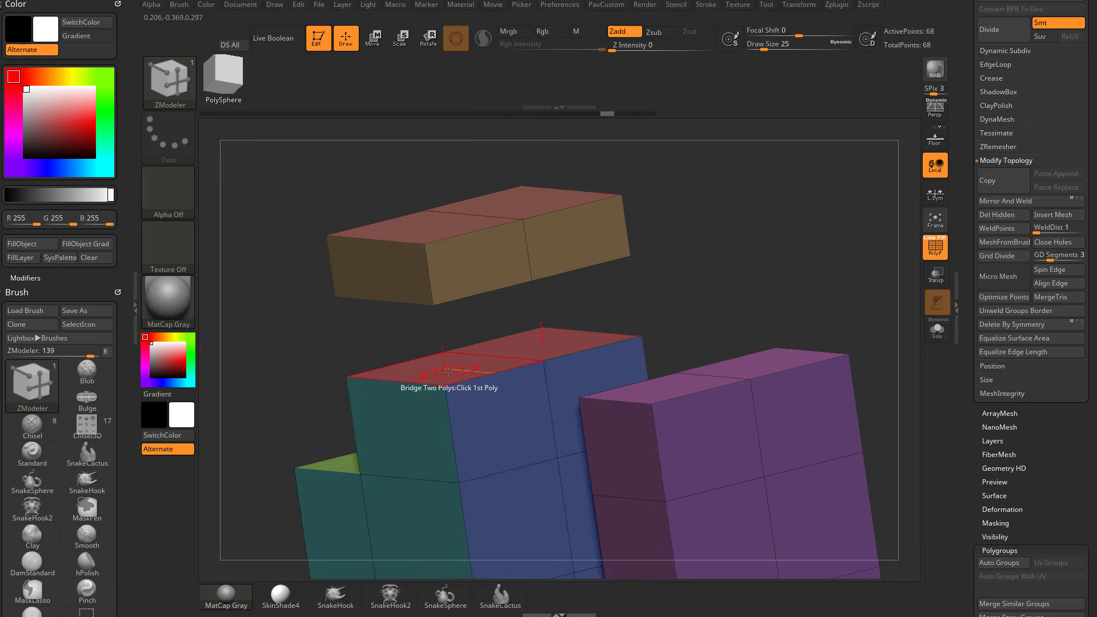
Switch the polygon action back to QMesh and pull the stepped block's uppermost polygroup upward to fuse it with the floating slab.
key(space)
click(522, 149)
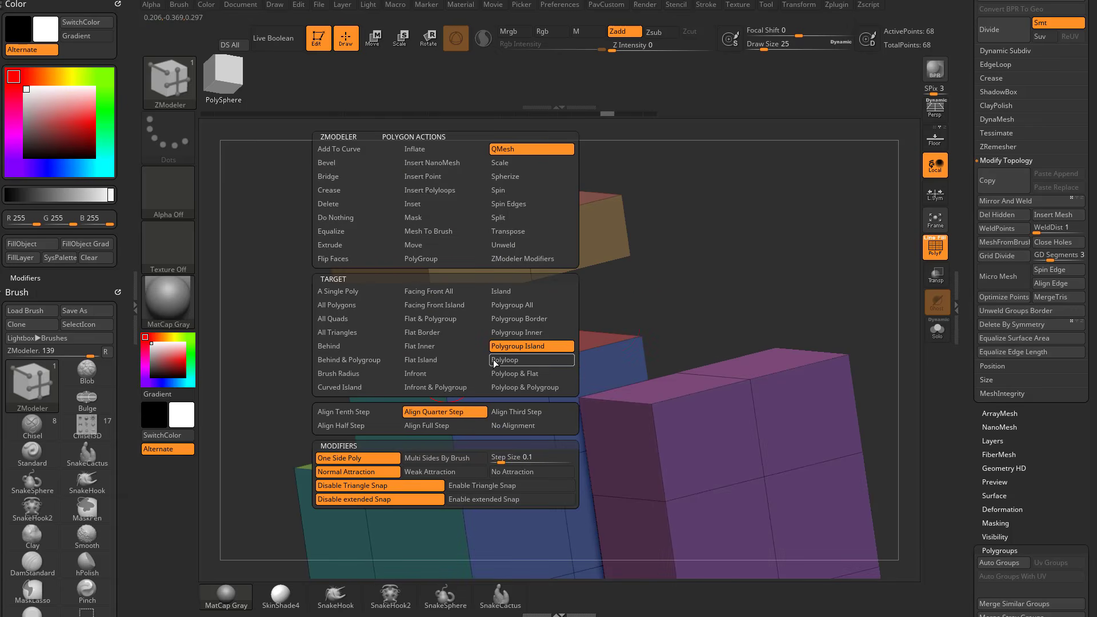
drag(445, 355, 444, 306)
key(ctrl+z)
drag(447, 366, 453, 307)
drag(680, 245, 743, 286)
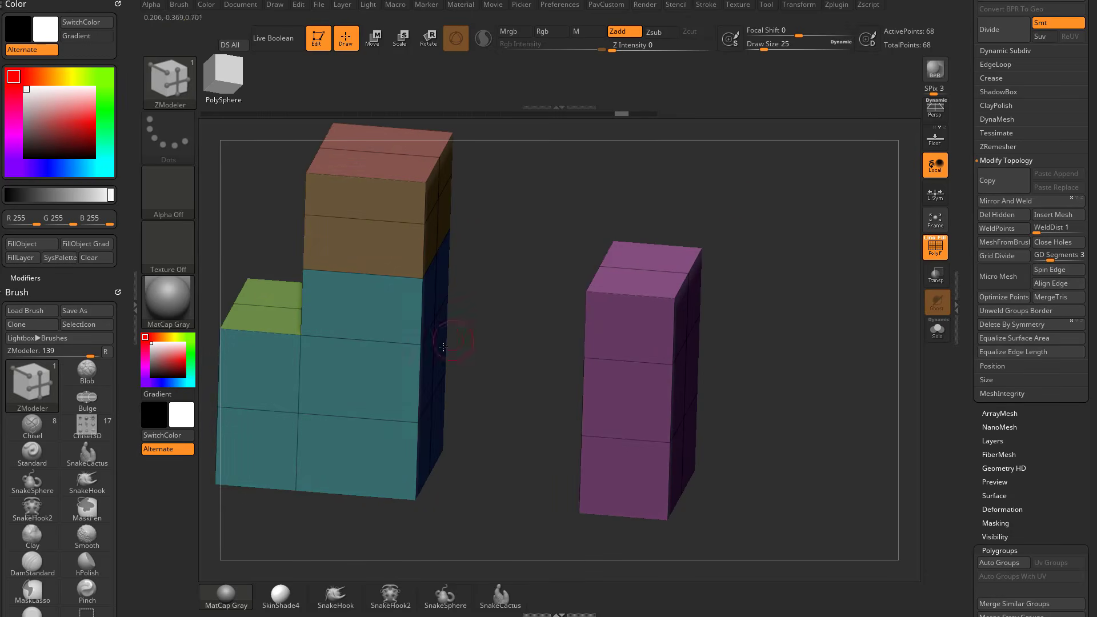
Try pulling the stepped block's side and cutting a notch into the detached block's upper corner with QMesh, and undo both changes.
drag(430, 367, 466, 378)
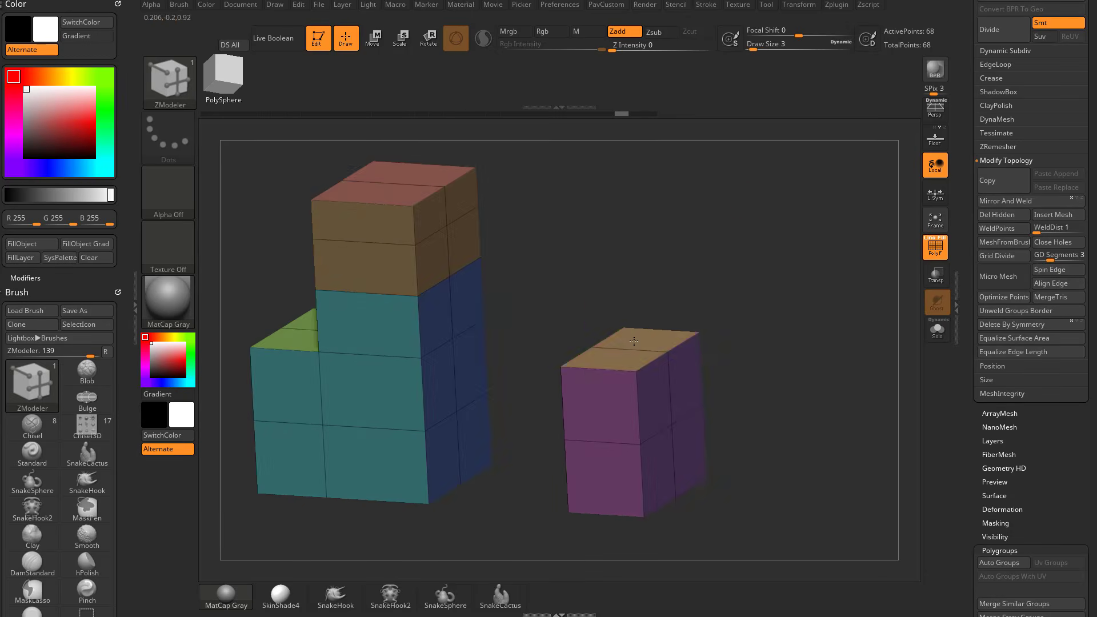
key(ctrl+z)
mouse_move(650, 333)
mouse_down()
mouse_move(634, 336)
mouse_move(698, 332)
mouse_up()
key(ctrl+z)
key(s)
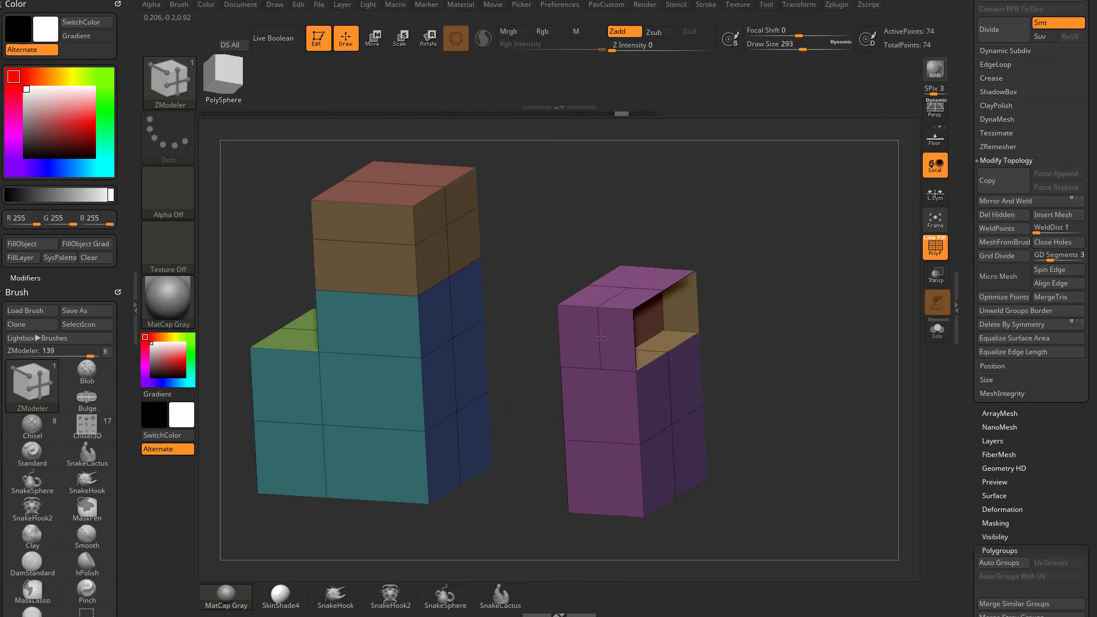
drag(602, 337, 574, 340)
key(ctrl+z)
Reduce the draw size to 23.
key(s)
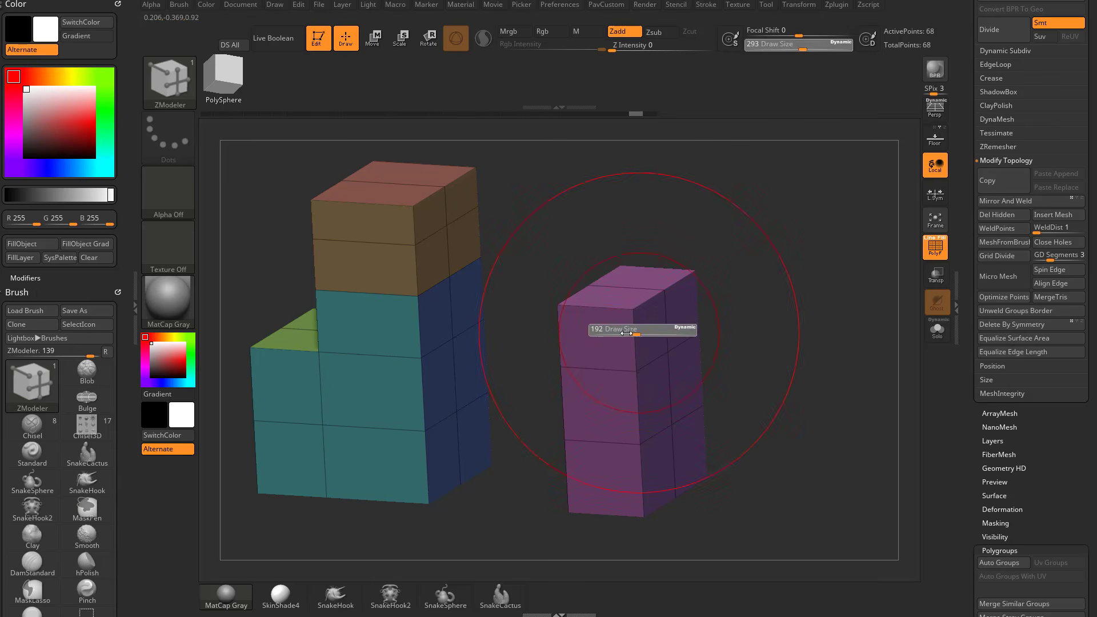
drag(648, 329, 577, 339)
key(ctrl+z)
drag(769, 284, 755, 235)
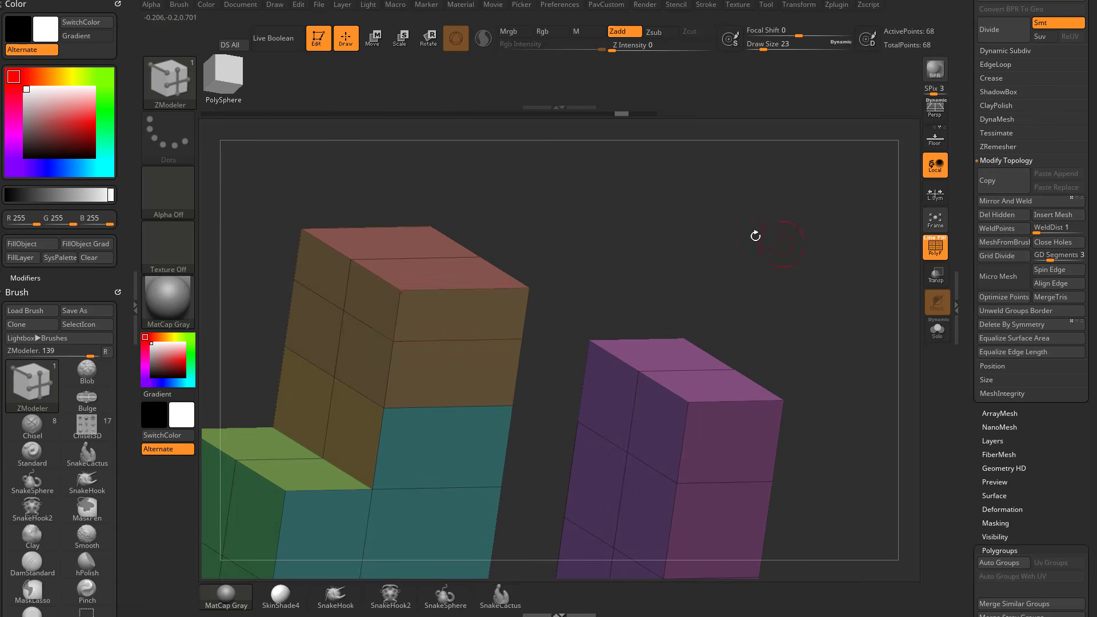
Bevel the complete edge loop around the tall block's top face with a single row and linear edge.
key(space)
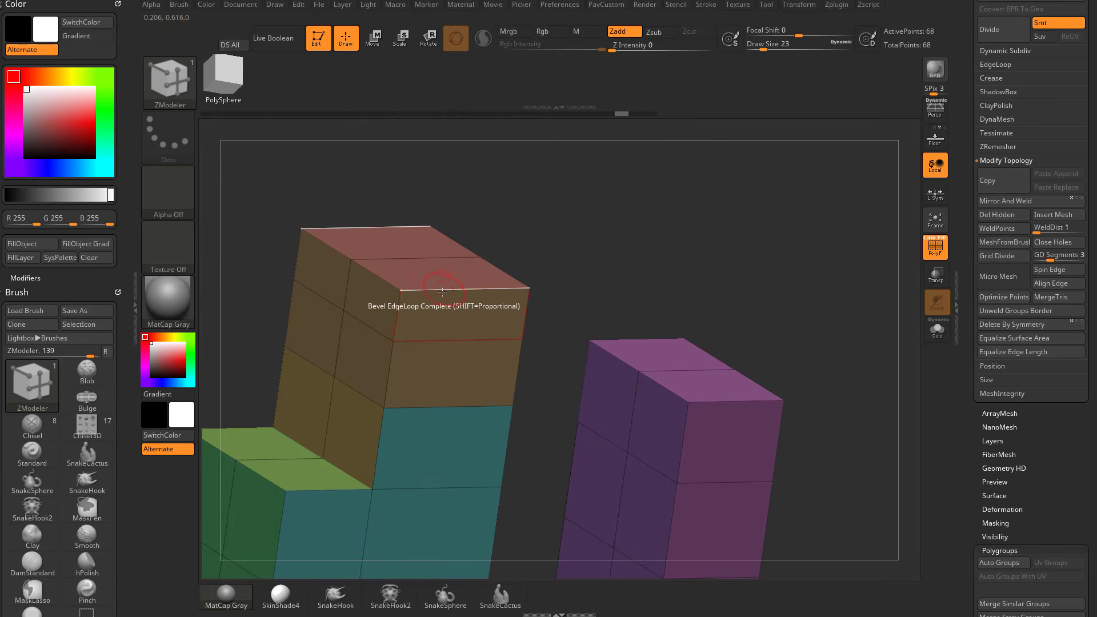
key(space)
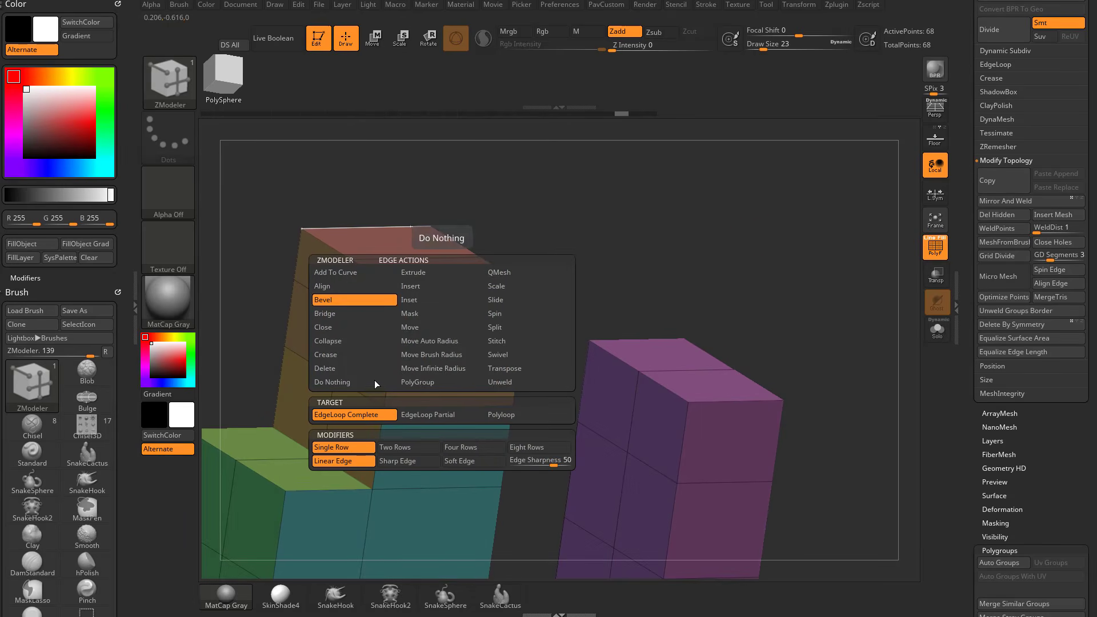
drag(452, 288, 463, 292)
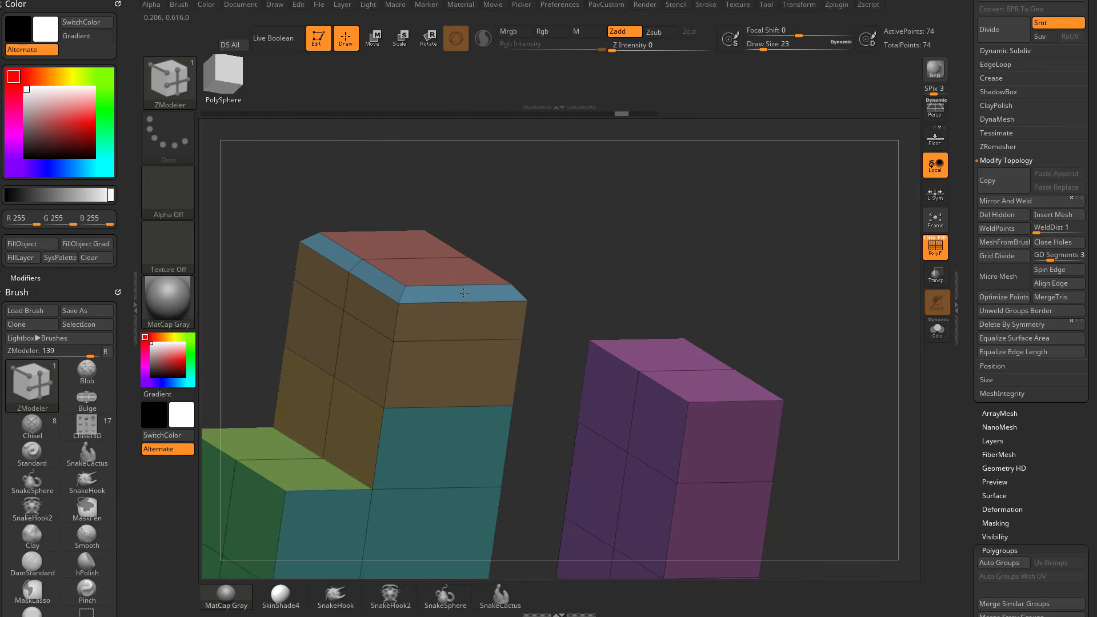
alt+drag(788, 320, 801, 276)
alt+drag(606, 210, 545, 224)
drag(616, 267, 668, 258)
alt+drag(803, 324, 727, 253)
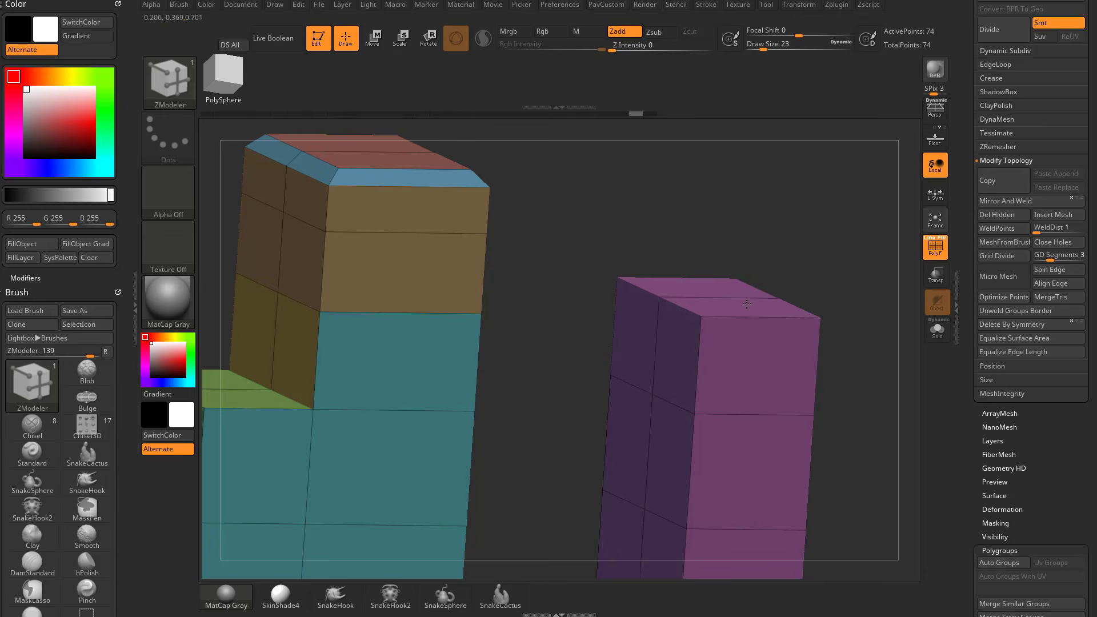
Try beveling the detached block's upper edges and undo all the bevels, including the tall block's.
click(770, 317)
mouse_move(882, 286)
mouse_down()
mouse_move(829, 255)
mouse_move(817, 282)
mouse_move(847, 258)
mouse_move(885, 268)
mouse_up()
key(ctrl+z)
click(717, 313)
key(ctrl+z)
mouse_move(823, 245)
mouse_down()
mouse_move(657, 235)
mouse_move(638, 265)
mouse_up()
key(ctrl+z)
Try inserting a single edge loop down the tall block from its upper edge, and undo it.
key(space)
click(521, 278)
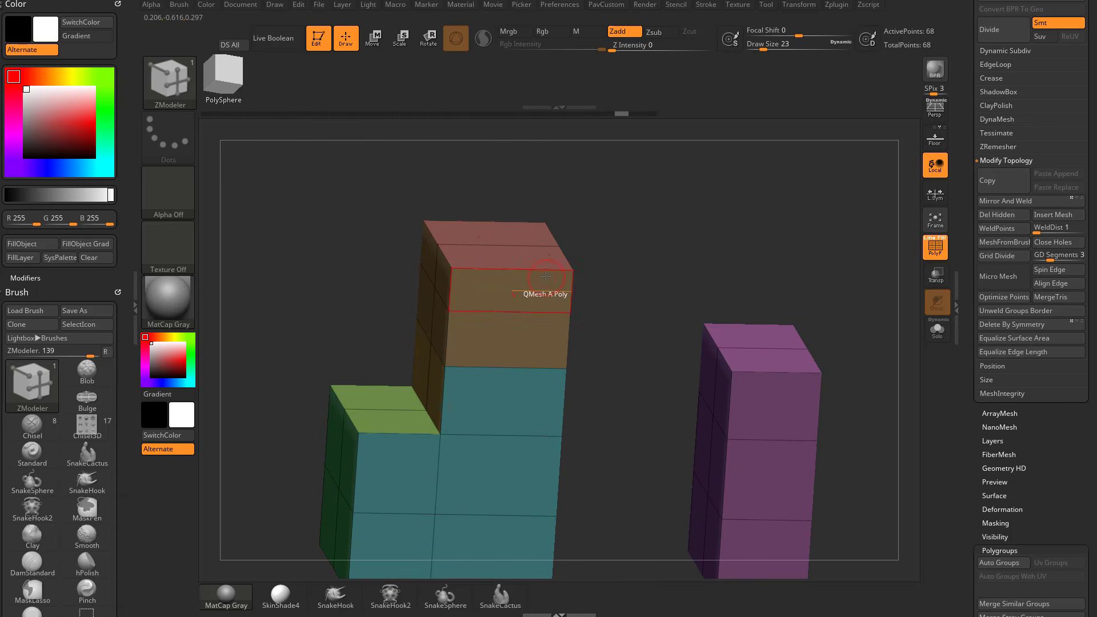
drag(549, 270, 562, 272)
drag(634, 255, 657, 244)
key(ctrl+z)
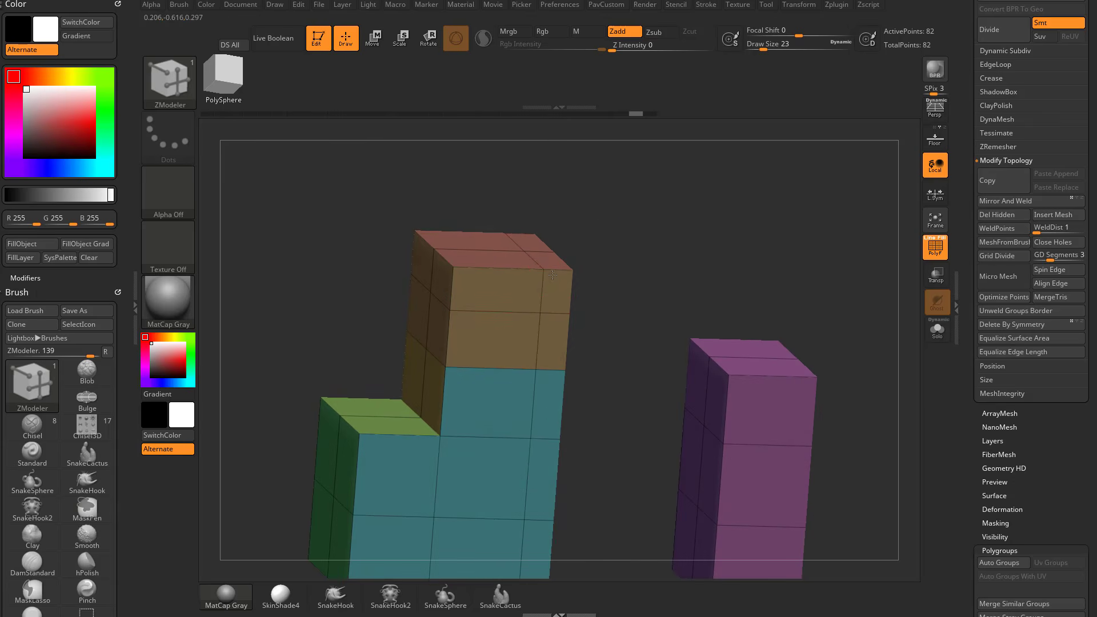
Set the edge Insert target to Multiple EdgeLoops, try it on the tall block's upper edge and undo the inserted loops.
key(space)
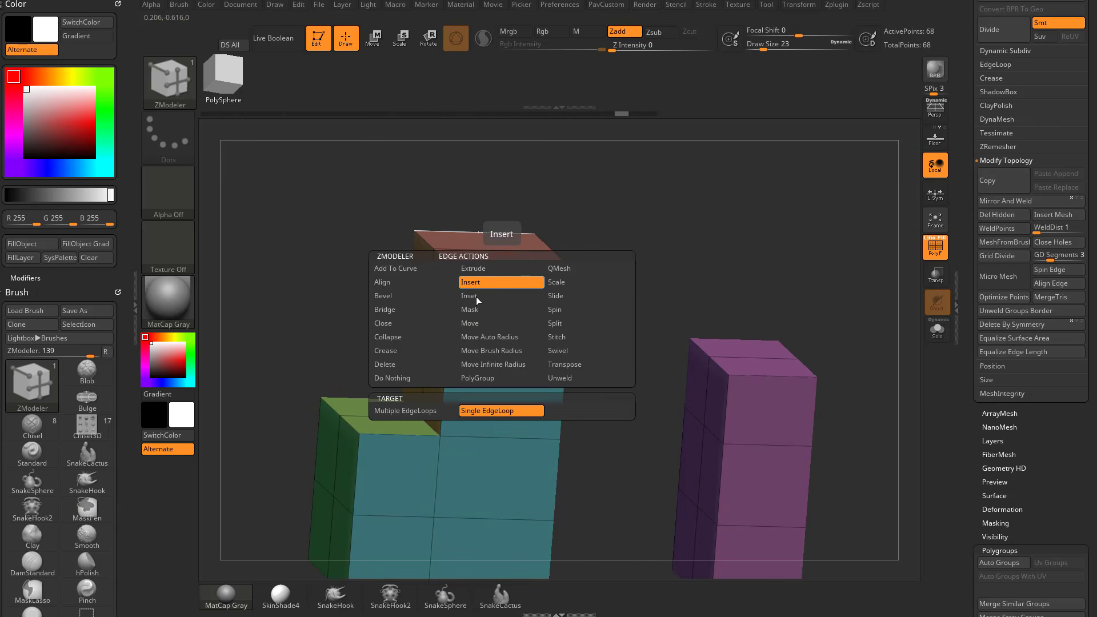
click(420, 410)
drag(486, 234, 528, 231)
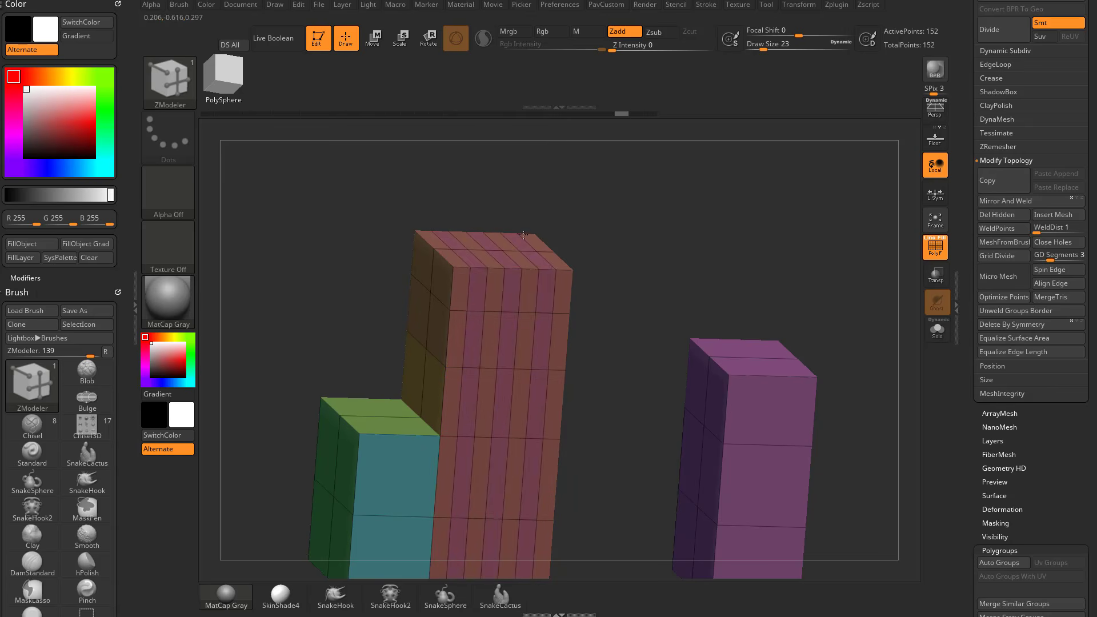
key(ctrl+z)
Enable Interactive Elevation for multiple edge loops, test the curved insertion on the tall block and undo it.
key(space)
click(551, 457)
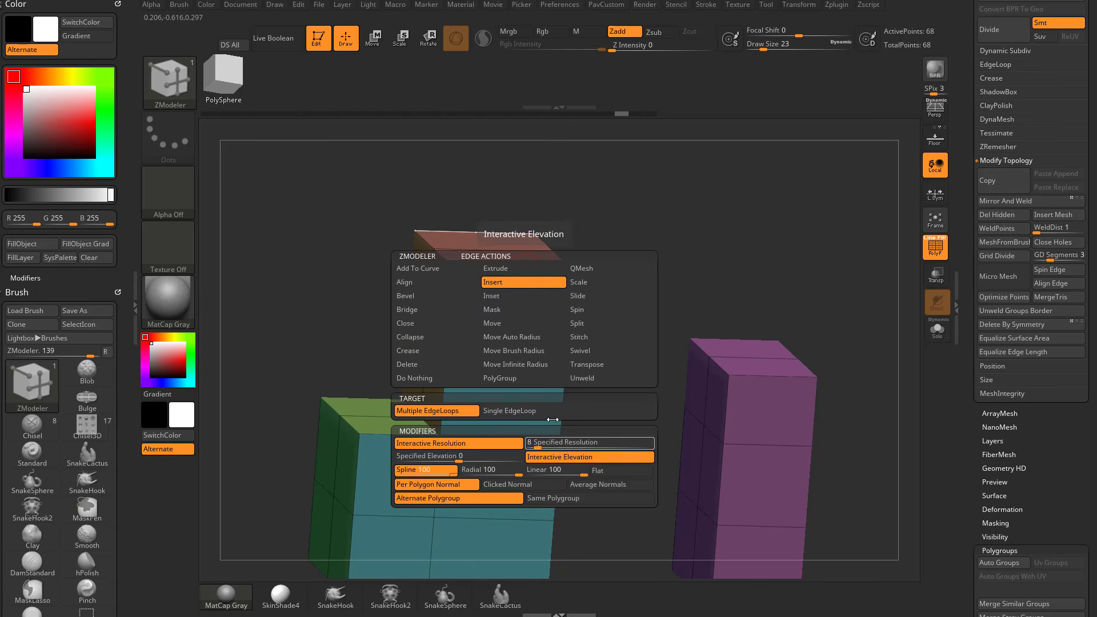
drag(518, 268, 657, 227)
drag(657, 227, 688, 238)
key(ctrl+z)
Bevel the tall block's top edge loop using EdgeLoop Complete, Single Row and Linear Edge.
key(space)
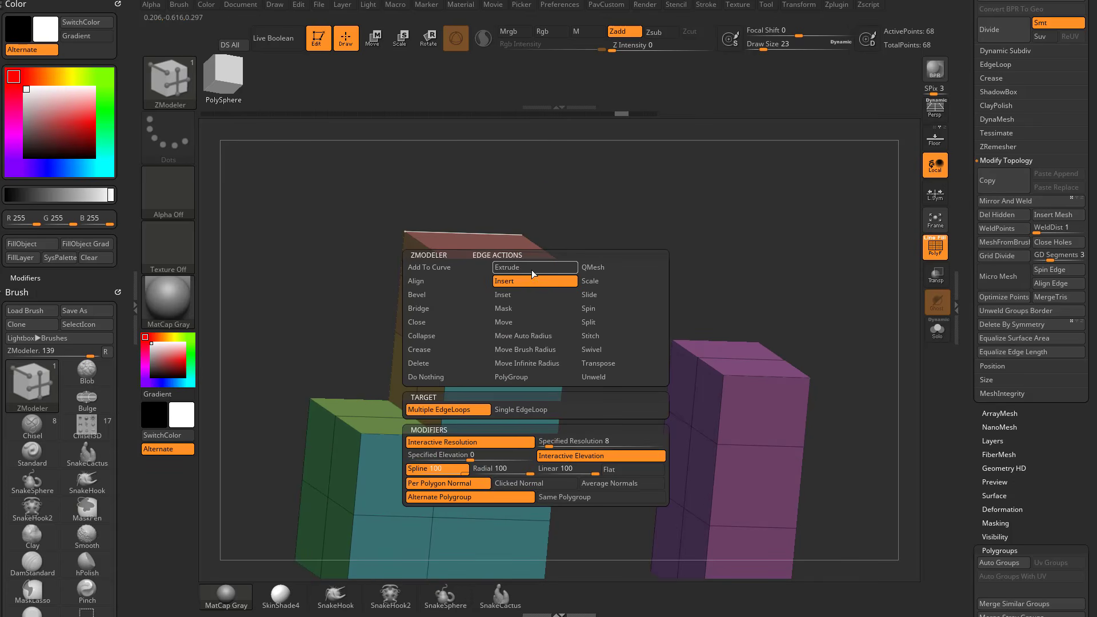
click(437, 298)
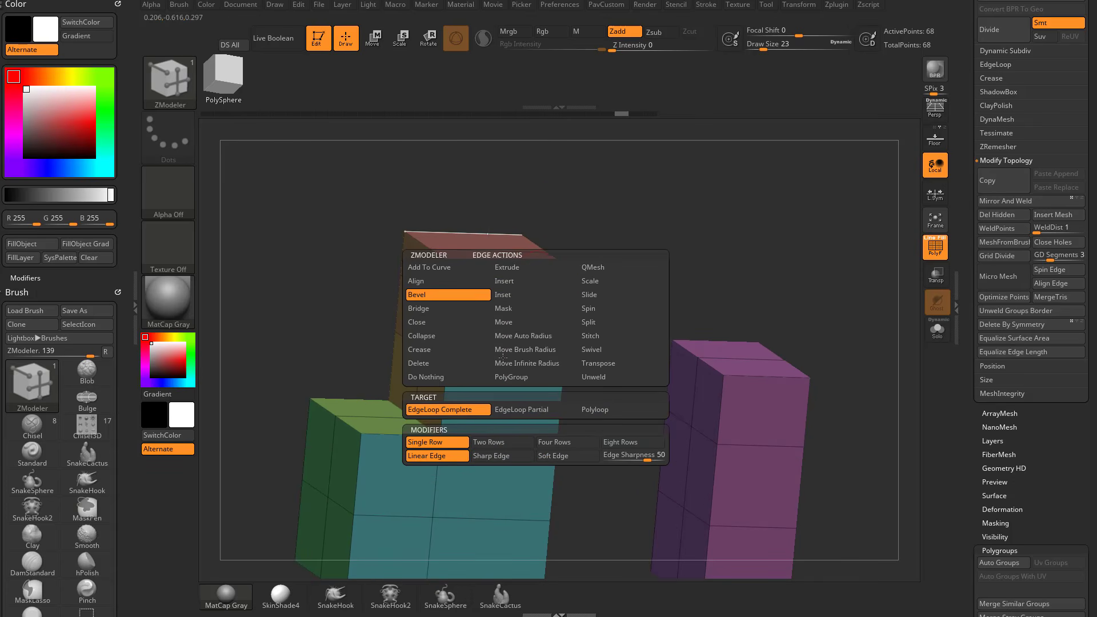
drag(512, 269, 537, 270)
alt+drag(605, 233, 708, 321)
Insert multiple edge loops with Interactive Elevation into the bevel to round the tall block's top edge.
key(space)
click(548, 285)
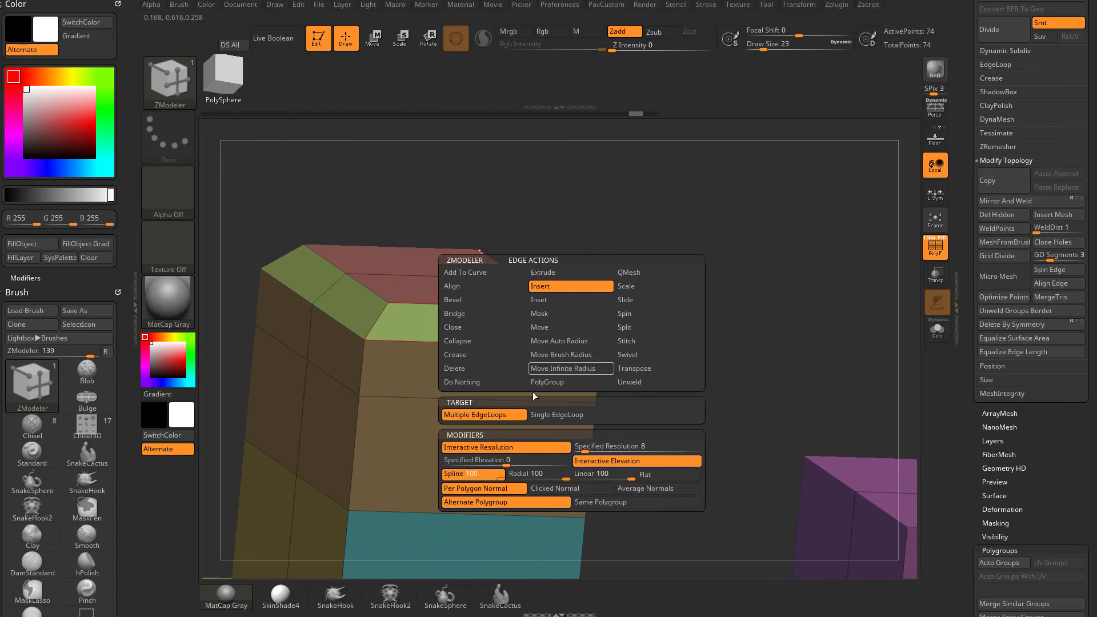
drag(700, 249, 670, 251)
drag(561, 324, 640, 295)
key(ctrl+z)
key(ctrl+z)
key(ctrl+z)
key(ctrl+z)
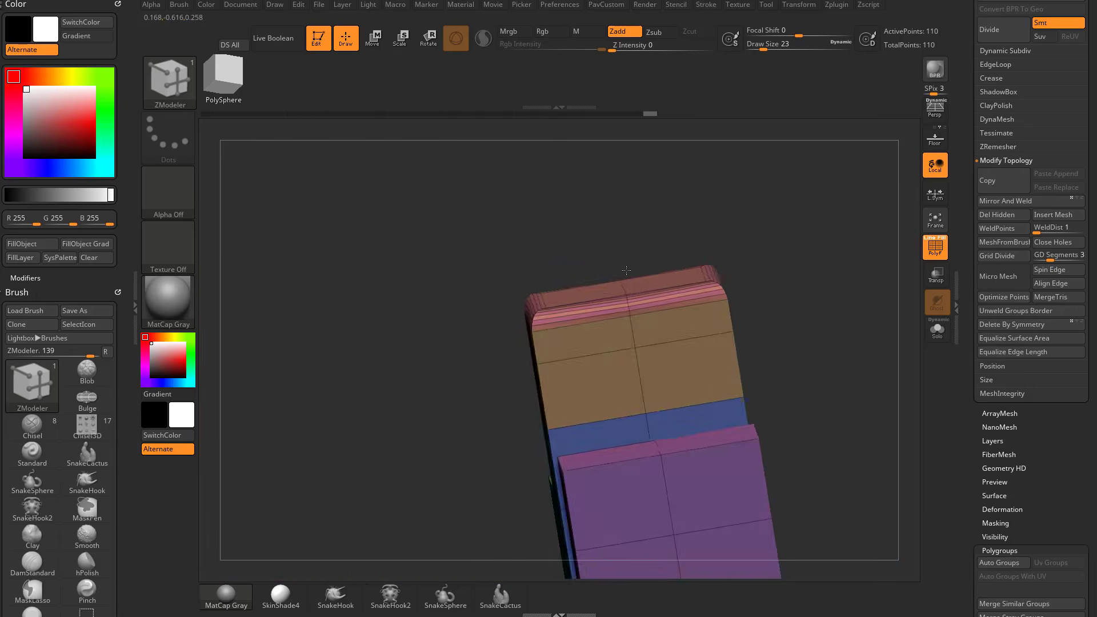
drag(523, 248, 578, 229)
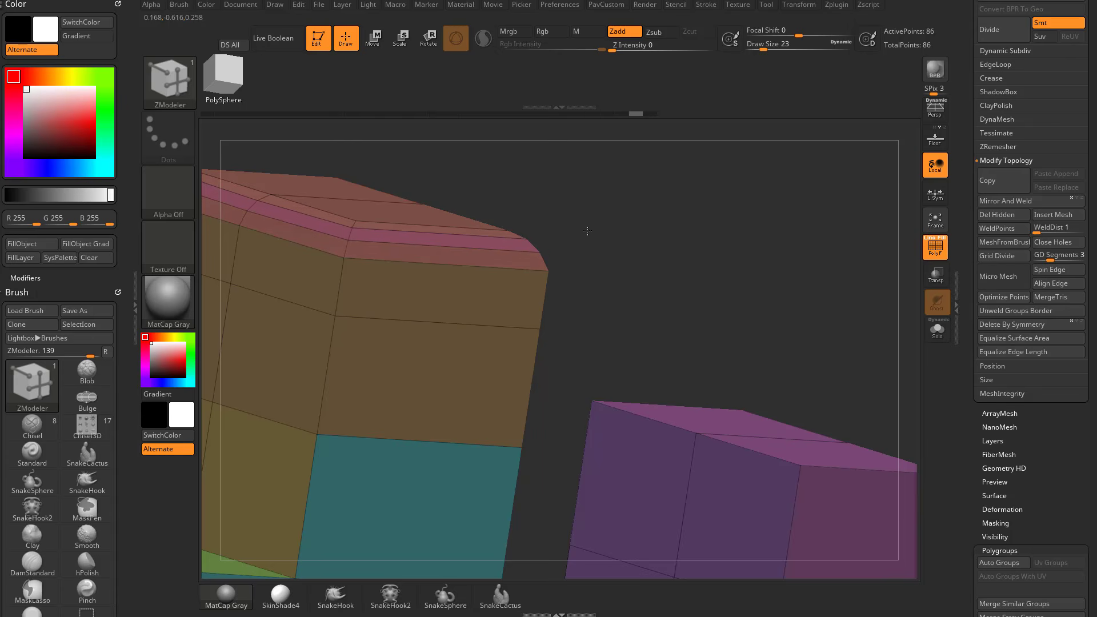
drag(654, 233, 772, 266)
drag(705, 220, 807, 258)
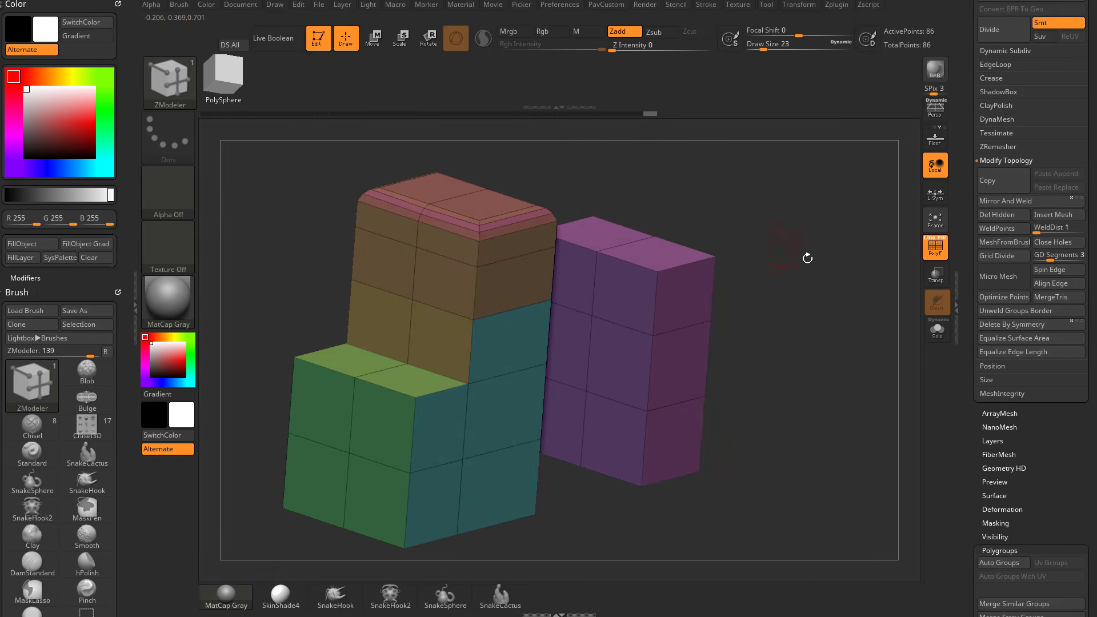
Regroup the mesh's polygroups by normals, using a maximum angle of about 24.7 to merge the rounded bevel with its neighbouring faces.
scroll(1005, 274, down, 5)
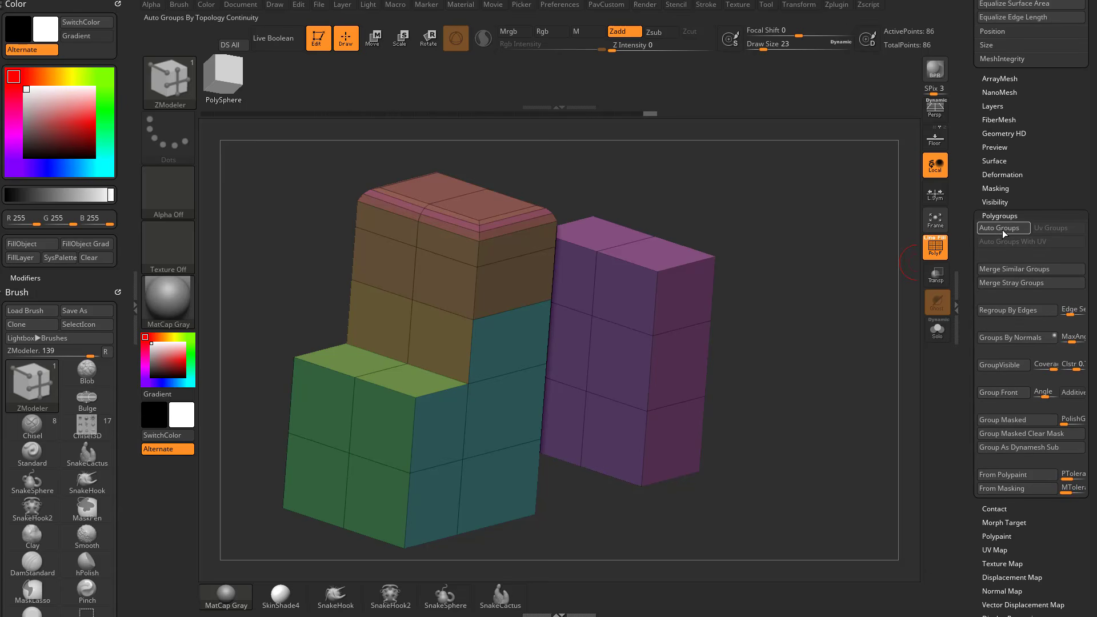
click(1000, 338)
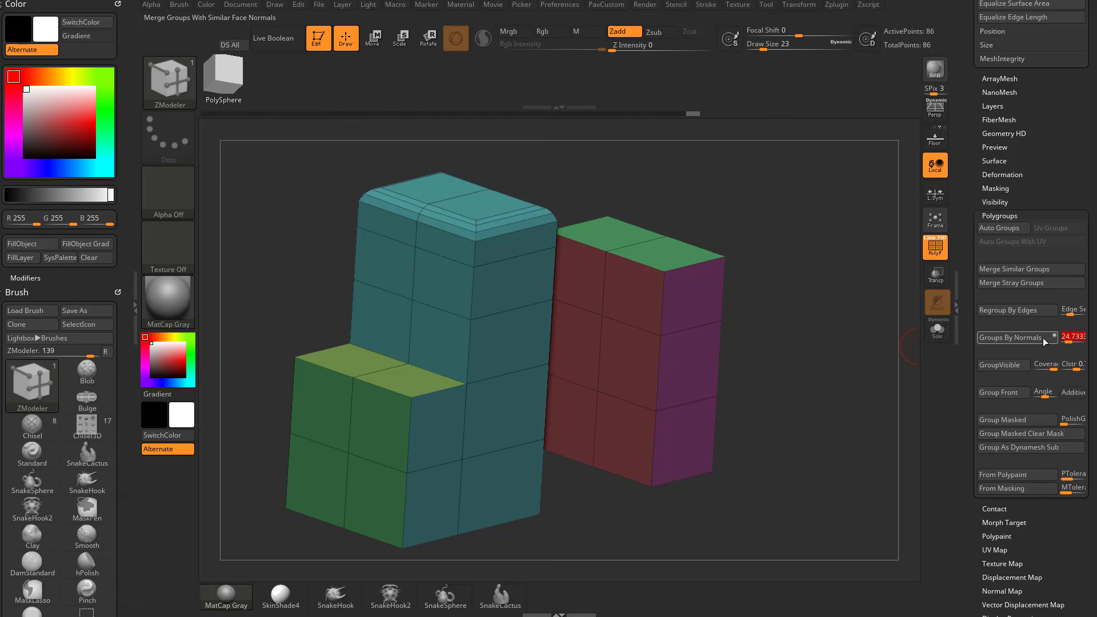
click(1043, 341)
drag(874, 311, 840, 318)
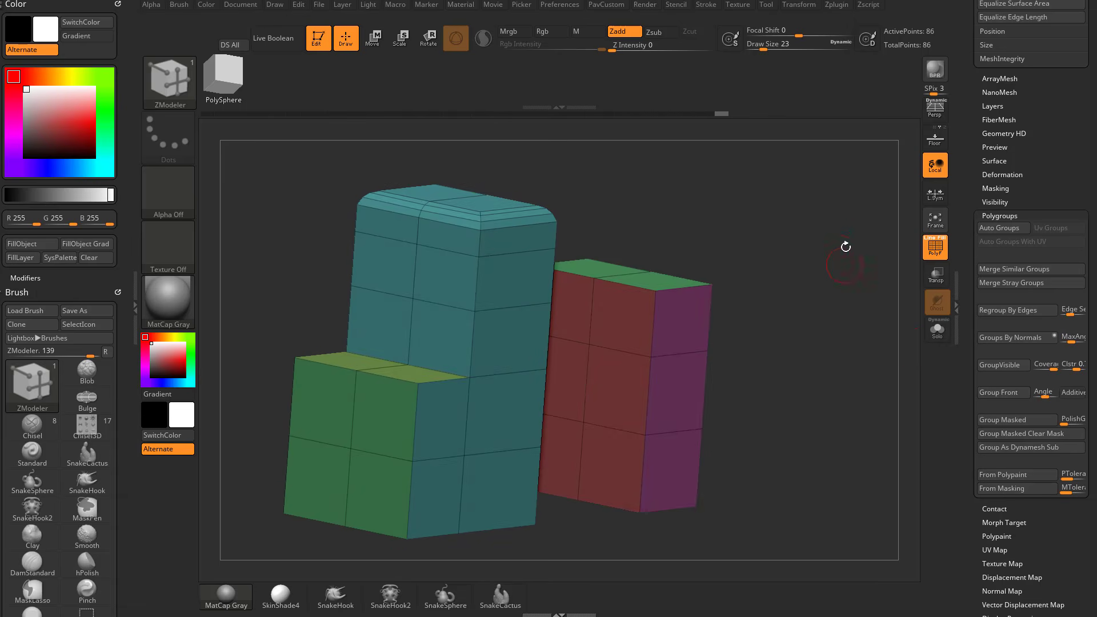
drag(846, 247, 788, 269)
Switch the edge action from Insert to Bridge and choose its target.
key(space)
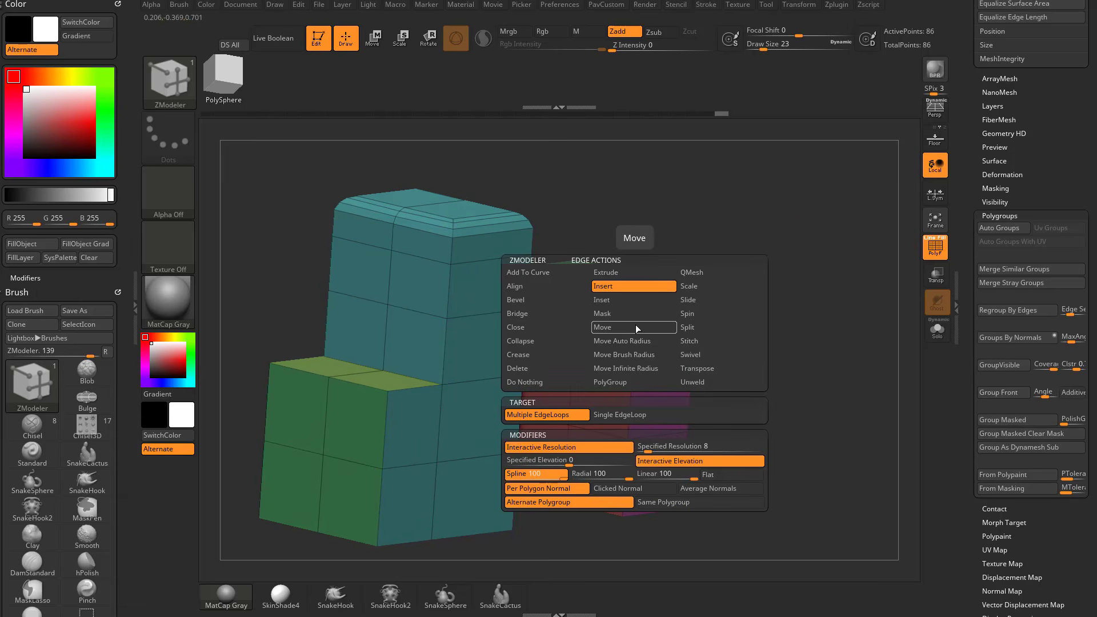
click(526, 314)
click(614, 415)
drag(771, 342, 737, 268)
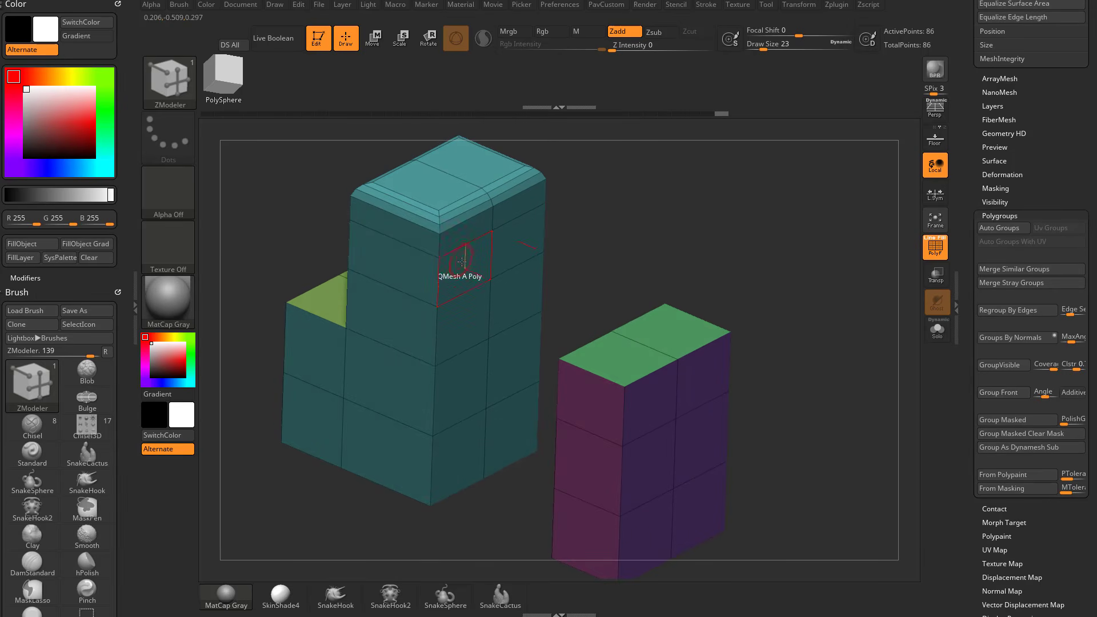
Set the polygon action to Delete with A Single Poly and delete polygons on the tall block's upper side and the small block's top.
drag(606, 230, 607, 191)
key(space)
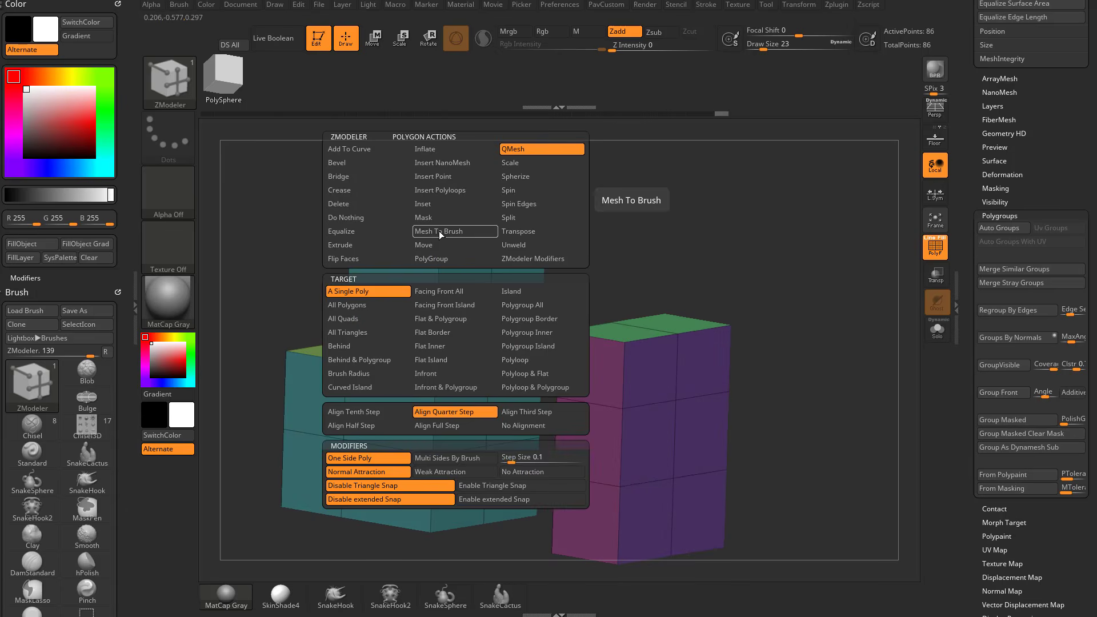
click(366, 205)
click(353, 291)
drag(464, 236, 544, 233)
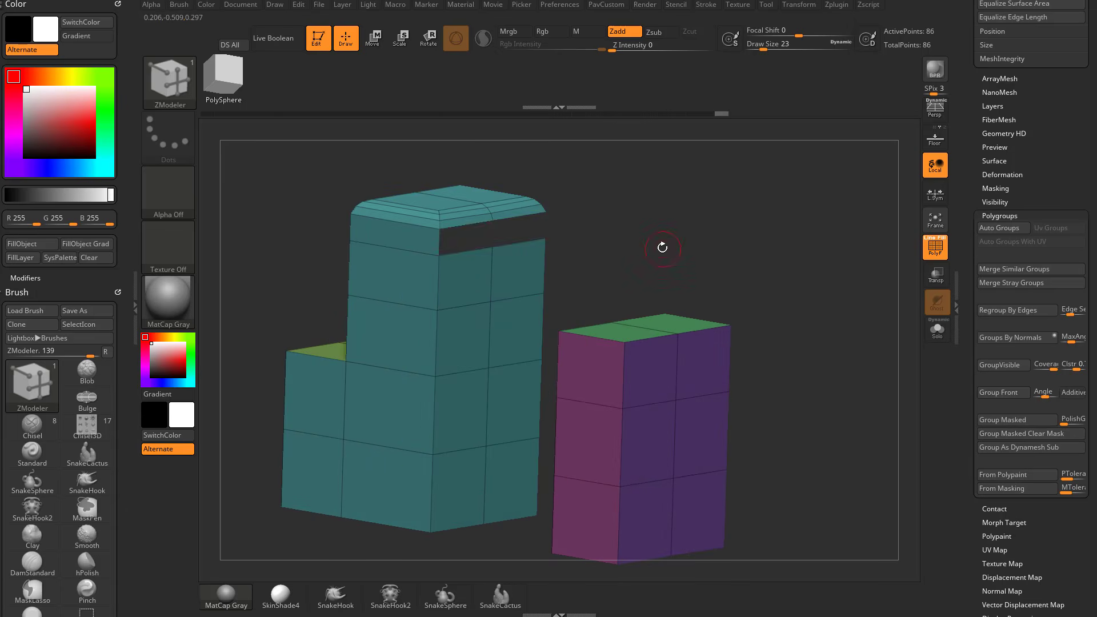
key(ctrl+z)
mouse_move(666, 231)
mouse_down()
mouse_move(673, 247)
mouse_move(671, 228)
mouse_up()
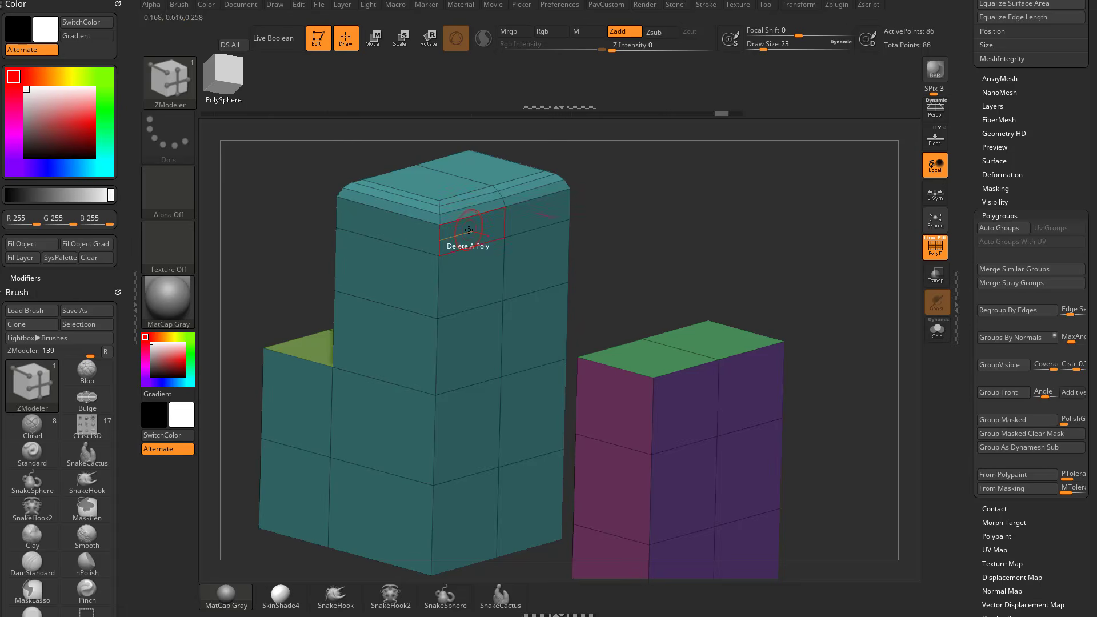
drag(469, 230, 543, 232)
drag(722, 220, 597, 301)
click(612, 357)
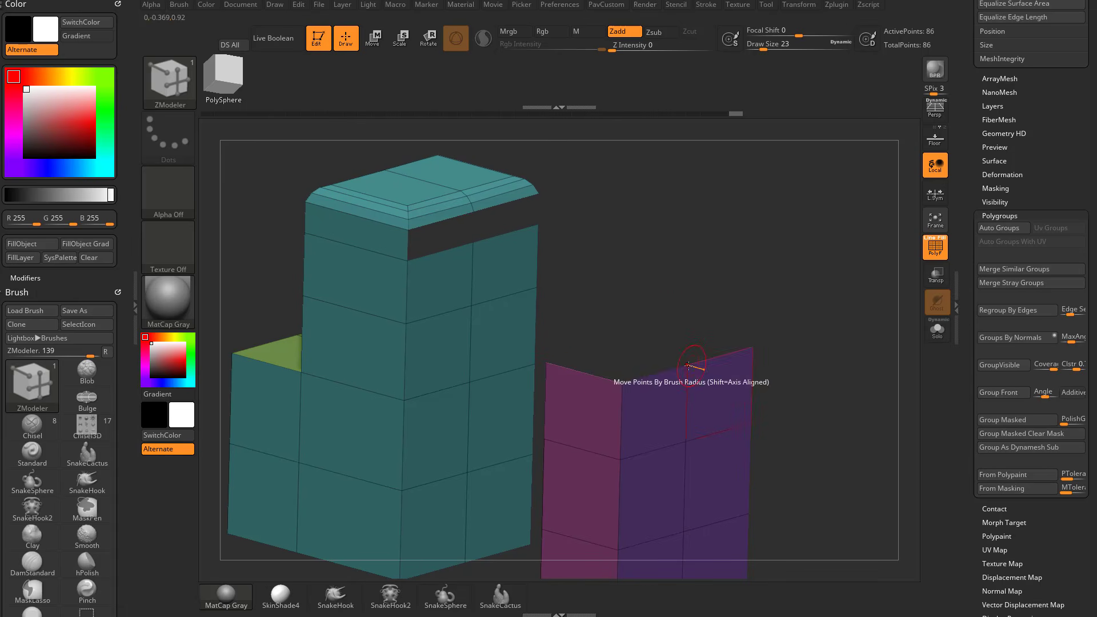
Bridge the tall block's side hole to the small block's top hole using edge Bridge with Two Holes and Spline, then undo it.
key(space)
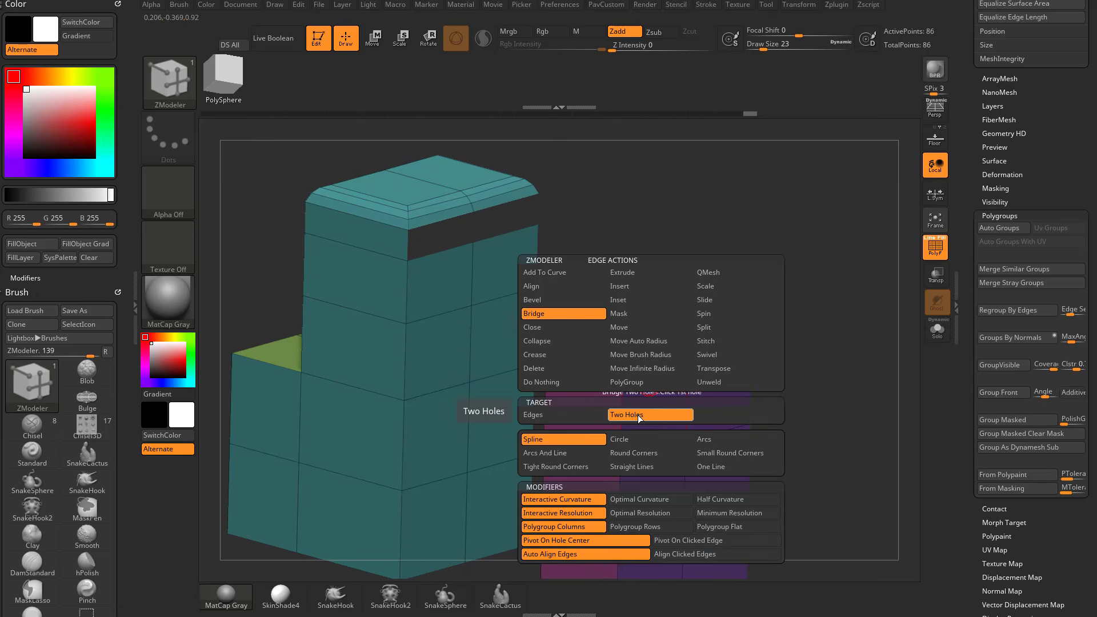
click(568, 439)
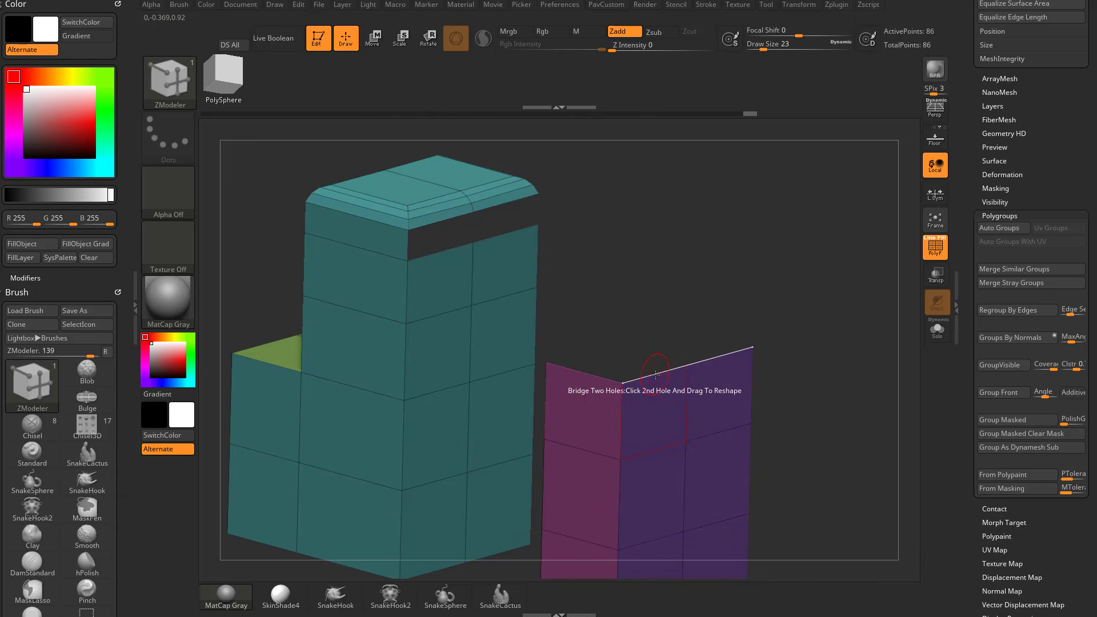
drag(437, 255, 617, 272)
key(ctrl+z)
Delete a corner polygon on the teal face and the end polygon of the magenta face, and try bridging the holes with Spline.
key(space)
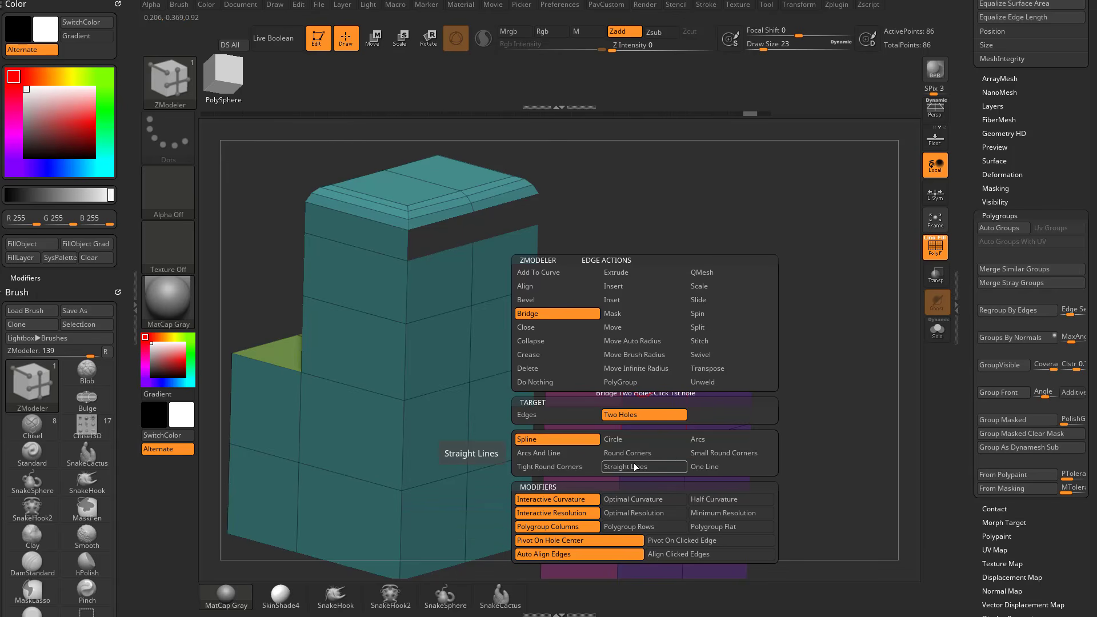
drag(769, 292, 782, 321)
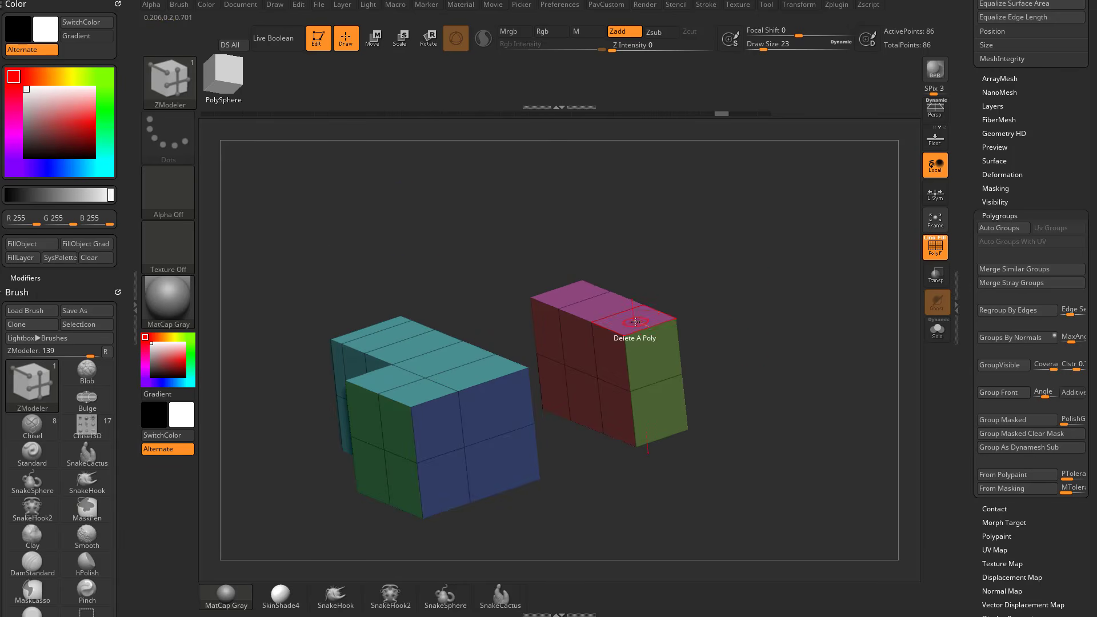
key(space)
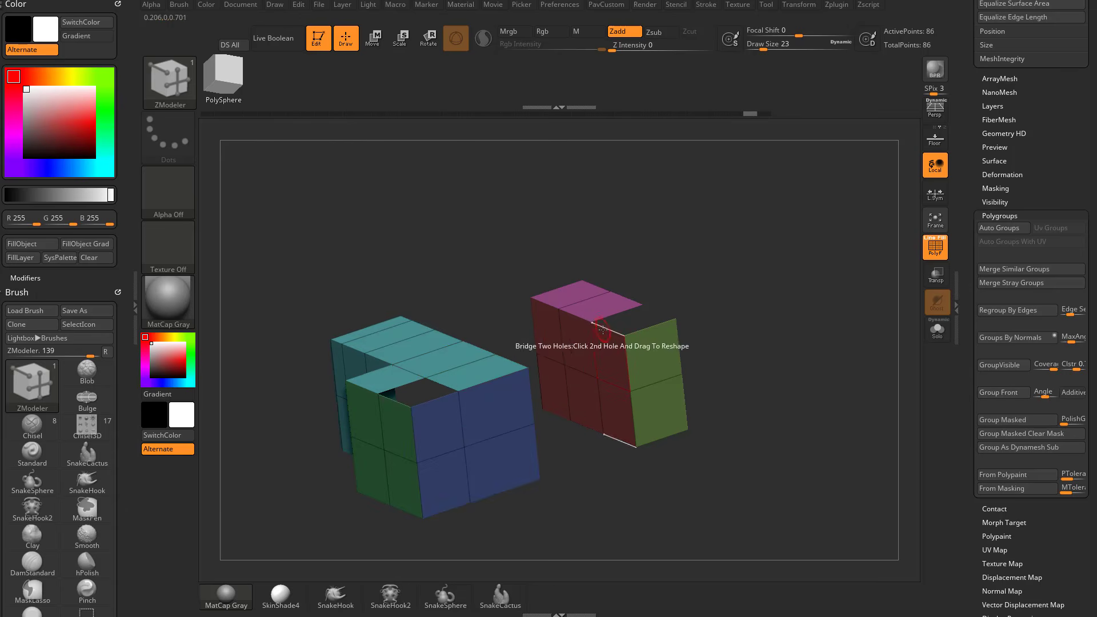
drag(603, 329, 717, 299)
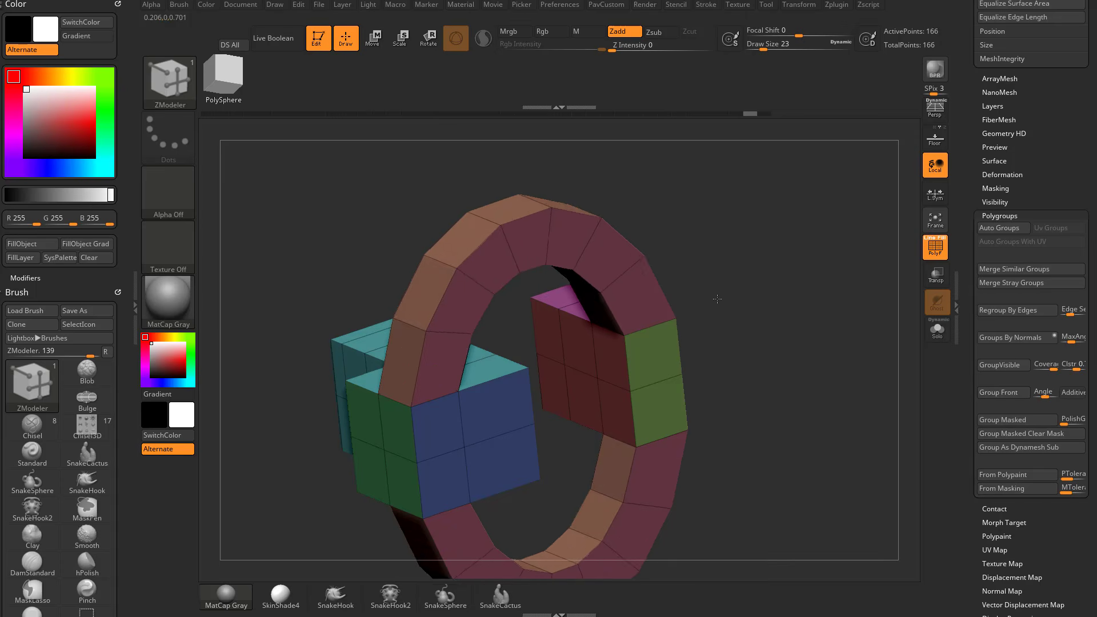
key(ctrl+z)
Switch the bridge curve to Tight Round Corners and try bridging the teal and magenta holes.
key(space)
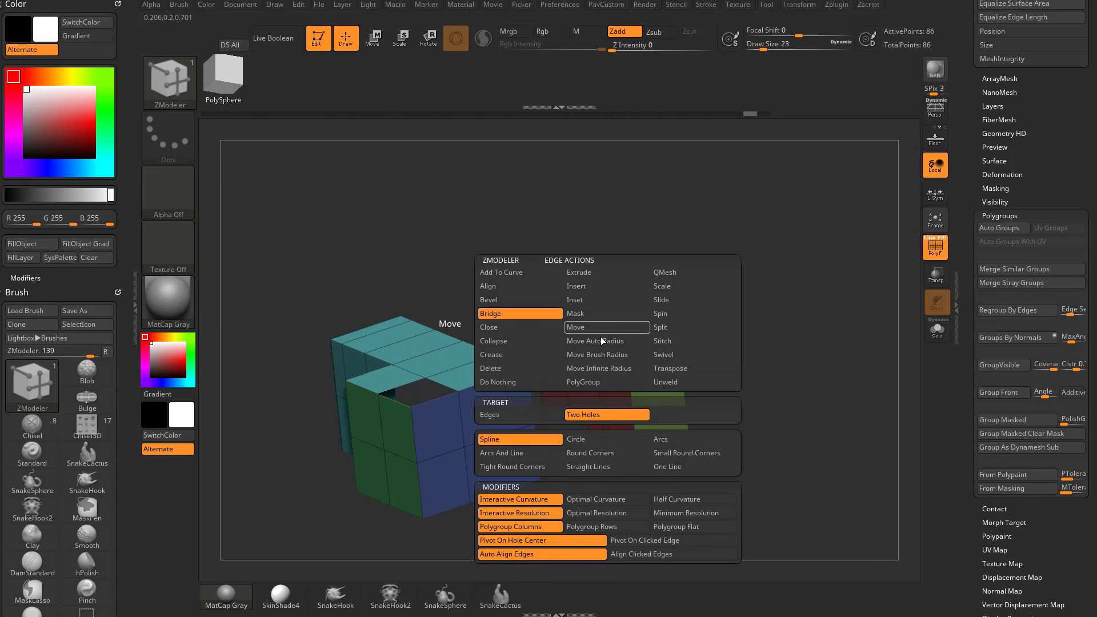
click(543, 468)
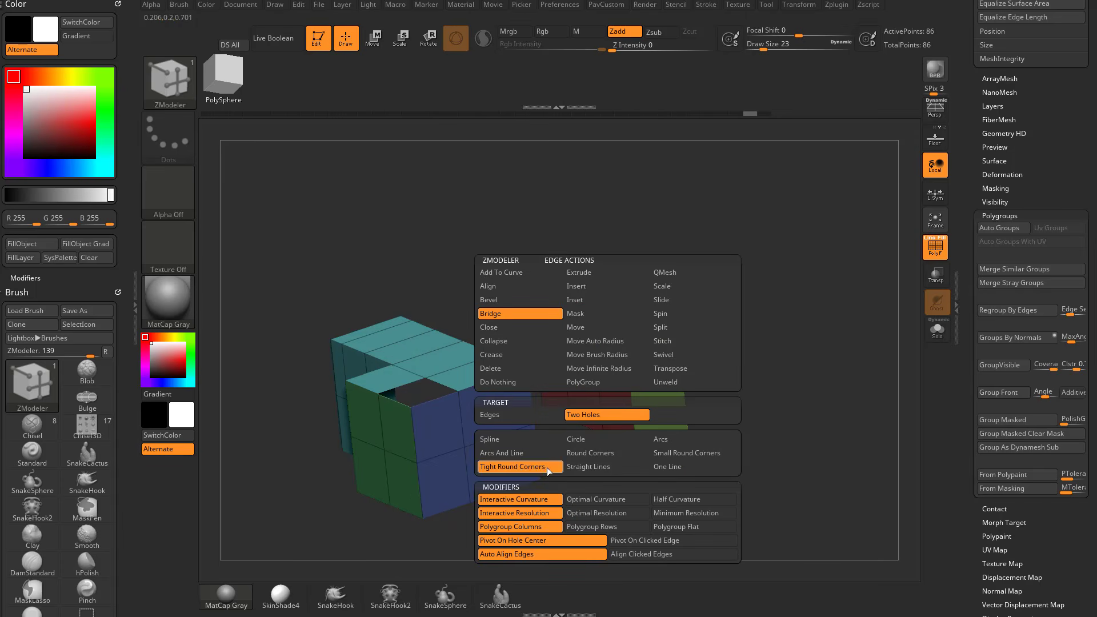
drag(605, 329, 715, 383)
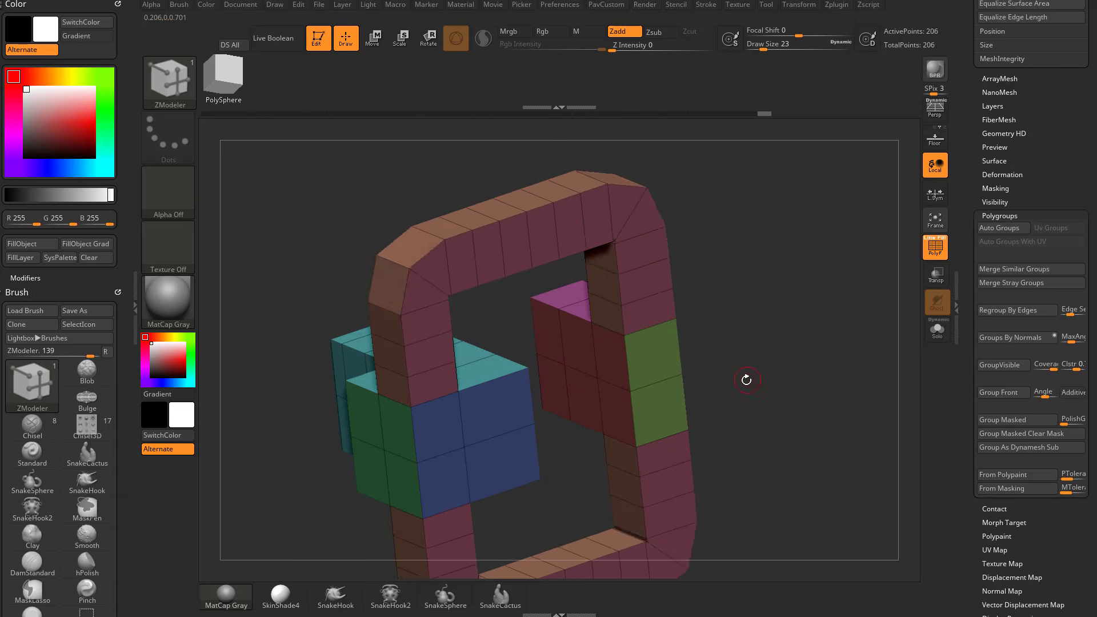
key(ctrl+z)
Switch the bridge curve to Circle and try bridging the two holes with Interactive Curvature.
key(space)
click(610, 438)
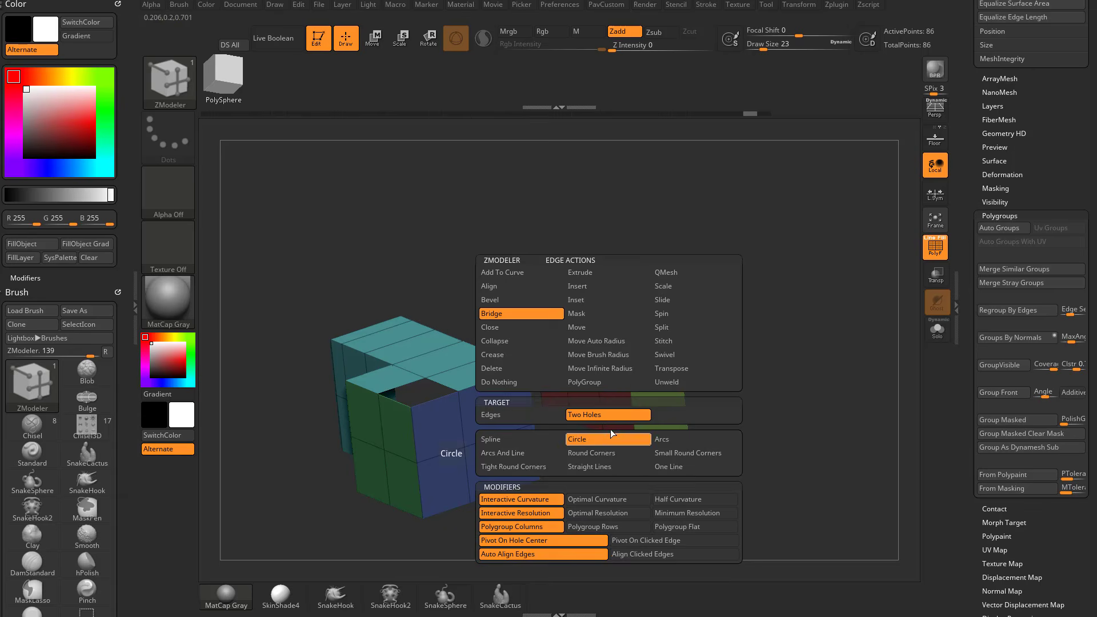
drag(494, 361, 656, 356)
key(ctrl+z)
Set the bridge modifier to Optimal Curvature and try the circular bridge between the two holes again.
right_click(606, 330)
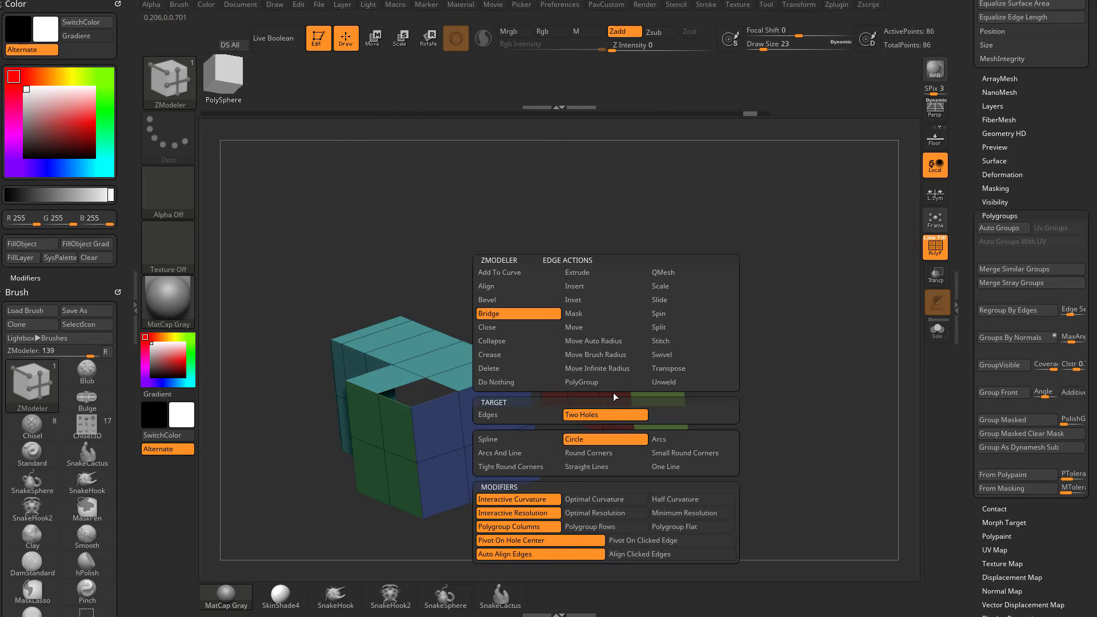
click(606, 498)
click(616, 511)
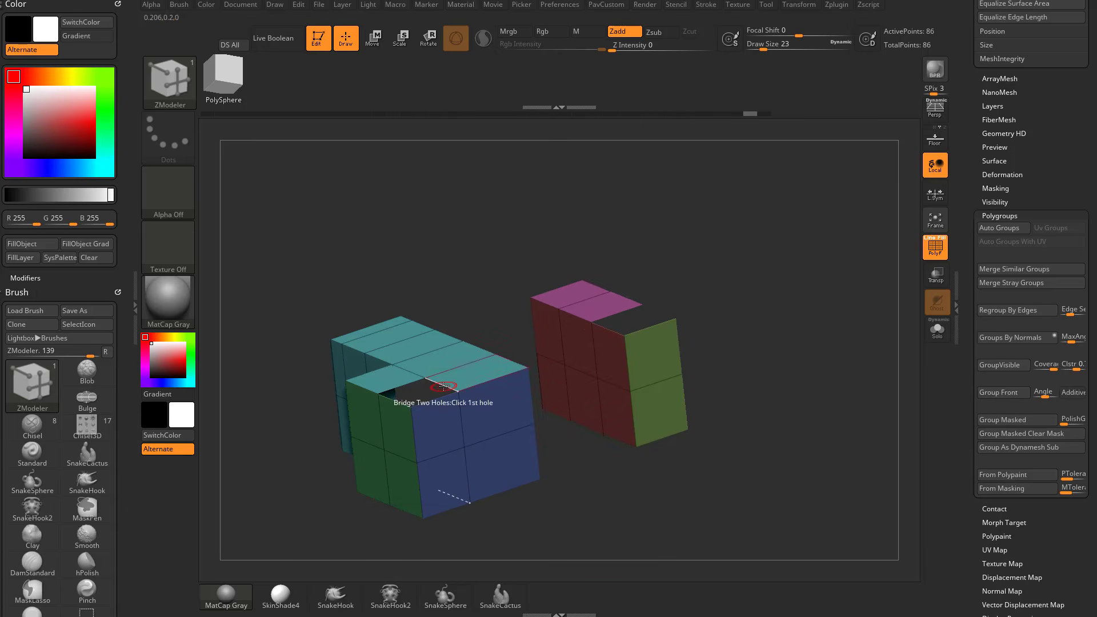
click(608, 329)
drag(826, 307, 791, 308)
key(ctrl+z)
Delete the middle magenta polygon to enlarge that hole, and try bridging it to the single-polygon hole on the teal face.
drag(657, 358, 683, 337)
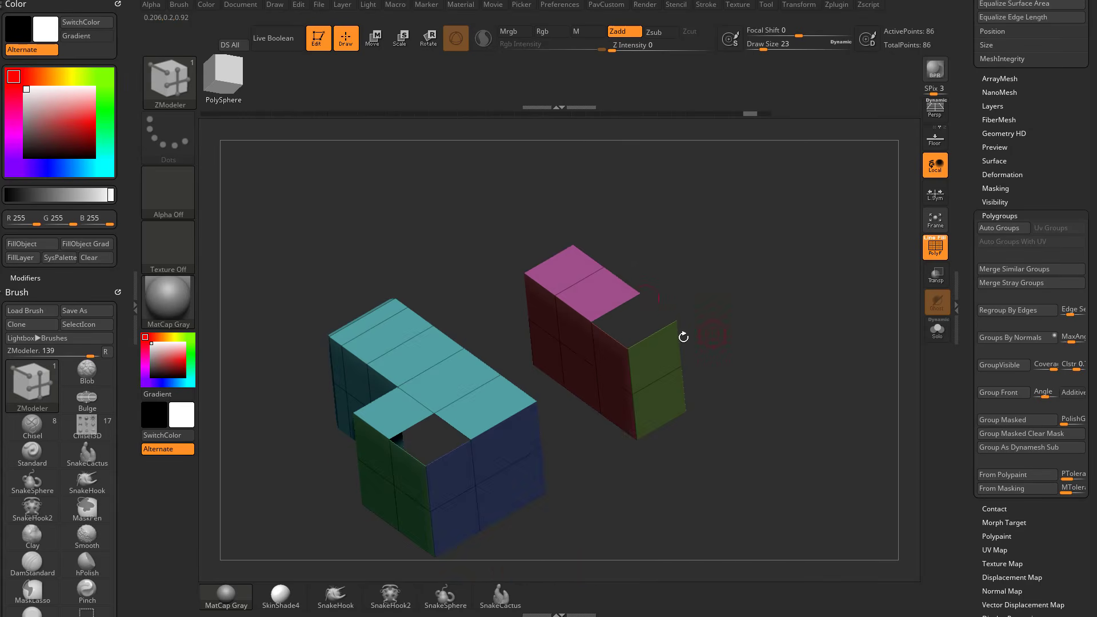
drag(761, 332, 770, 319)
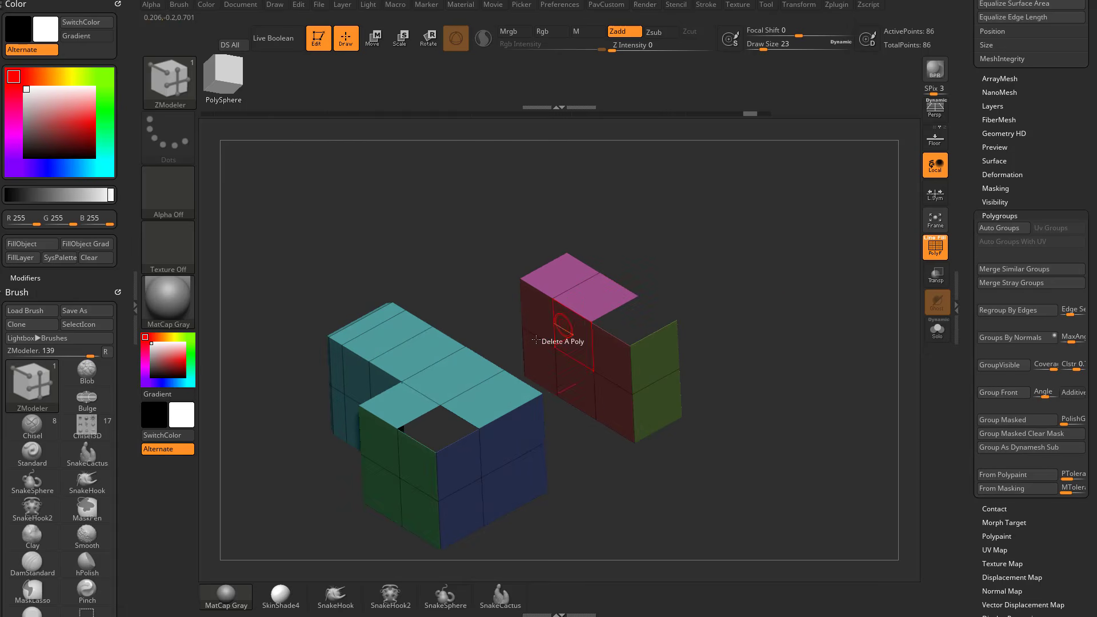
click(609, 297)
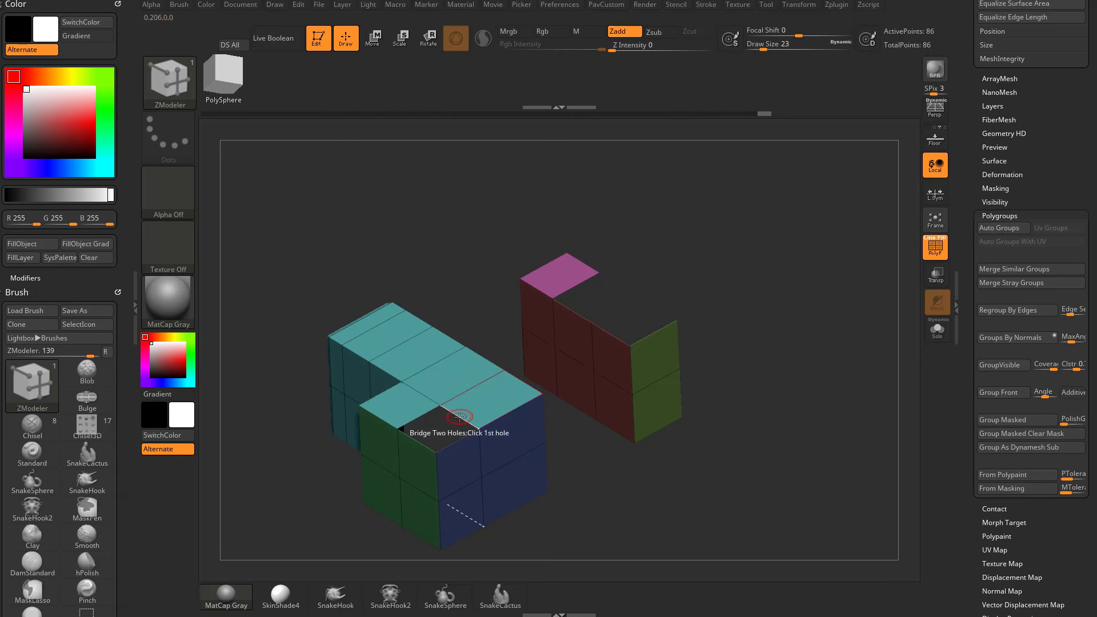
drag(614, 330, 622, 332)
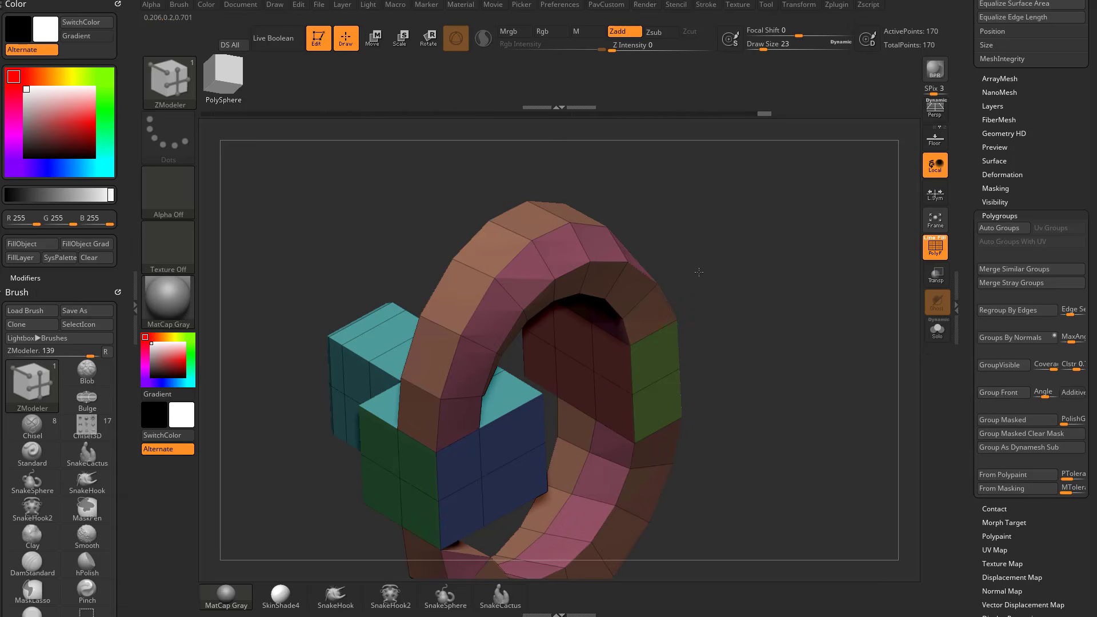
mouse_move(712, 289)
mouse_down()
mouse_move(606, 320)
mouse_move(707, 279)
mouse_up()
key(ctrl+z)
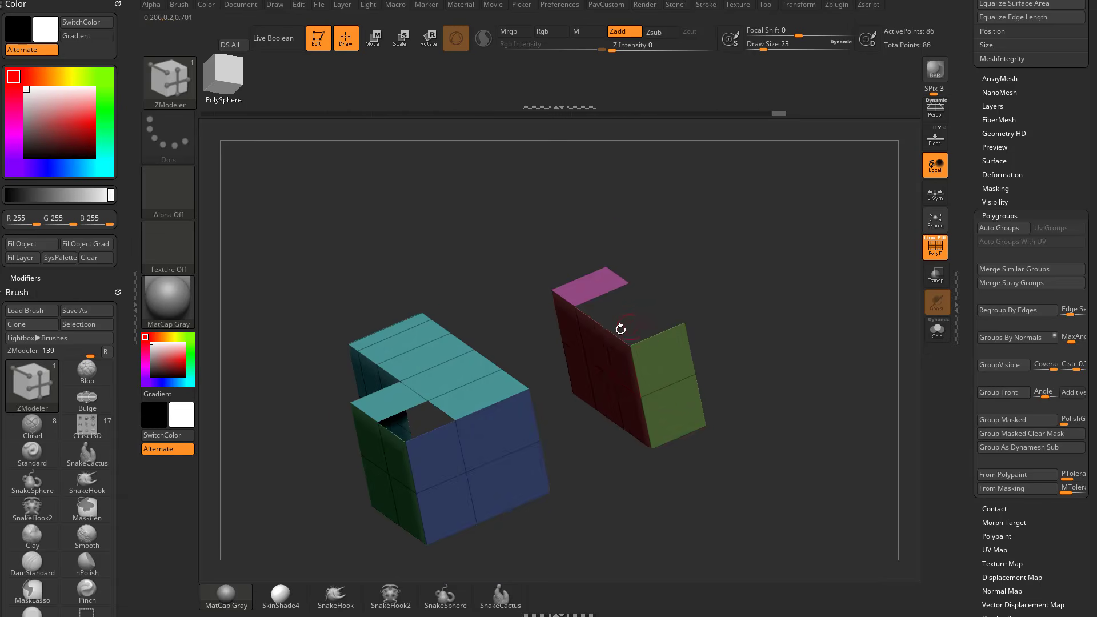
Delete the last magenta polygon and try bridging the fully opened face to the single-polygon teal hole.
key(space)
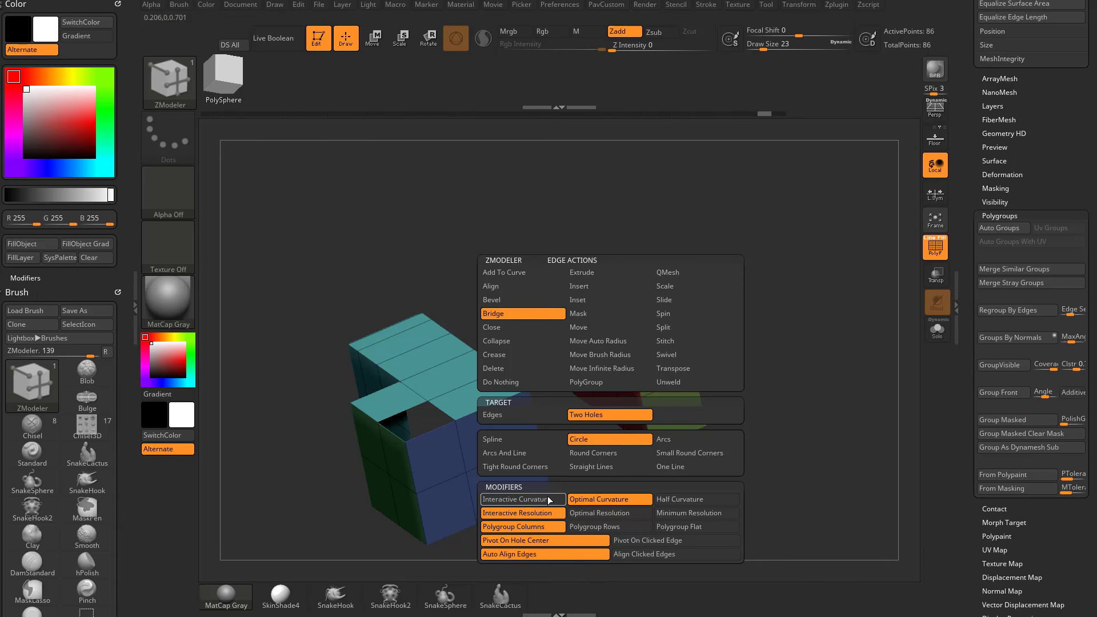
drag(633, 248, 477, 400)
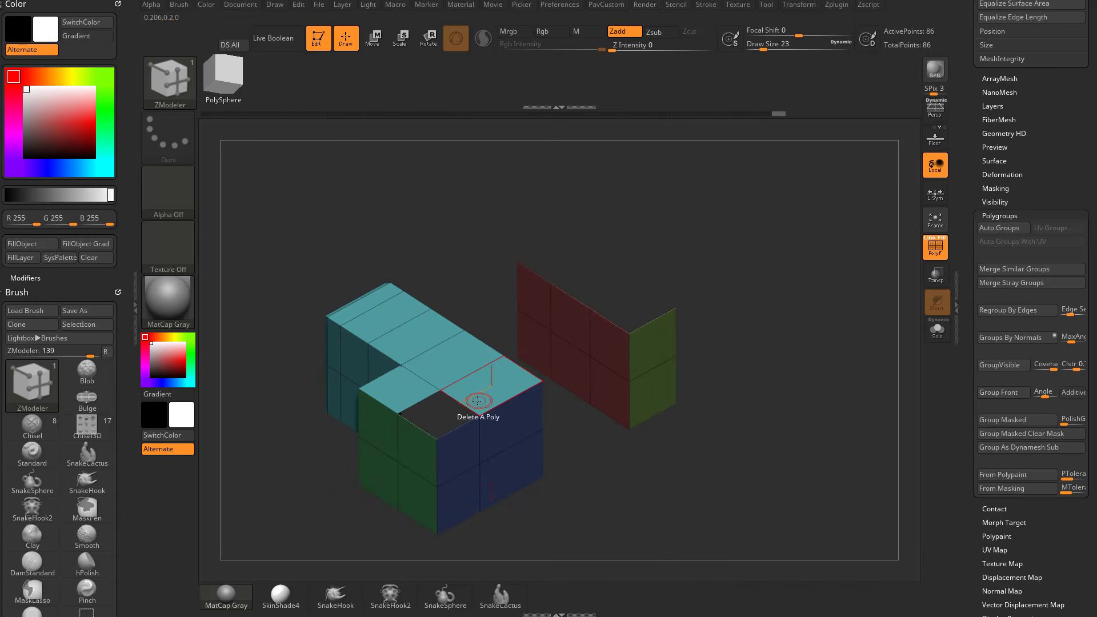
drag(610, 320, 721, 279)
right_drag(722, 279, 714, 328)
key(ctrl+z)
Delete the teal polygon beside the existing hole and try bridging the widened opening to the small block's open face.
click(478, 396)
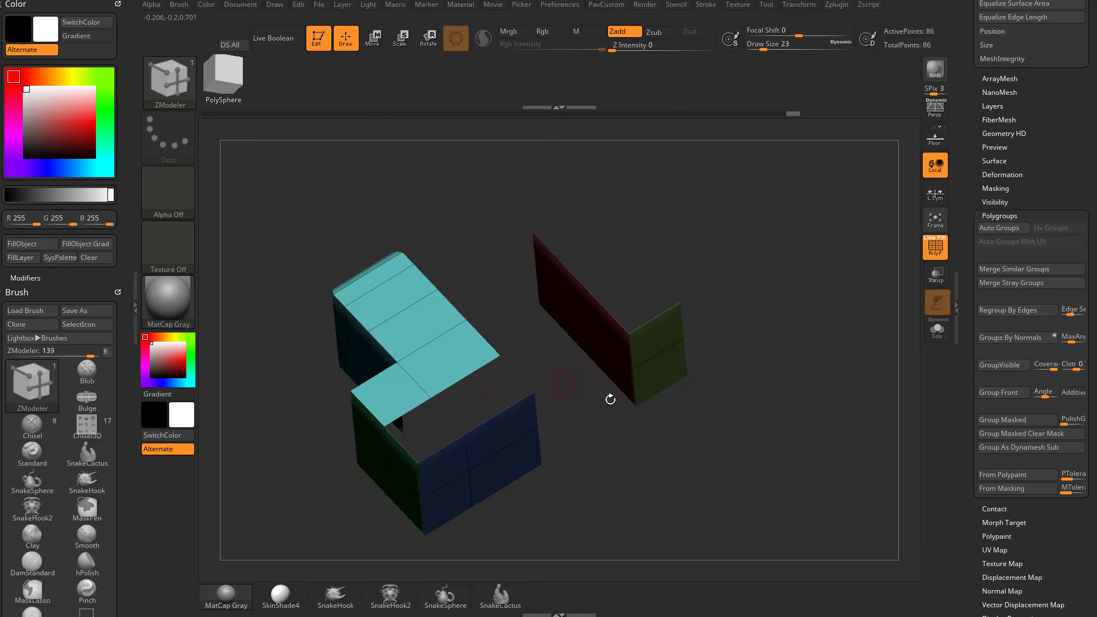
right_drag(610, 399, 476, 385)
right_drag(618, 449, 650, 343)
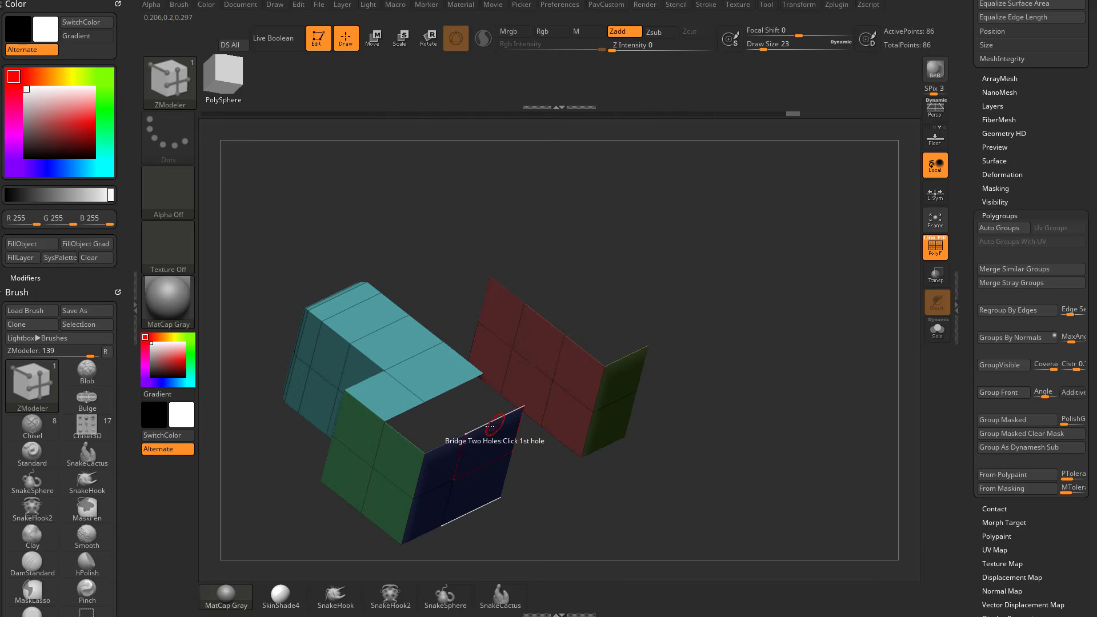
drag(617, 361, 726, 380)
right_drag(726, 380, 791, 375)
Undo the test bridge and the polygon deletions on both blocks.
key(ctrl+z)
key(ctrl+z)
key(ctrl+z)
key(ctrl+z)
key(ctrl+z)
key(ctrl+z)
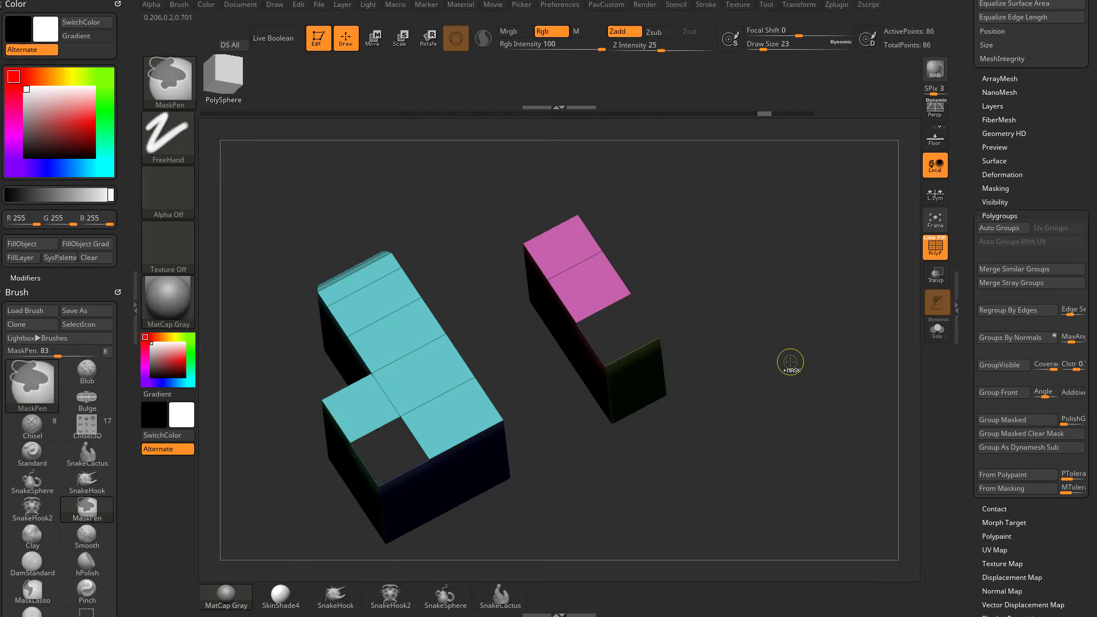
Bridge the small block's green end polygons using Connected Polys, Circle, Specified Curvature 100 and Specified Resolution 8.
key(space)
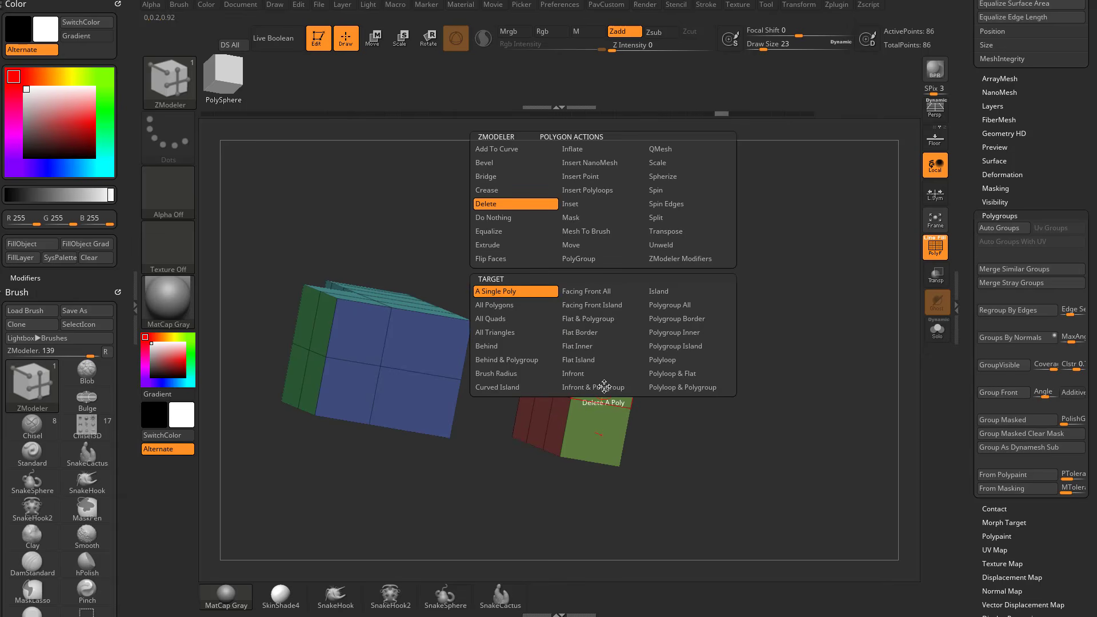
click(517, 176)
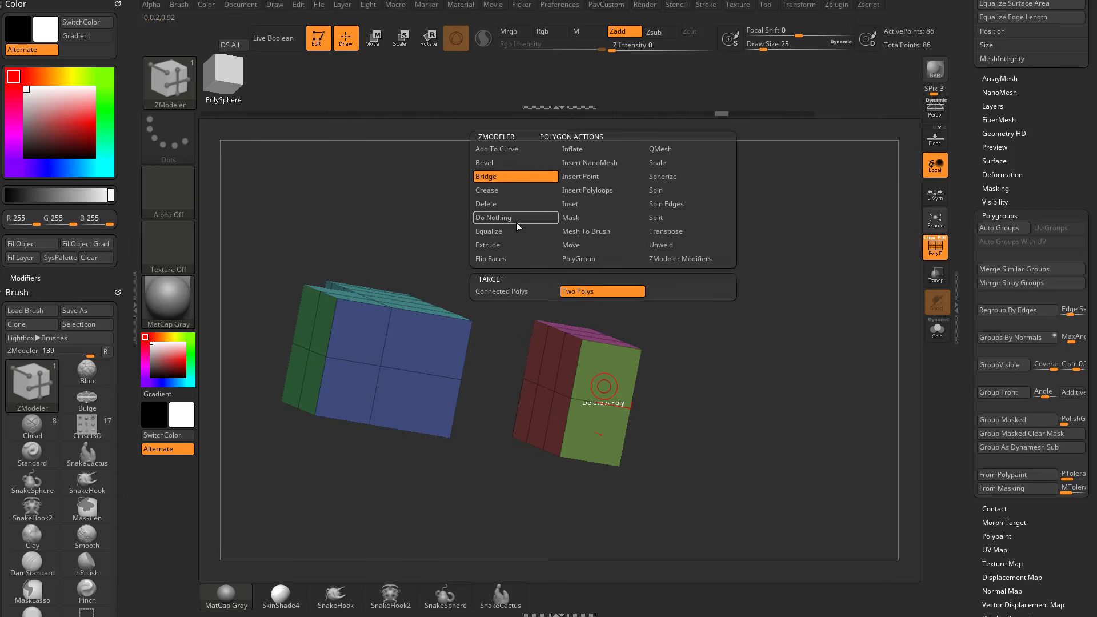
key(space)
click(541, 291)
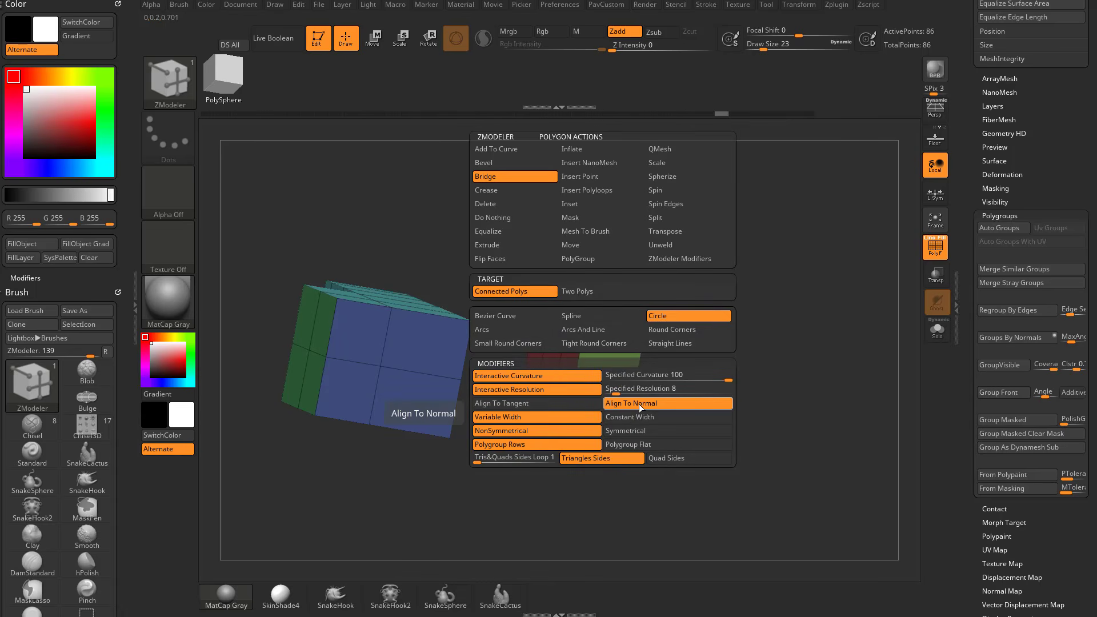
click(670, 393)
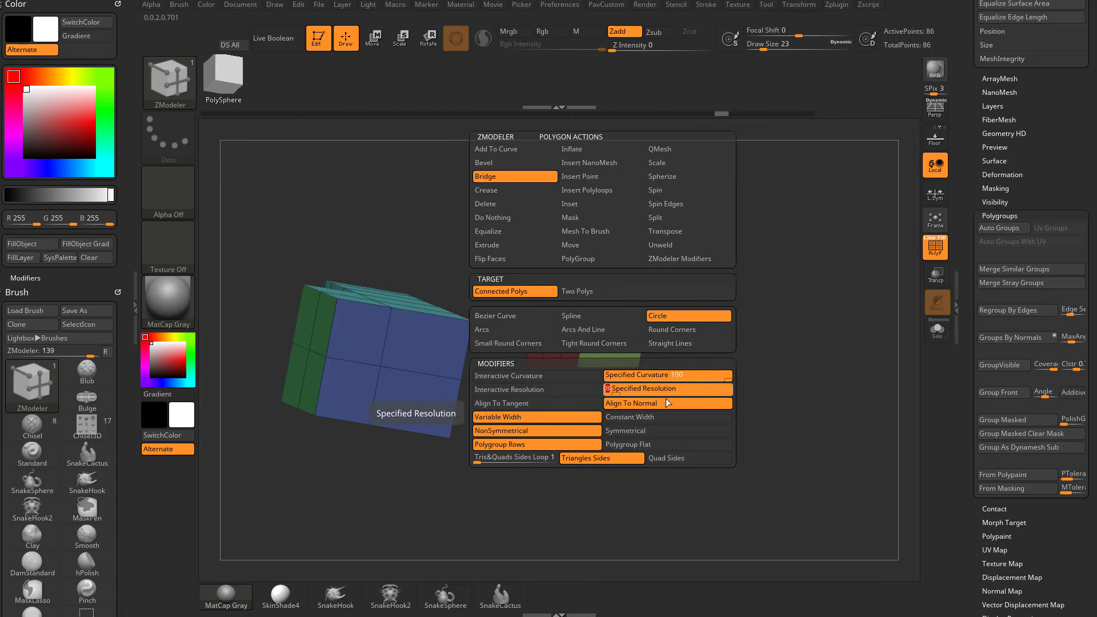
click(610, 393)
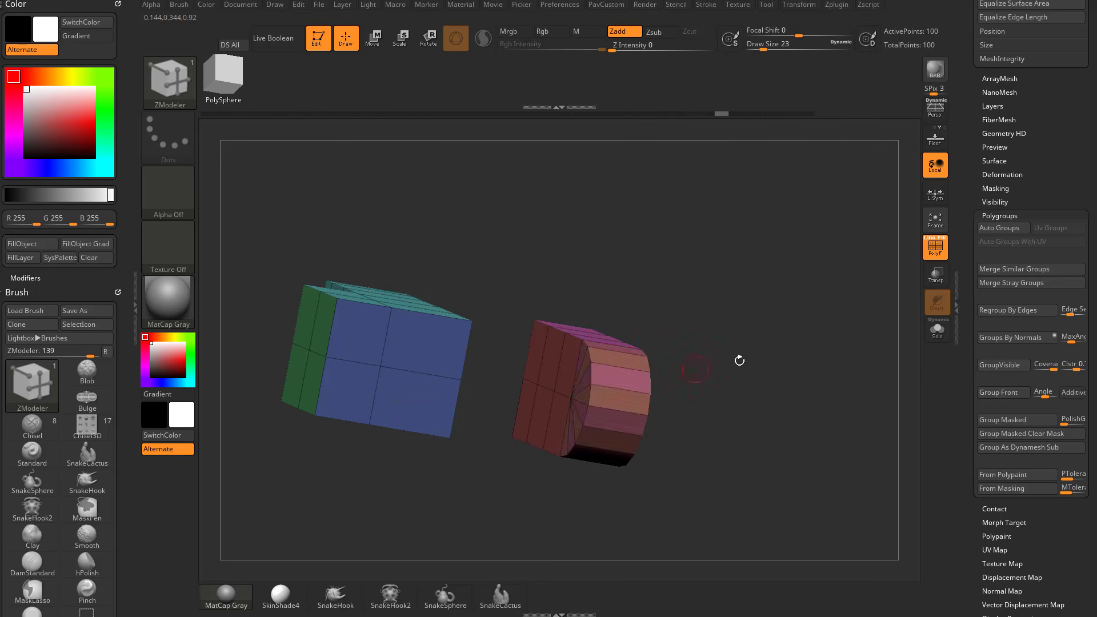
Apply the Split point action to the fan's centre point on both sides of the rounded end to form circular insets.
drag(737, 359, 605, 412)
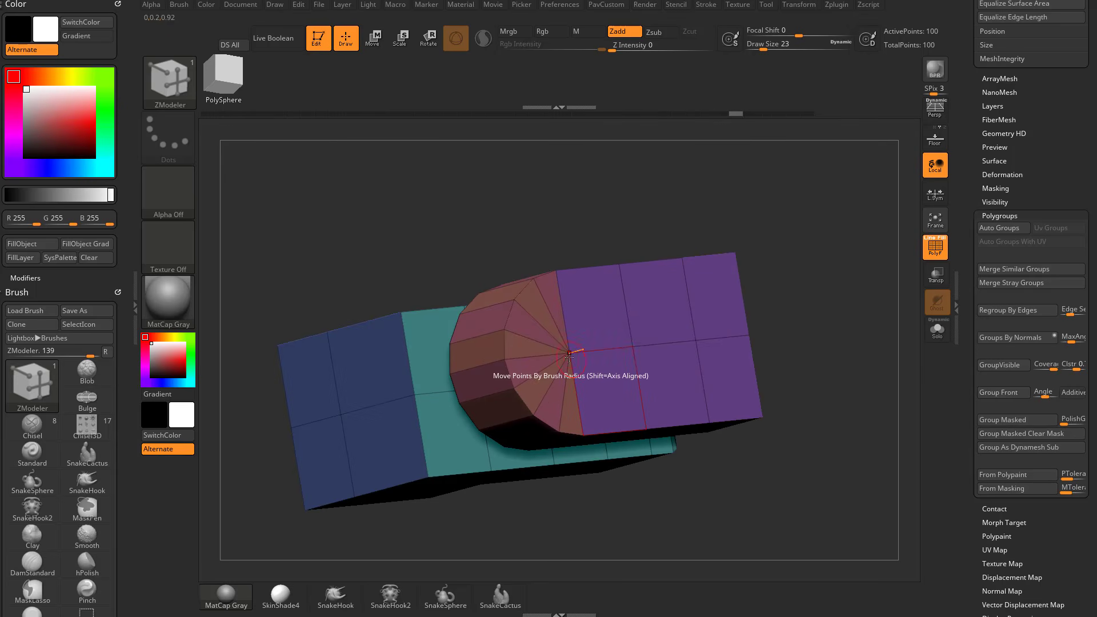
key(space)
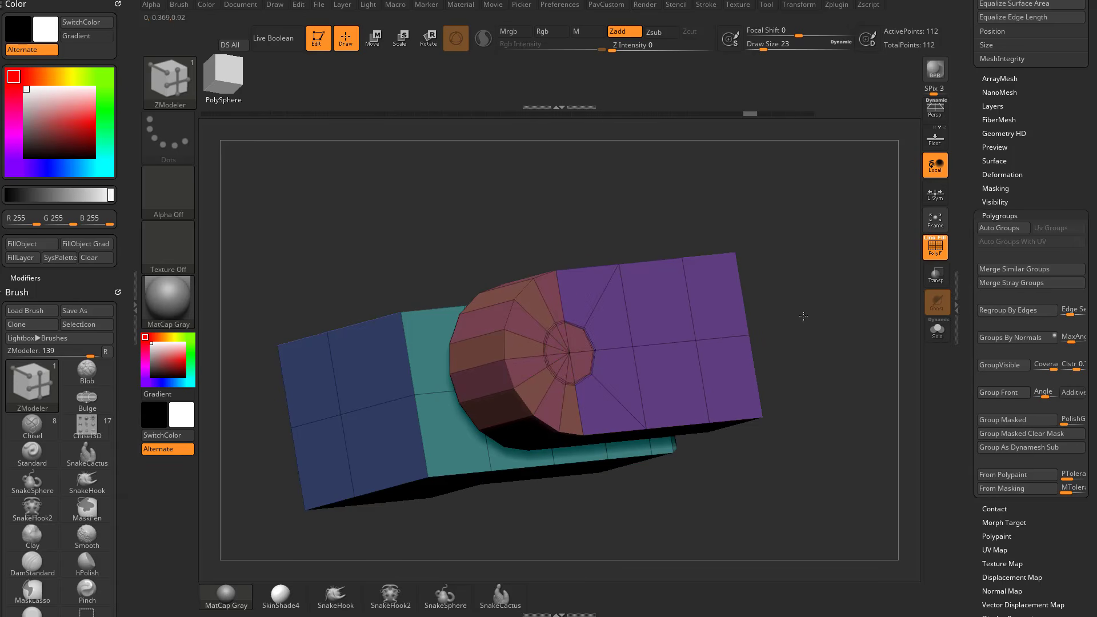
drag(803, 316, 858, 280)
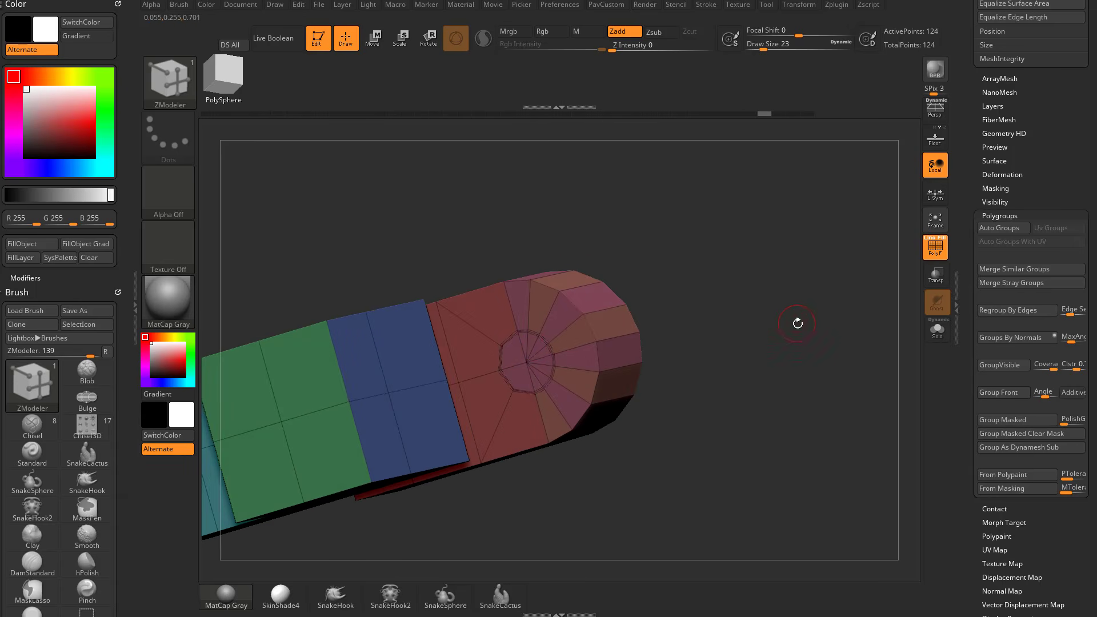
drag(797, 323, 724, 327)
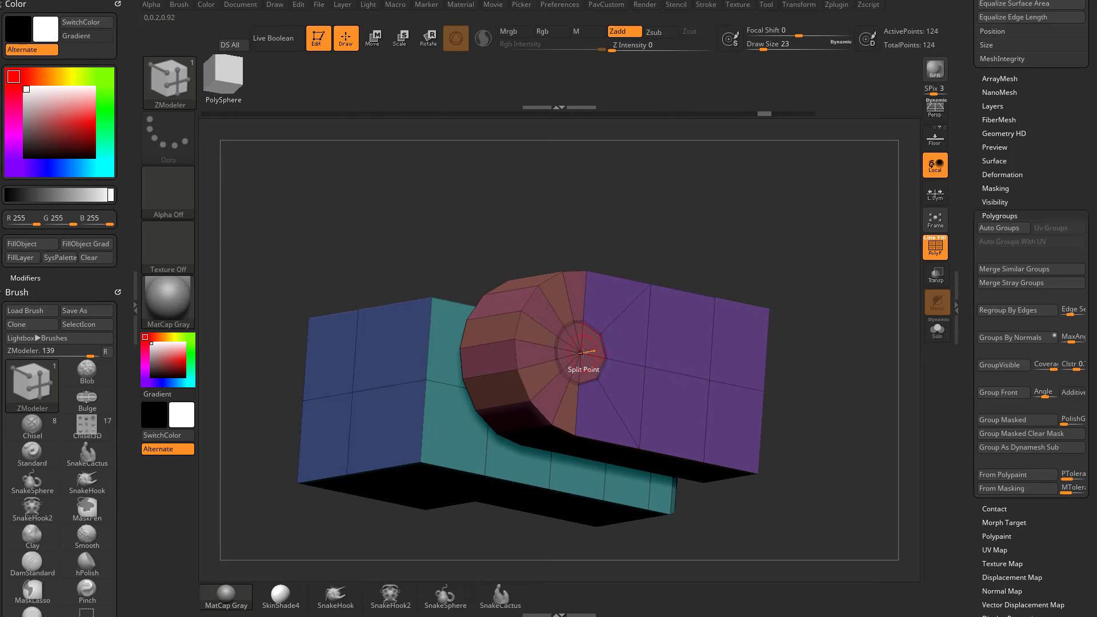
Apply the Split point action with the Ring target to the fan's centre point on both sides of the rounded end.
key(space)
click(574, 407)
click(581, 353)
drag(696, 249, 766, 243)
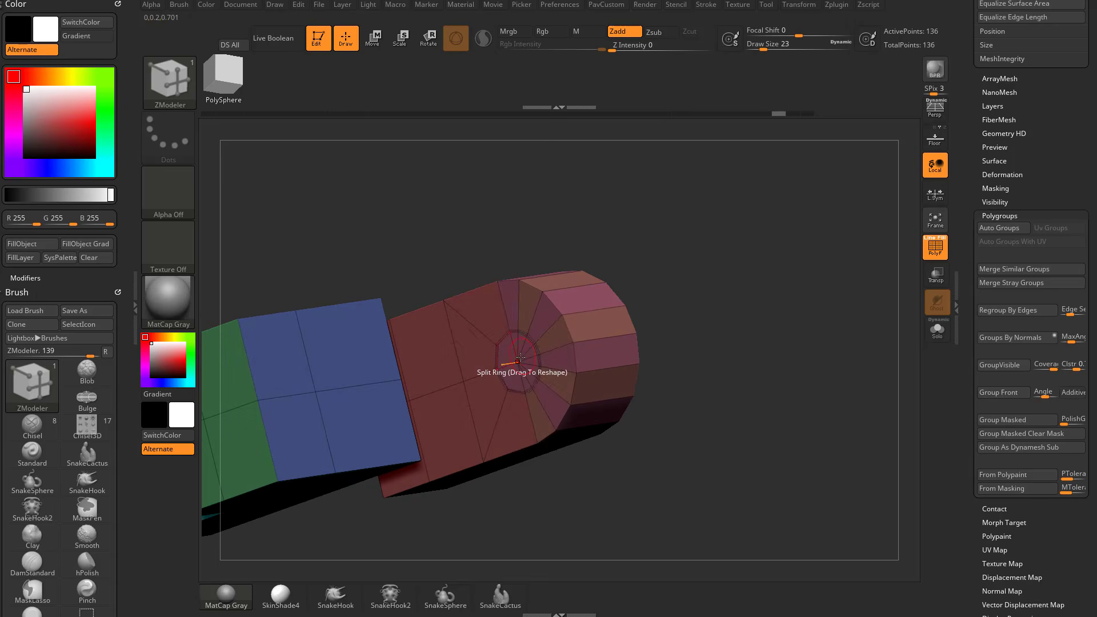
drag(806, 312, 782, 254)
Try the QMesh polygon action with the Polygroup All target on the circular inset and undo the extrusion.
key(space)
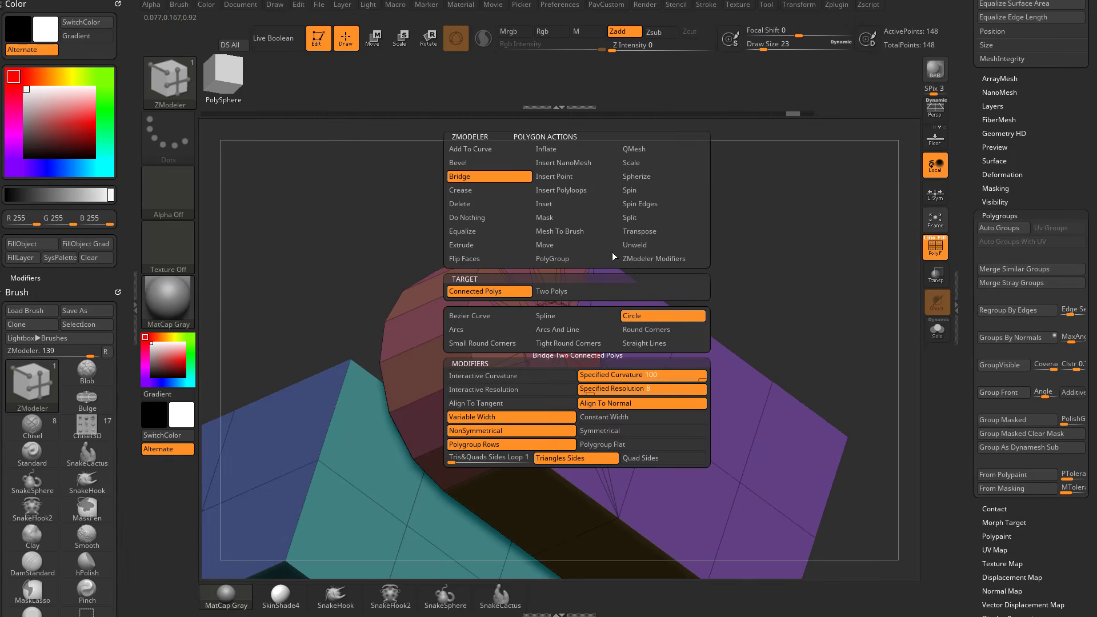
click(645, 305)
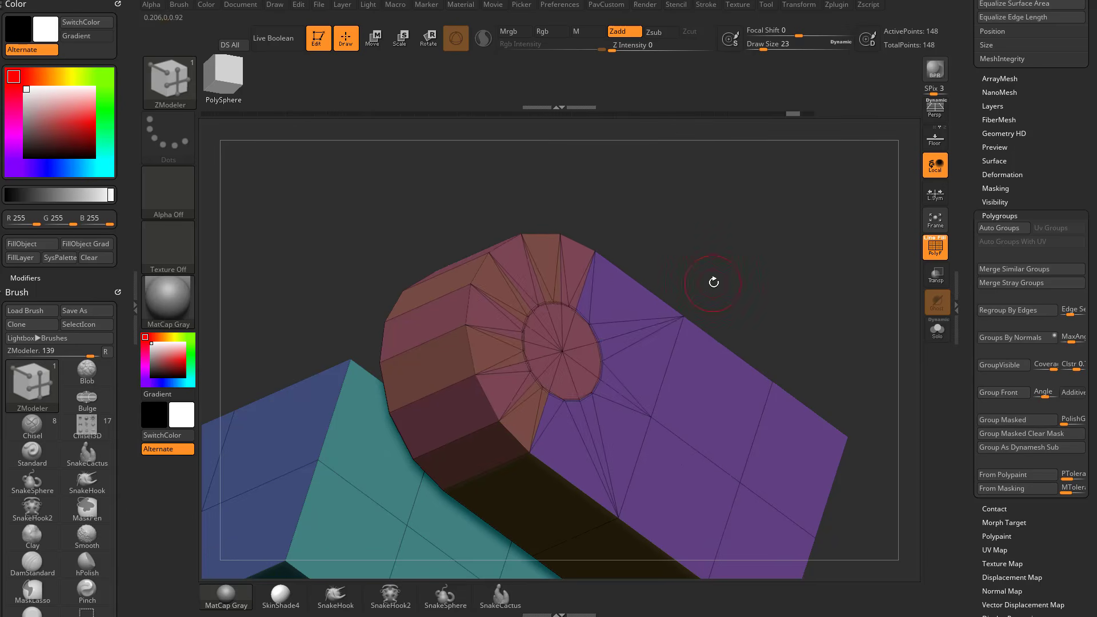
drag(614, 324, 596, 332)
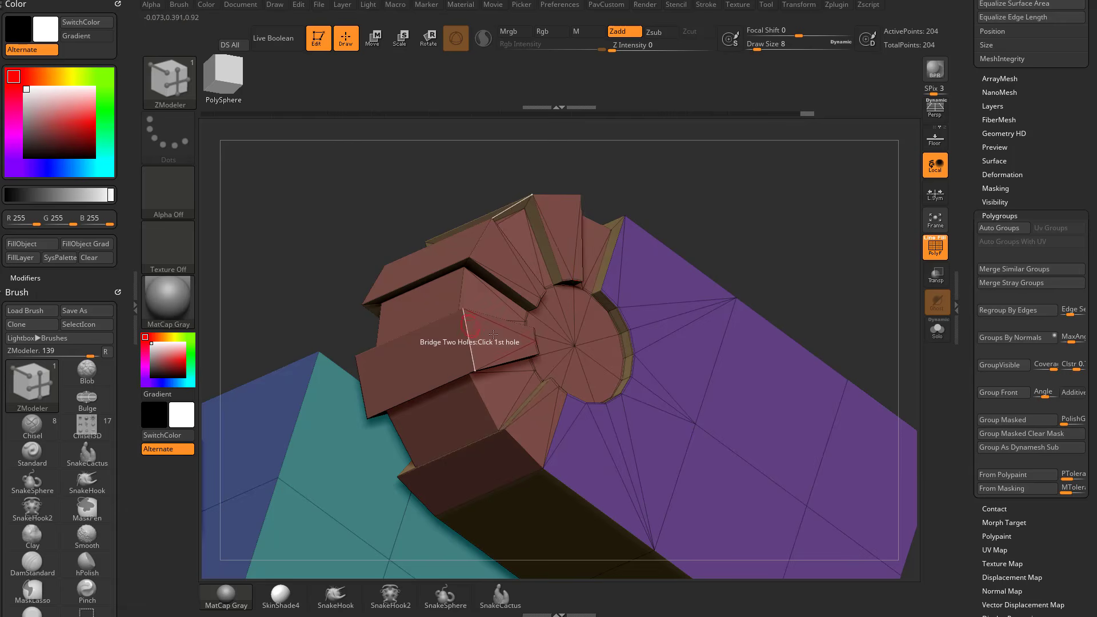
key(ctrl+z)
drag(759, 277, 777, 249)
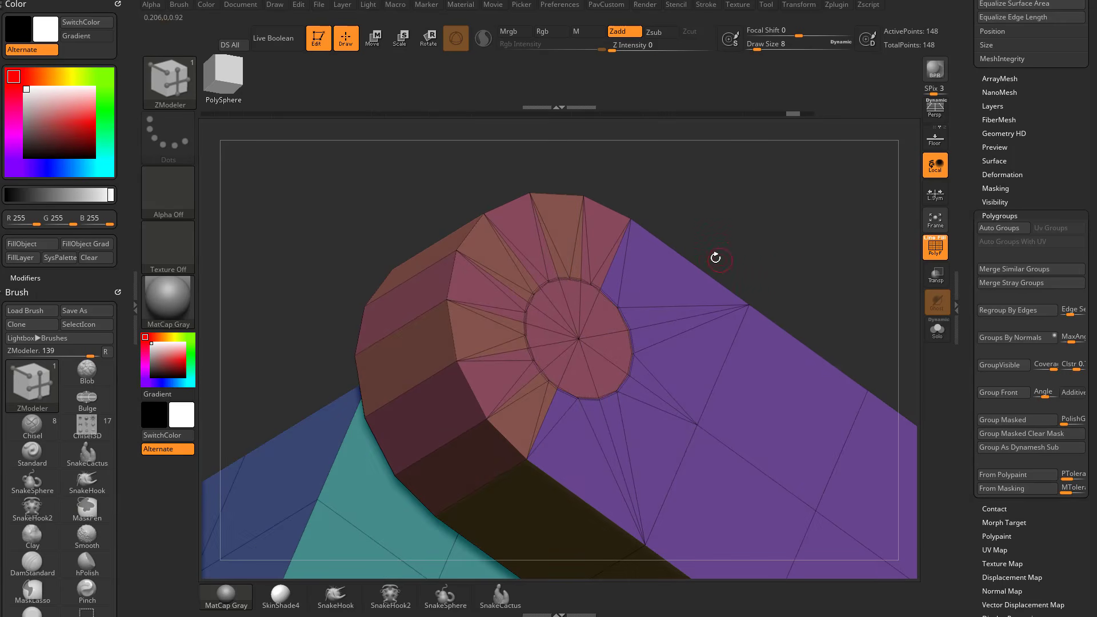
Mark all triangles of the circular inset as a temporary polygroup.
alt+drag(605, 316, 611, 345)
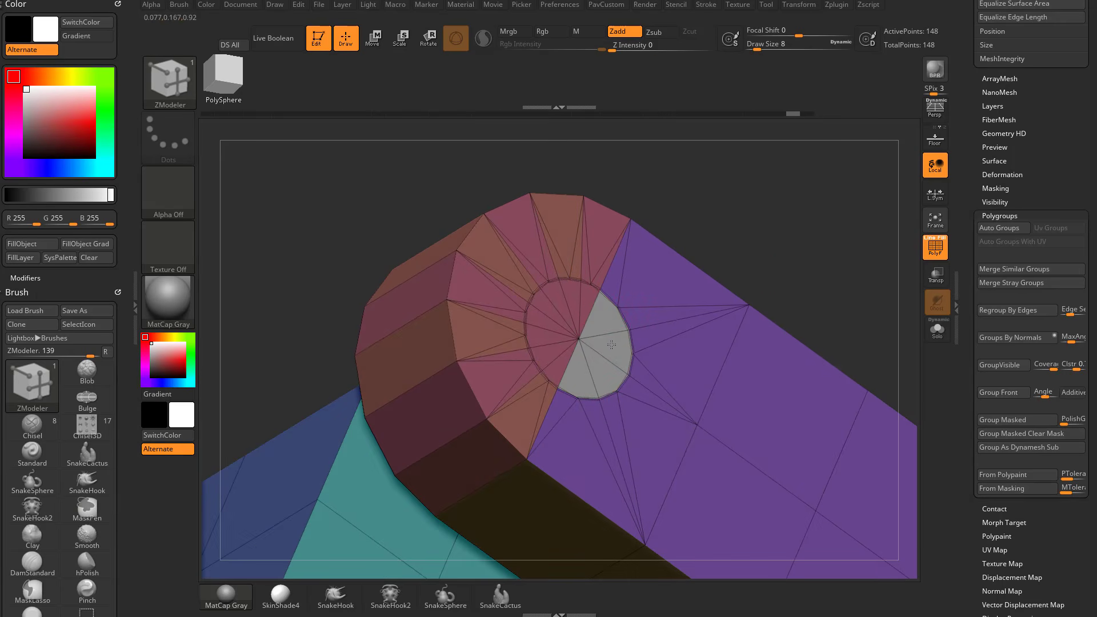
alt+drag(587, 307, 541, 314)
mouse_move(747, 219)
mouse_down()
mouse_move(908, 228)
mouse_move(737, 217)
mouse_up()
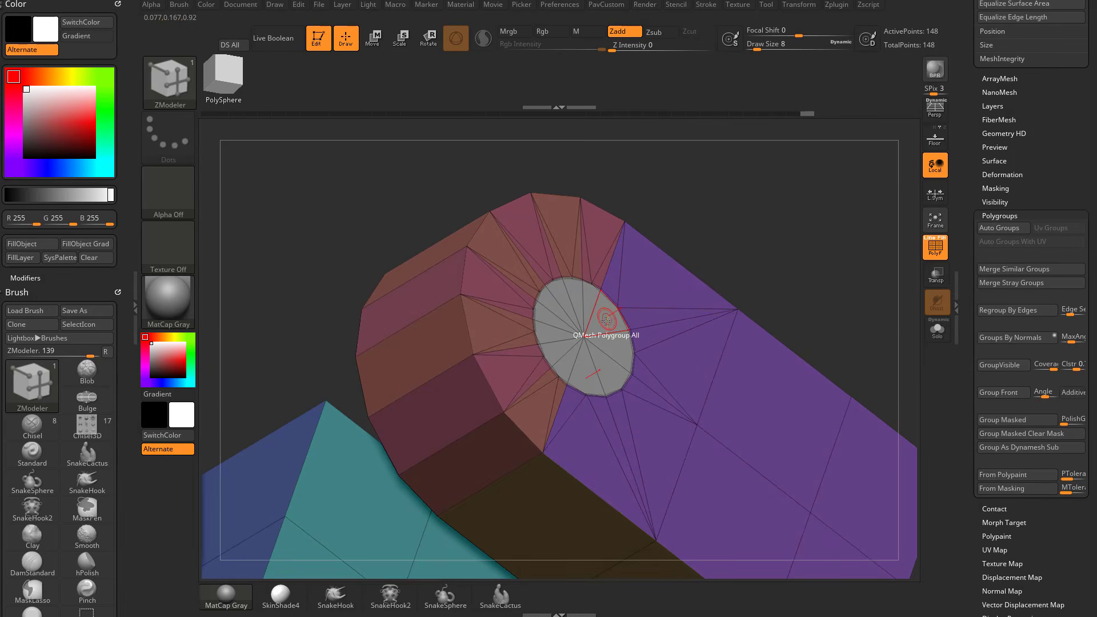
QMesh the marked circle inward with the A Single Poly target to sink a round recess into the rounded end.
key(space)
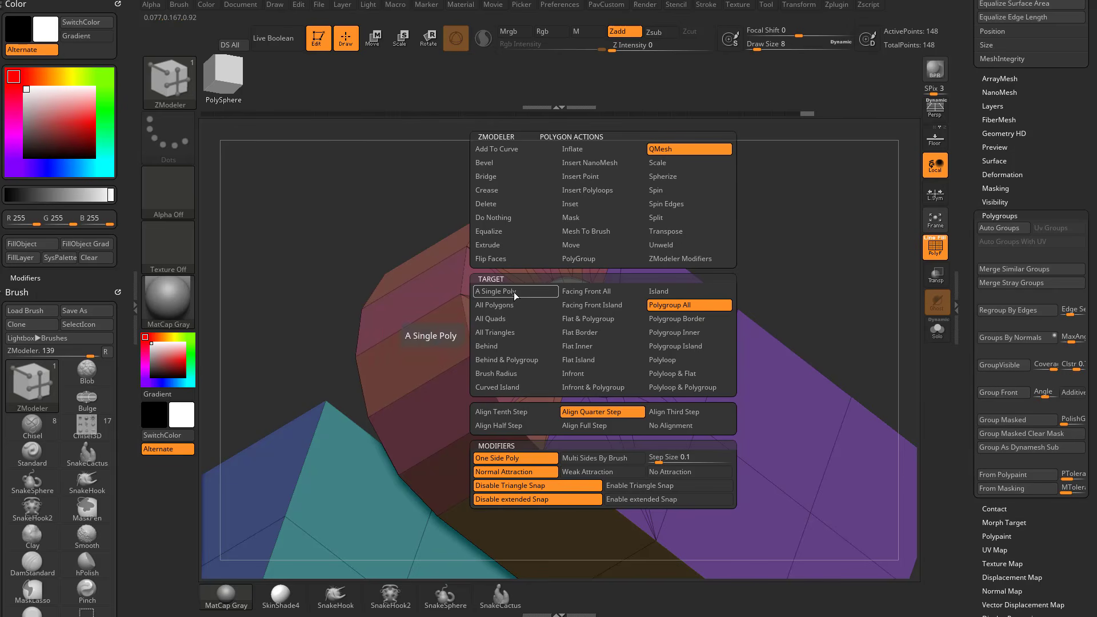
click(497, 291)
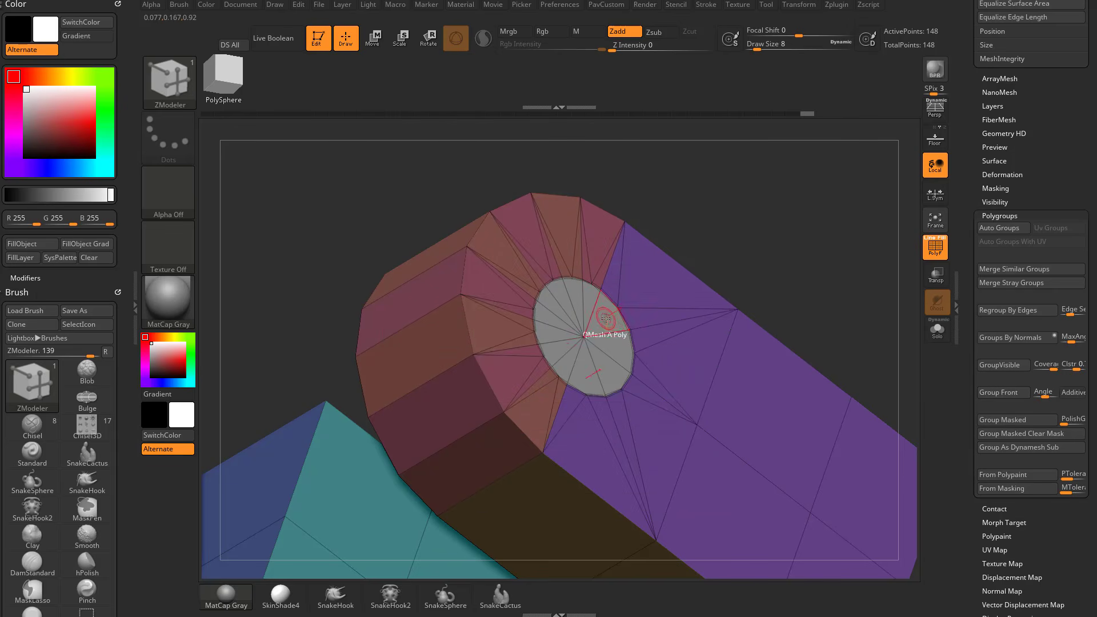
drag(606, 319, 725, 317)
key(ctrl+z)
key(ctrl+z)
drag(605, 317, 570, 334)
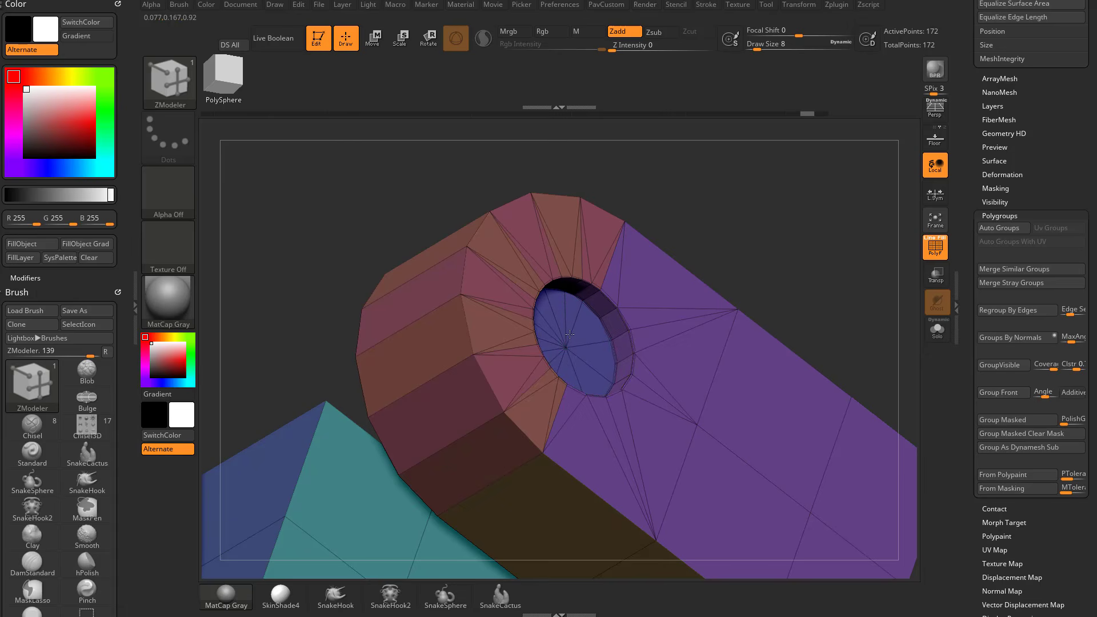
QMesh the recess floor outward with the Polygroup All target and thicken the detached disc into a cylinder above the hole.
key(space)
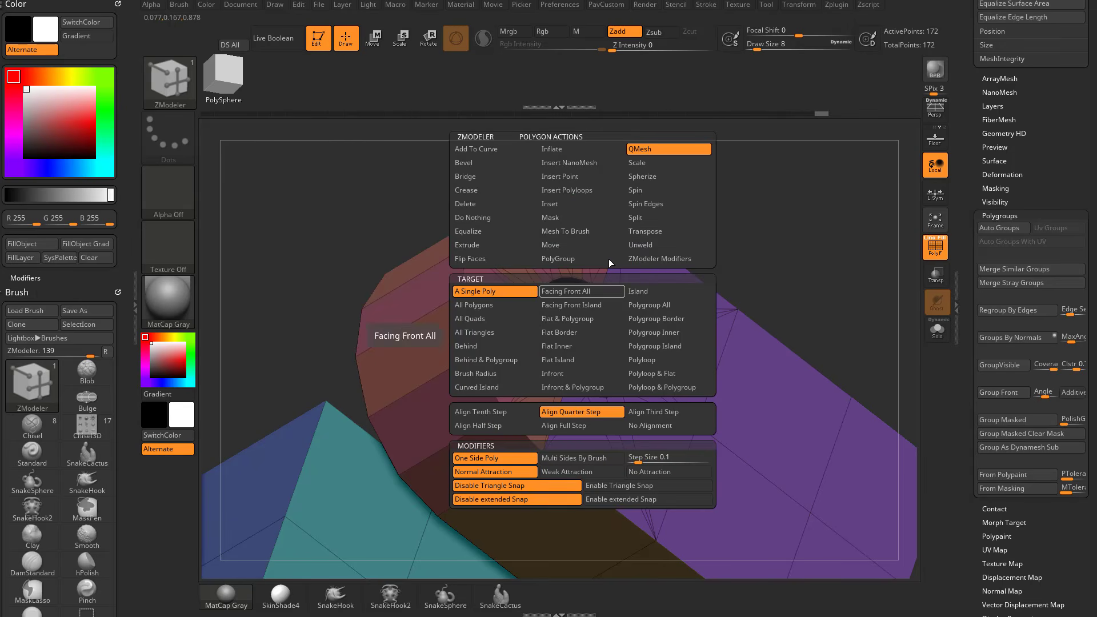
click(697, 305)
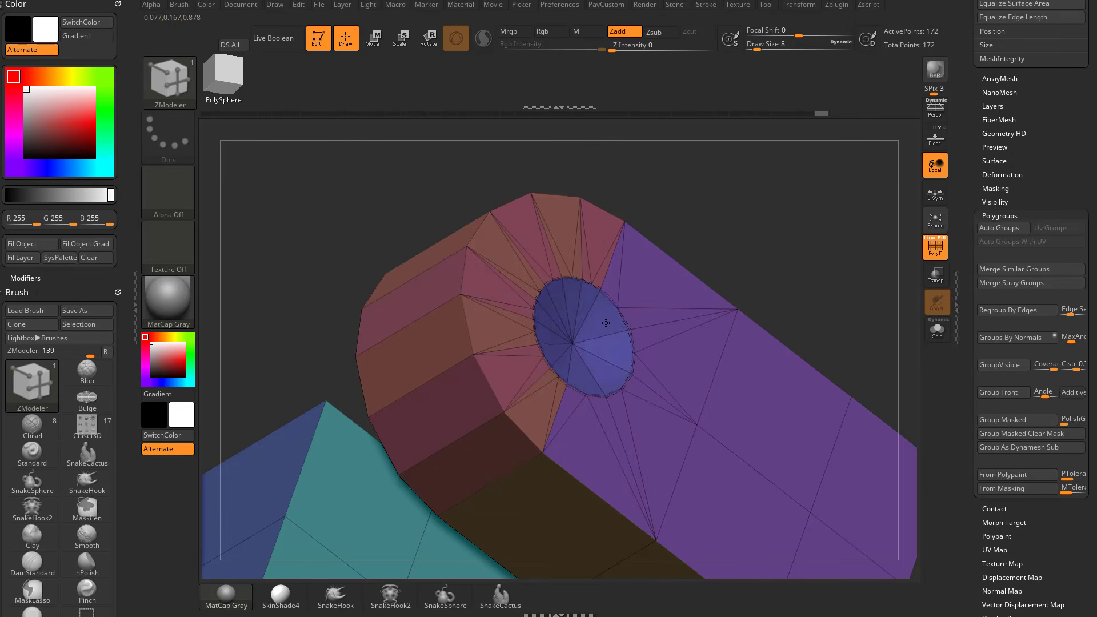
drag(586, 328, 708, 274)
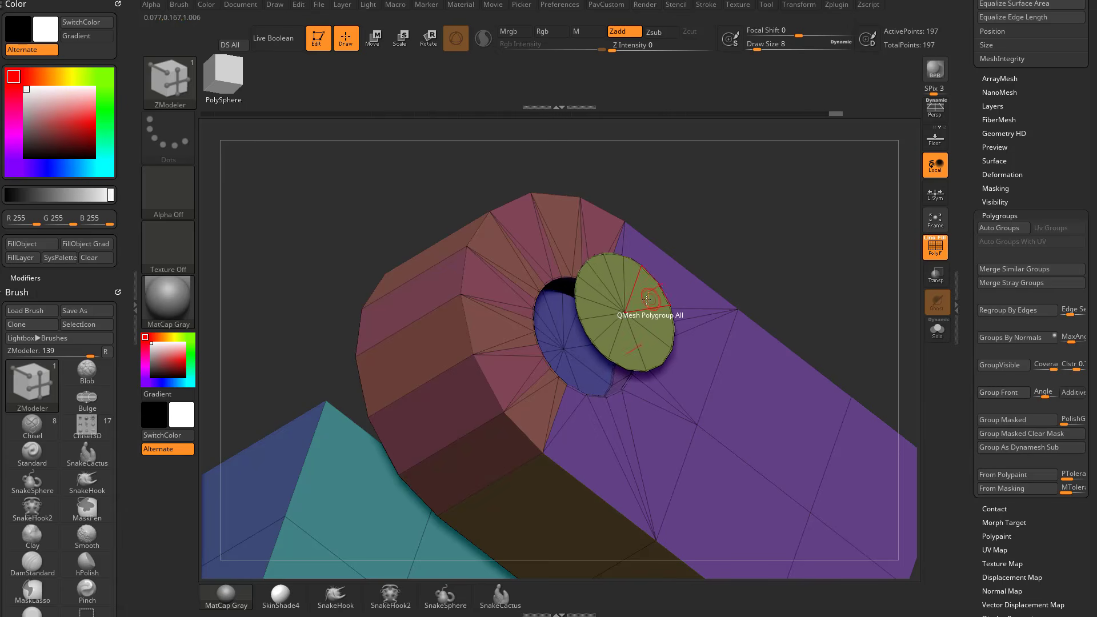
drag(612, 315, 727, 252)
drag(816, 251, 709, 242)
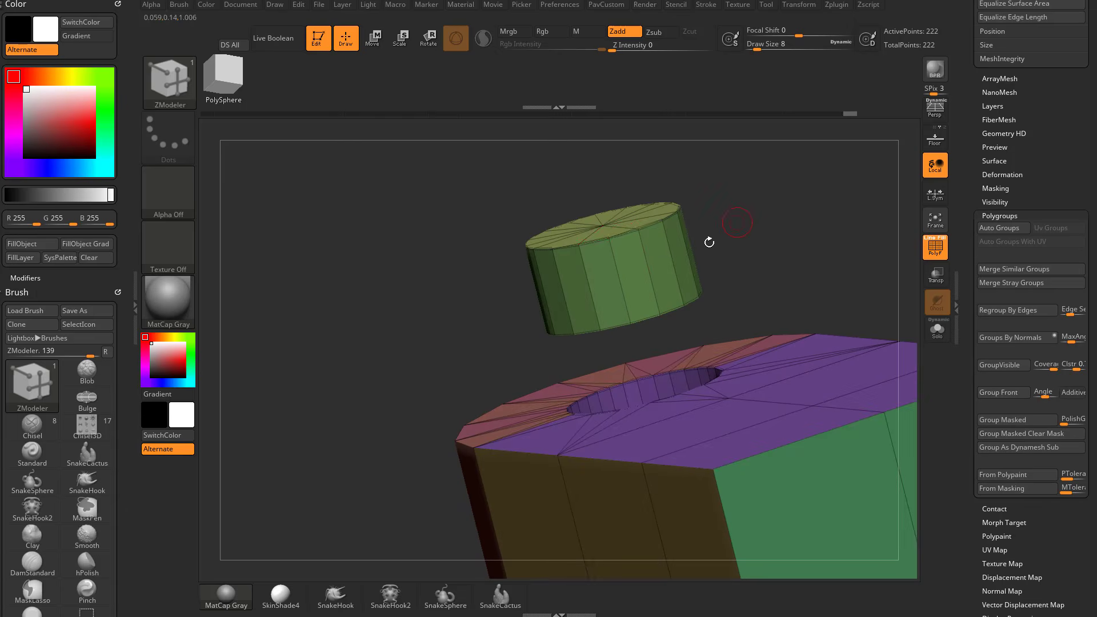
Set the edge action to Bevel with the EdgeLoop Complete target on the detached cylinder.
key(space)
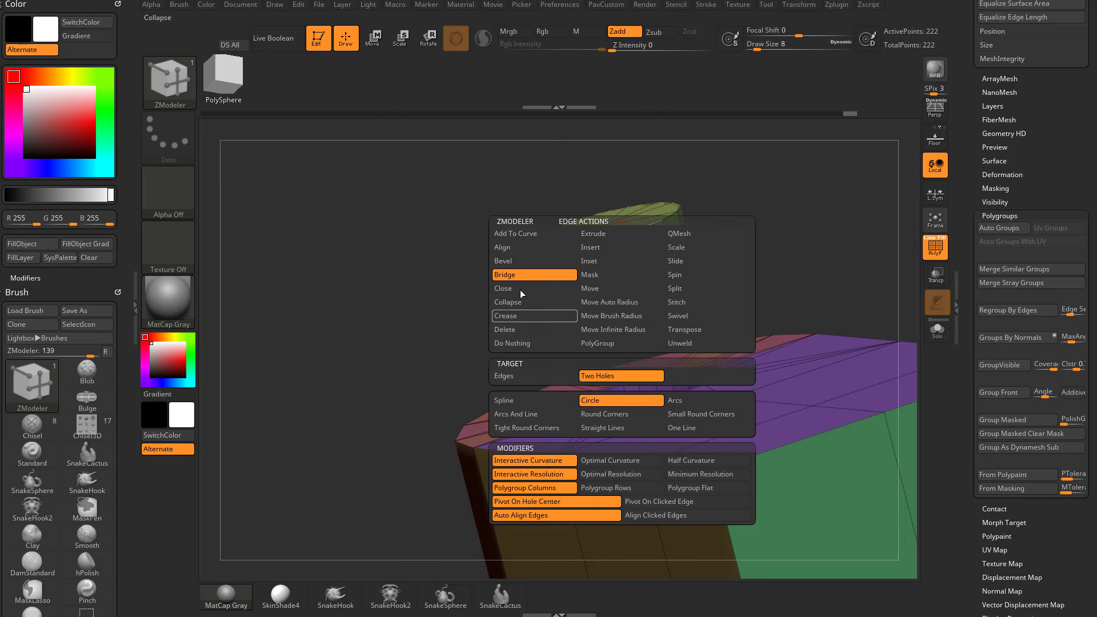
click(525, 262)
click(536, 344)
drag(763, 197, 762, 257)
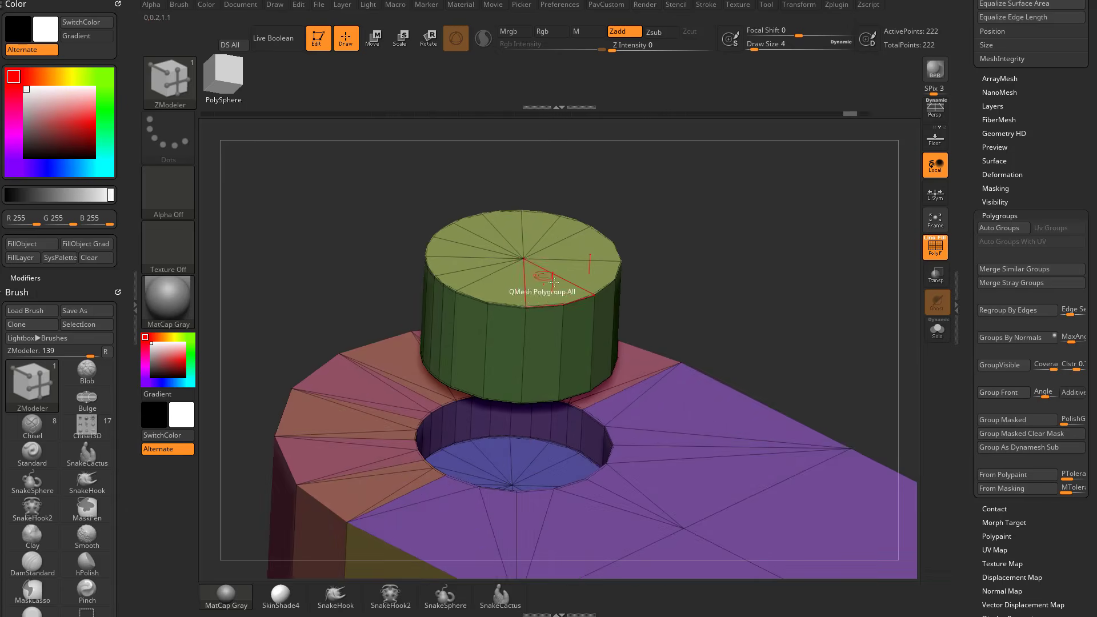
Set the point action to Bridge at the cylinder cap.
key(space)
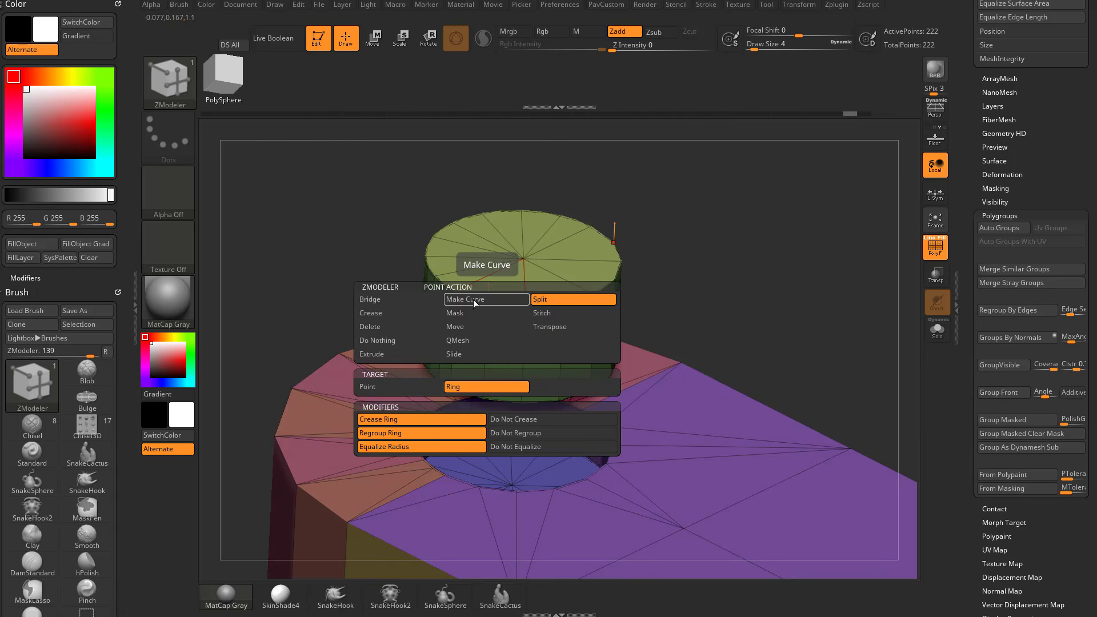
click(370, 298)
click(506, 387)
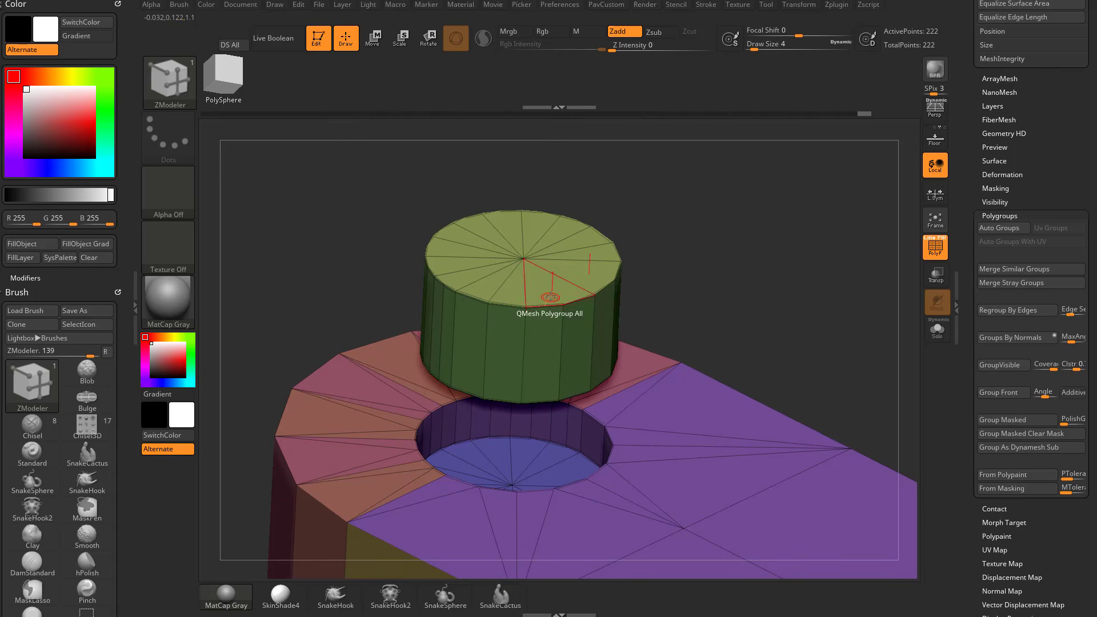
drag(728, 264, 602, 277)
Try the Bevel edge action on the detached cylinder and undo it.
key(space)
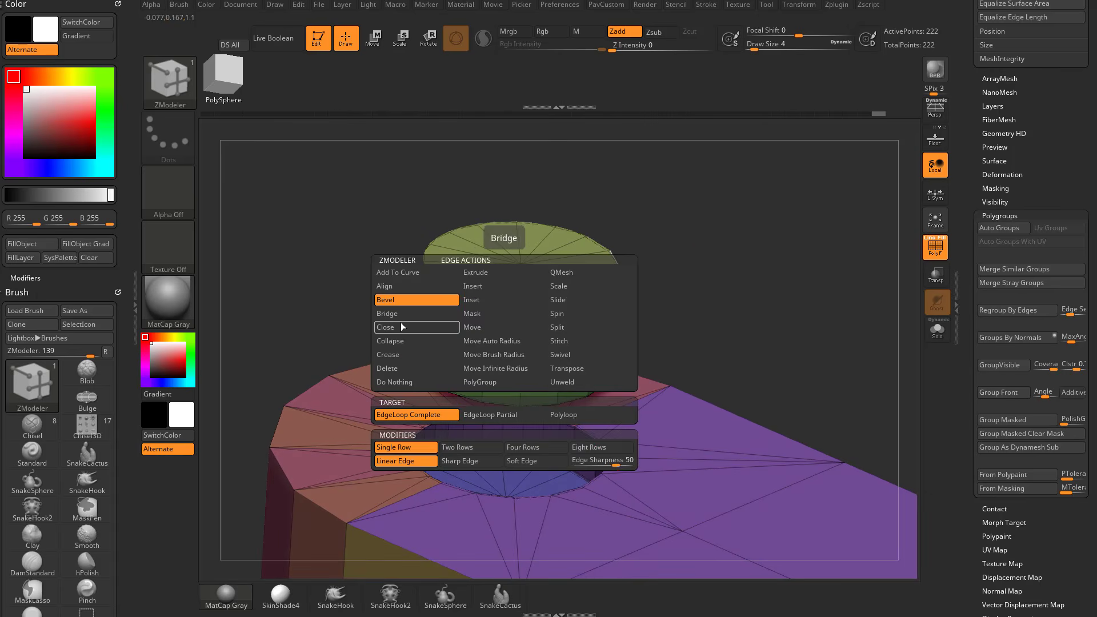
click(477, 413)
drag(627, 189, 605, 220)
drag(495, 300, 517, 323)
drag(674, 195, 637, 218)
key(ctrl+z)
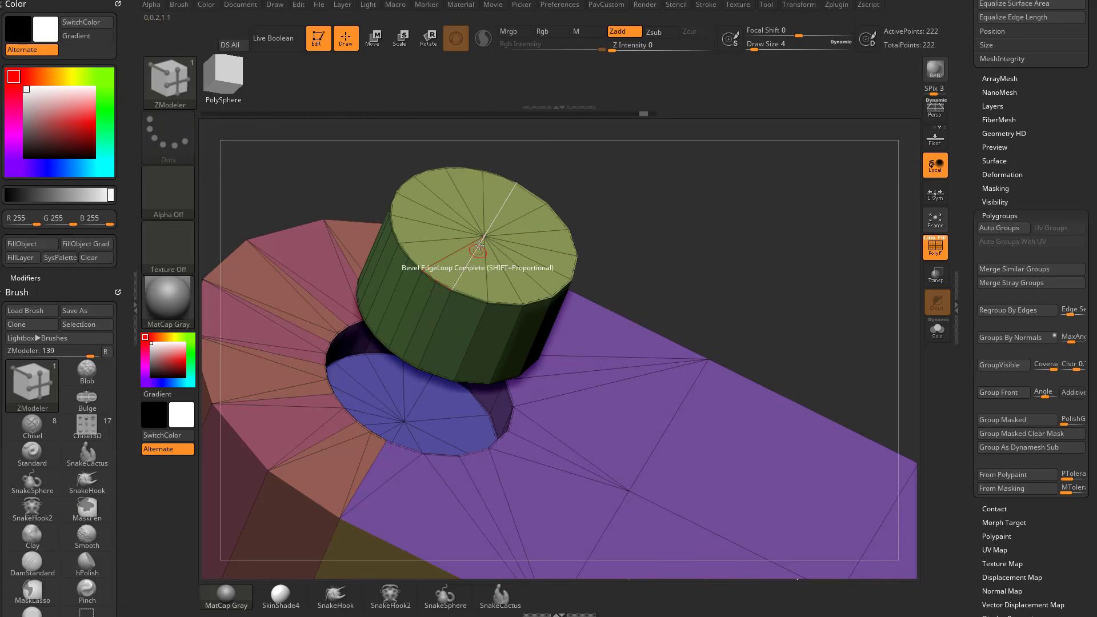
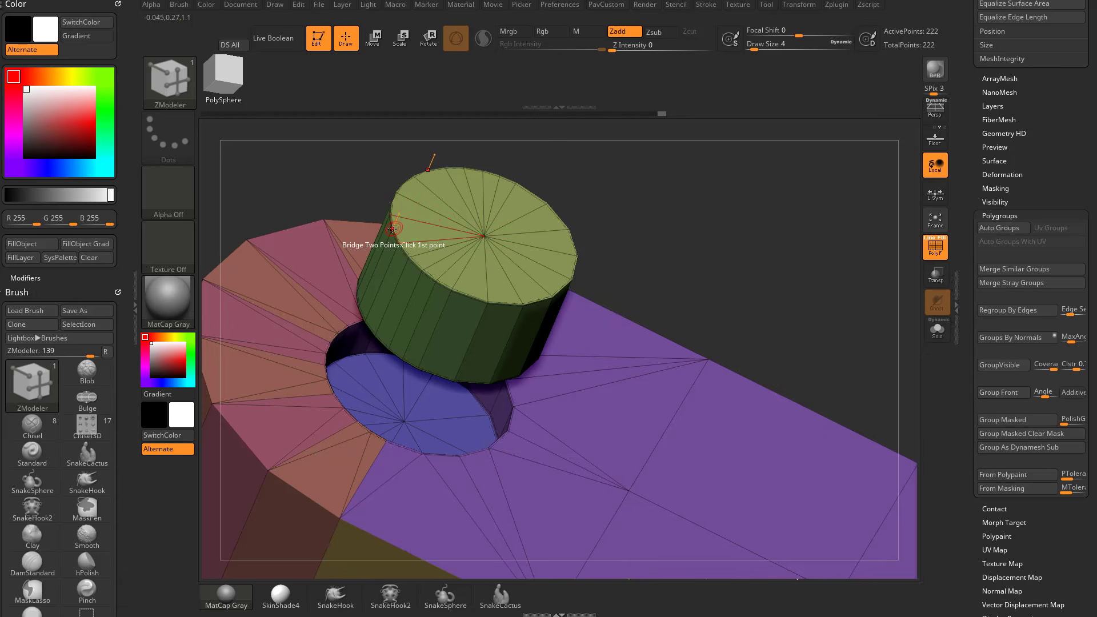
Try bridging two points on the cylinder cap and undo the change.
click(395, 203)
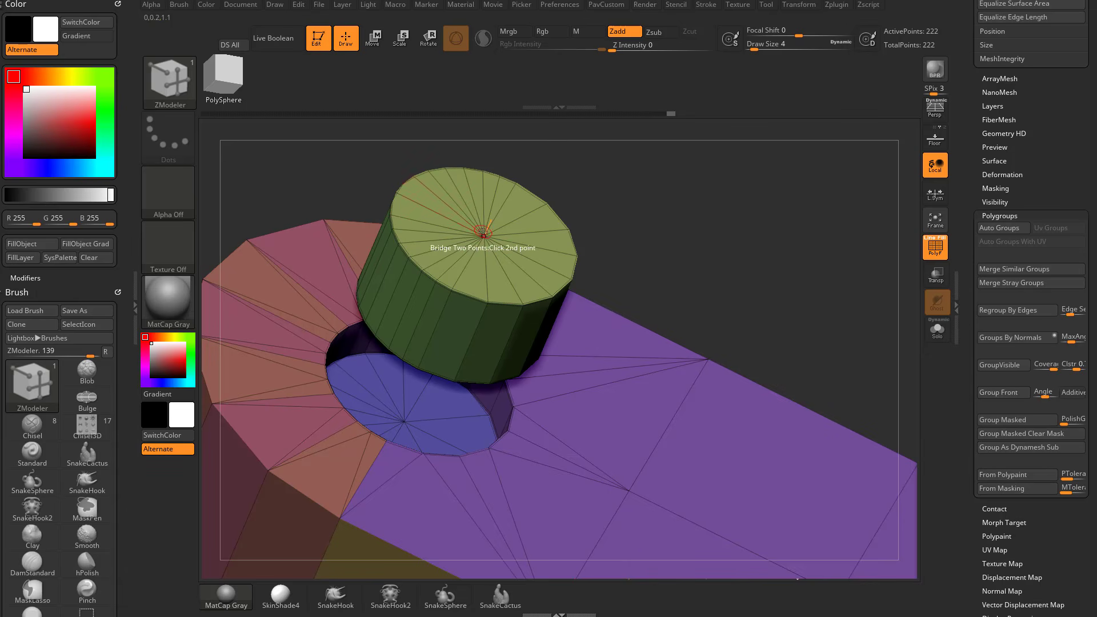
click(400, 195)
drag(663, 197, 656, 220)
key(ctrl+z)
Bevel the edge loop around the detached cylinder's top cap.
click(473, 289)
drag(473, 289, 485, 292)
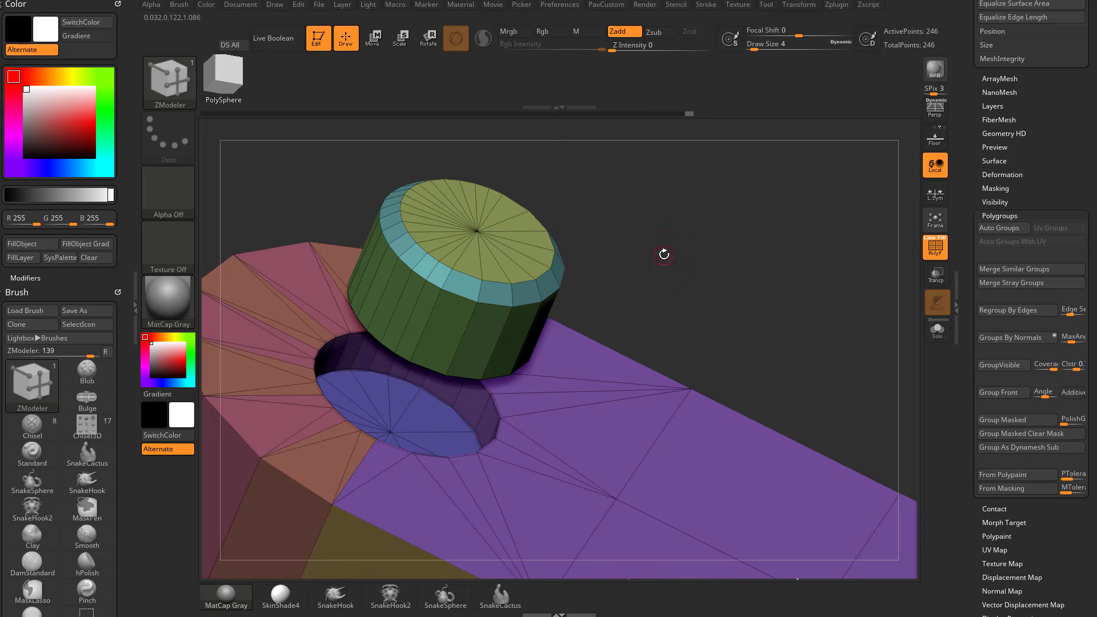
drag(774, 246, 587, 209)
Mask everything except the cylinder, centre the Move gizmo on its cap and lower the cylinder into the hole.
key(w)
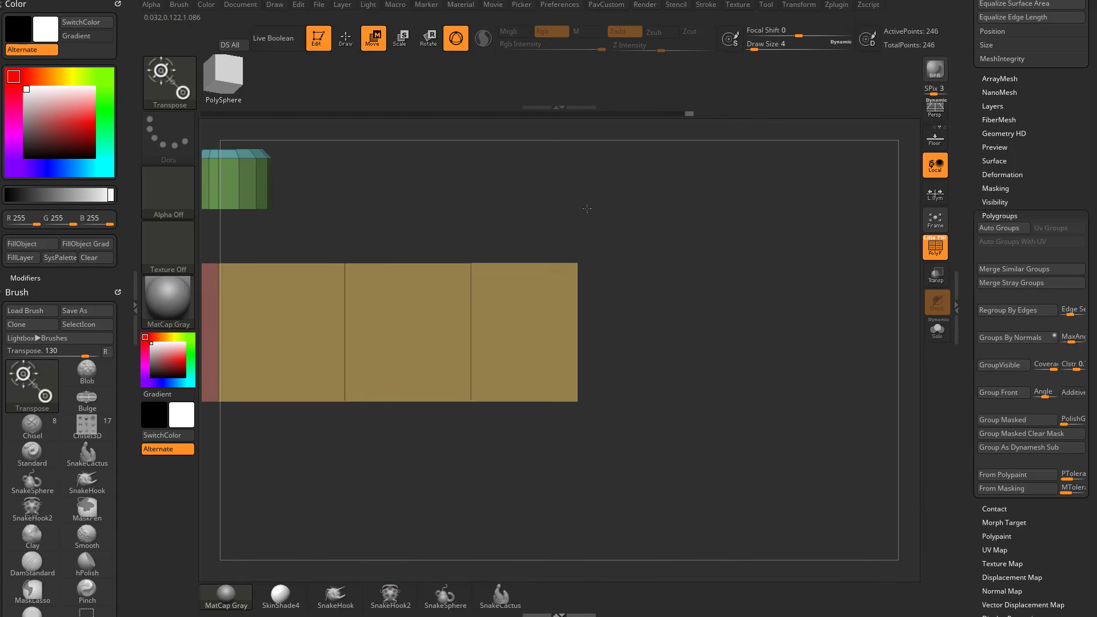
key(f)
drag(604, 252, 619, 248)
ctrl+drag(394, 211, 572, 368)
drag(735, 250, 701, 225)
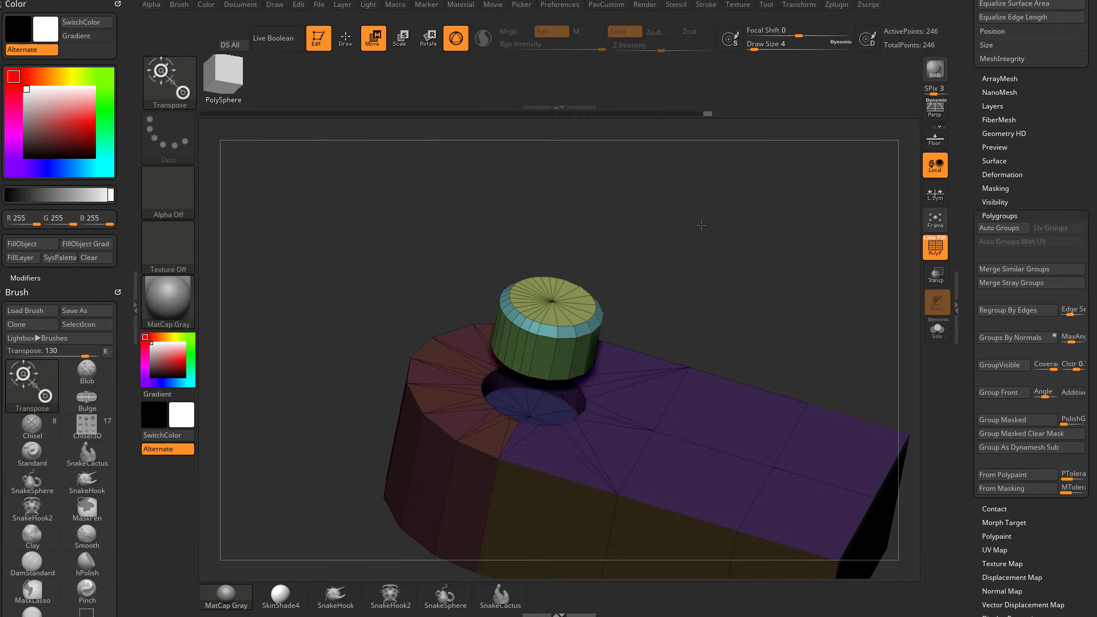
click(550, 300)
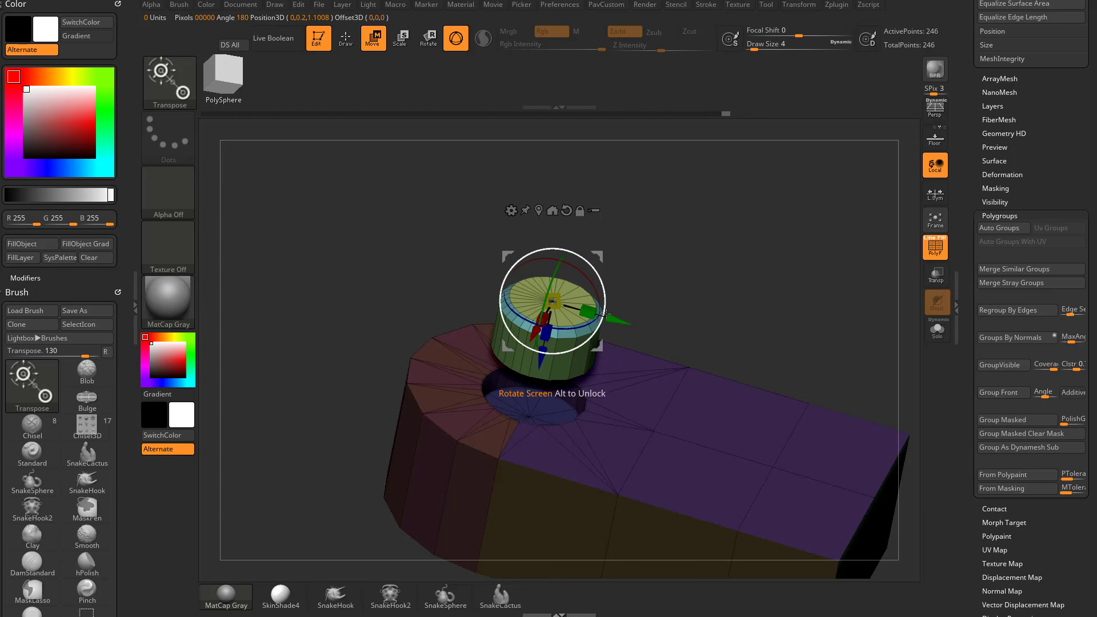
mouse_move(541, 362)
mouse_down()
mouse_move(525, 440)
mouse_move(528, 424)
mouse_up()
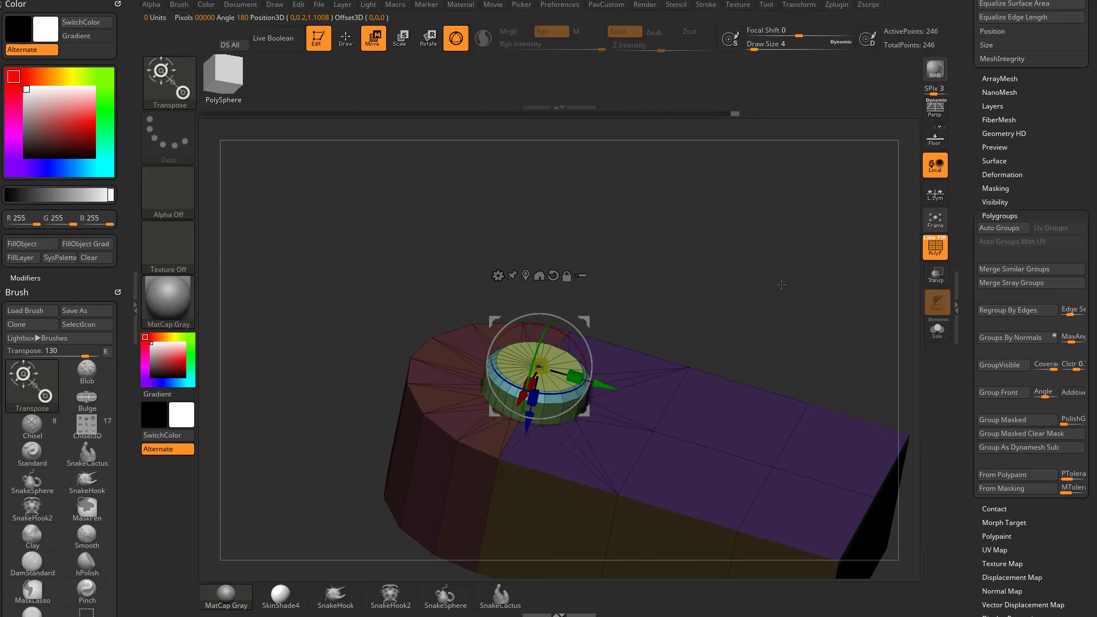
Hide the cylinder and delete the hidden geometry with Del Hidden.
mouse_move(783, 281)
mouse_down()
mouse_move(698, 242)
mouse_move(783, 277)
mouse_move(748, 283)
mouse_move(808, 272)
mouse_move(746, 227)
mouse_move(770, 269)
mouse_move(668, 233)
mouse_move(766, 235)
mouse_move(577, 262)
mouse_up()
key(q)
mouse_move(478, 314)
ctrl+shift+mouse_down()
mouse_move(588, 362)
mouse_move(451, 240)
ctrl+shift+mouse_up()
mouse_move(766, 232)
mouse_down()
mouse_move(691, 246)
mouse_move(772, 270)
mouse_move(808, 299)
mouse_up()
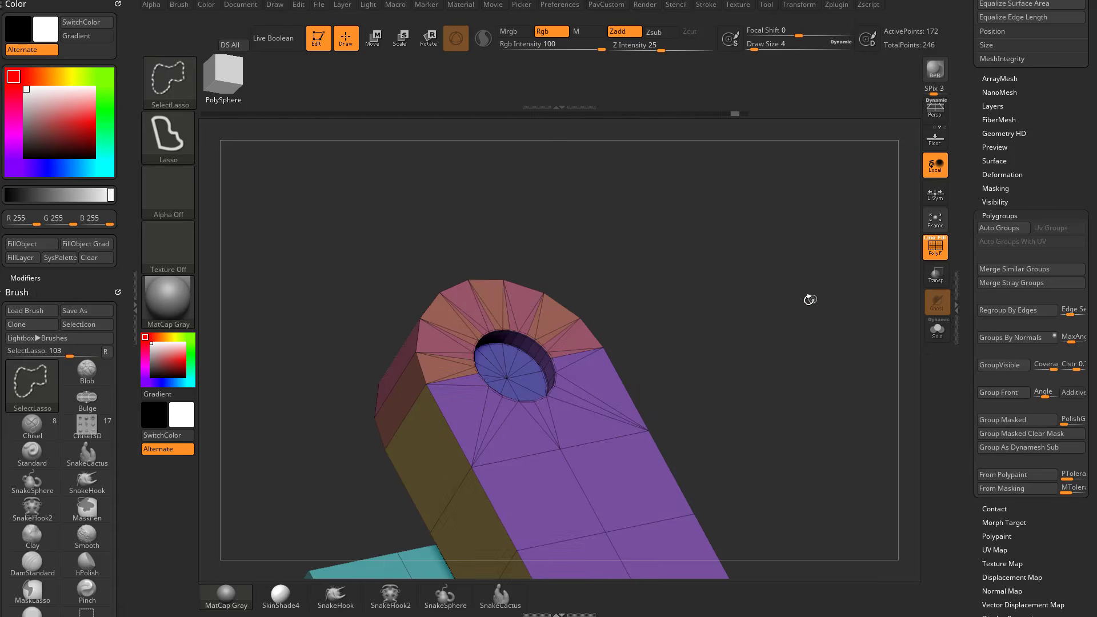
click(997, 216)
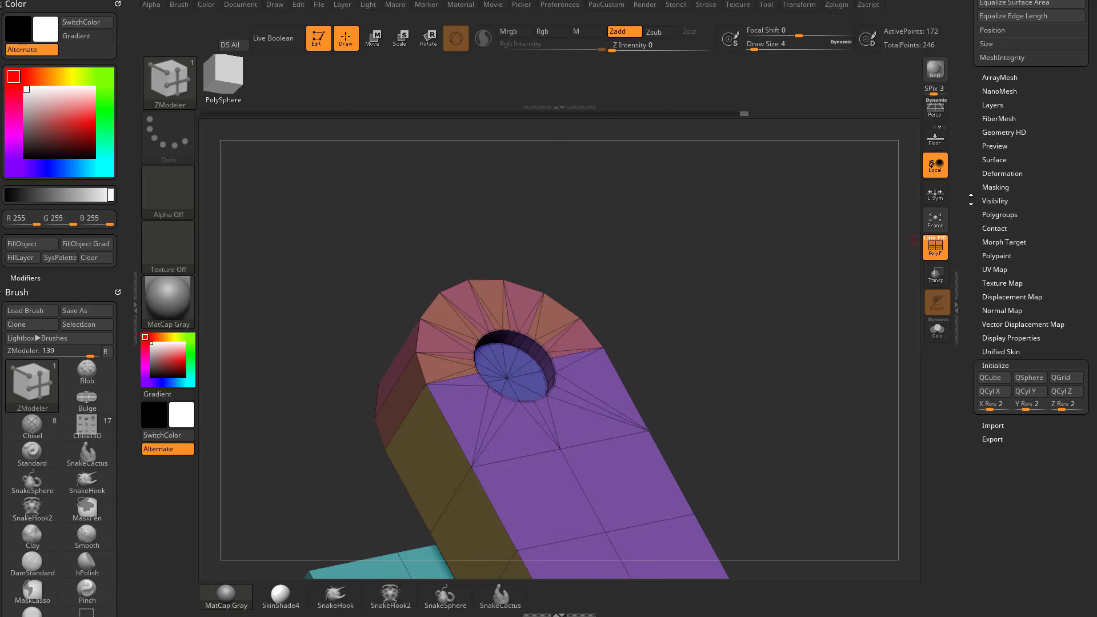
scroll(985, 130, up, 10)
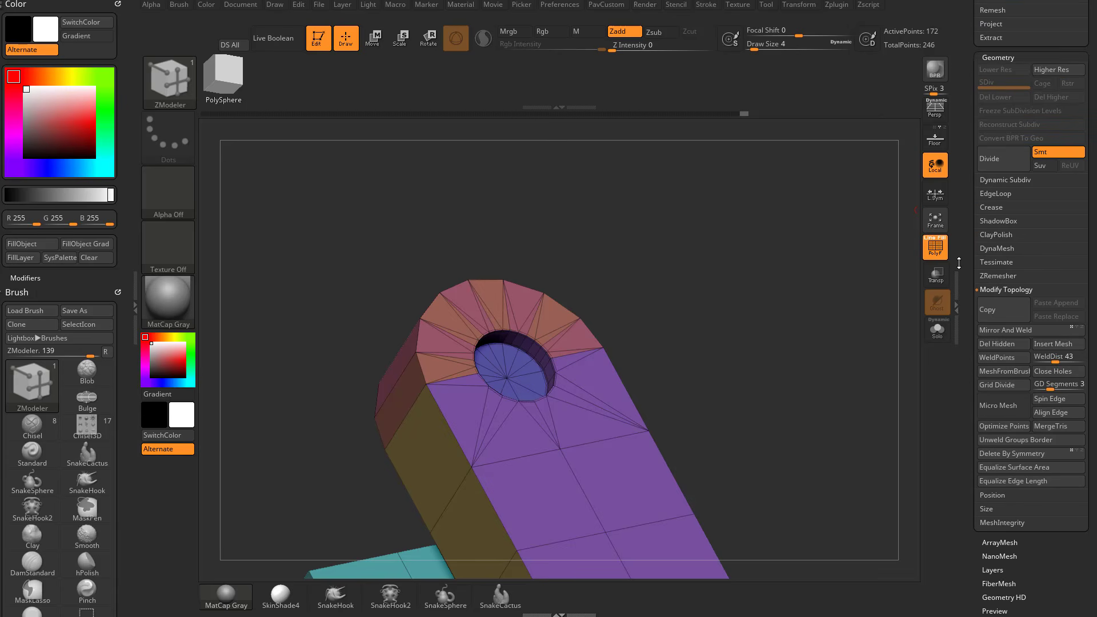
click(1003, 323)
click(1003, 322)
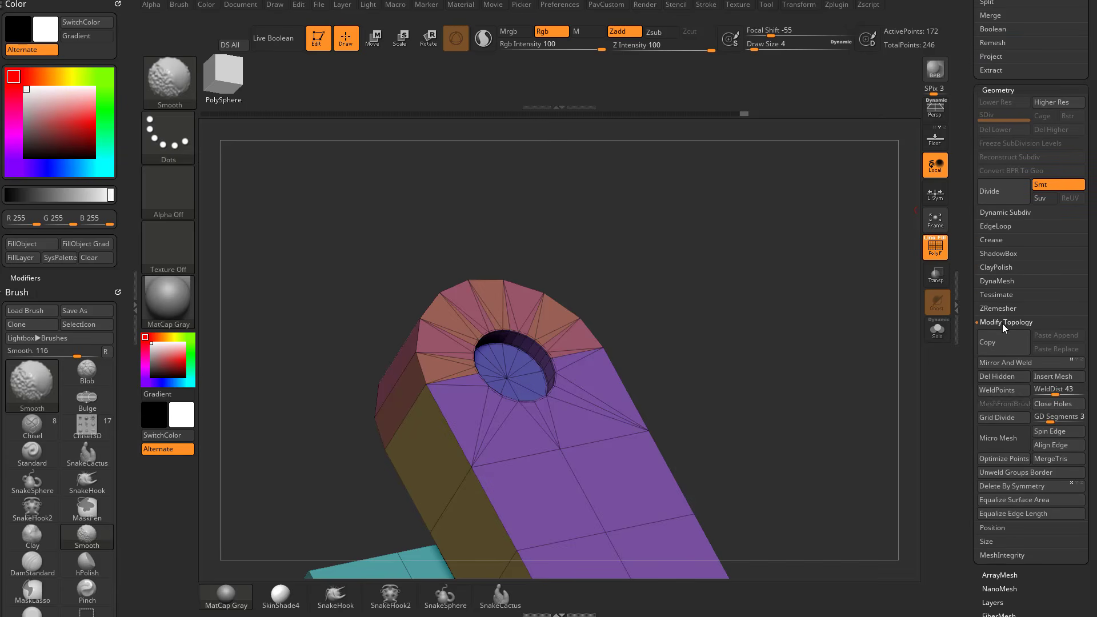
scroll(994, 325, down, 2)
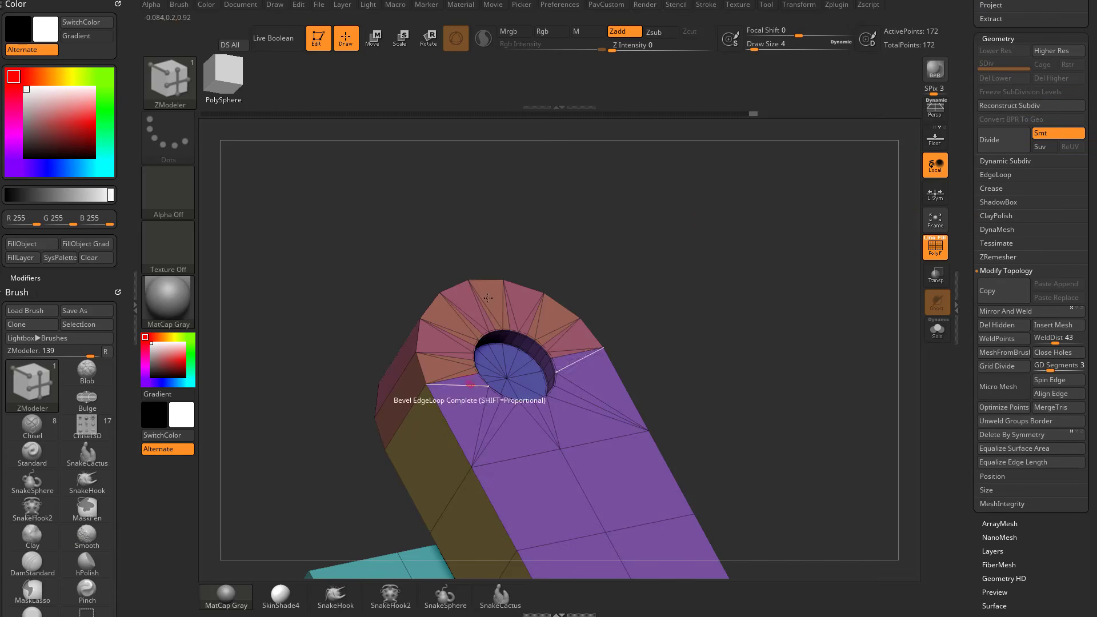
Set the draw size to 17 and QMesh the recess floor with Polygroup All through the block to open a through hole.
mouse_move(738, 271)
mouse_down()
mouse_move(749, 248)
mouse_move(729, 290)
mouse_up()
key(s)
drag(743, 290, 720, 299)
key(space)
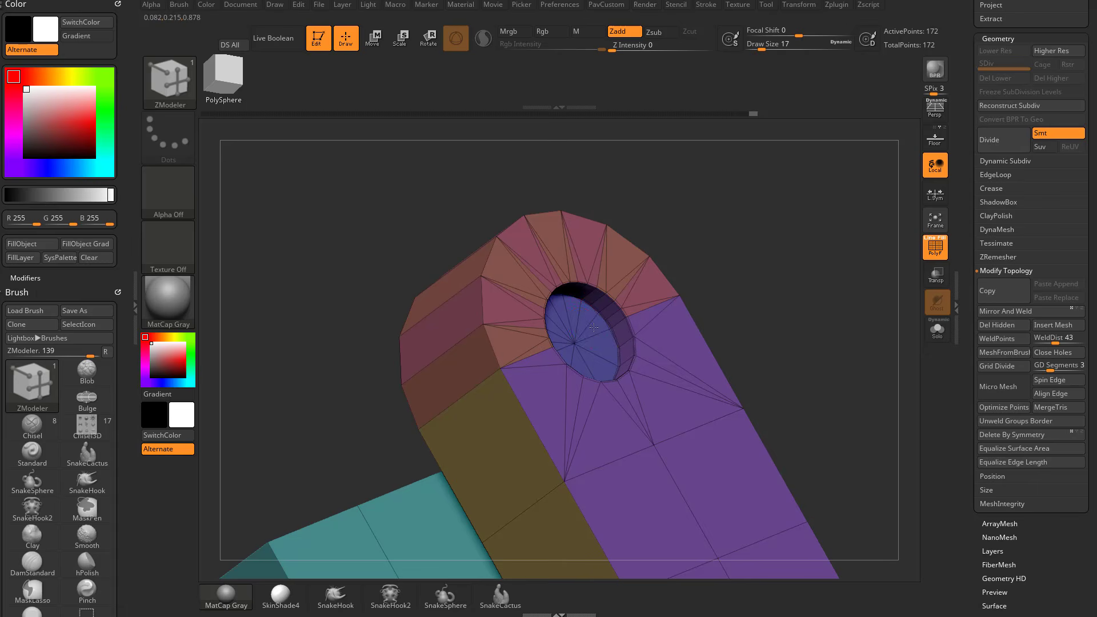
click(593, 327)
drag(769, 239, 783, 297)
key(ctrl+z)
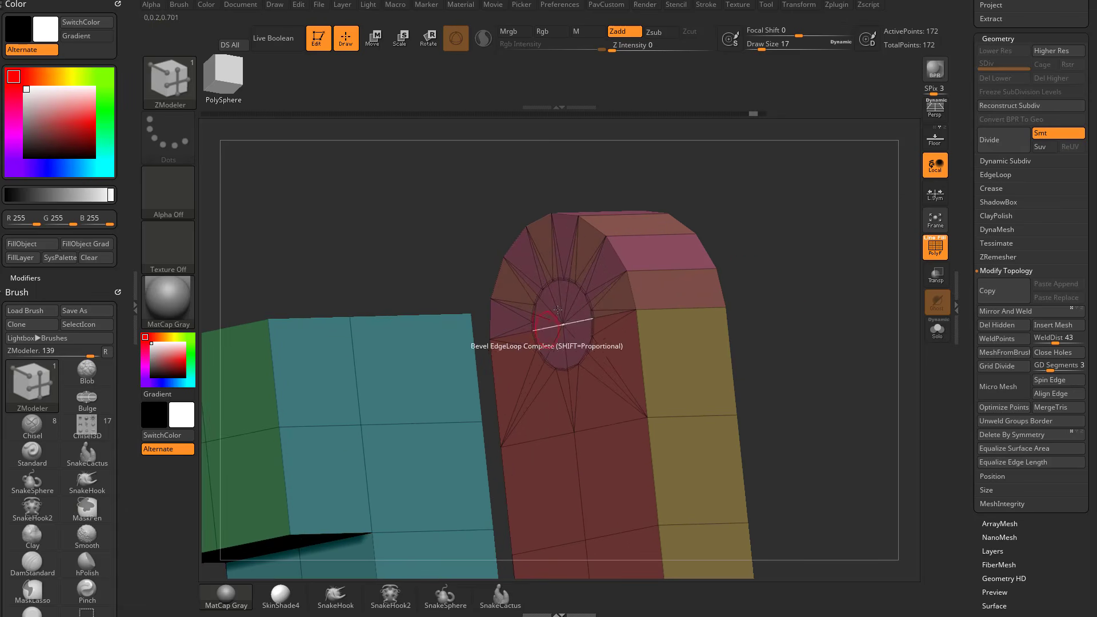
drag(800, 257, 657, 303)
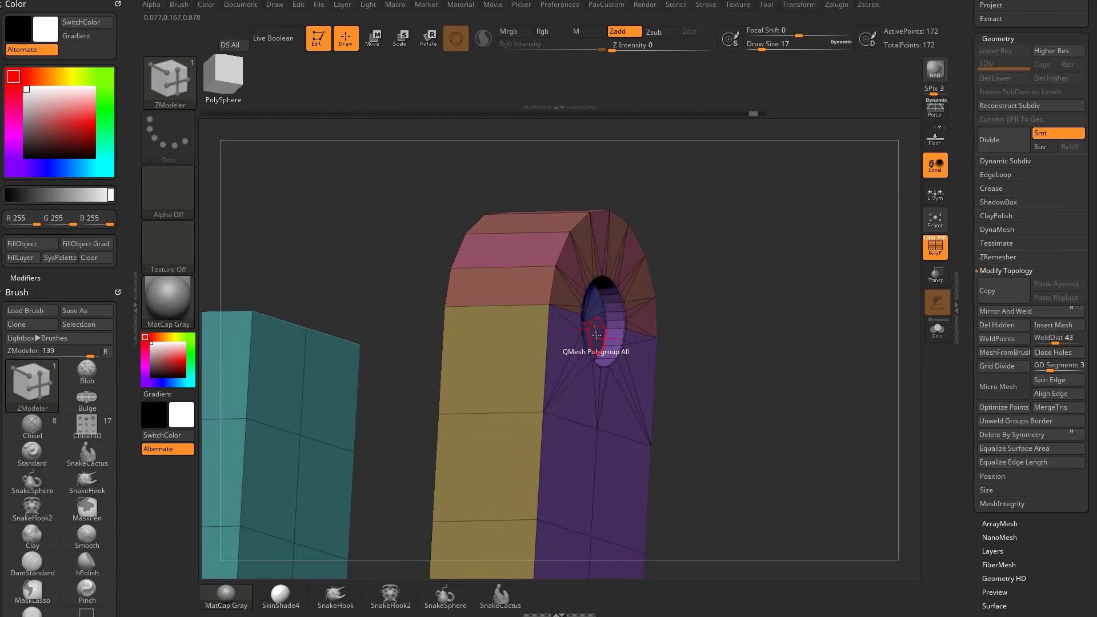
drag(595, 334, 574, 334)
mouse_move(745, 253)
mouse_down()
mouse_move(736, 247)
mouse_move(704, 297)
mouse_move(753, 258)
mouse_up()
Set the edge action to Insert with the Single EdgeLoop target and insert an edge loop around the hole's inner wall.
key(space)
click(607, 286)
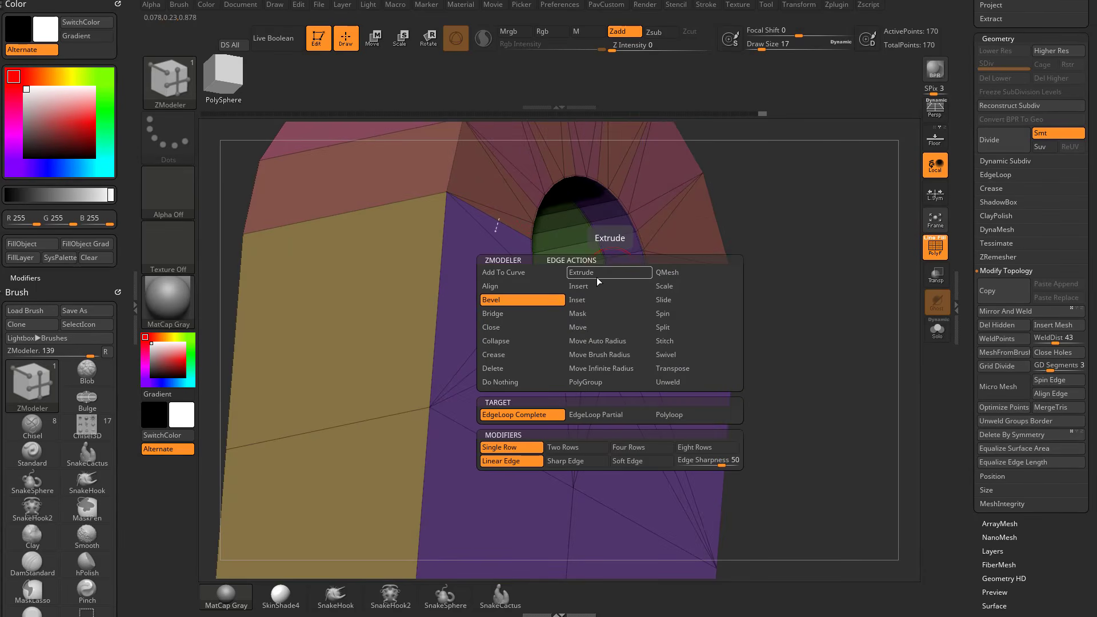
click(597, 416)
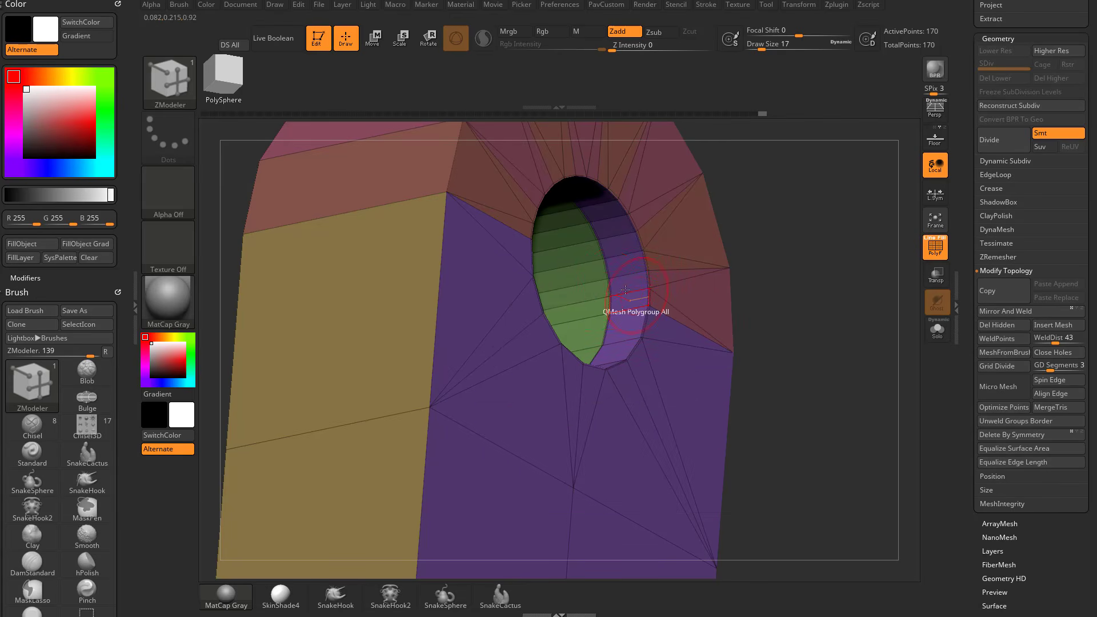
alt+click(609, 290)
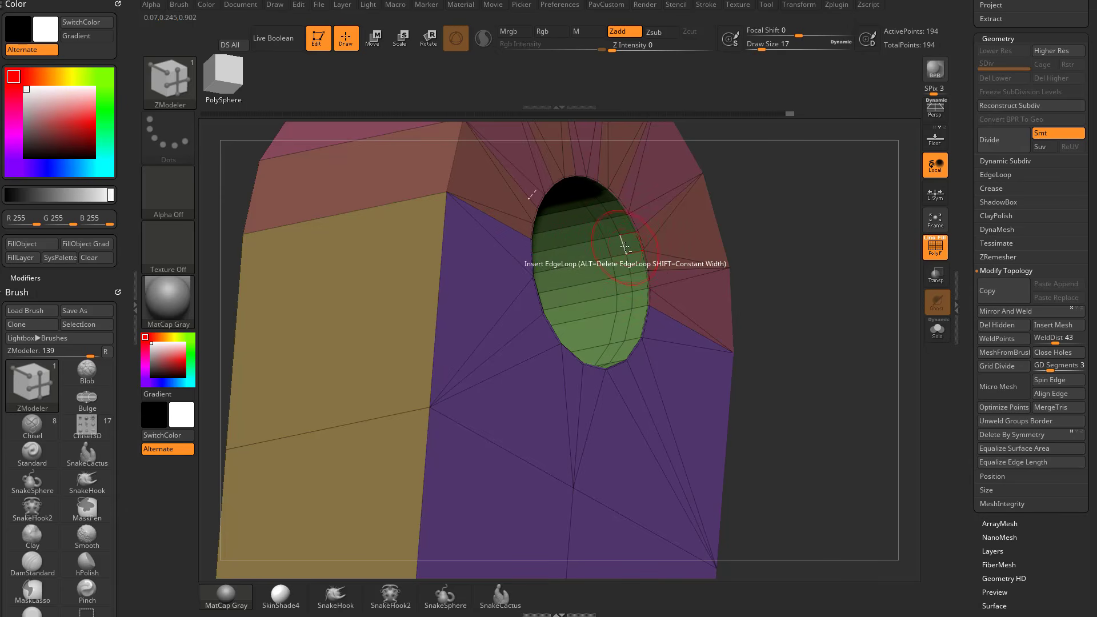
alt+click(607, 249)
key(ctrl+z)
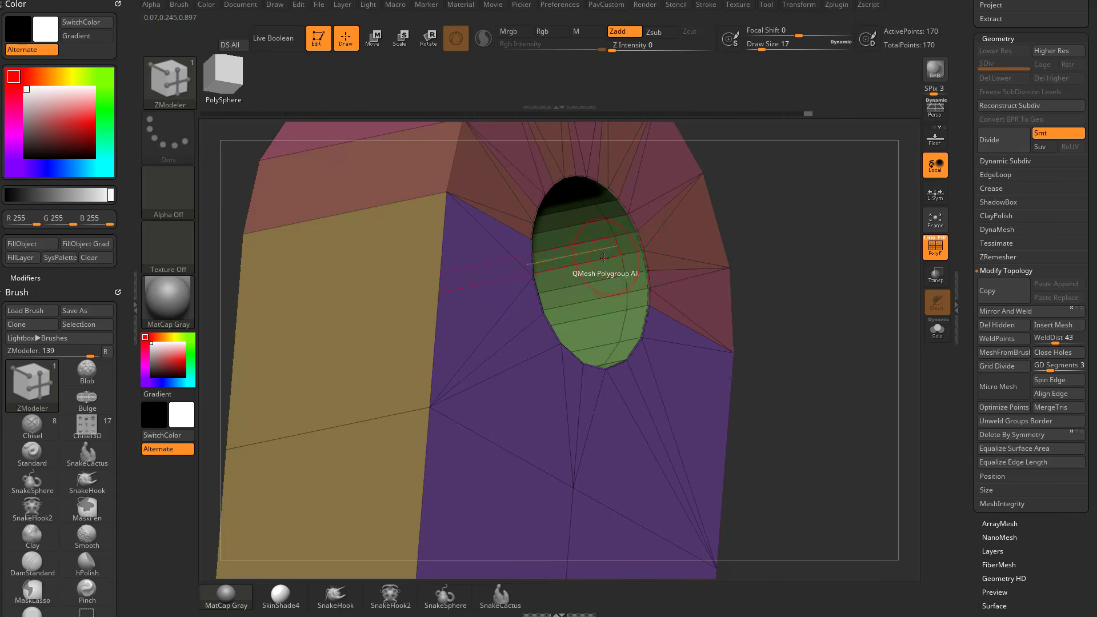
Set the edge action to PolyGroup with the Polyloop target and give the narrow band inside the hole its own polygroup.
key(space)
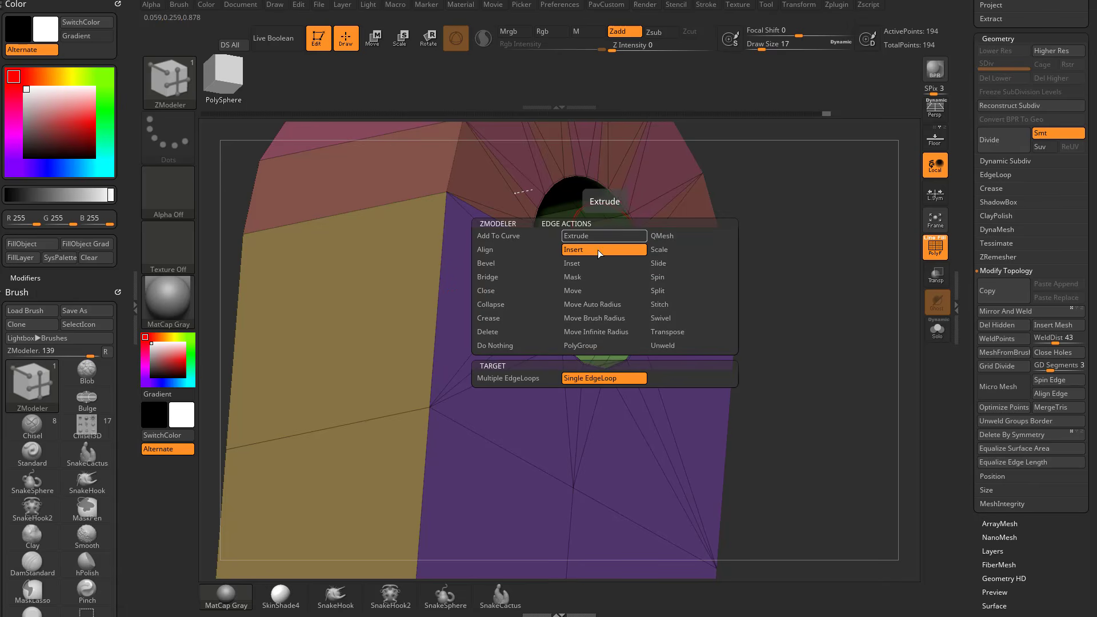
click(580, 346)
click(509, 383)
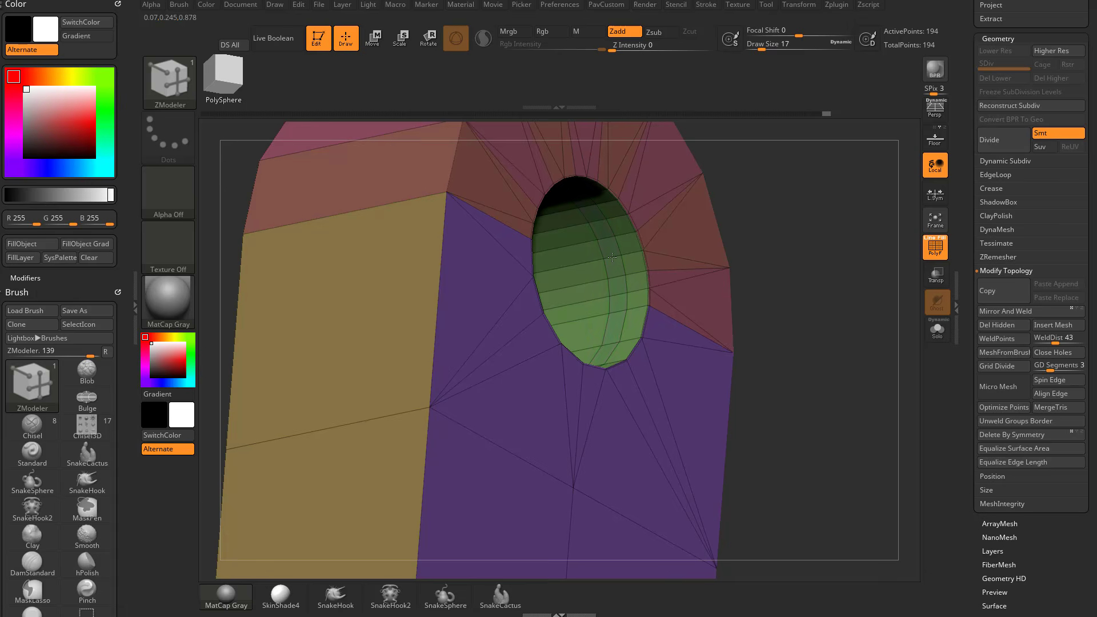
click(612, 258)
QMesh the band inward with the Polygroup All target to form a raised ring inside the hole.
key(space)
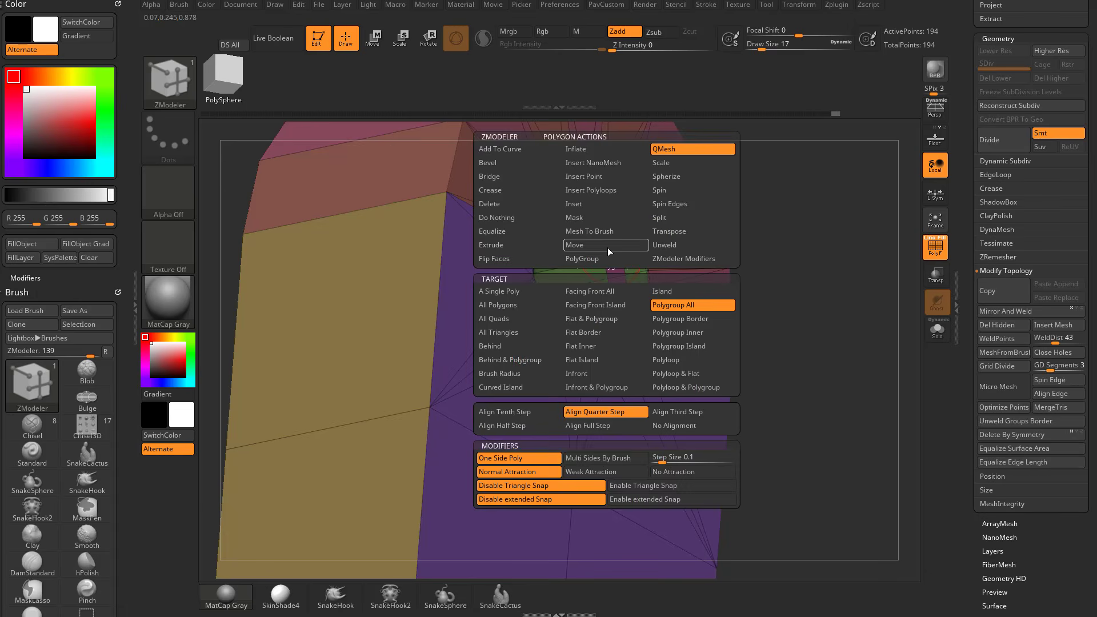
drag(798, 235, 757, 238)
drag(613, 261, 592, 269)
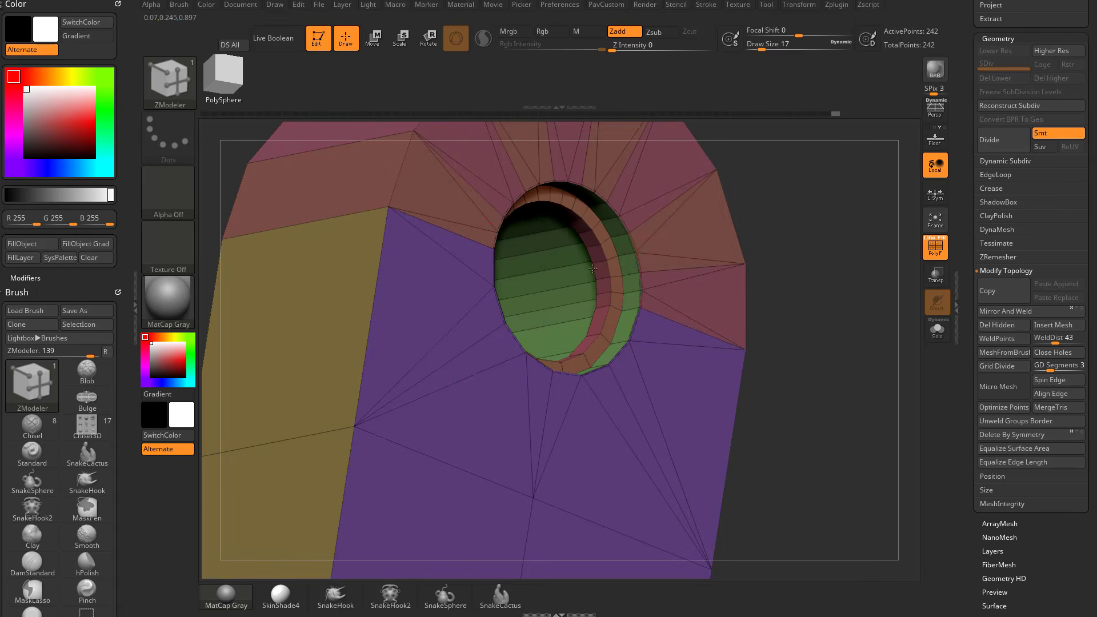
drag(828, 252, 847, 394)
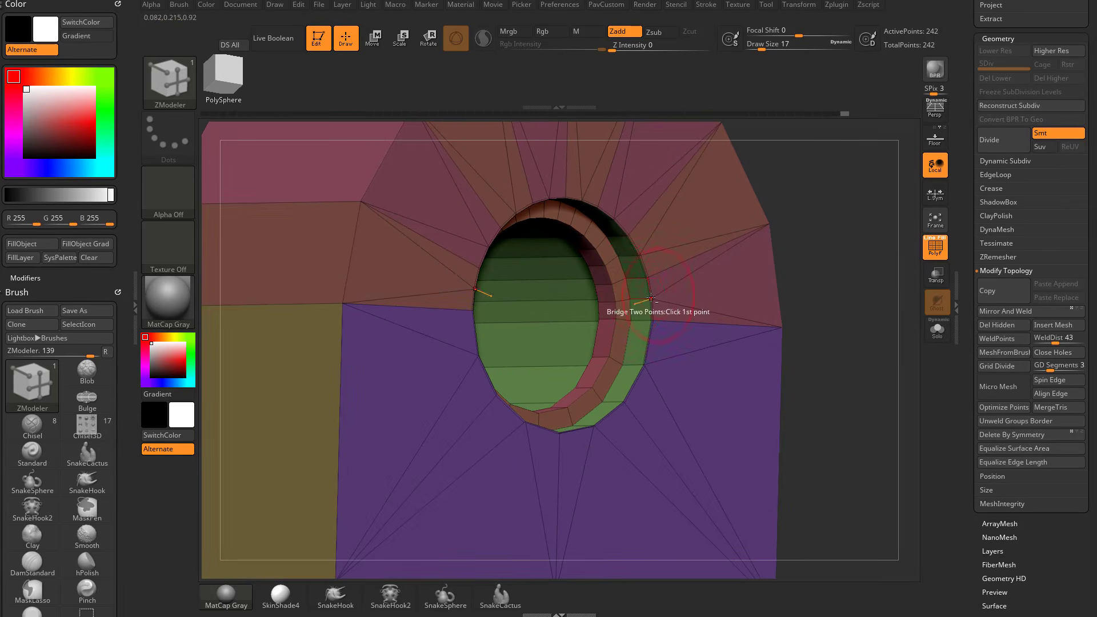
Set QMesh to the A Single Poly target with draw size 5 and push one ring polygon back to cut a gap.
key(space)
click(504, 291)
alt+drag(840, 172, 832, 226)
key(s)
click(609, 298)
drag(603, 309, 631, 305)
drag(855, 232, 831, 215)
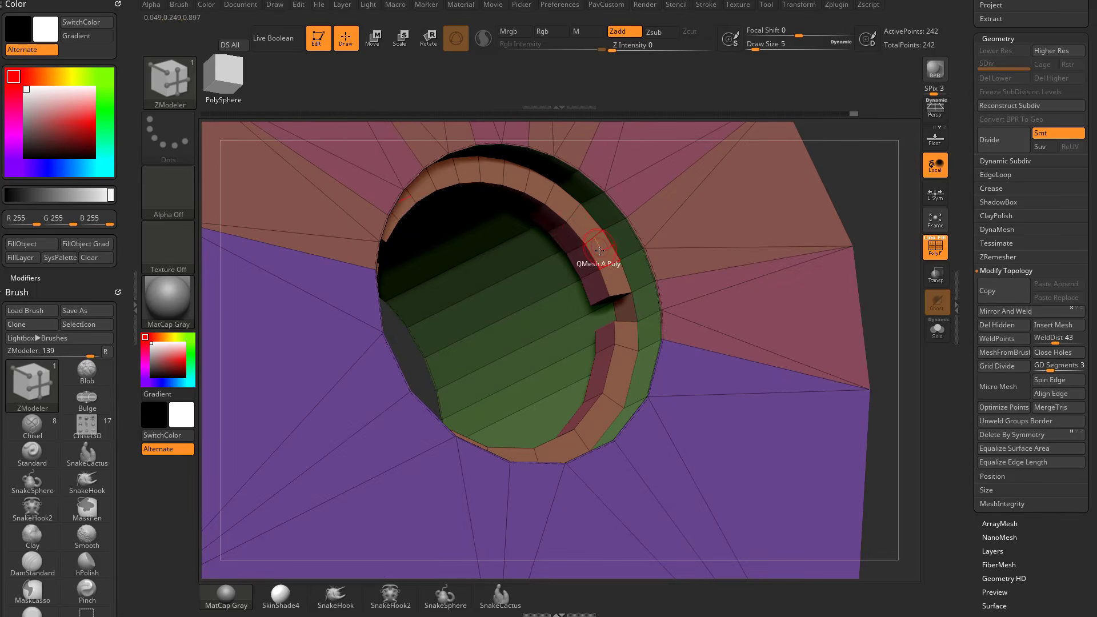
QMesh alternate polygons of the ring back into the hole wall to leave separate block-shaped teeth.
click(600, 252)
click(560, 202)
click(516, 176)
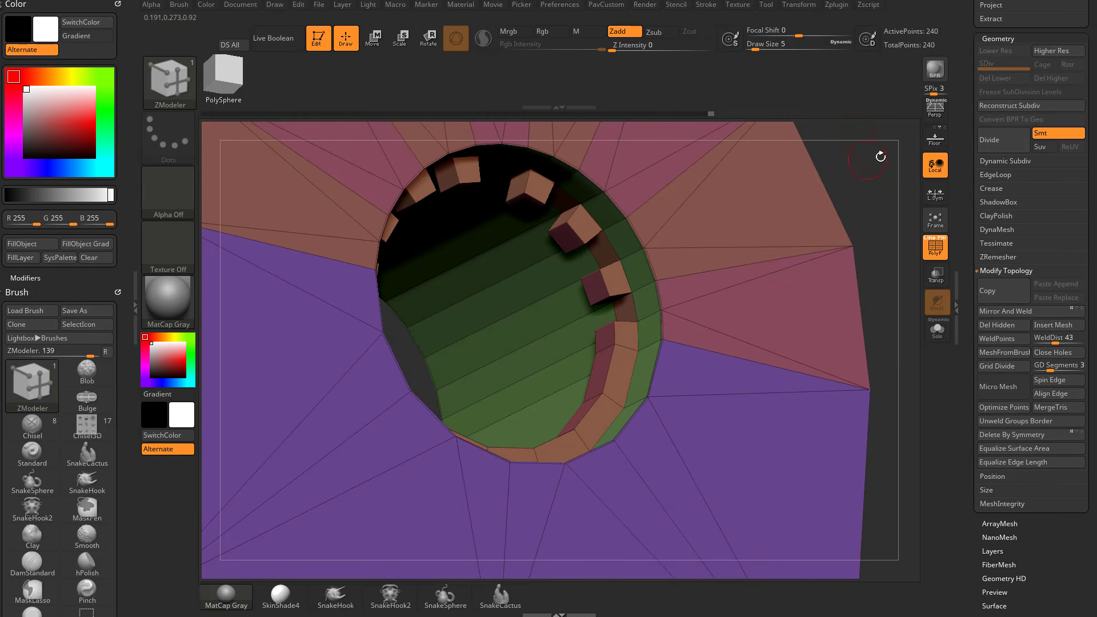
drag(881, 157, 851, 228)
click(606, 334)
Assign a single polygroup to the polyloop running along the arched block's side and over its rounded end.
alt+drag(863, 337, 823, 245)
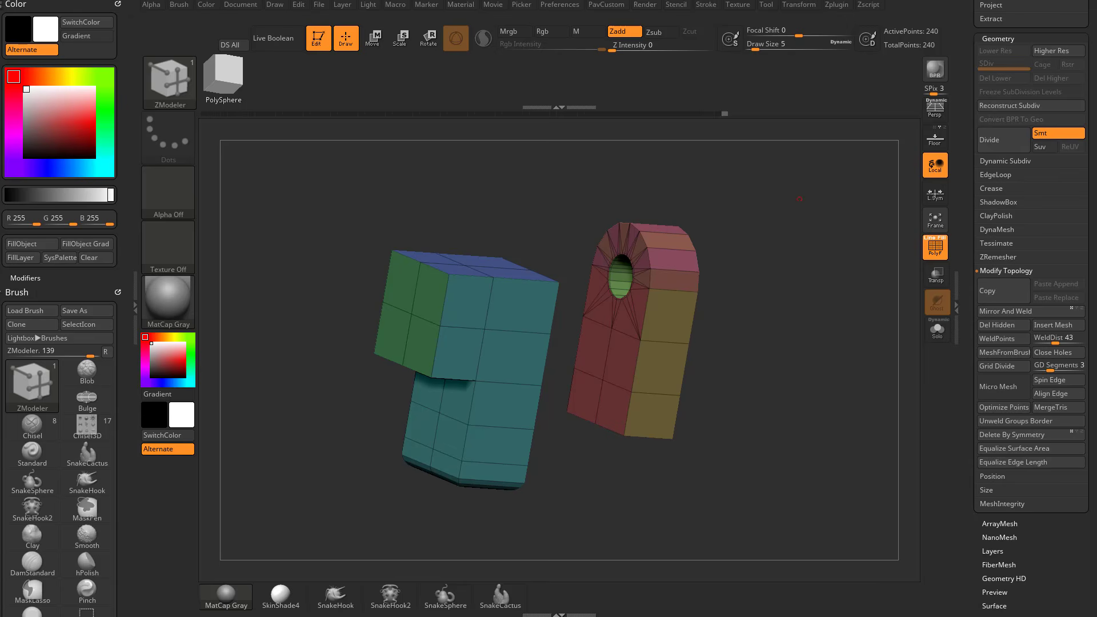
mouse_move(785, 247)
mouse_down()
mouse_move(796, 233)
mouse_move(804, 247)
mouse_up()
alt+drag(804, 248, 818, 232)
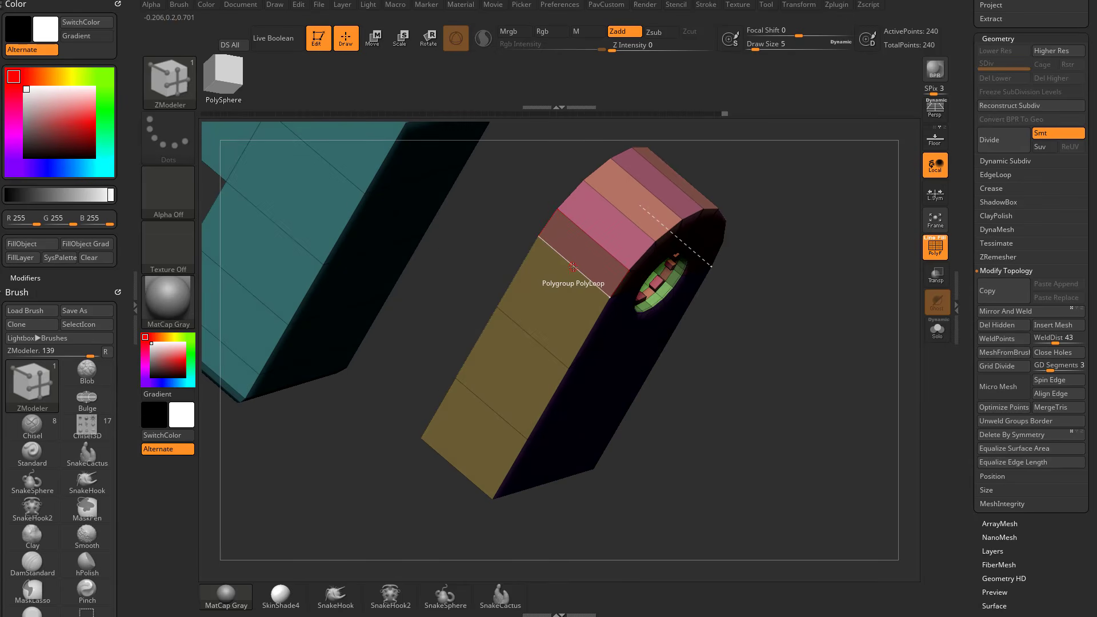
key(space)
click(579, 270)
click(578, 269)
click(579, 270)
click(578, 269)
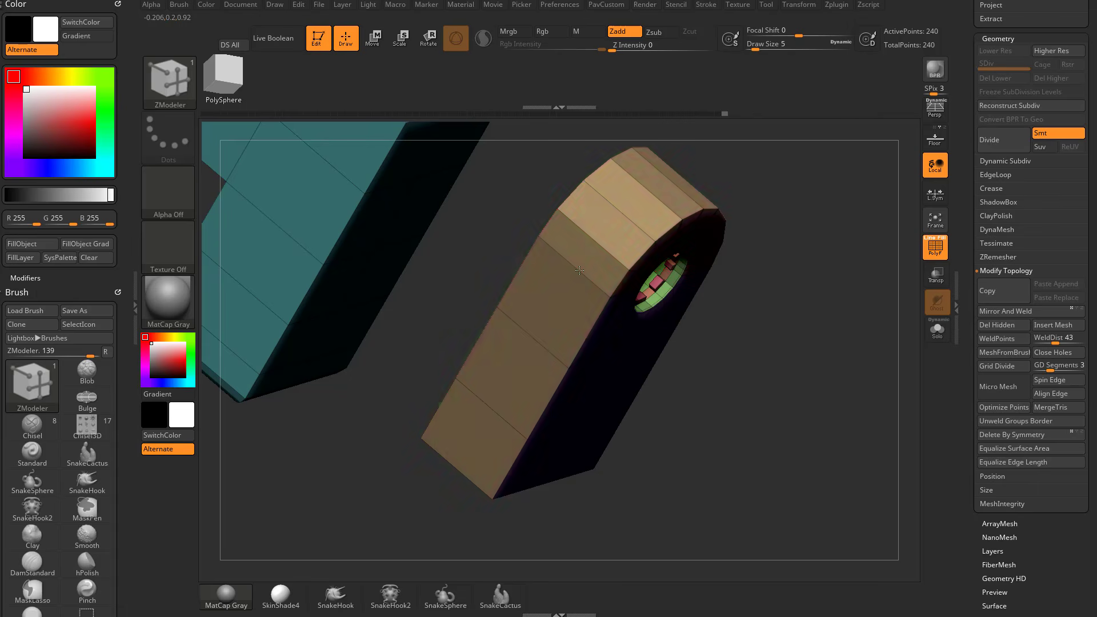
click(579, 269)
Hide the side strip's polygons piece by piece by picking its cross edges.
mouse_move(793, 280)
mouse_down()
mouse_move(840, 171)
mouse_move(792, 233)
mouse_move(798, 293)
mouse_move(766, 238)
mouse_up()
key(ctrl+shift)
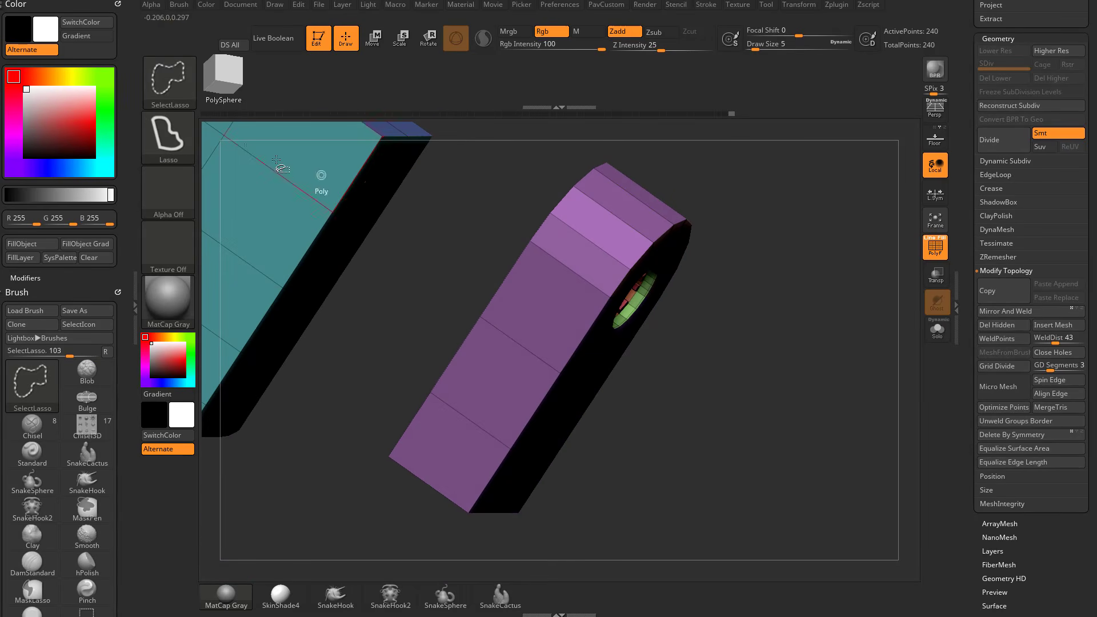
ctrl+shift+click(570, 274)
ctrl+shift+click(723, 236)
ctrl+shift+click(614, 219)
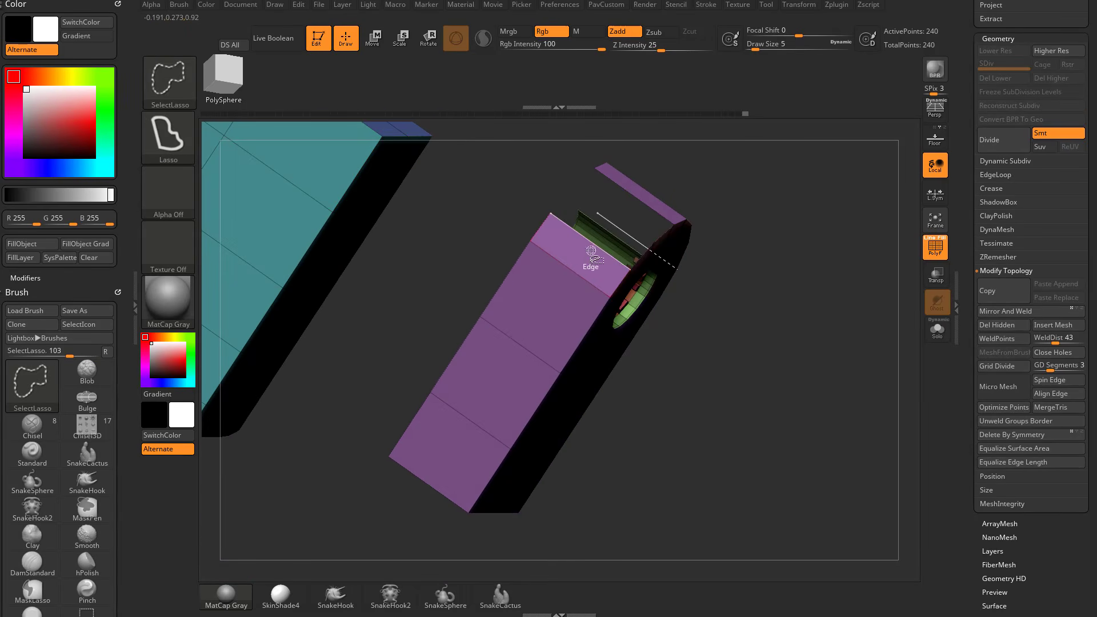
ctrl+shift+click(588, 245)
ctrl+shift+click(534, 312)
ctrl+shift+click(508, 348)
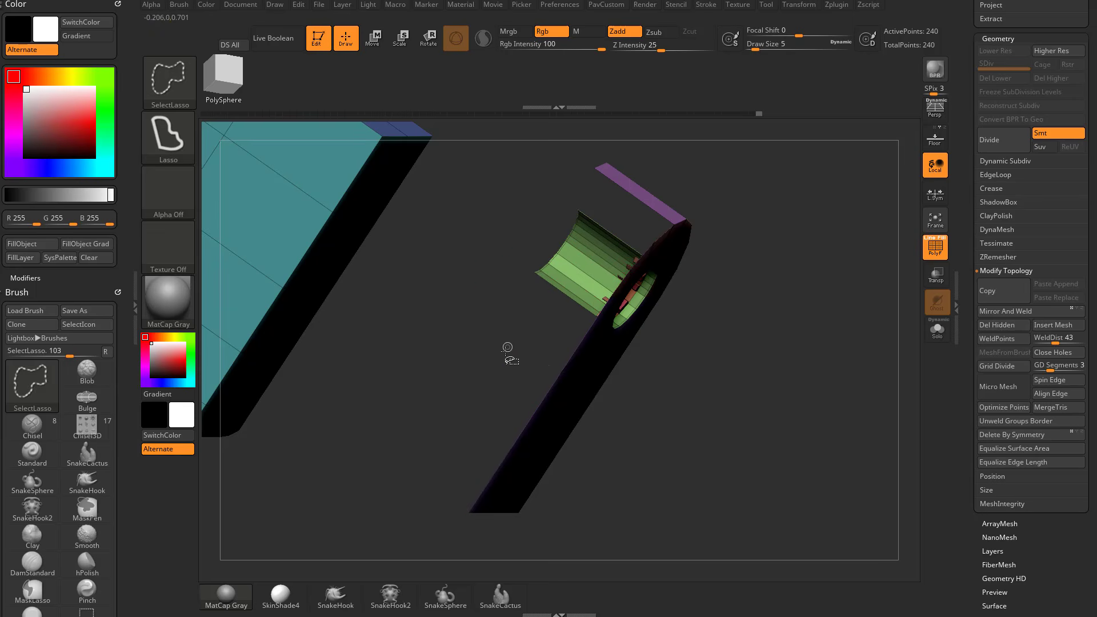
Isolate the side strip by its polygroup and show the whole mesh again.
drag(789, 318, 826, 169)
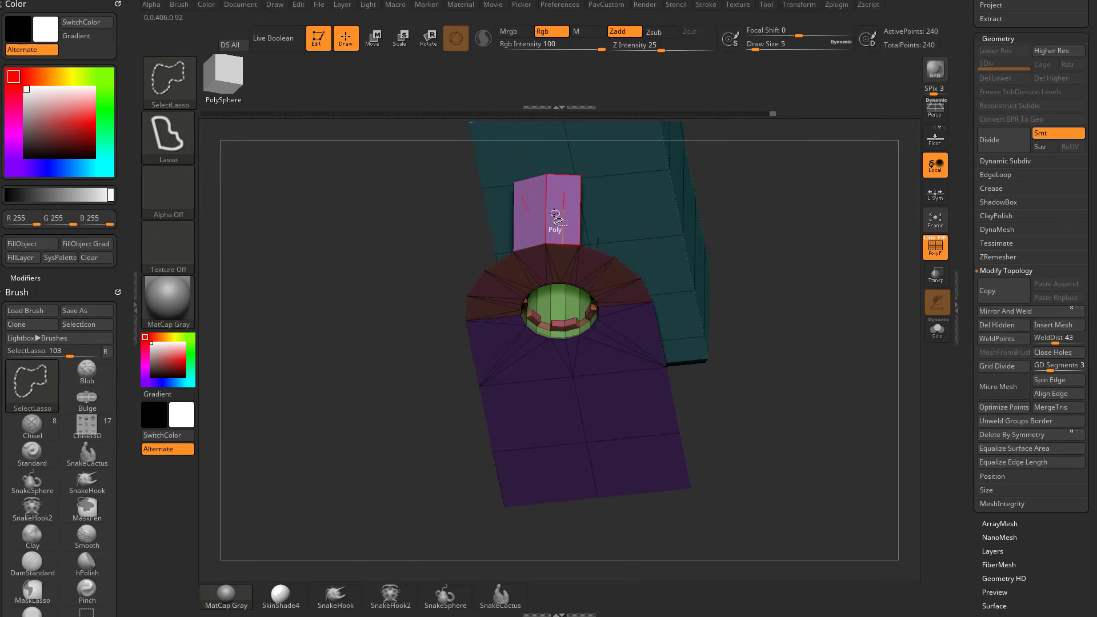
ctrl+shift+click(557, 223)
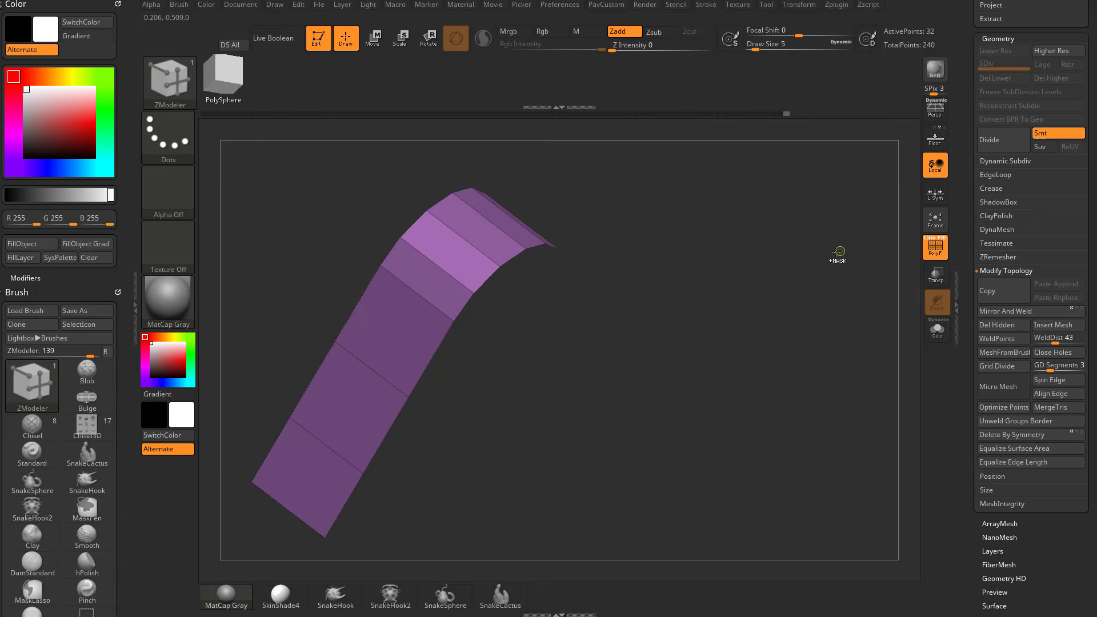
key(ctrl)
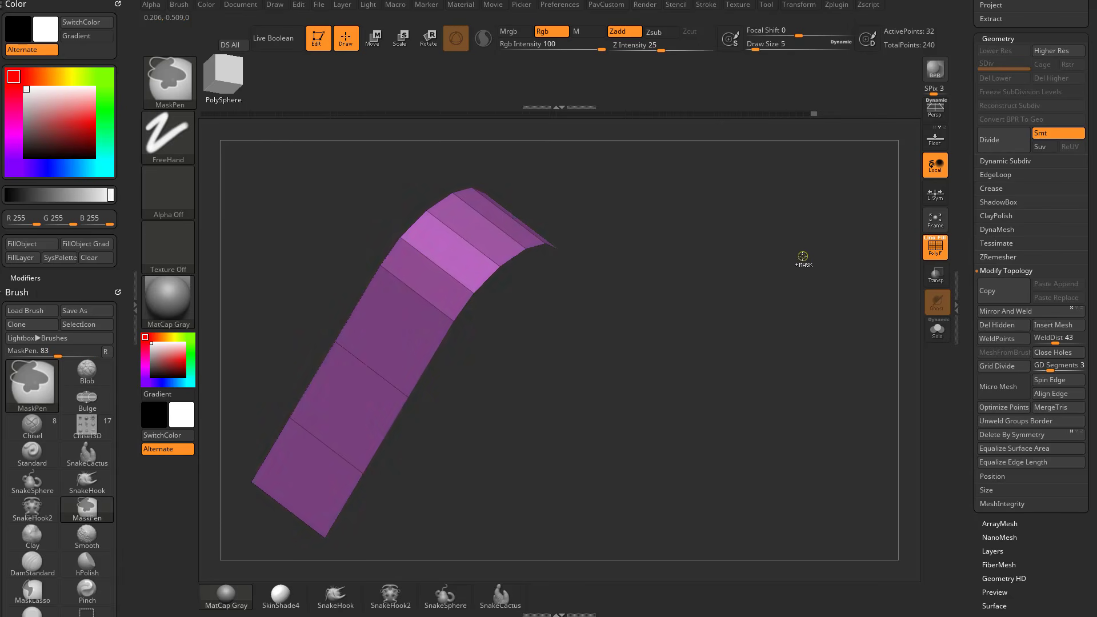
ctrl+shift+click(785, 262)
Isolate the arched block's flat face around the hole and assign it a single polygroup.
mouse_move(784, 262)
mouse_down()
mouse_move(725, 206)
mouse_move(795, 252)
mouse_move(783, 221)
mouse_move(838, 202)
mouse_move(815, 182)
mouse_move(791, 212)
mouse_up()
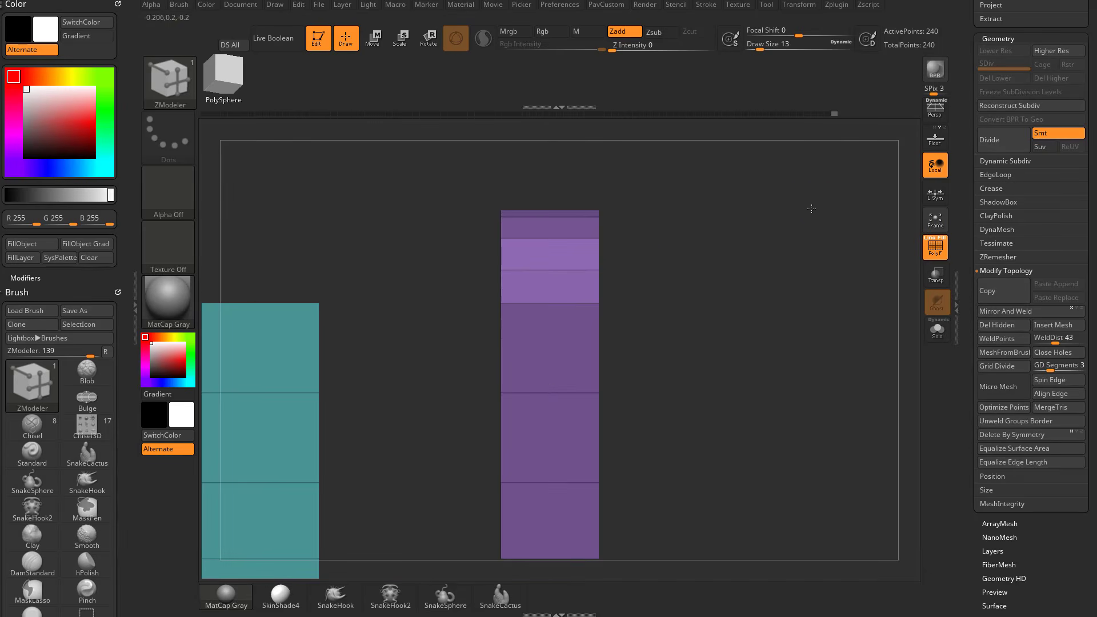
key(ctrl+shift)
mouse_move(594, 177)
alt+mouse_down()
mouse_move(561, 130)
mouse_move(666, 337)
mouse_move(563, 562)
alt+mouse_up()
drag(830, 341, 786, 340)
key(ctrl+w)
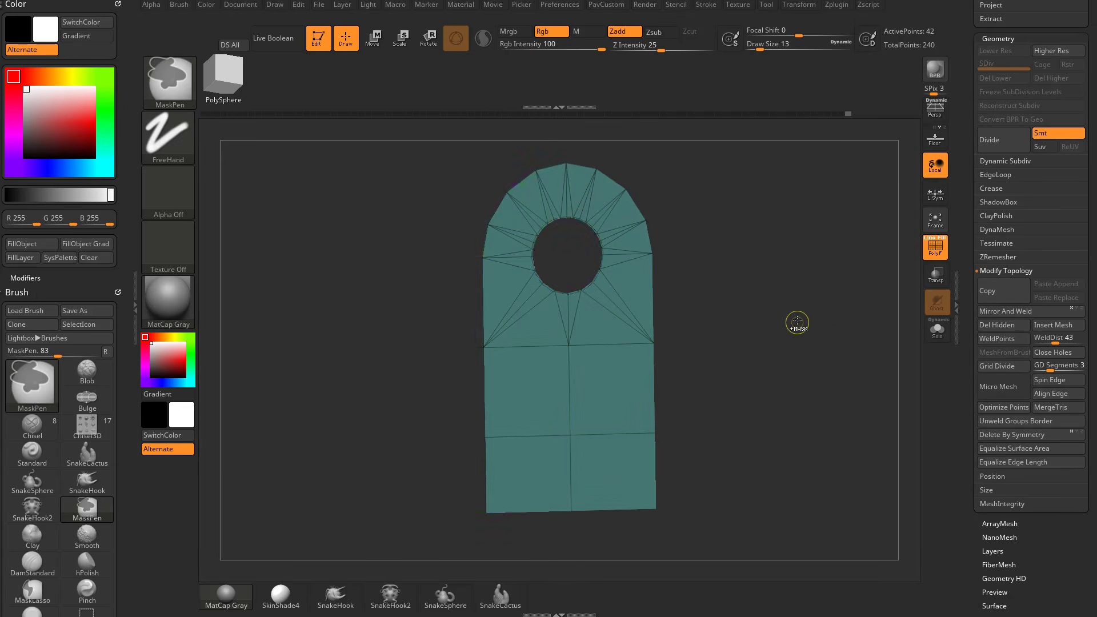
Show the whole mesh and assign its front-facing polygons to one polygroup with Group Front.
ctrl+shift+click(820, 284)
mouse_move(826, 252)
shift+mouse_down()
mouse_move(817, 264)
mouse_move(765, 235)
shift+mouse_up()
click(1000, 271)
click(999, 469)
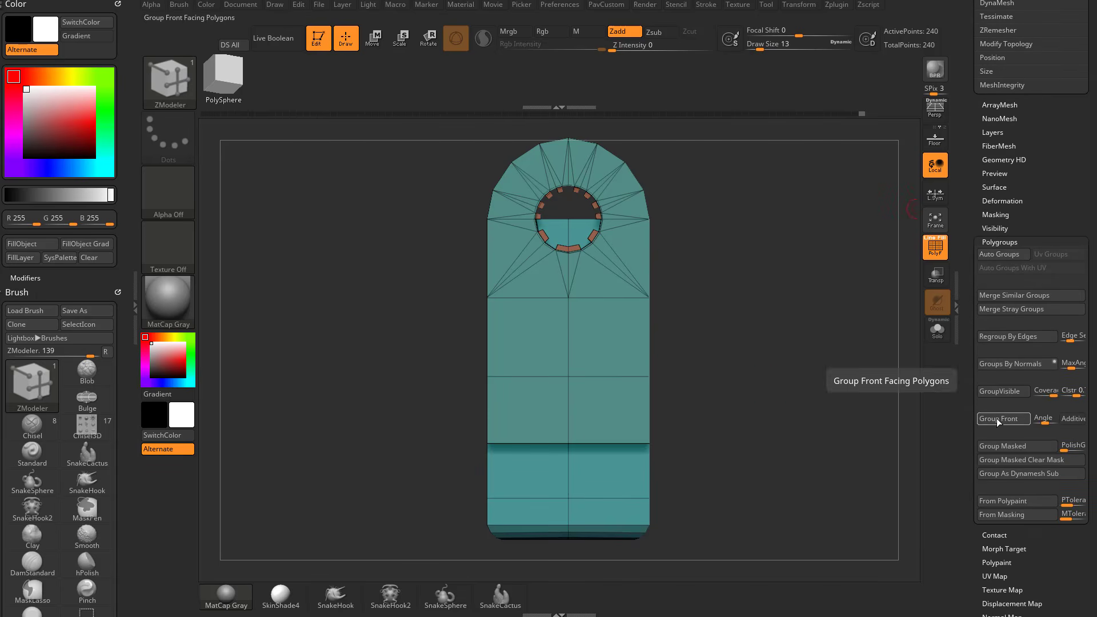
click(996, 419)
drag(773, 375, 823, 366)
drag(857, 365, 747, 340)
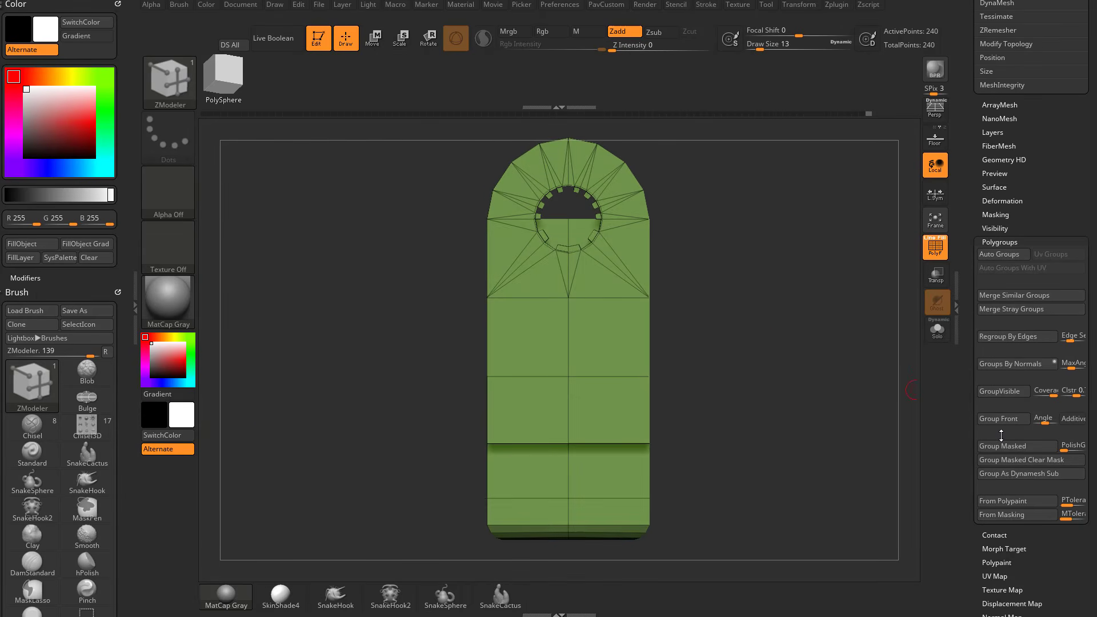
Turn on Additive and regroup the polygons facing the front view with Group Front.
click(1070, 423)
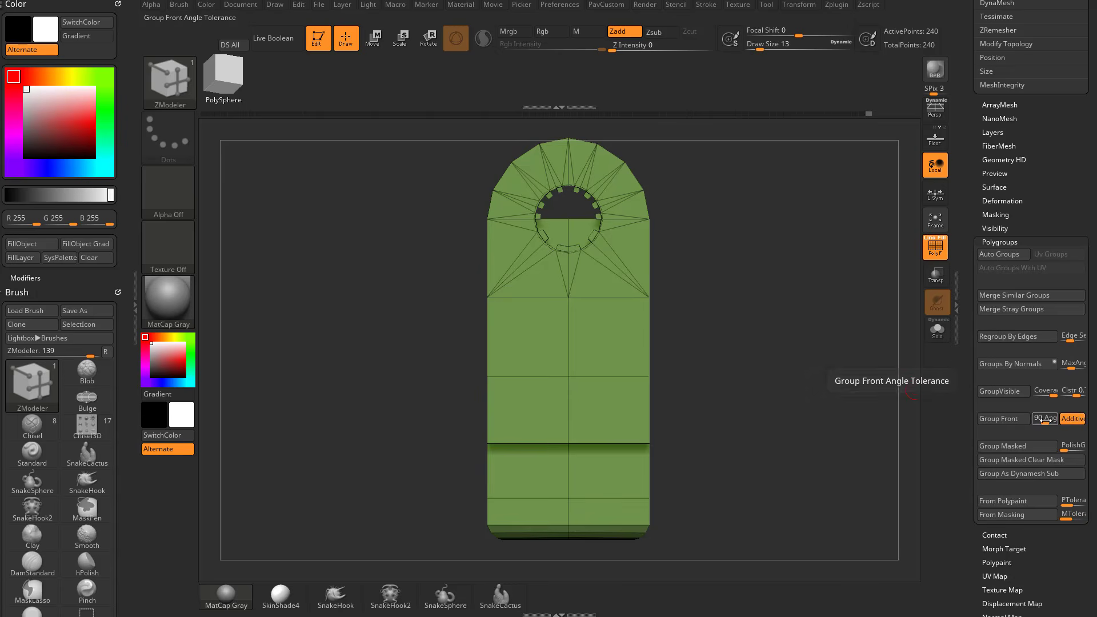
click(1001, 420)
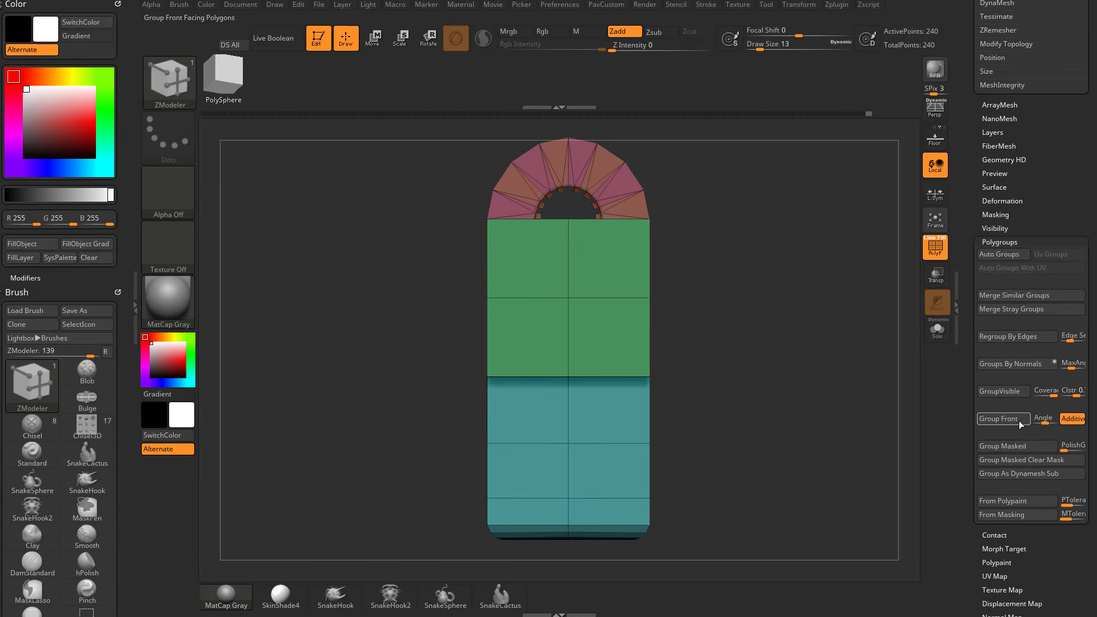
click(1021, 424)
drag(852, 390, 766, 381)
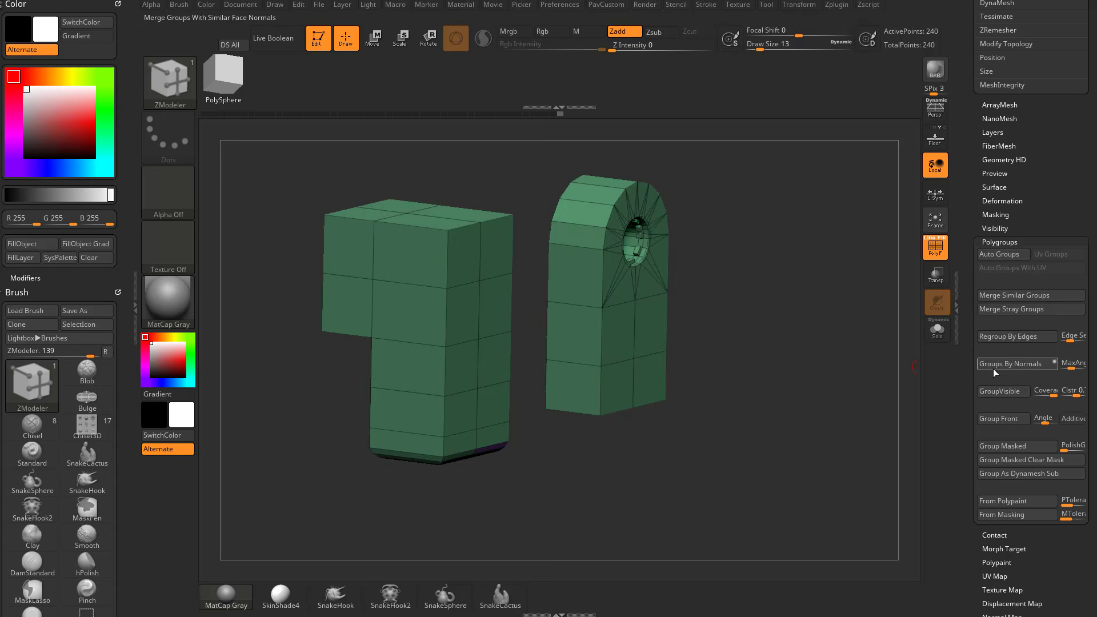
Regroup the mesh by normals and give each separate block its own polygroup with Auto Groups.
click(994, 371)
drag(857, 348, 811, 337)
click(992, 261)
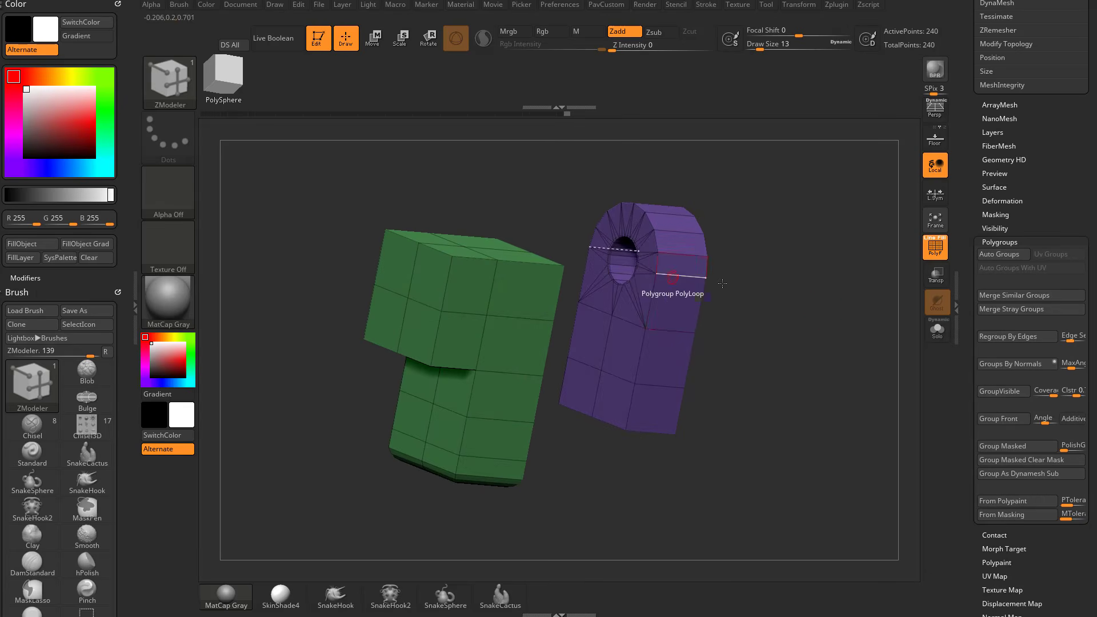
Assign the entire visible mesh, both blocks included, to one single polygroup.
drag(722, 283, 813, 303)
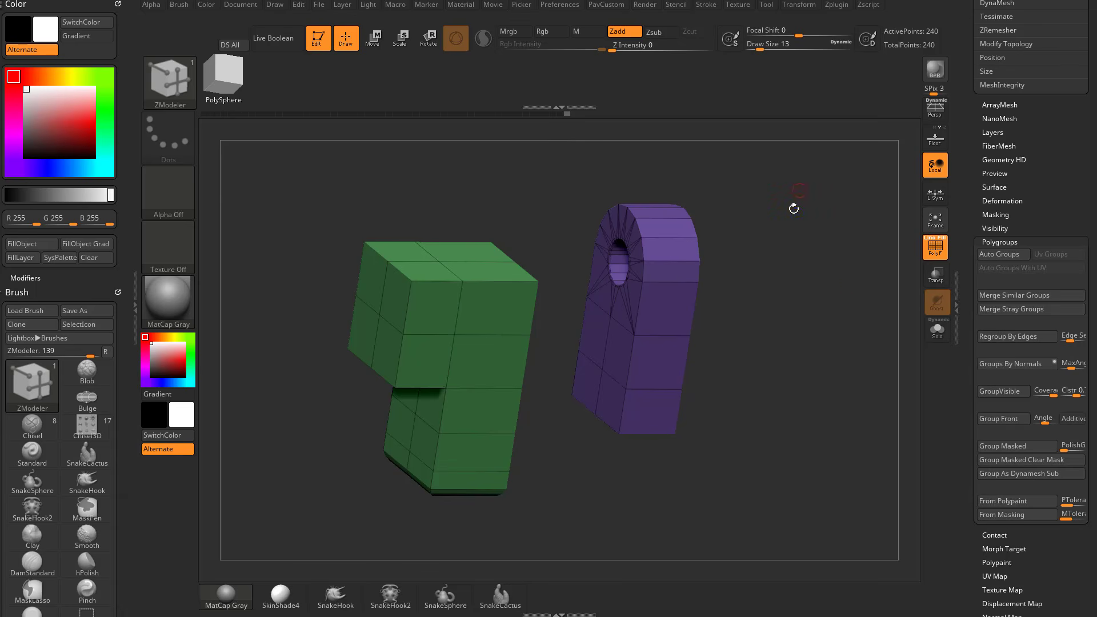
mouse_move(794, 208)
mouse_down()
mouse_move(774, 367)
mouse_move(799, 430)
mouse_move(869, 387)
mouse_move(837, 342)
mouse_up()
mouse_move(811, 164)
ctrl+shift+mouse_down()
mouse_move(314, 325)
mouse_move(831, 337)
mouse_move(724, 355)
mouse_move(833, 360)
mouse_move(845, 371)
mouse_move(659, 288)
ctrl+shift+mouse_up()
key(ctrl+w)
ctrl+shift+click(825, 347)
key(ctrl+w)
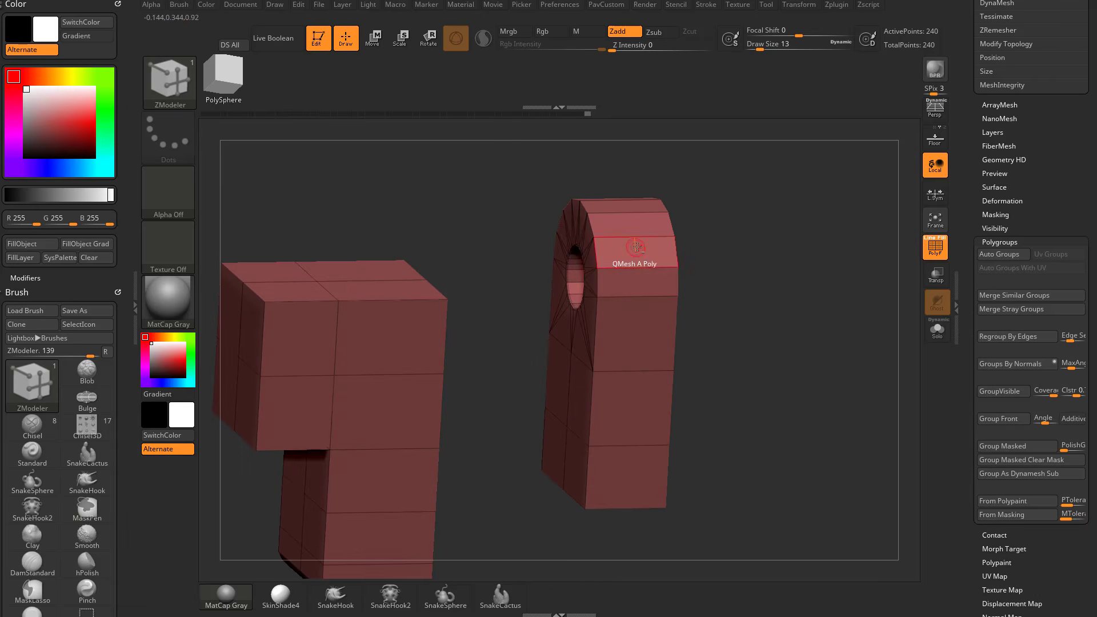
Mark the arched block's side and rounded-top polygons as a temporary selection and give them a blue polygroup.
drag(636, 246, 624, 465)
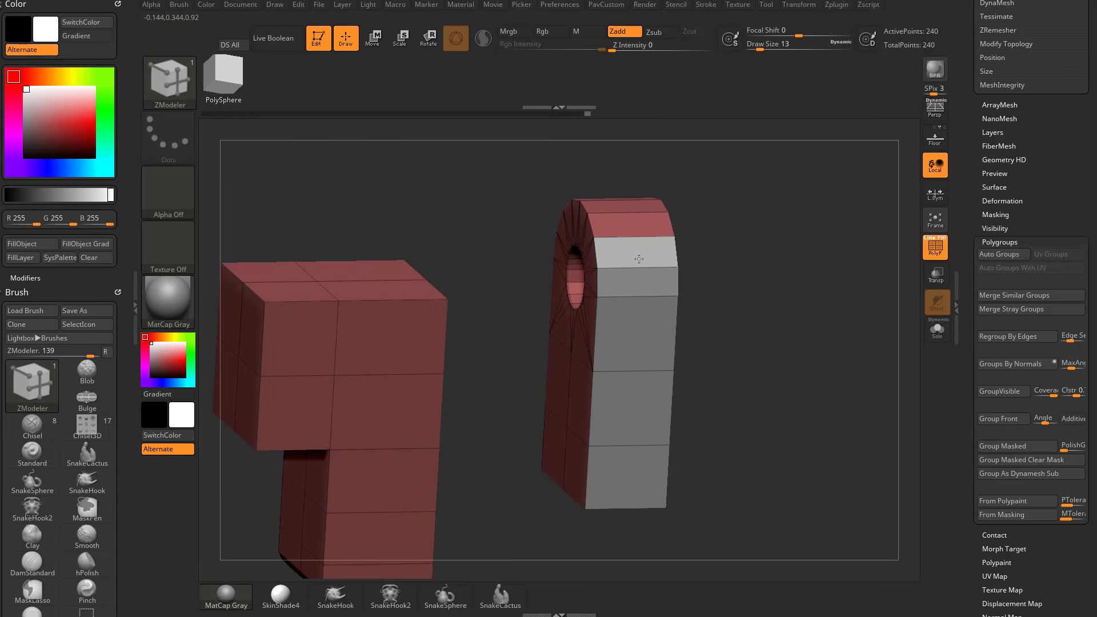
drag(638, 259, 630, 208)
key(alt)
key(alt)
key(alt)
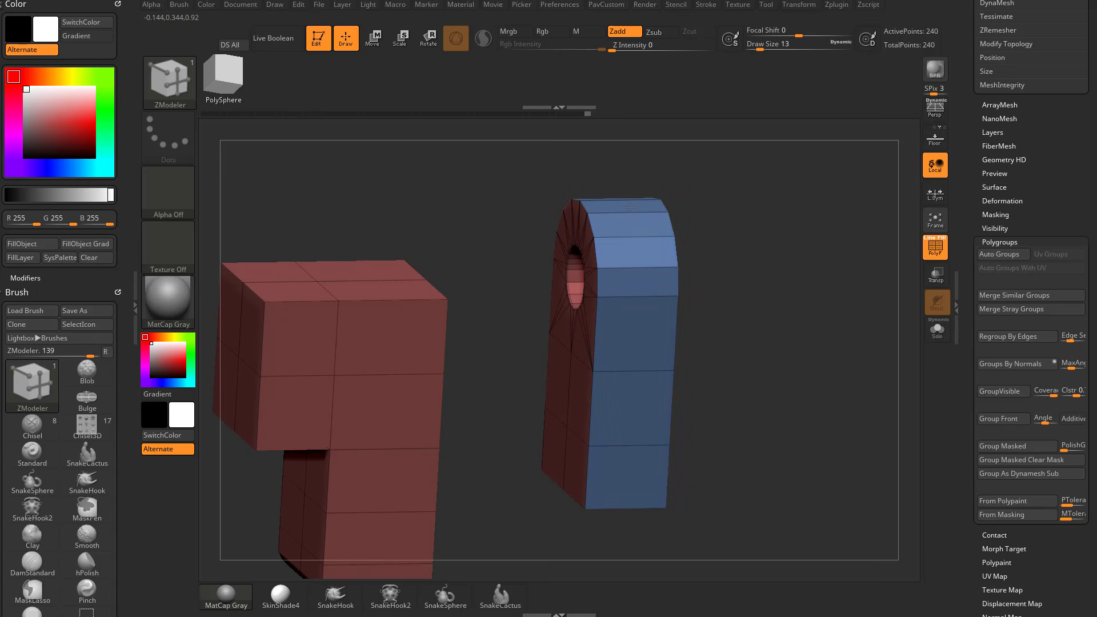
Mark the flat side face of the L-shaped block as a temporary selection and give it a green polygroup.
drag(791, 298, 670, 309)
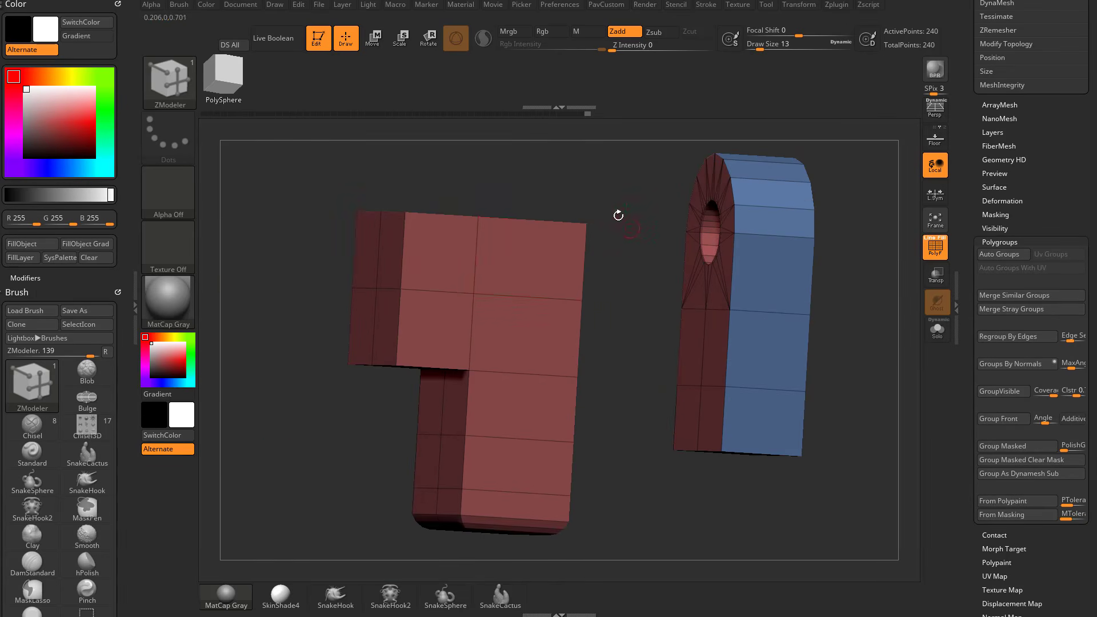
mouse_move(542, 262)
mouse_down()
mouse_move(440, 251)
mouse_move(512, 393)
mouse_move(502, 500)
mouse_up()
key(alt)
key(alt)
key(alt)
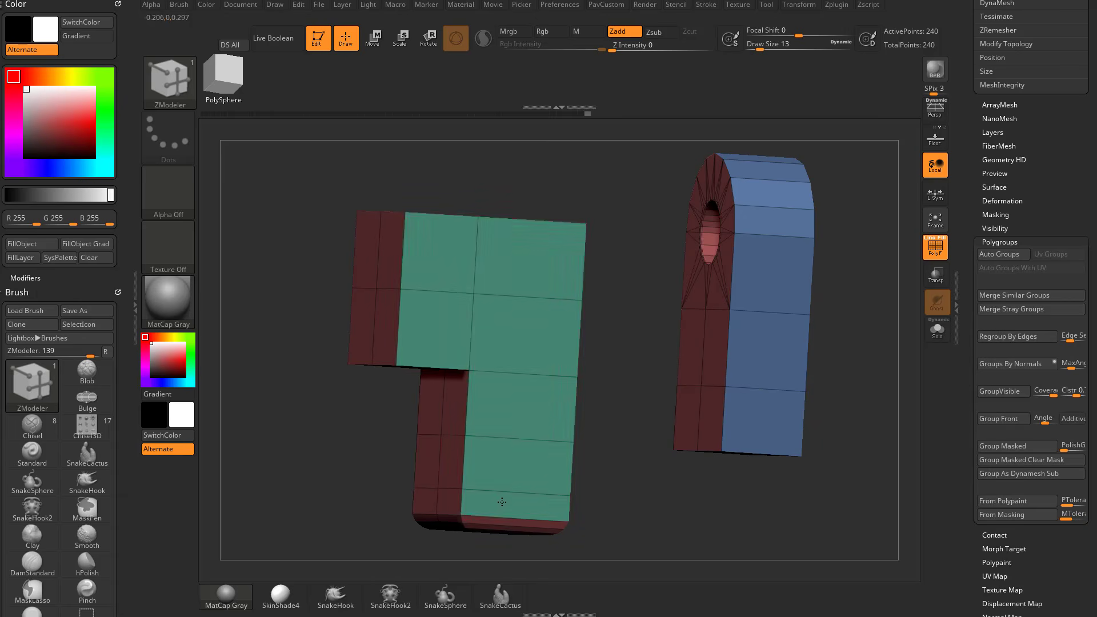
Give the L-shaped block's end face and its adjoining bevel strips a separate purple polygroup.
drag(577, 443, 521, 369)
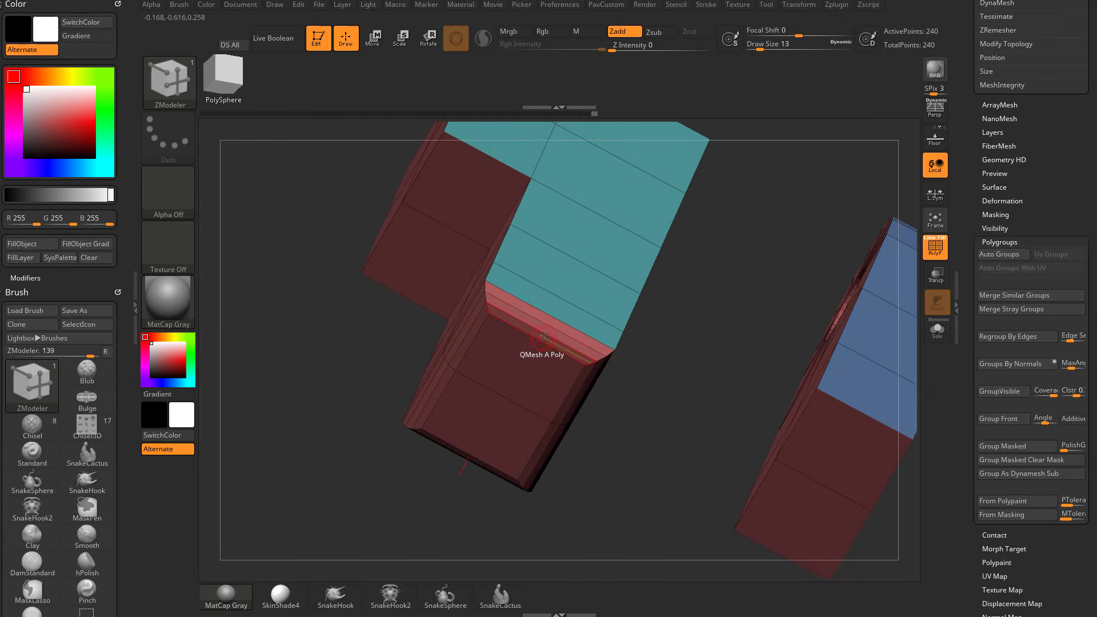
click(522, 371)
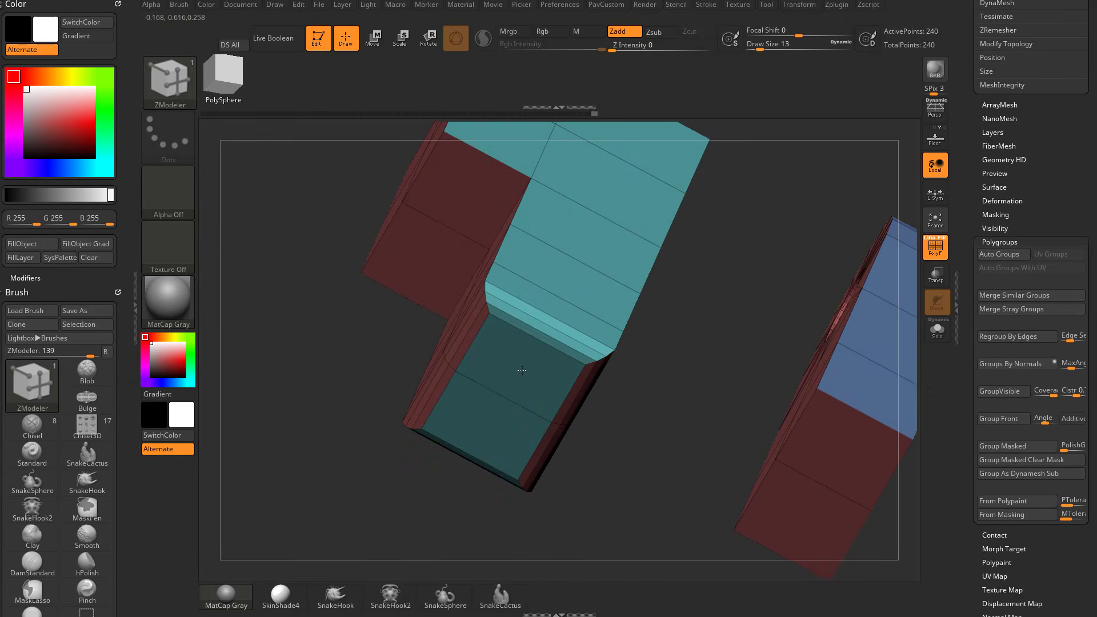
click(521, 370)
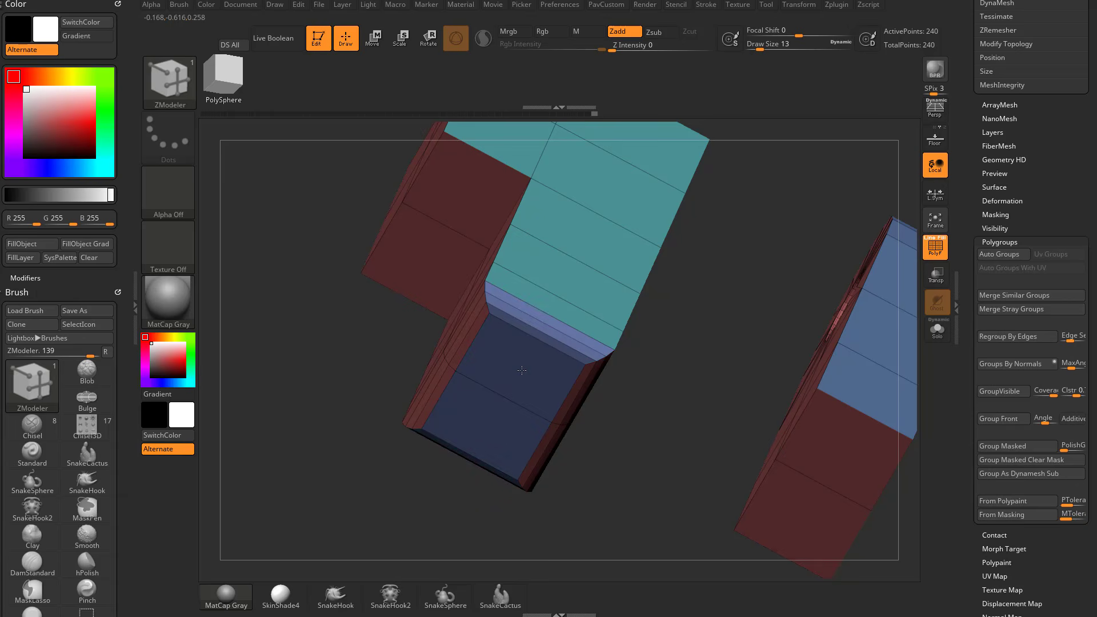
Isolate and hide parts of both blocks by polygroup, leaving only the L-shaped block's side and end groups visible.
drag(654, 371, 571, 247)
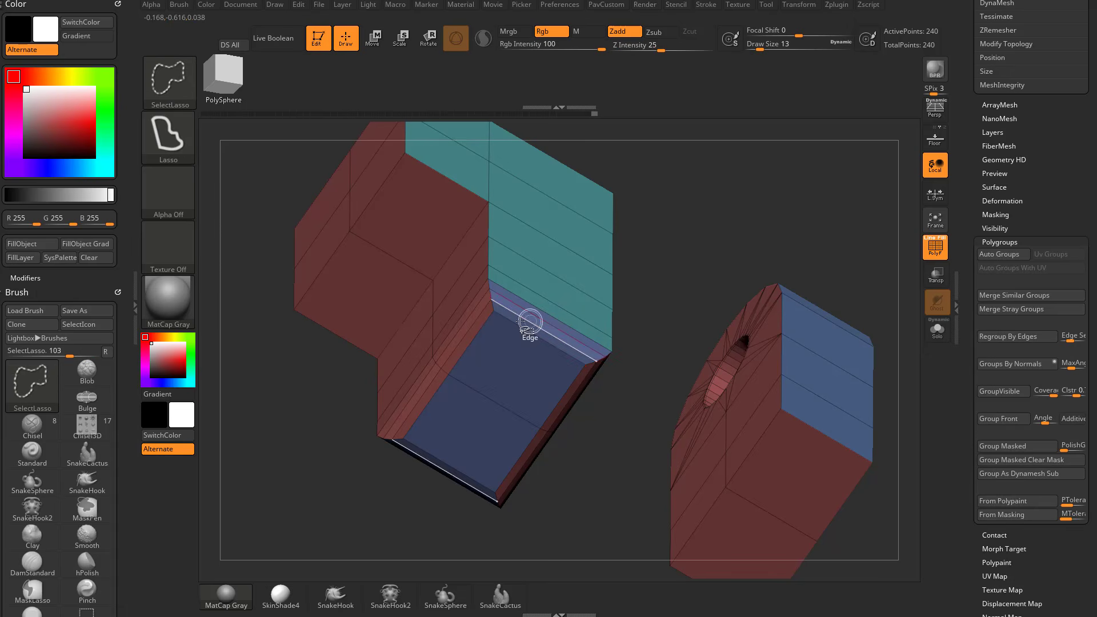
ctrl+shift+click(532, 289)
ctrl+shift+drag(526, 286, 499, 297)
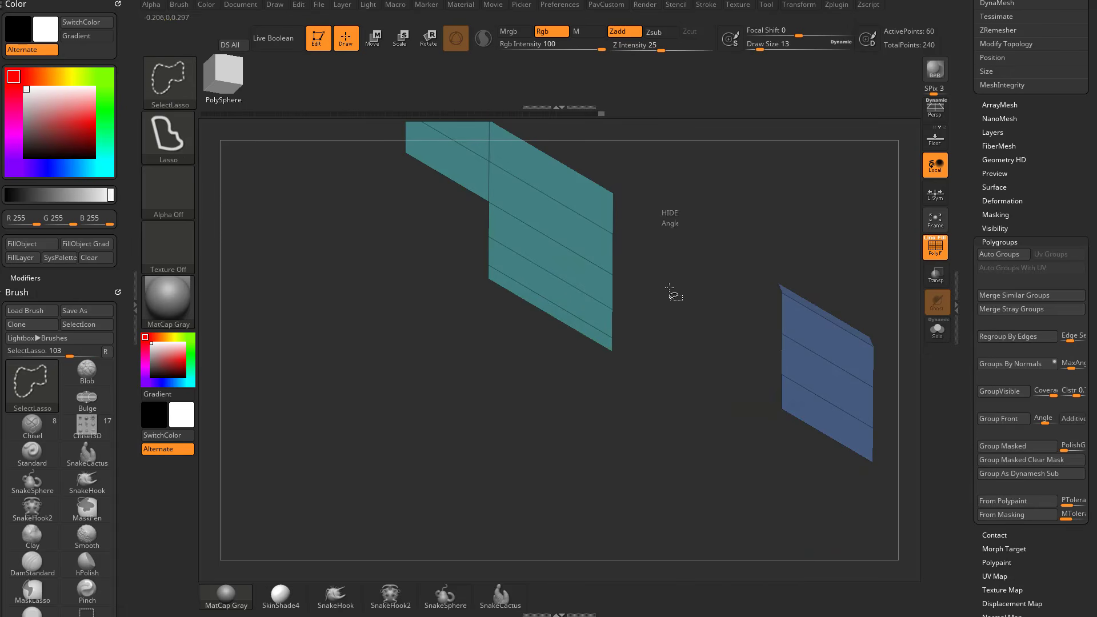
ctrl+shift+drag(673, 296, 651, 309)
ctrl+shift+drag(503, 280, 526, 268)
ctrl+shift+click(640, 274)
mouse_move(658, 280)
mouse_down()
mouse_move(669, 276)
mouse_move(614, 281)
mouse_move(637, 285)
mouse_up()
ctrl+shift+click(429, 346)
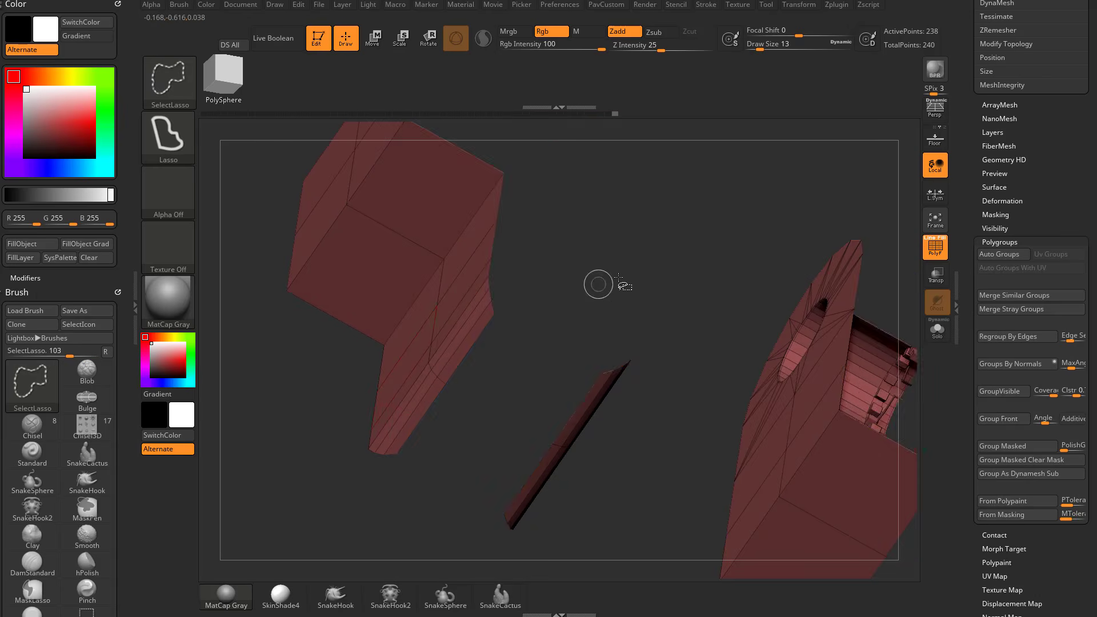
ctrl+shift+click(661, 324)
mouse_move(661, 323)
mouse_down()
mouse_move(729, 250)
mouse_move(784, 268)
mouse_move(764, 176)
mouse_move(761, 224)
mouse_up()
ctrl+alt+shift+drag(559, 518, 617, 202)
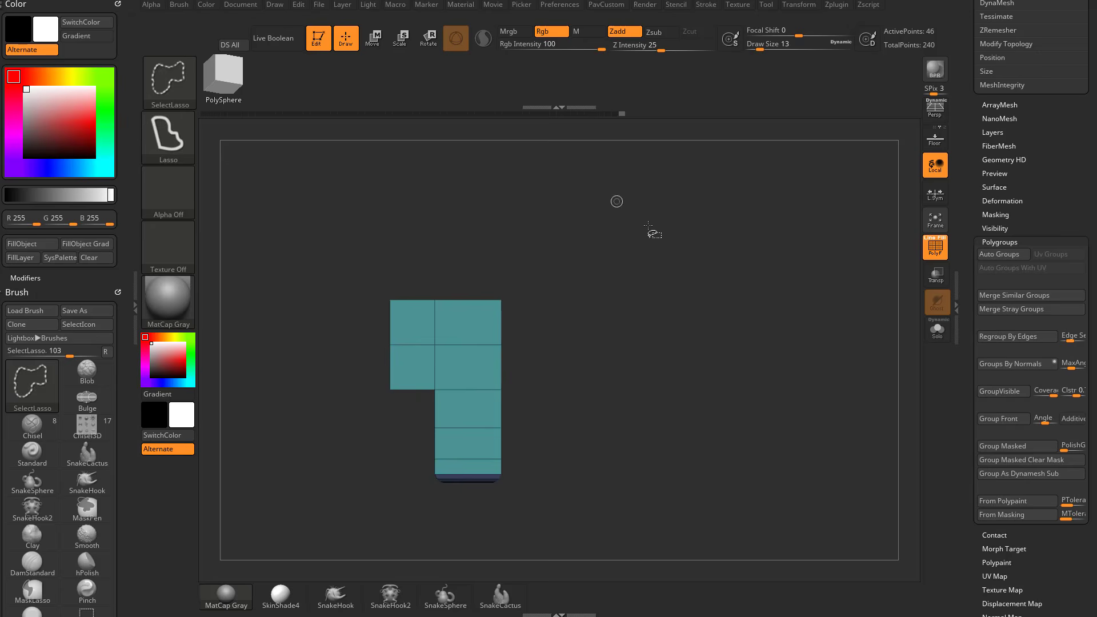
Try to merge the isolated side and end faces into one polygroup, undo the merge, and show the whole mesh.
mouse_move(709, 229)
mouse_down()
mouse_move(722, 185)
mouse_move(747, 225)
mouse_move(695, 280)
mouse_move(752, 276)
mouse_up()
key(ctrl+w)
ctrl+shift+click(696, 292)
ctrl+shift+click(514, 324)
key(ctrl+z)
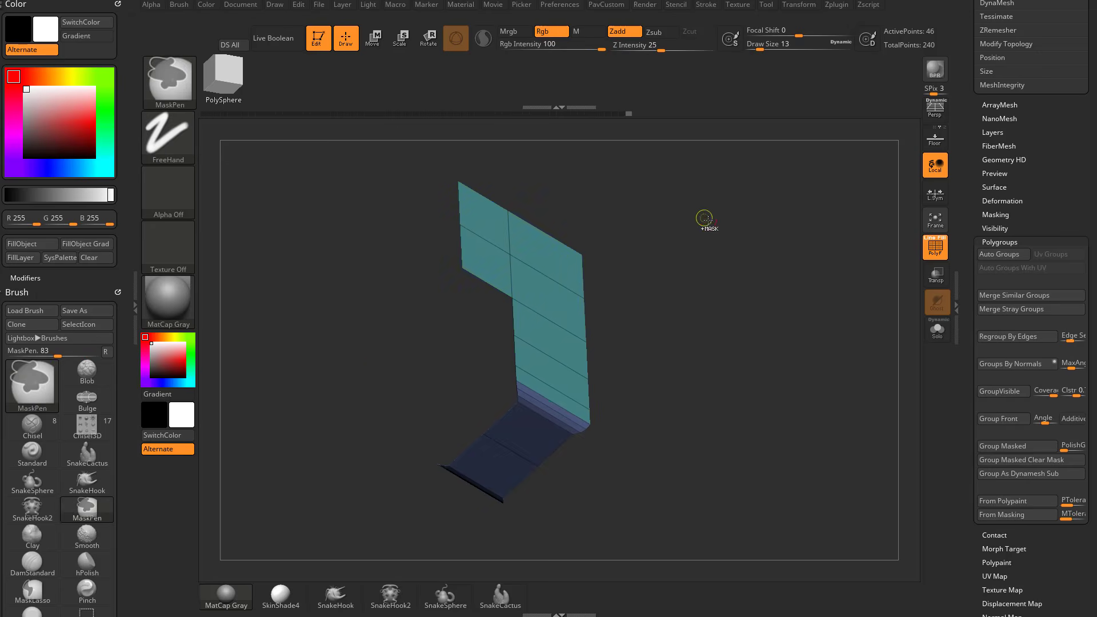
ctrl+shift+click(718, 216)
Spread the teal side polygroup of the L-shaped block over its bevel strips and end face.
drag(720, 212, 698, 300)
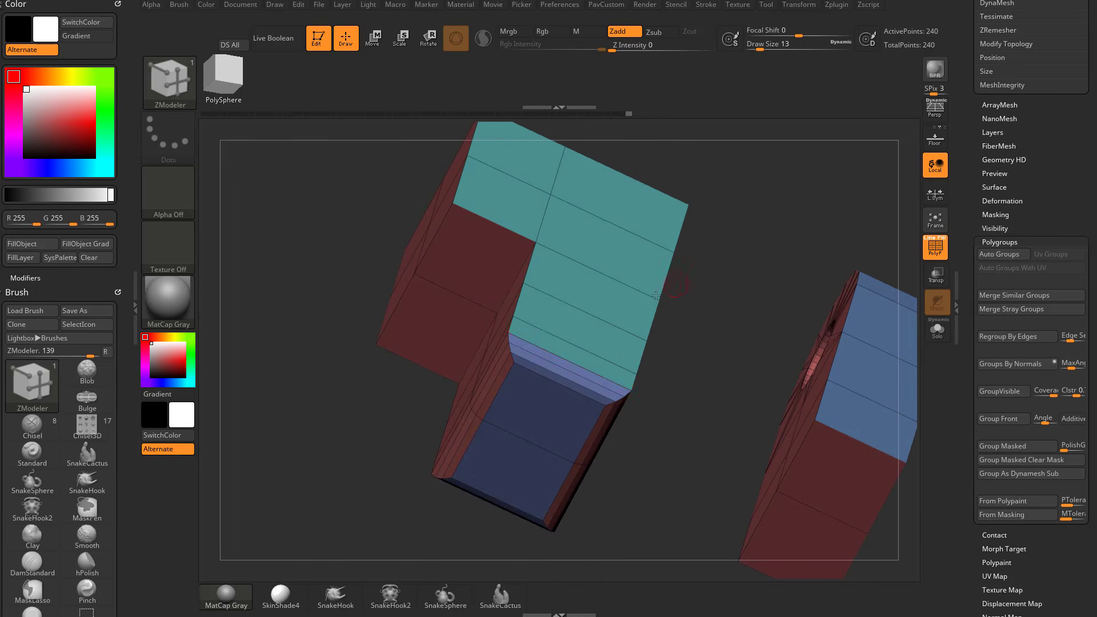
click(582, 354)
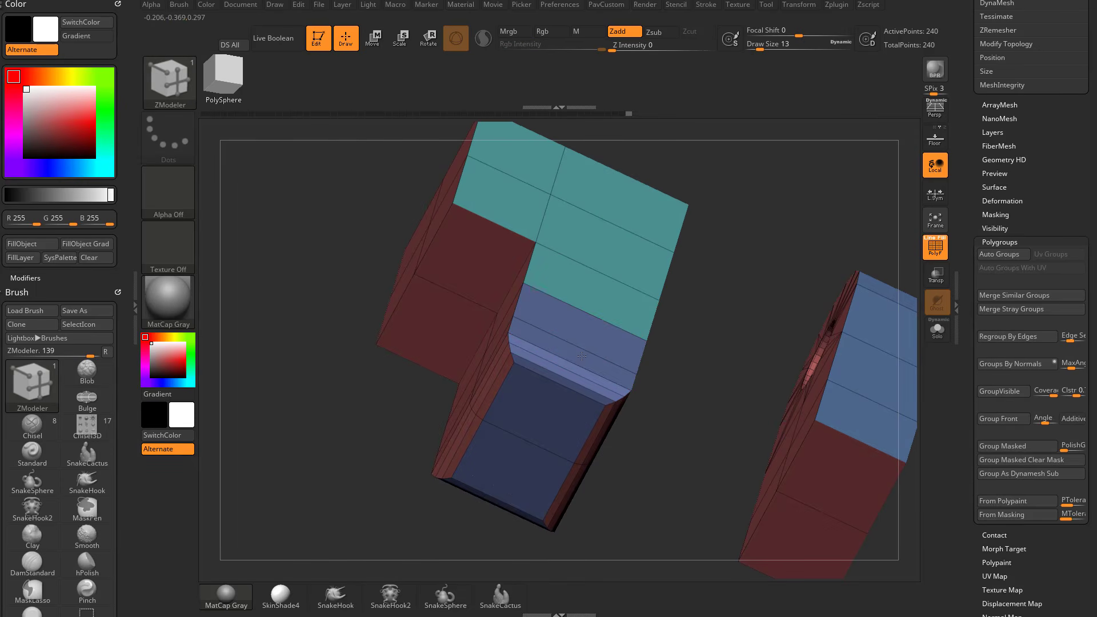
click(592, 279)
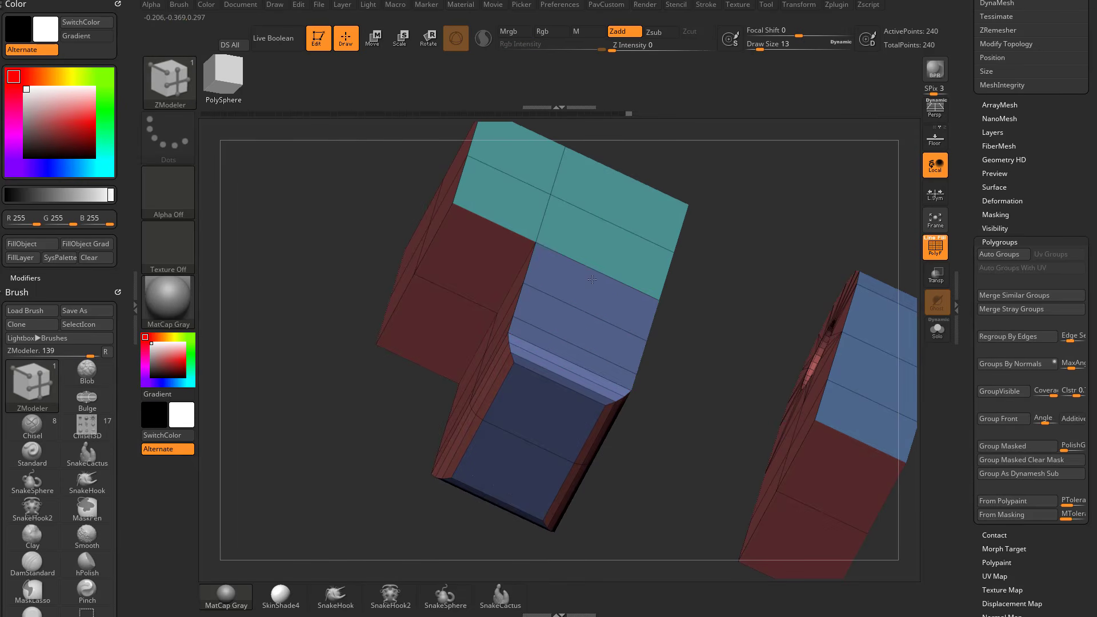
click(576, 351)
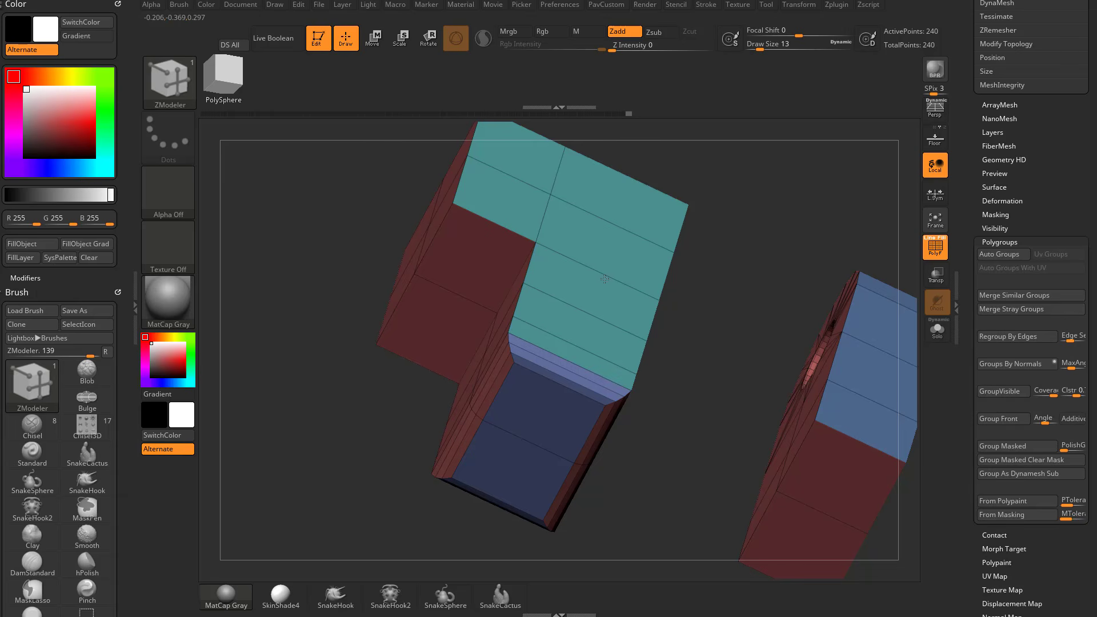
click(554, 406)
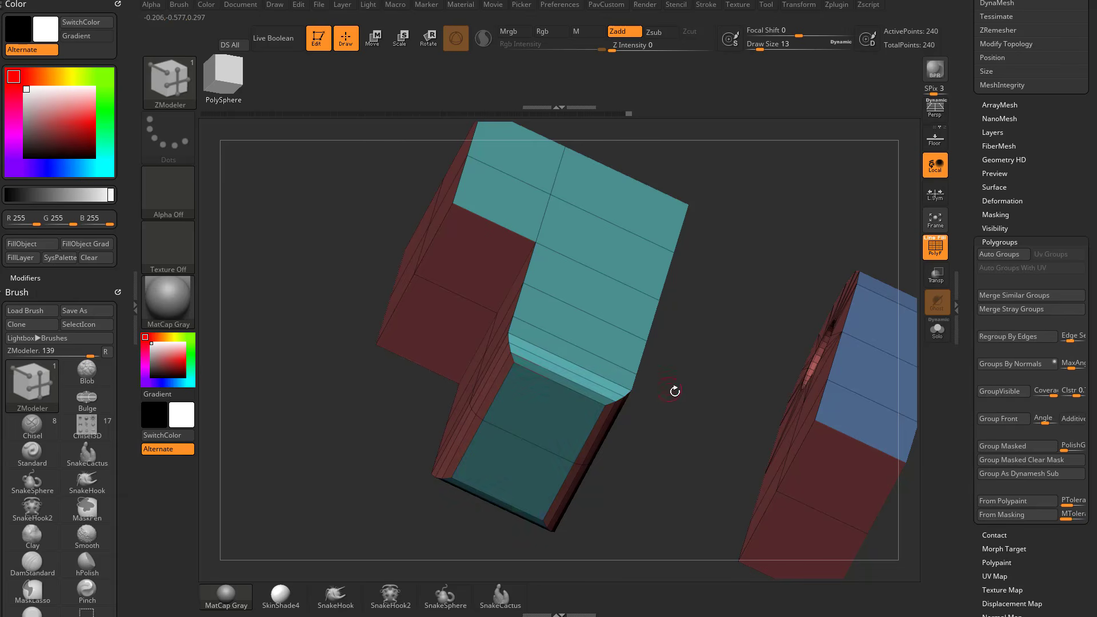
Try a separate polygroup on the narrow side strips next to the L-shaped block's bevelled end.
drag(675, 391, 635, 337)
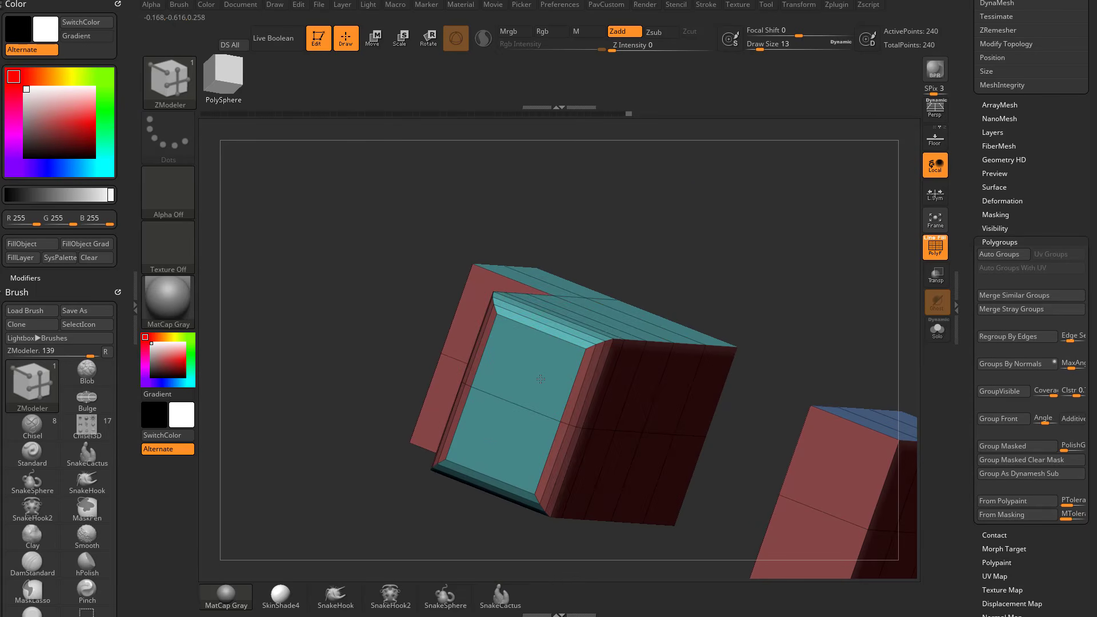
right_drag(542, 361, 537, 375)
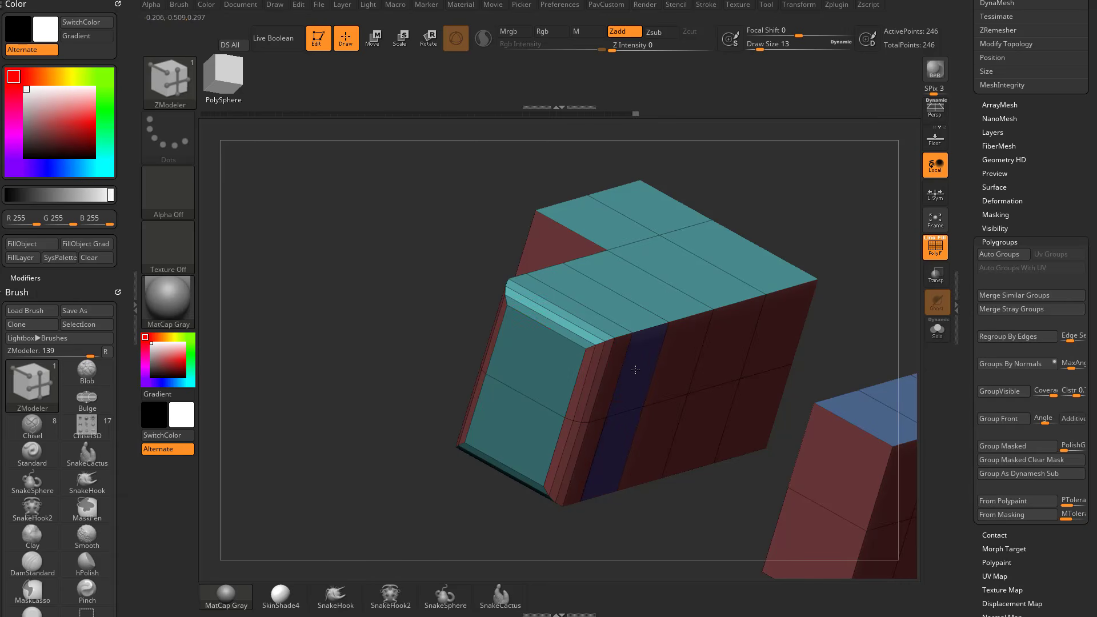
mouse_move(636, 369)
mouse_down()
mouse_move(653, 369)
mouse_move(621, 372)
mouse_up()
key(ctrl+z)
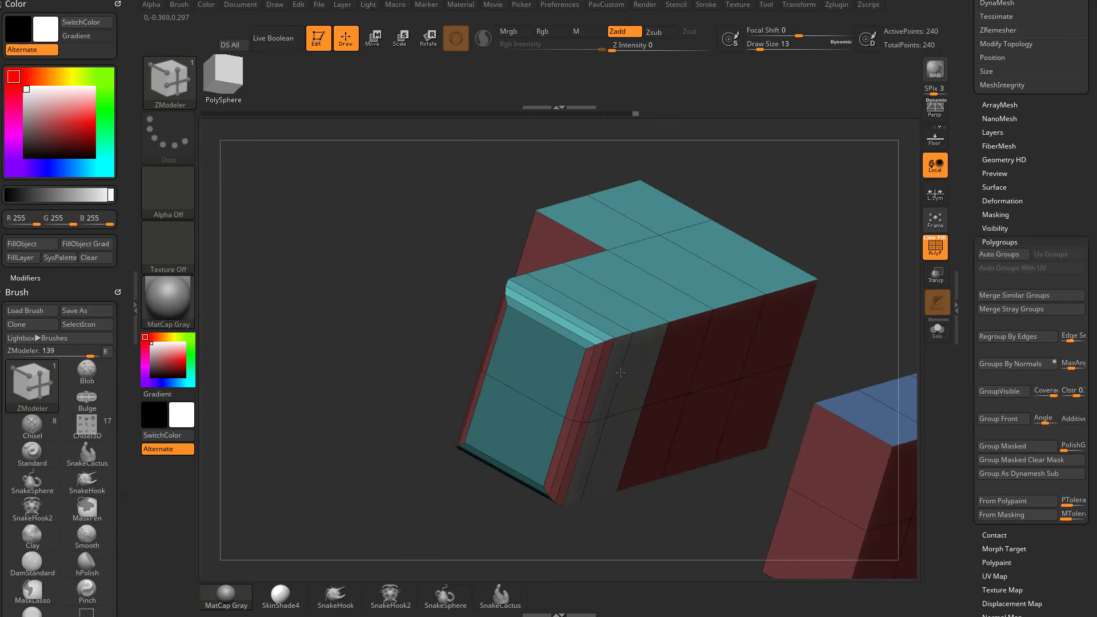
click(633, 383)
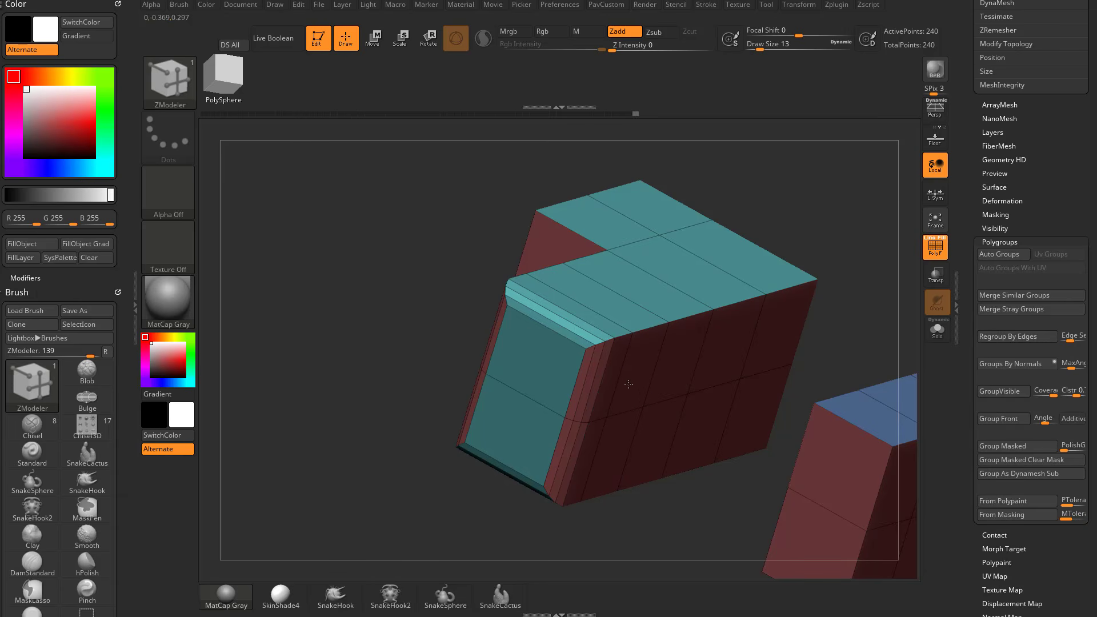
click(554, 376)
mouse_move(531, 361)
mouse_down()
mouse_move(598, 298)
mouse_move(737, 257)
mouse_move(598, 216)
mouse_up()
Pick up the arched block's blue polygroup and paint it onto the opposite side face of the L-shaped block.
mouse_move(753, 187)
mouse_down()
mouse_move(782, 238)
mouse_move(685, 285)
mouse_up()
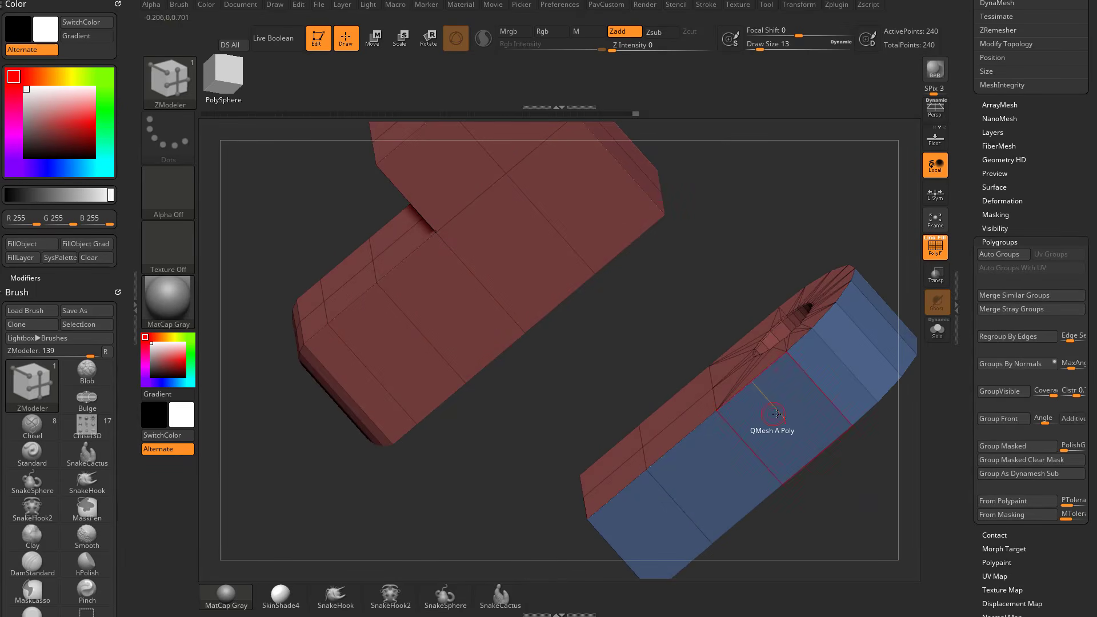
click(776, 414)
drag(698, 265, 588, 291)
click(612, 242)
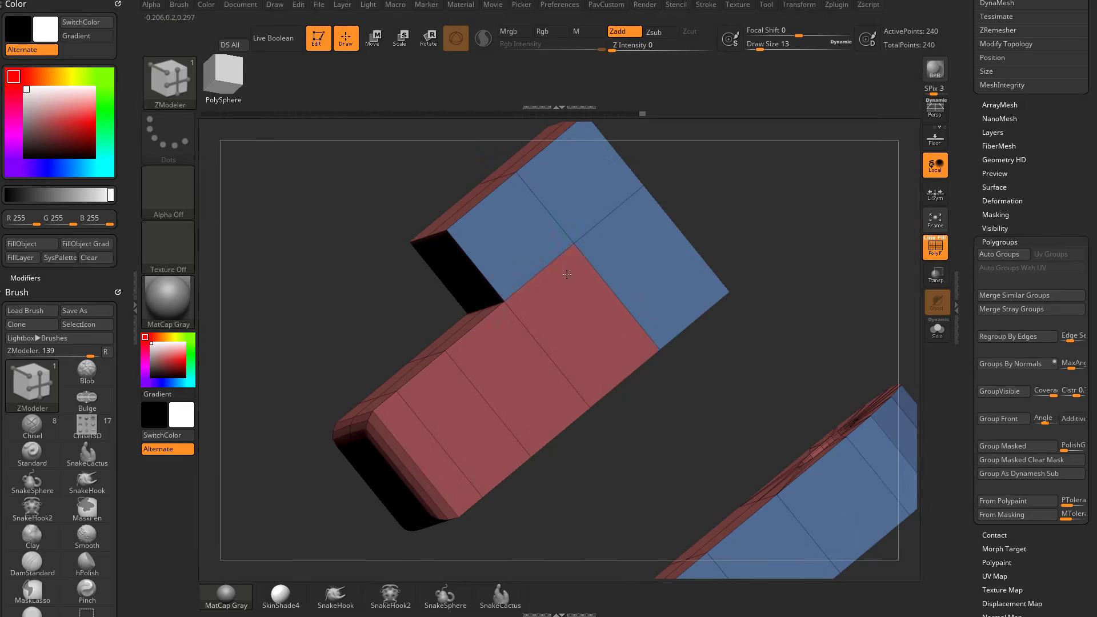
drag(351, 471, 795, 281)
Change the QMesh target from a single polygon and extrude the blue side polygroup outward on both blocks.
key(space)
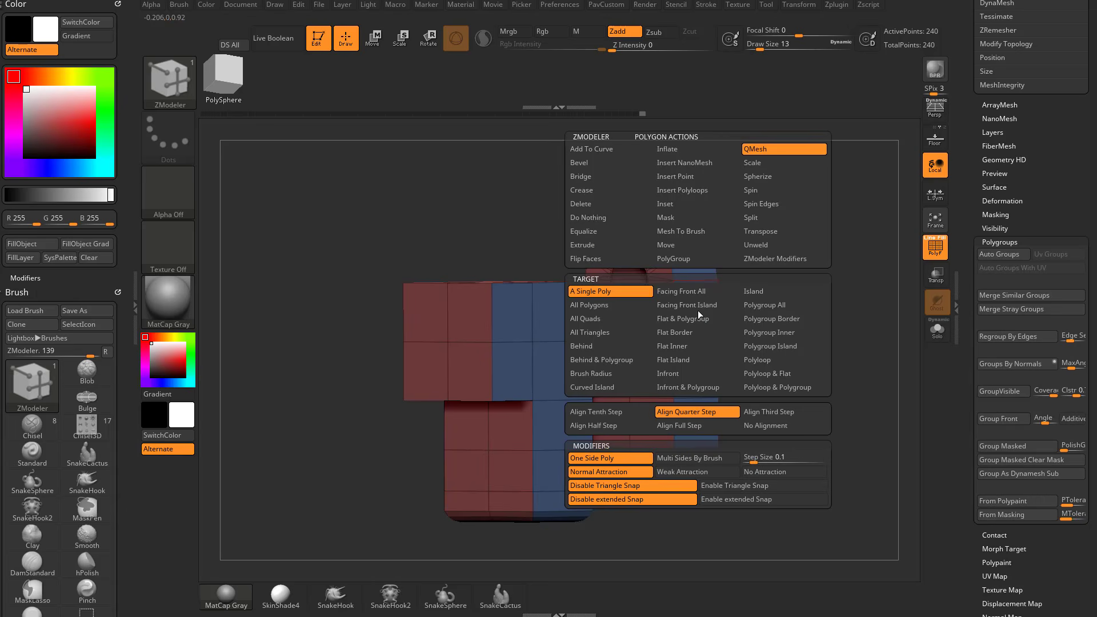
click(761, 291)
click(710, 296)
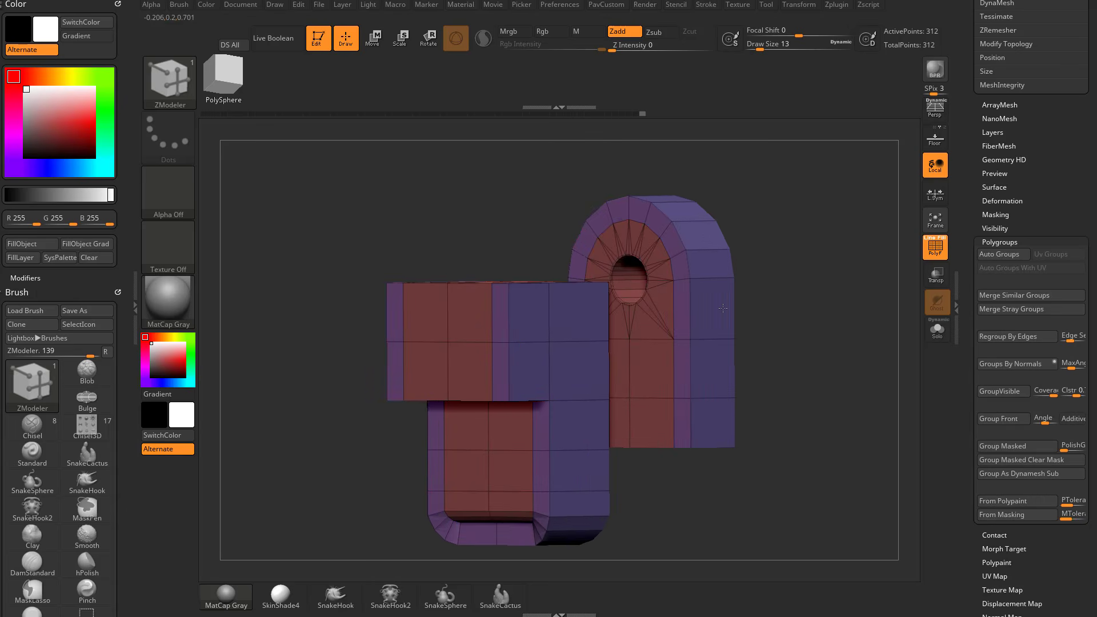
drag(823, 306, 792, 309)
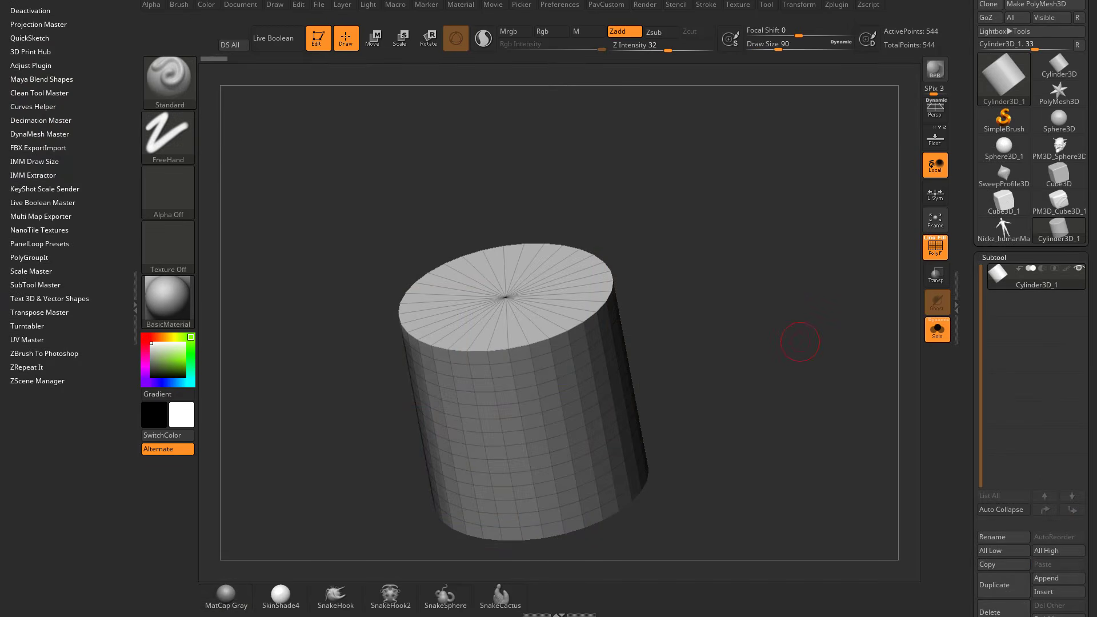
Open the cylinder primitive's Initialize settings and convert the cylinder into a polymesh with its divisions as they are.
drag(698, 252, 709, 278)
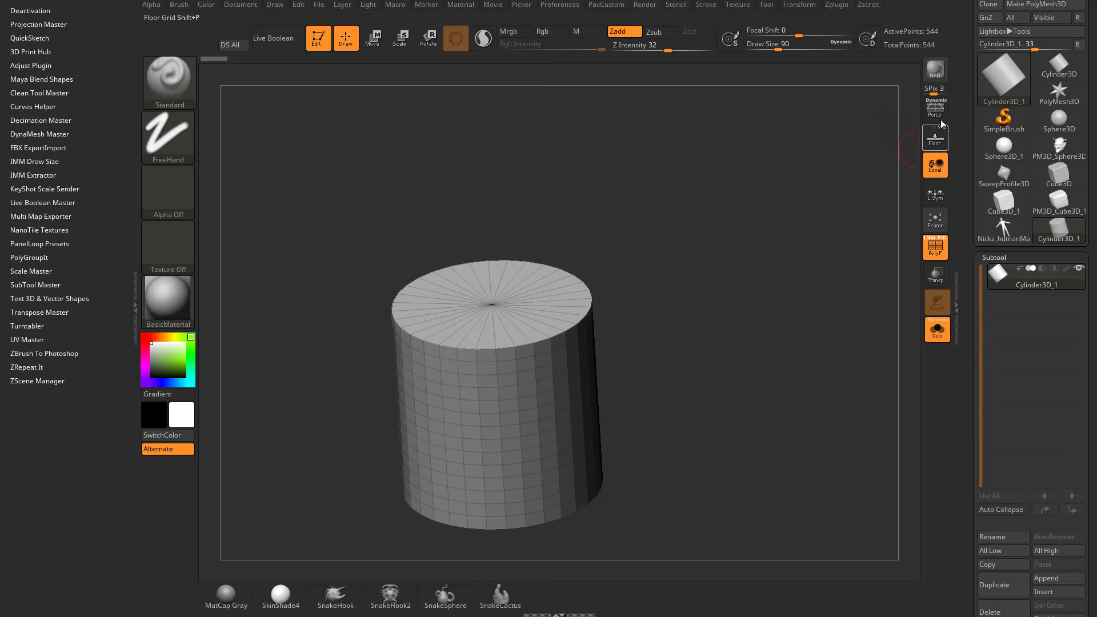
mouse_move(962, 123)
mouse_down()
mouse_move(959, 184)
mouse_move(984, 89)
mouse_up()
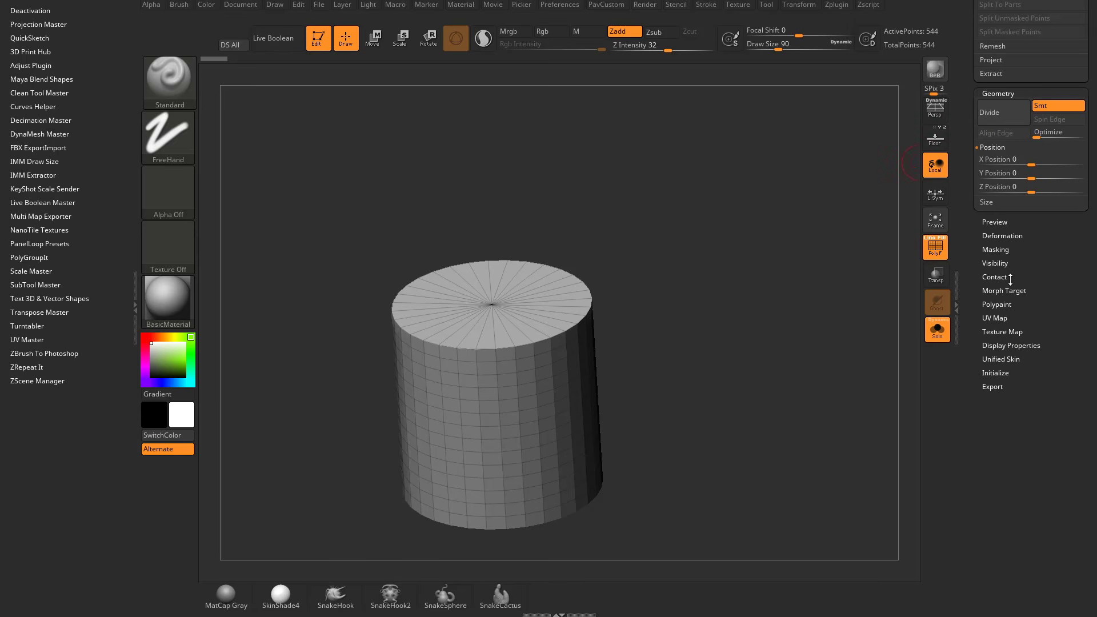
shift+click(993, 373)
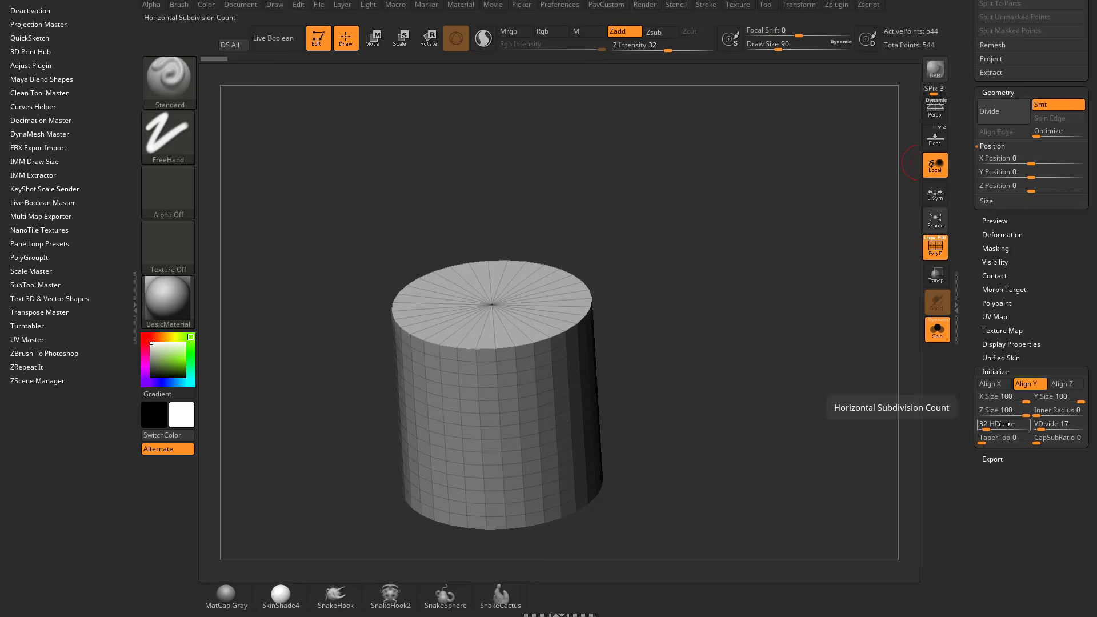
drag(974, 332, 1007, 344)
click(1039, 63)
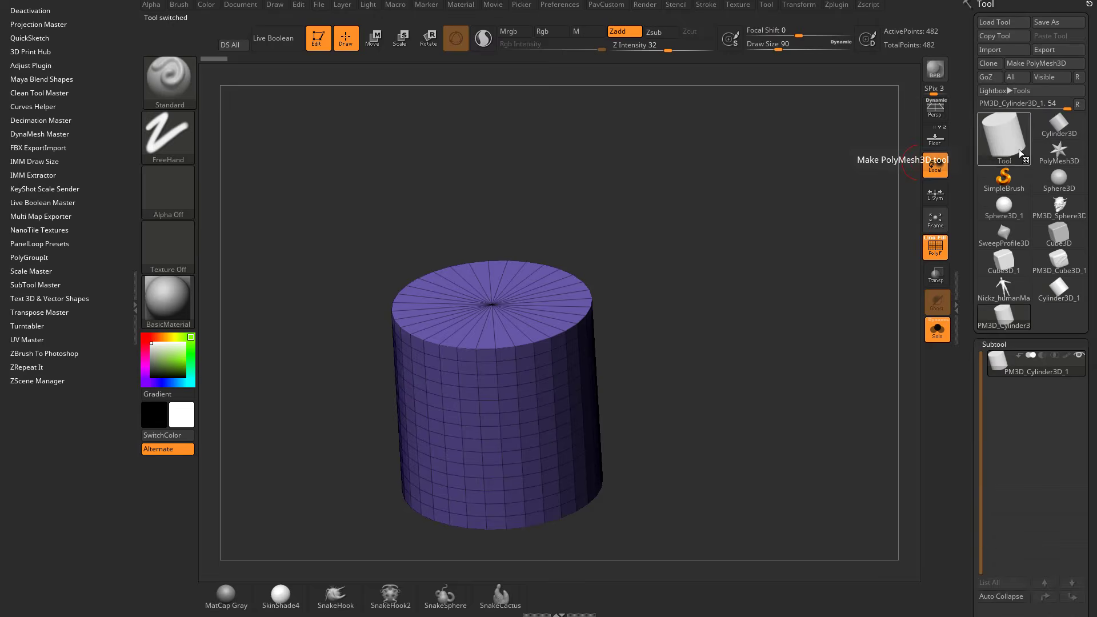
Set the original cylinder primitive's horizontal subdivision count to 16 and convert it into a second polymesh.
click(1035, 304)
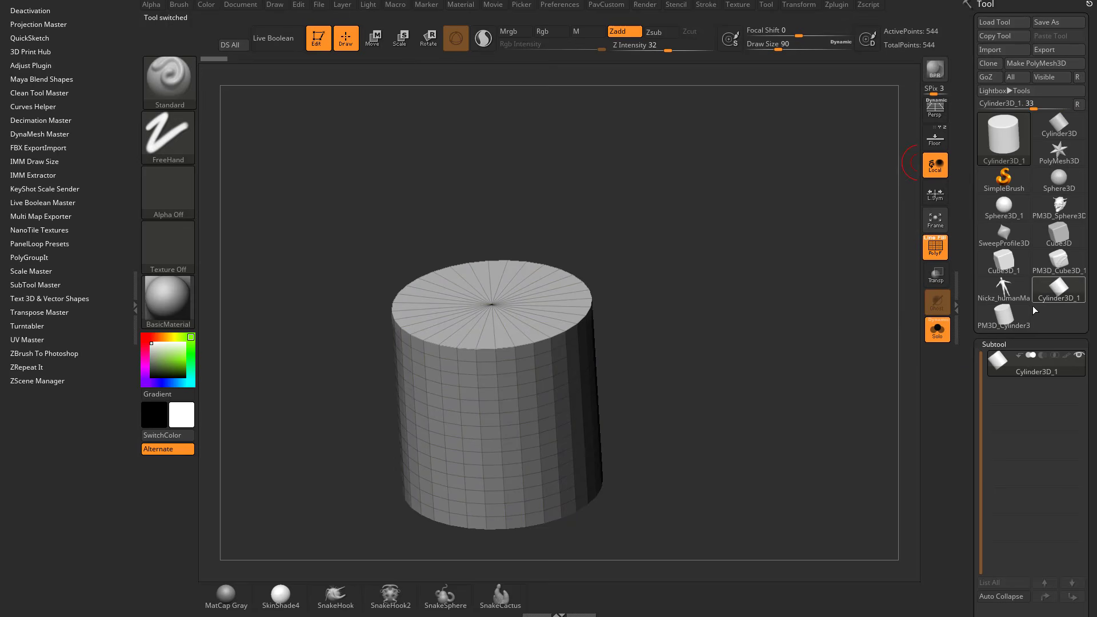
drag(964, 380, 999, 345)
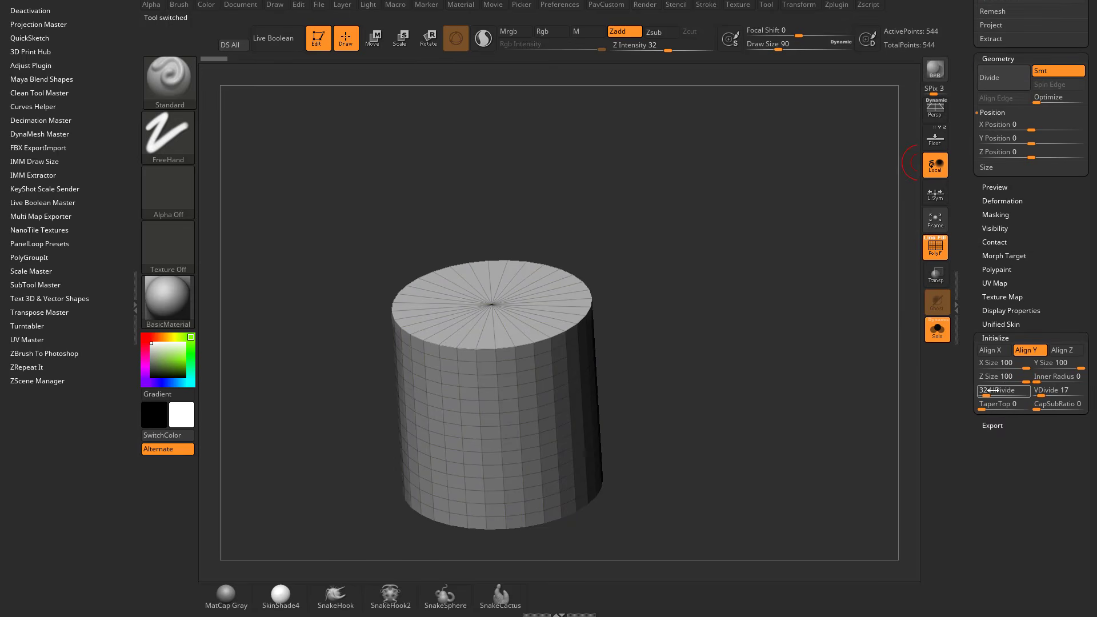
drag(990, 390, 992, 394)
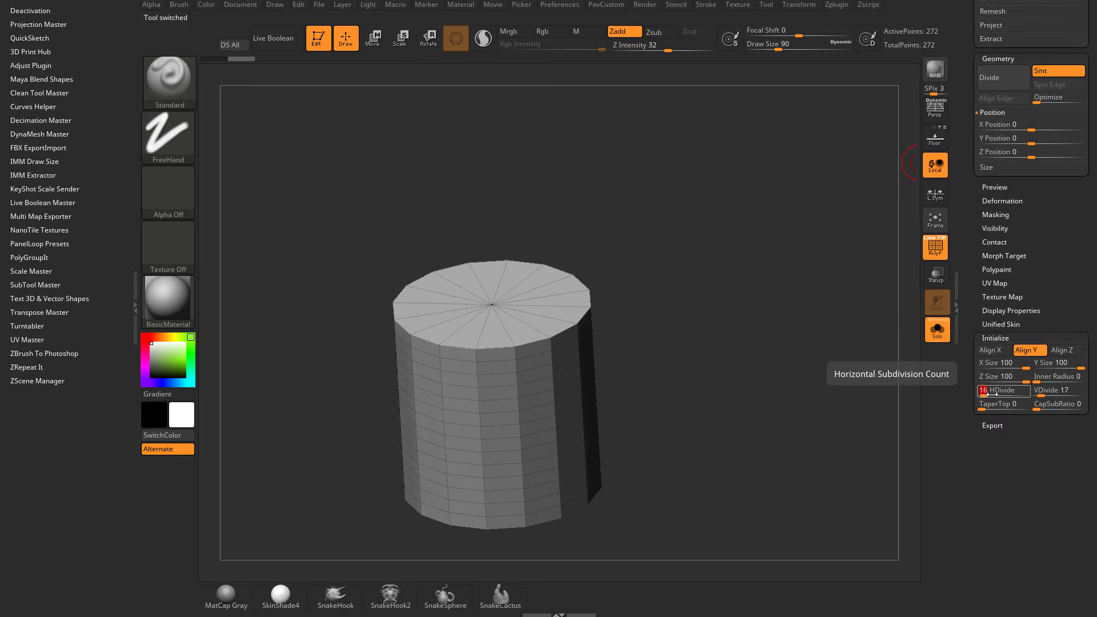
drag(976, 270, 992, 514)
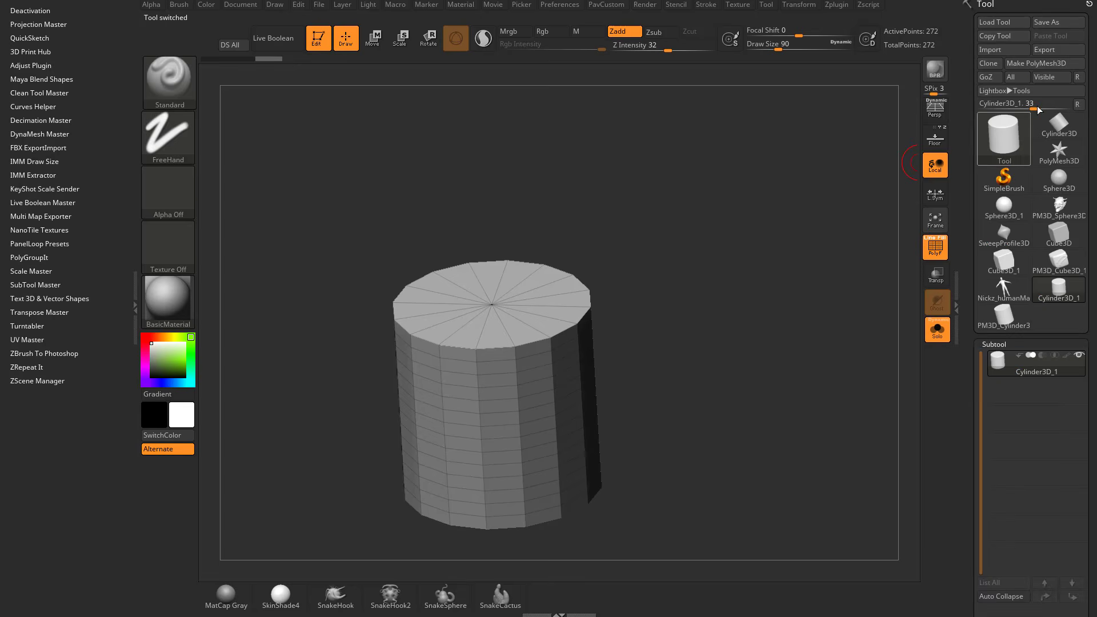
click(1036, 63)
Hide the top cap of the 16-sided cylinder and delete the hidden geometry.
shift+drag(766, 299, 754, 293)
ctrl+shift+drag(252, 163, 709, 303)
drag(760, 253, 805, 361)
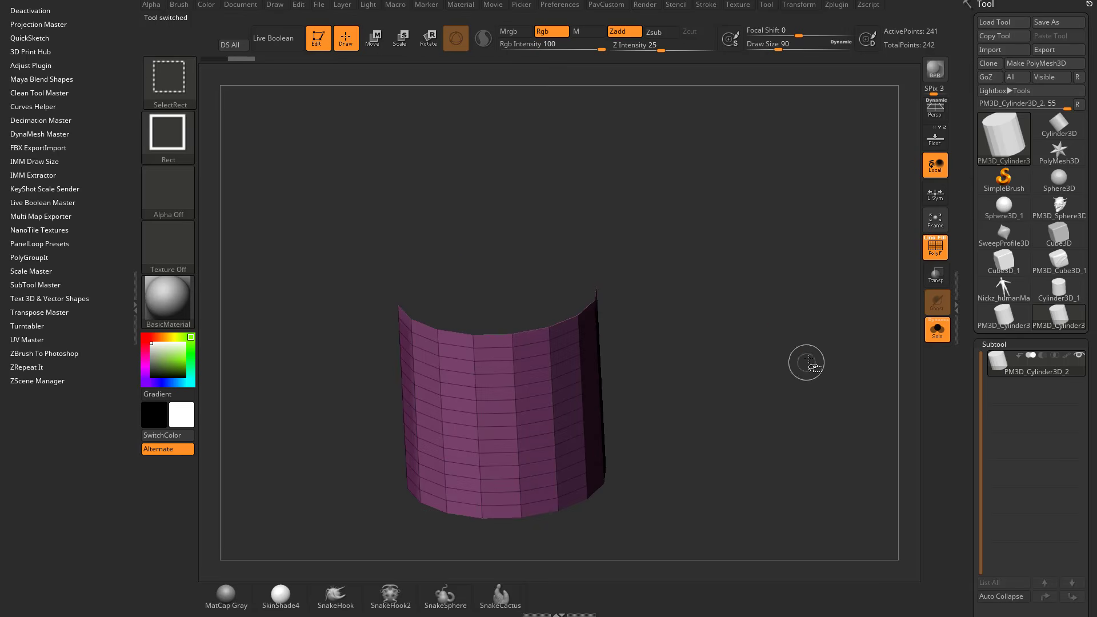
key(2)
click(752, 161)
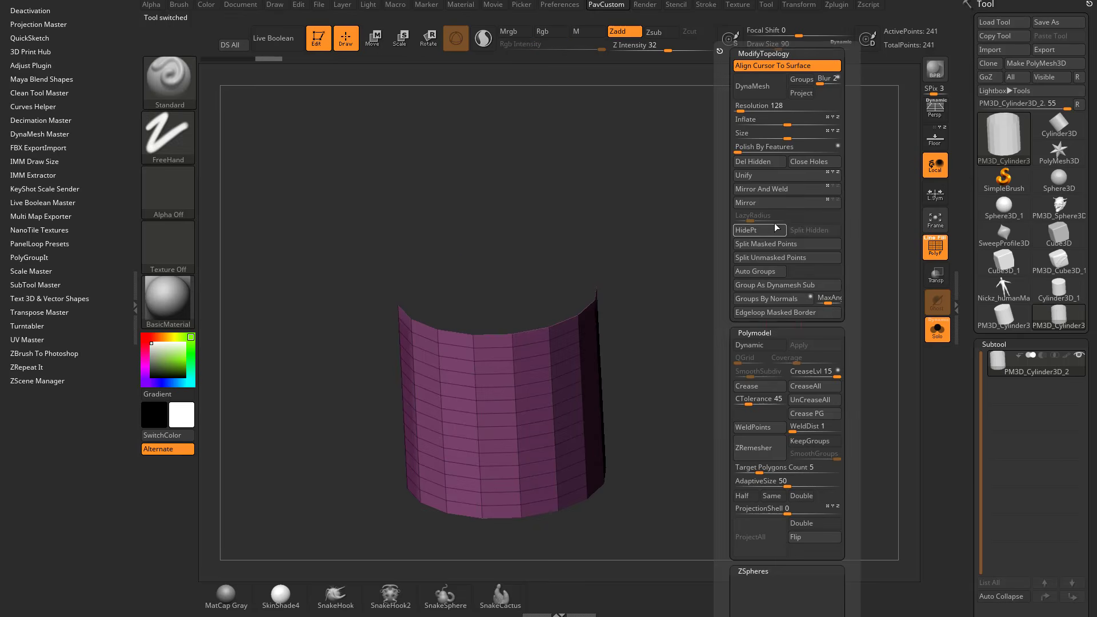
drag(967, 251, 970, 112)
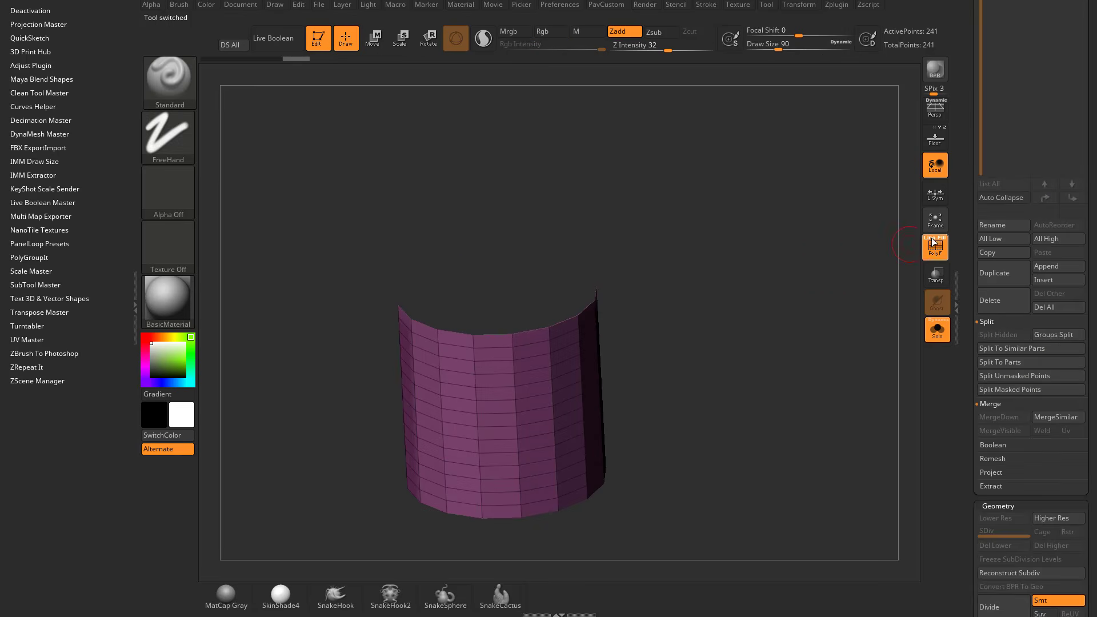
Switch to the ZModeler brush and set its edge action to Close with the Convex Hole target.
key(b)
key(z)
key(m)
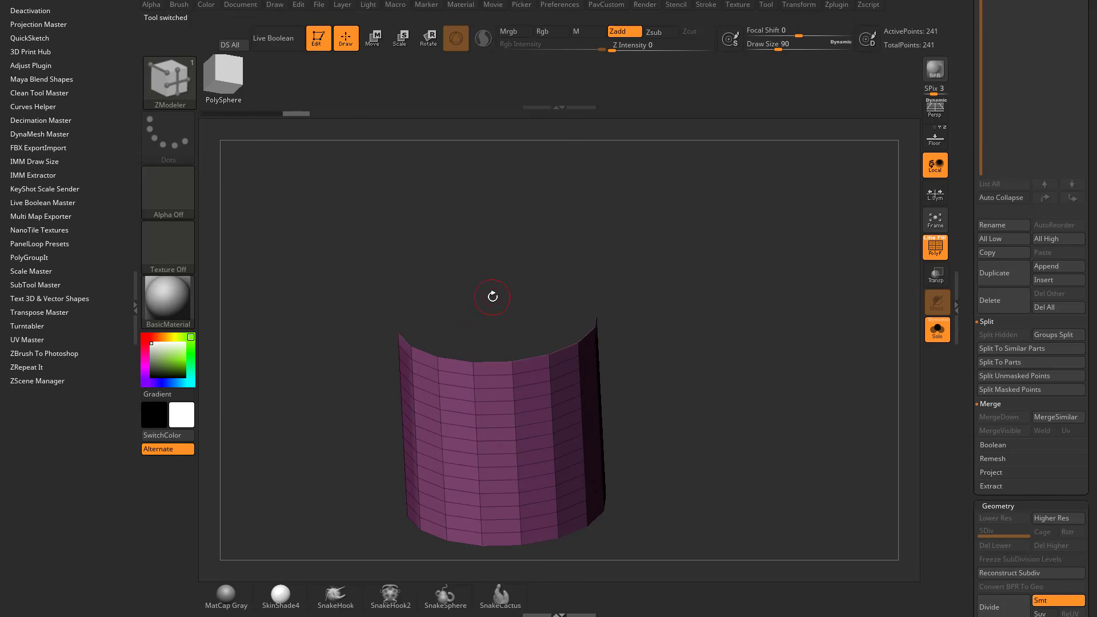
key(space)
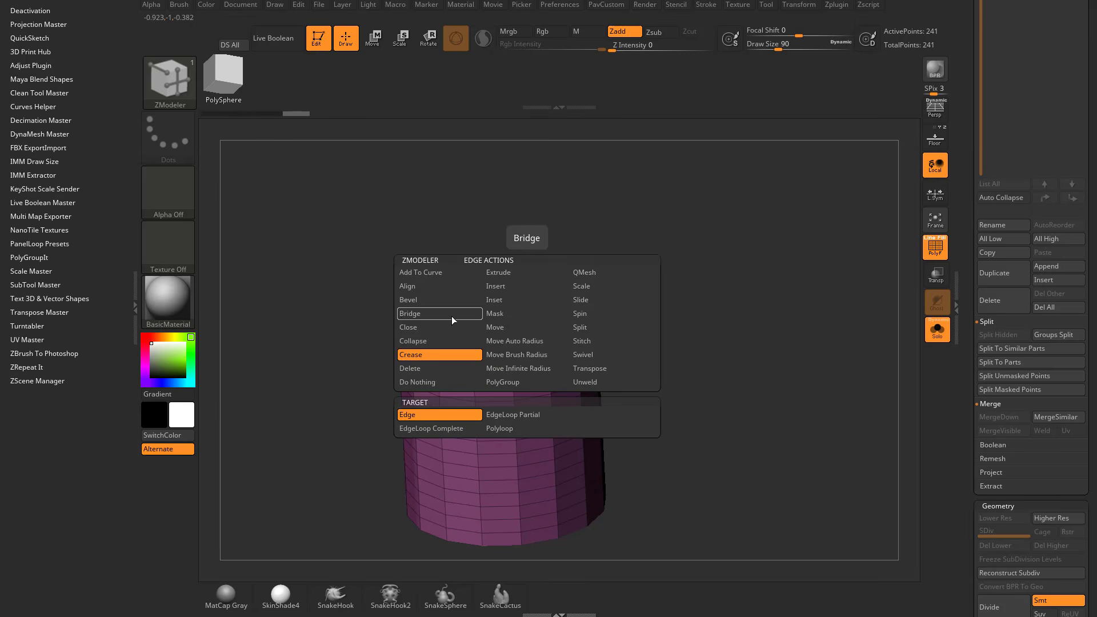
click(437, 330)
click(509, 413)
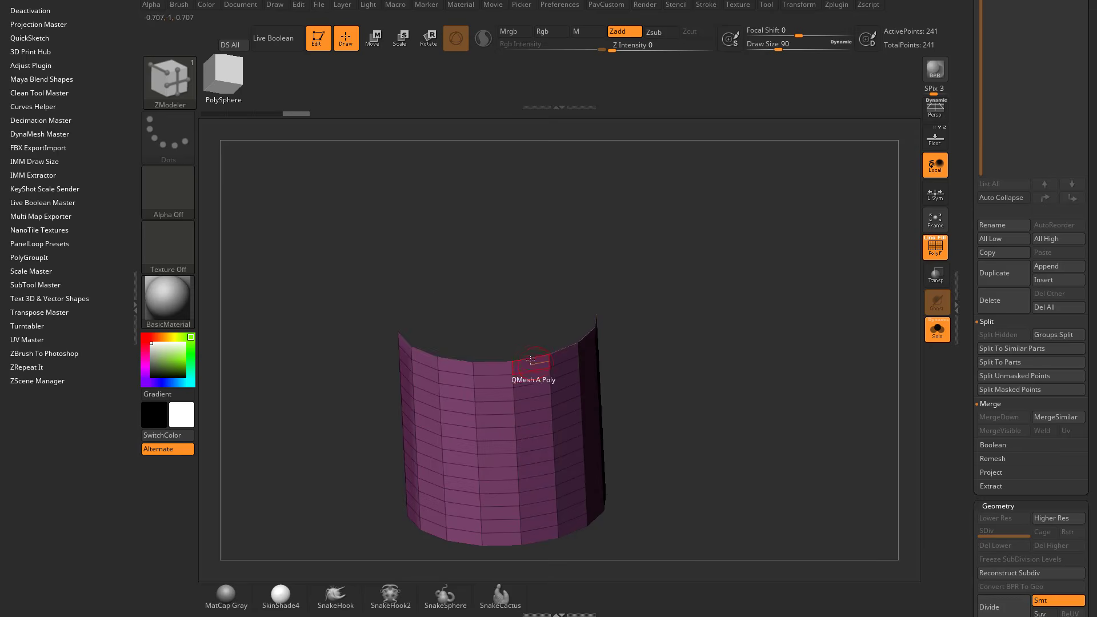
Close the 16-sided cylinder's open top with a rounded dome, undoing the first attempt and shaping the cap again.
click(541, 357)
drag(541, 357, 617, 317)
key(space)
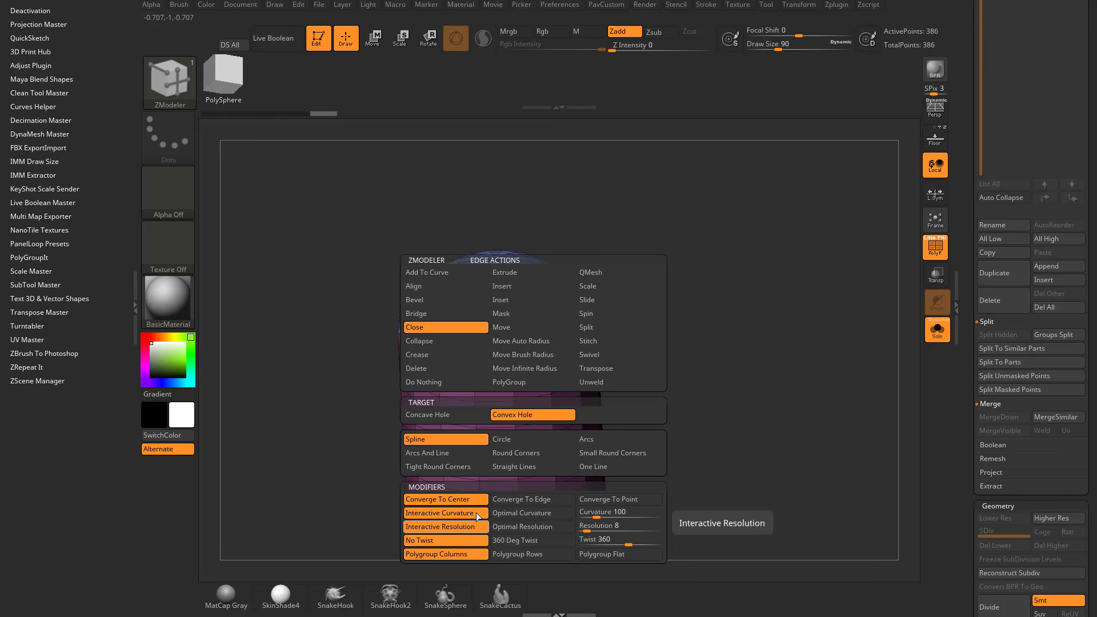
key(ctrl+z)
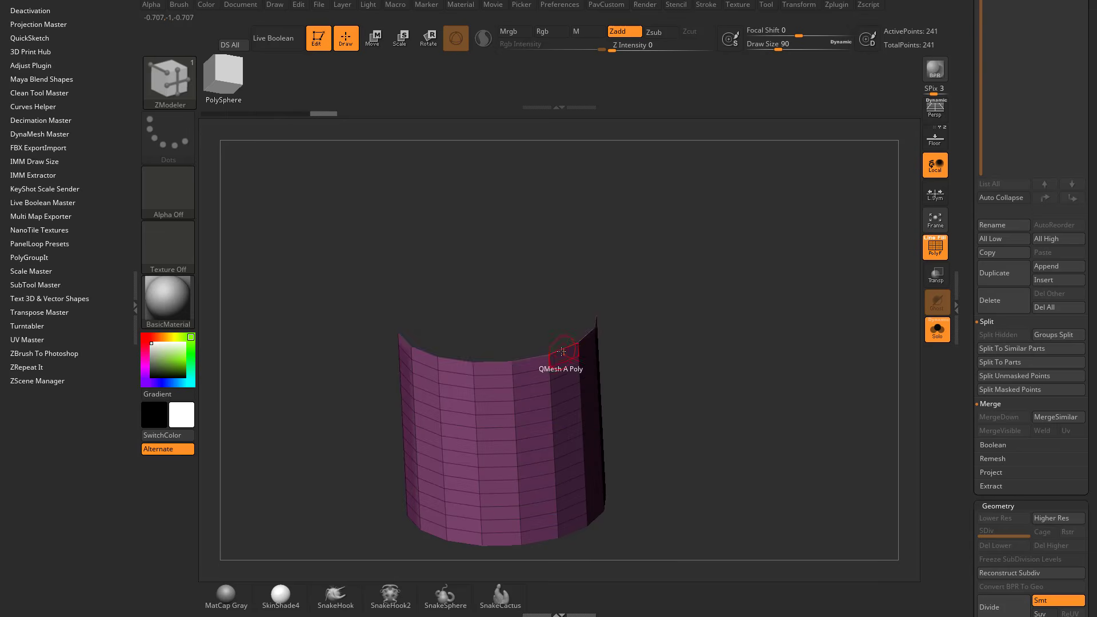
drag(567, 350, 723, 321)
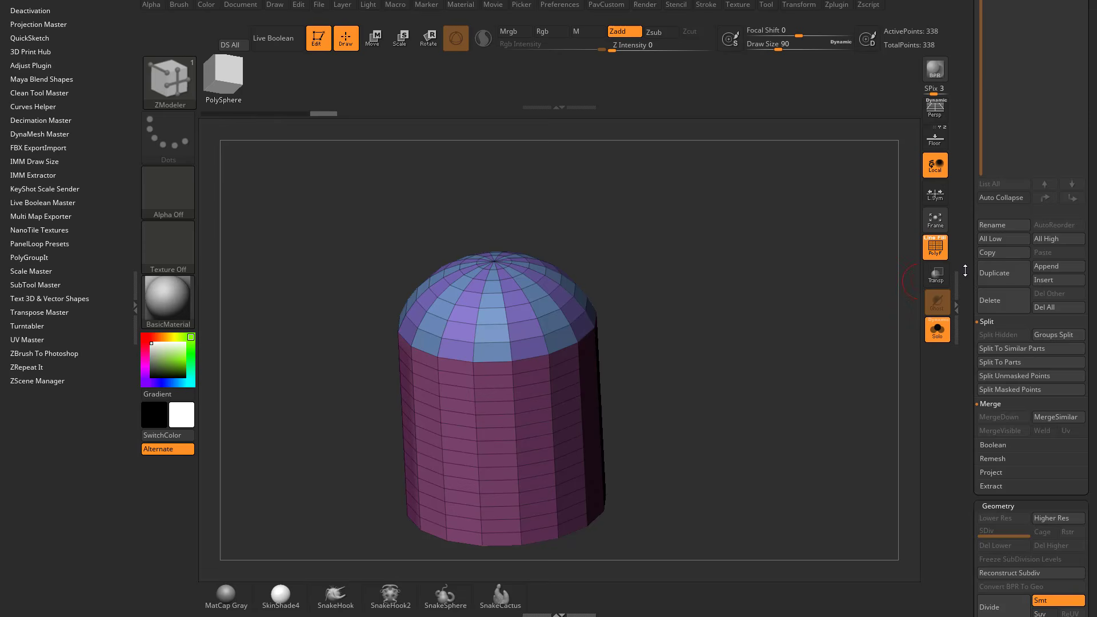
Switch to the first cylinder polymesh and remove its top cap with the ZModeler polygon action Delete on Flat Island.
drag(965, 270, 955, 473)
click(986, 324)
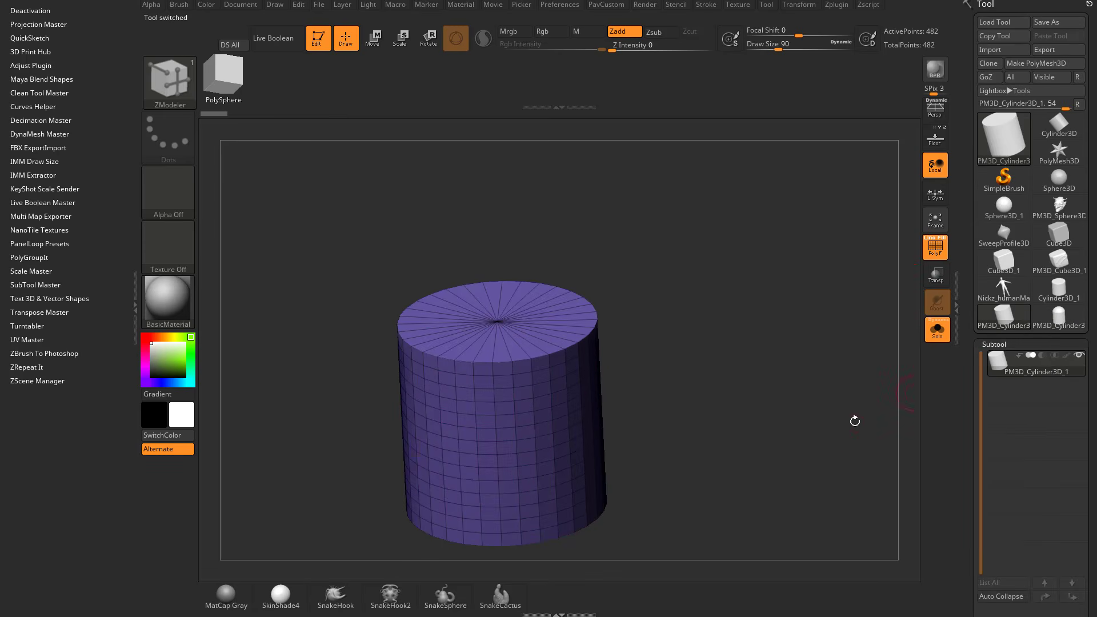
drag(808, 422, 796, 337)
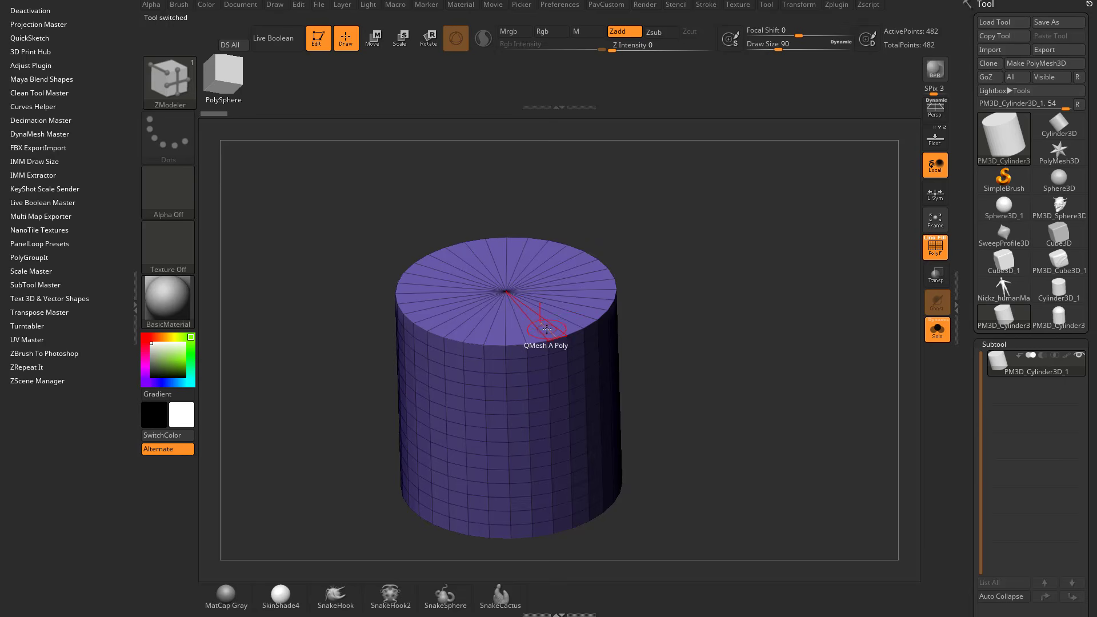
key(space)
click(457, 205)
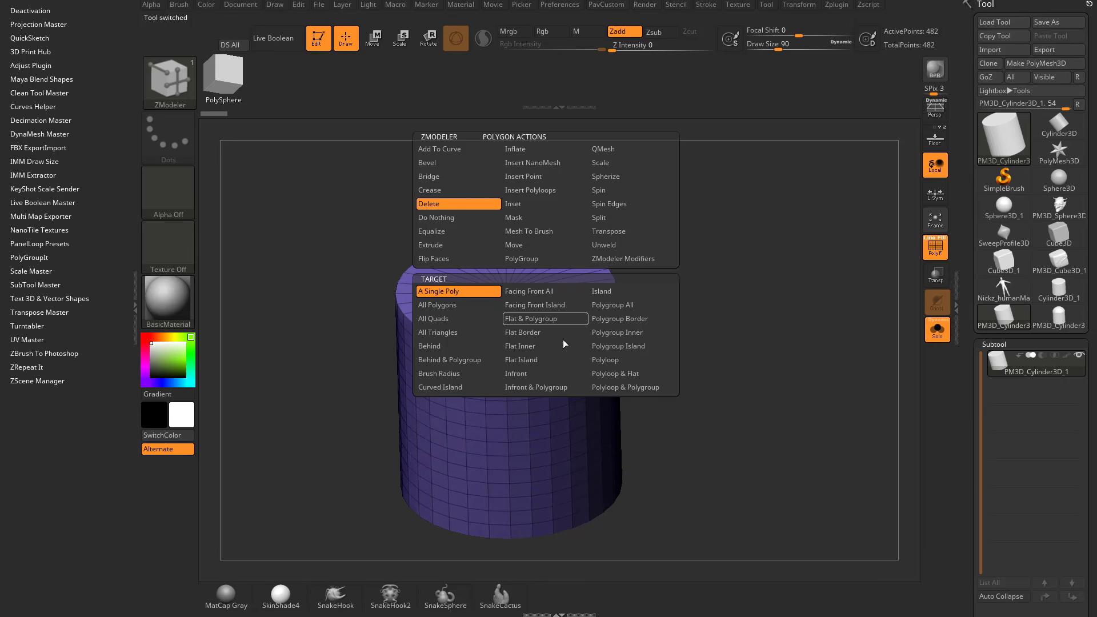
click(543, 361)
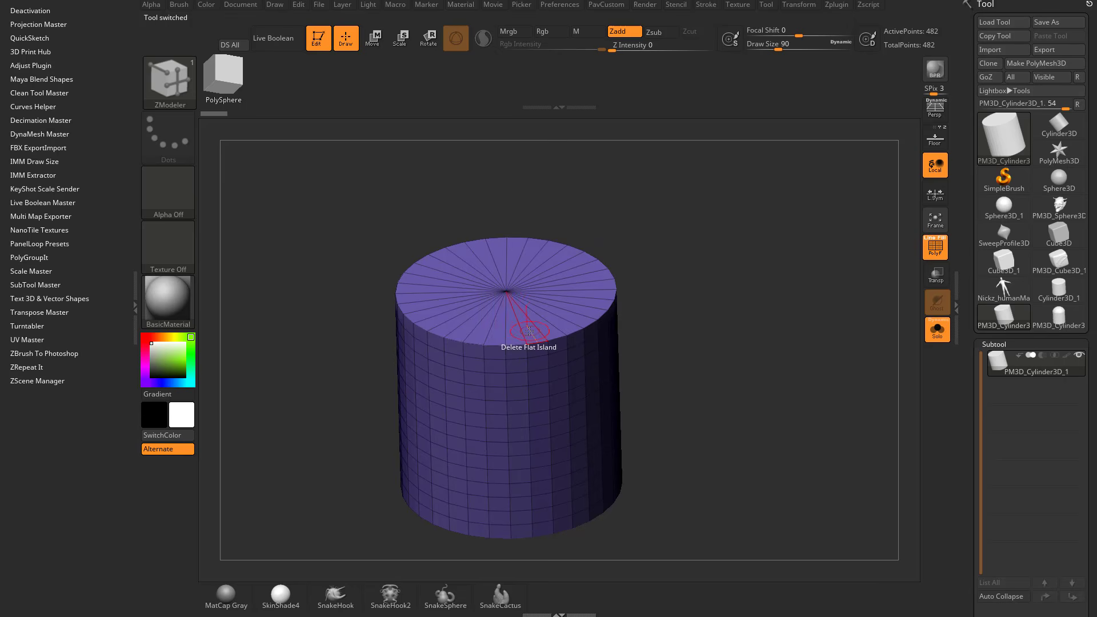
click(528, 332)
Close the first cylinder's open top with a flat cap using Close Convex Hole.
key(space)
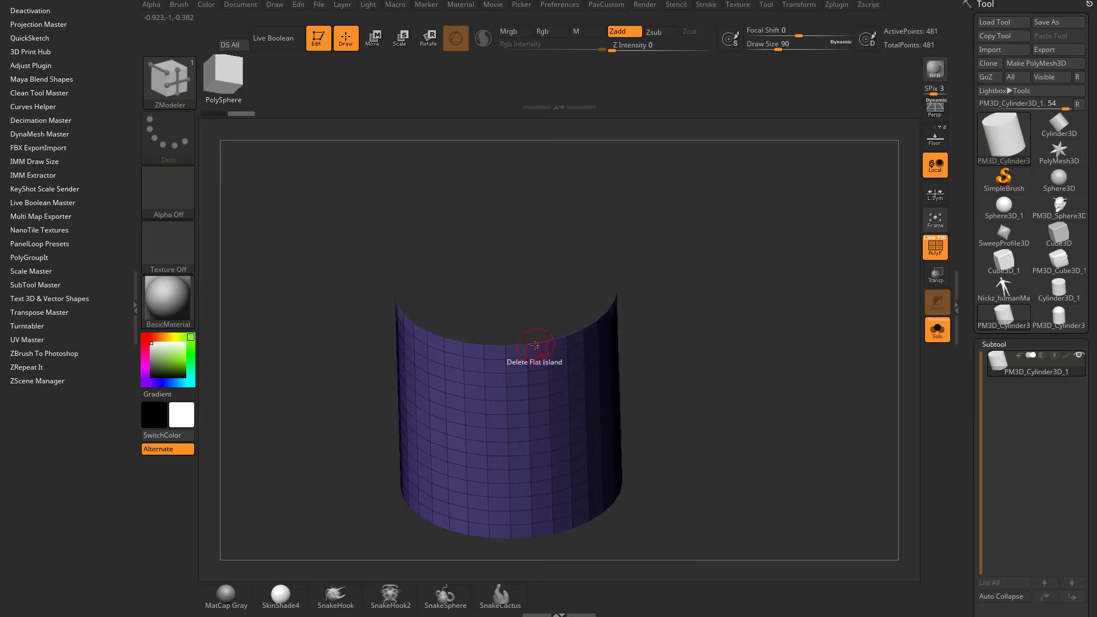
key(ctrl+z)
drag(637, 363, 683, 358)
drag(723, 329, 703, 312)
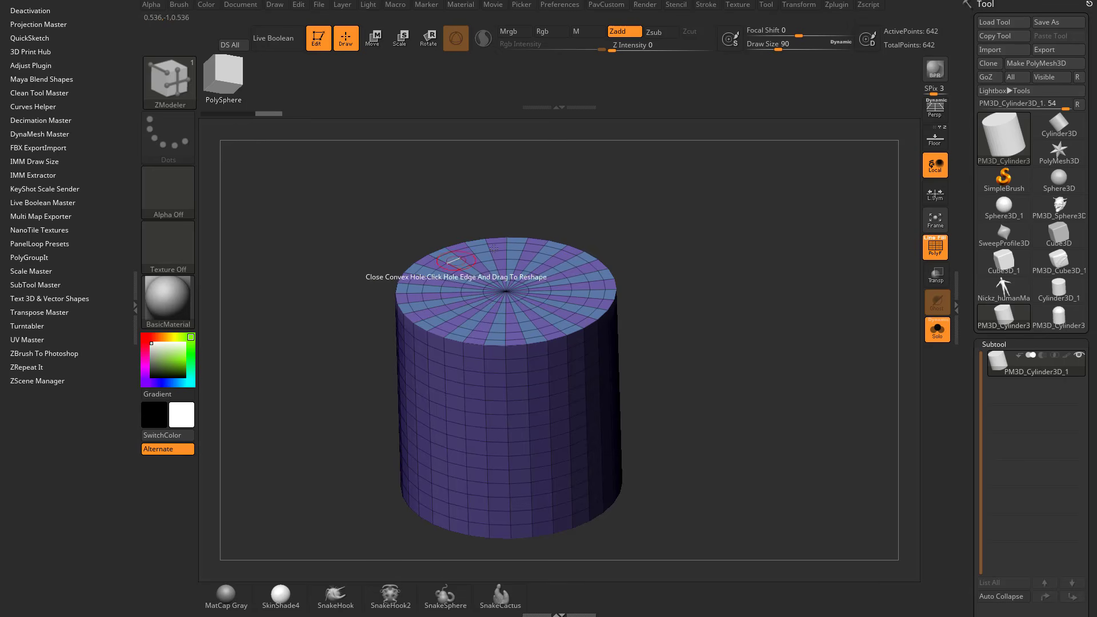
mouse_move(683, 301)
mouse_down()
mouse_move(533, 255)
mouse_move(685, 308)
mouse_up()
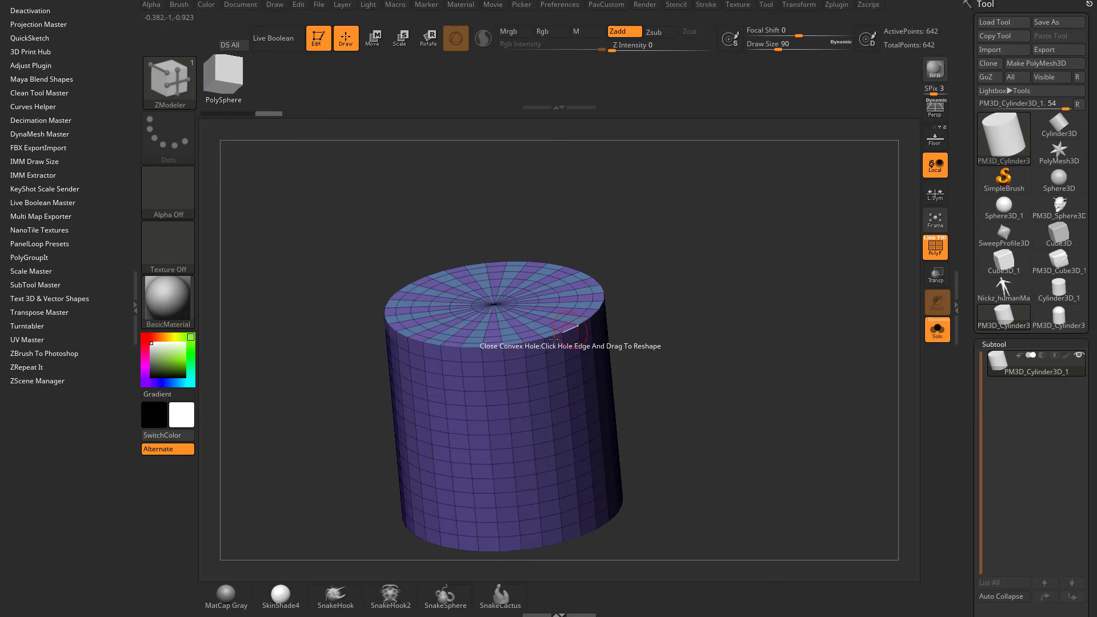
mouse_move(635, 275)
mouse_down()
mouse_move(596, 299)
mouse_move(623, 284)
mouse_up()
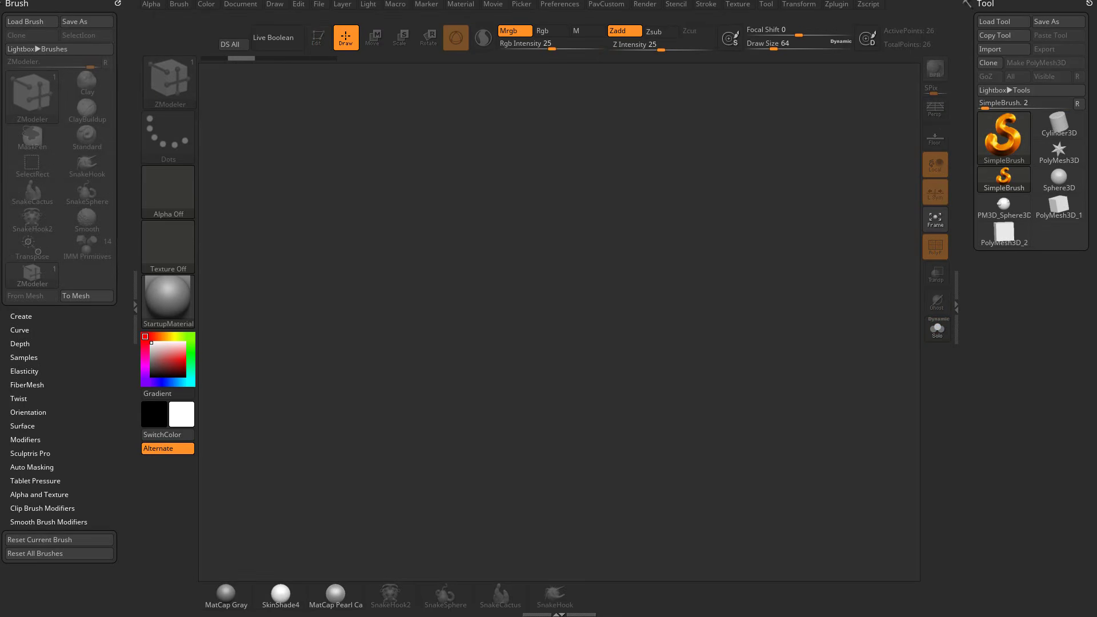
Place a new PolyMesh3D star on the canvas and initialize it as a QCube with a resolution of 2 per axis.
click(1057, 153)
drag(474, 300, 477, 457)
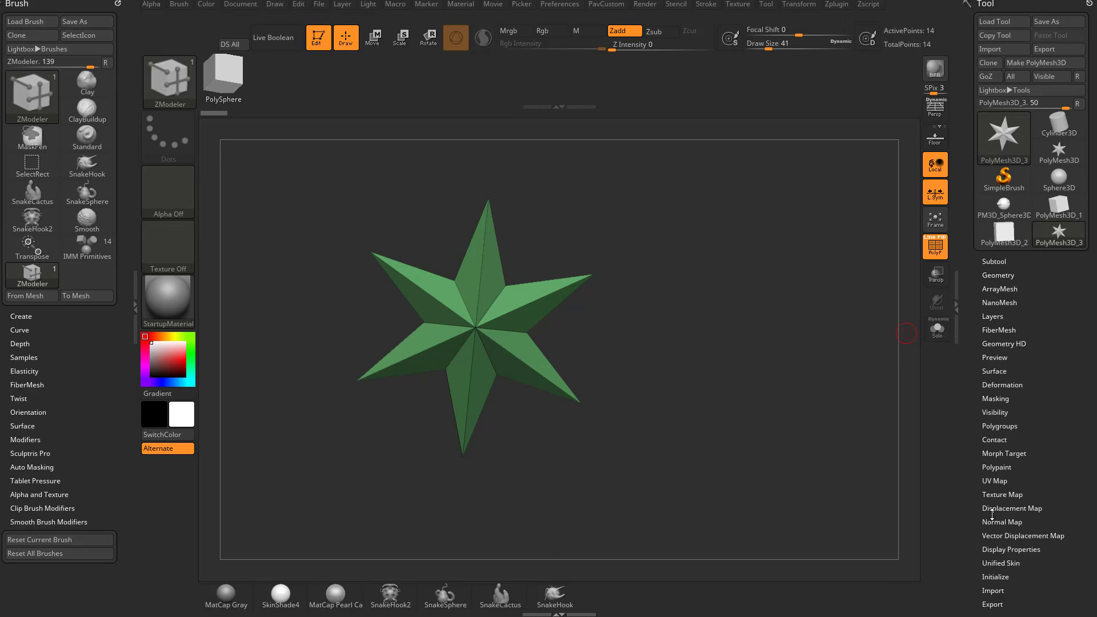
drag(974, 485, 972, 394)
key(shift)
click(996, 374)
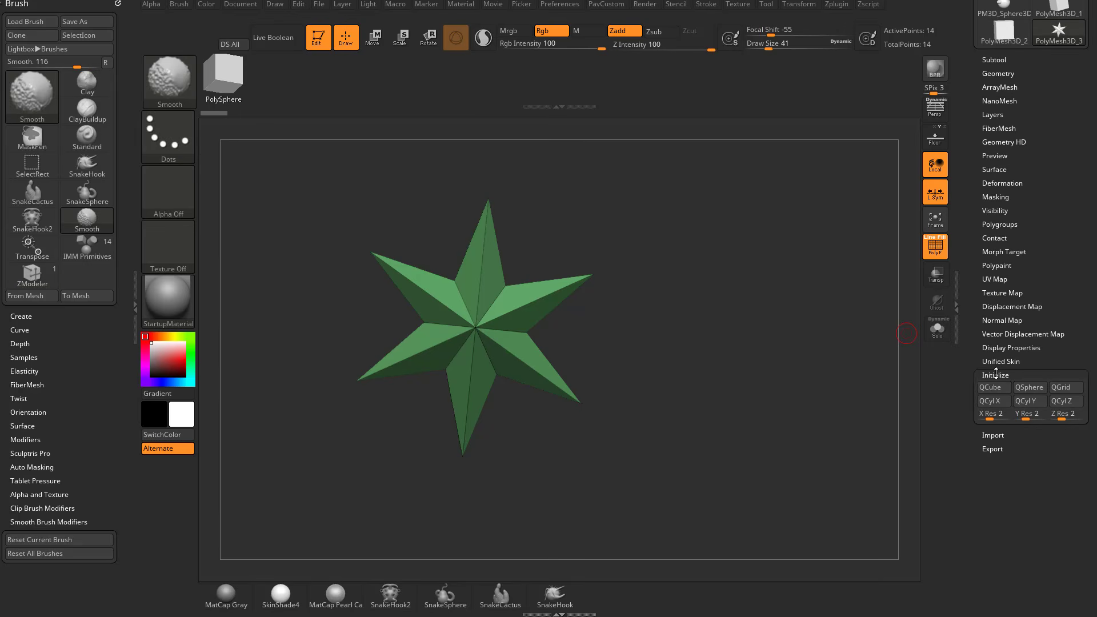
click(990, 387)
drag(686, 361, 734, 369)
mouse_move(735, 369)
ctrl+right_down()
mouse_move(757, 396)
mouse_move(726, 408)
ctrl+right_up()
Set the ZModeler polygon action to QMesh on A Single Poly and extrude the cube's upper front polygon into a long block.
key(b)
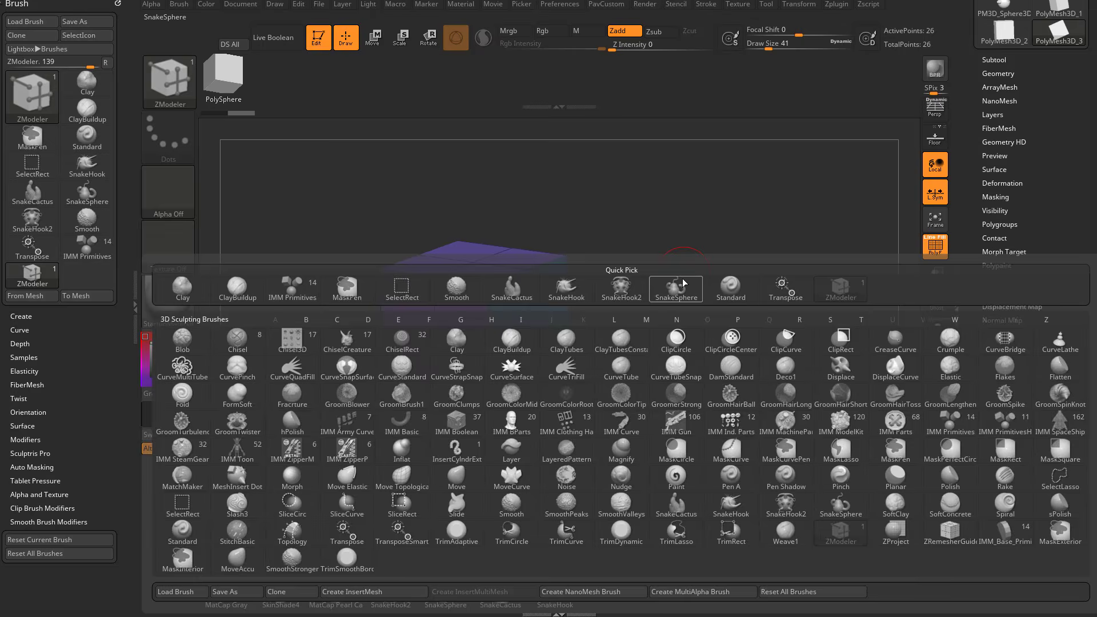
key(z)
key(m)
key(space)
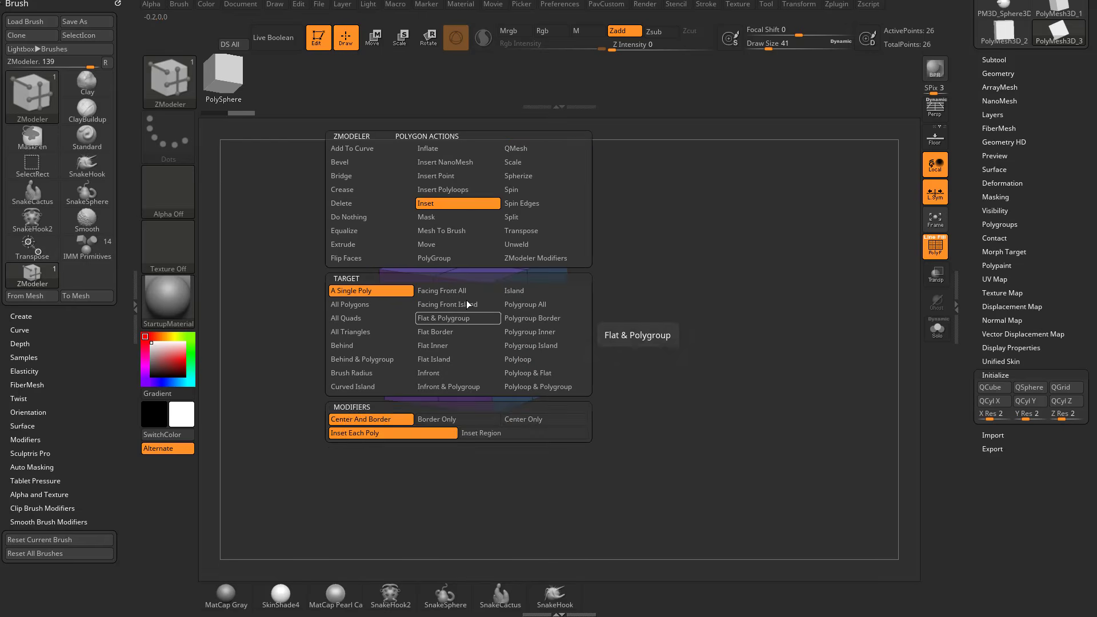
click(541, 149)
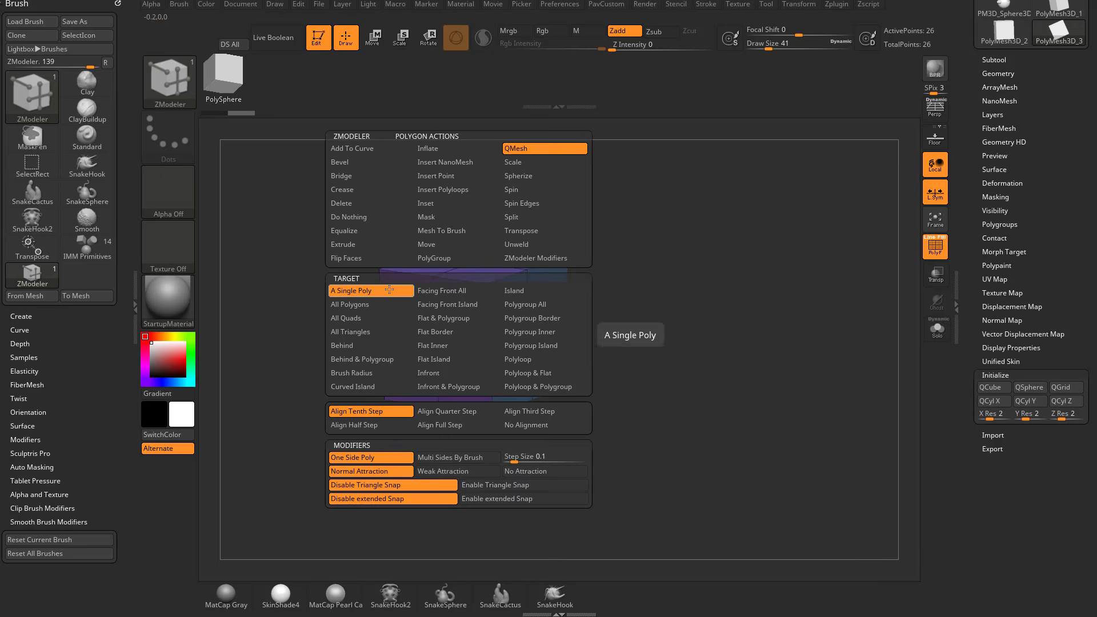
drag(431, 331, 273, 383)
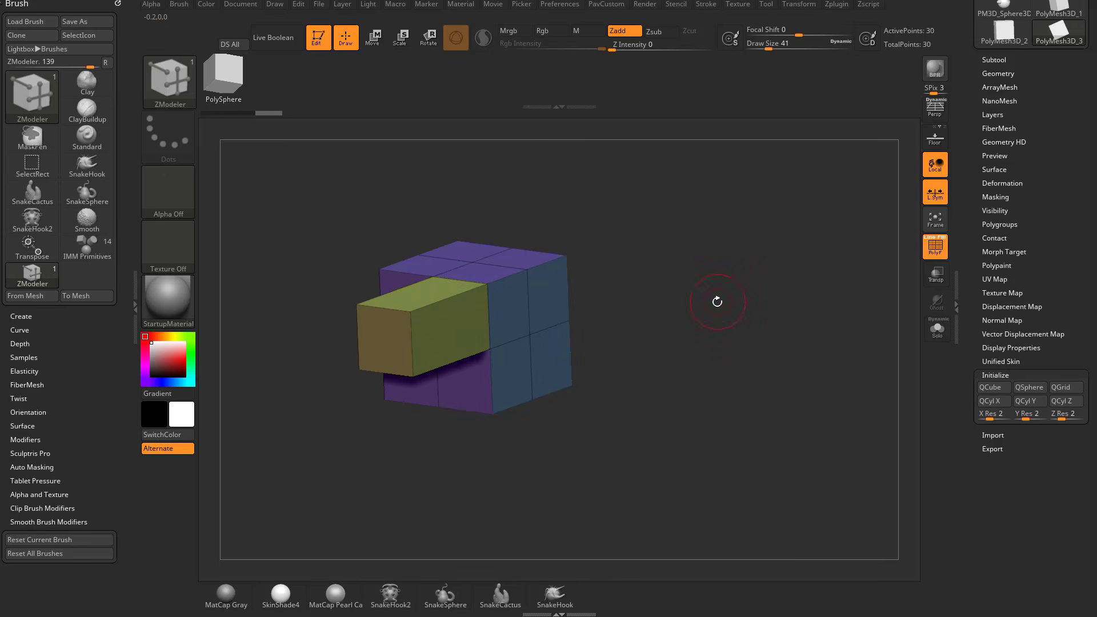
Cycle the polygroup of the extruded block's long side face until it turns blue.
drag(716, 302, 657, 300)
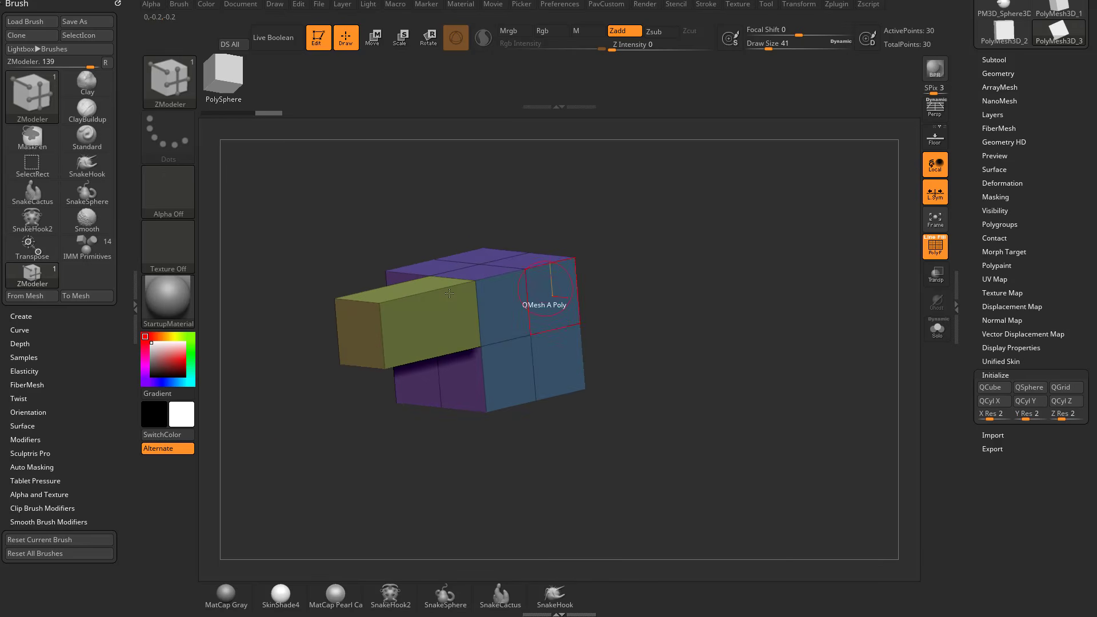
click(429, 324)
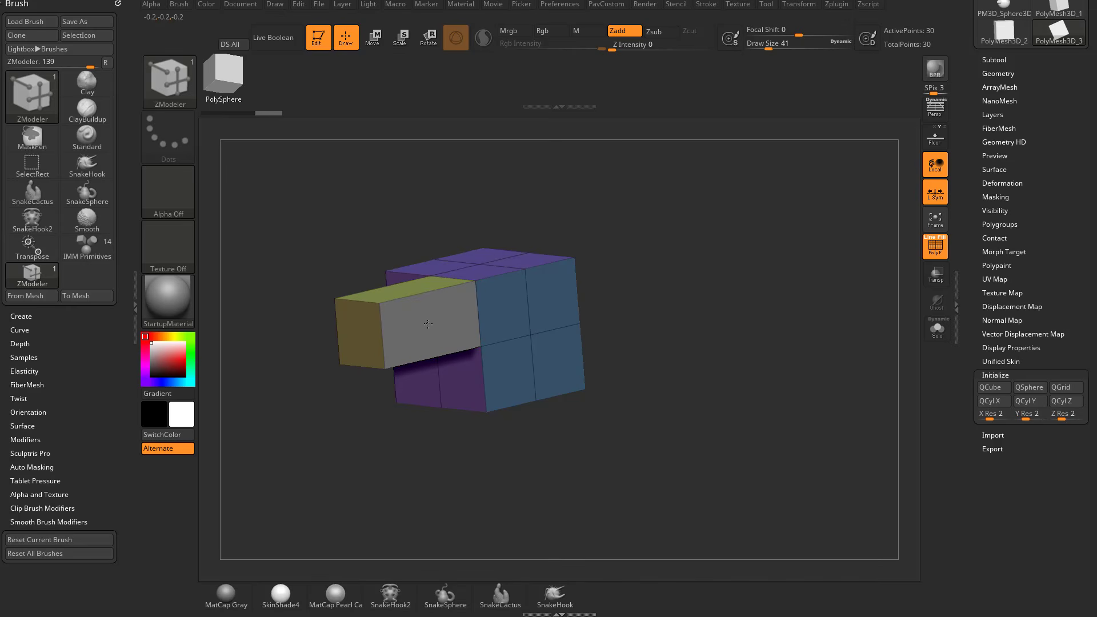
click(431, 323)
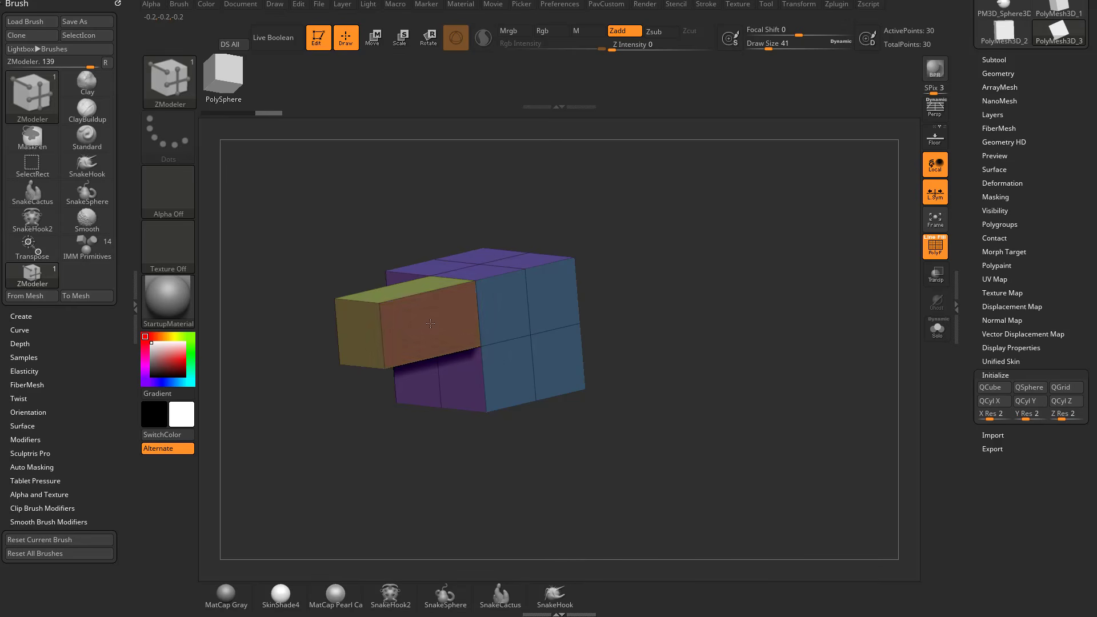
click(431, 323)
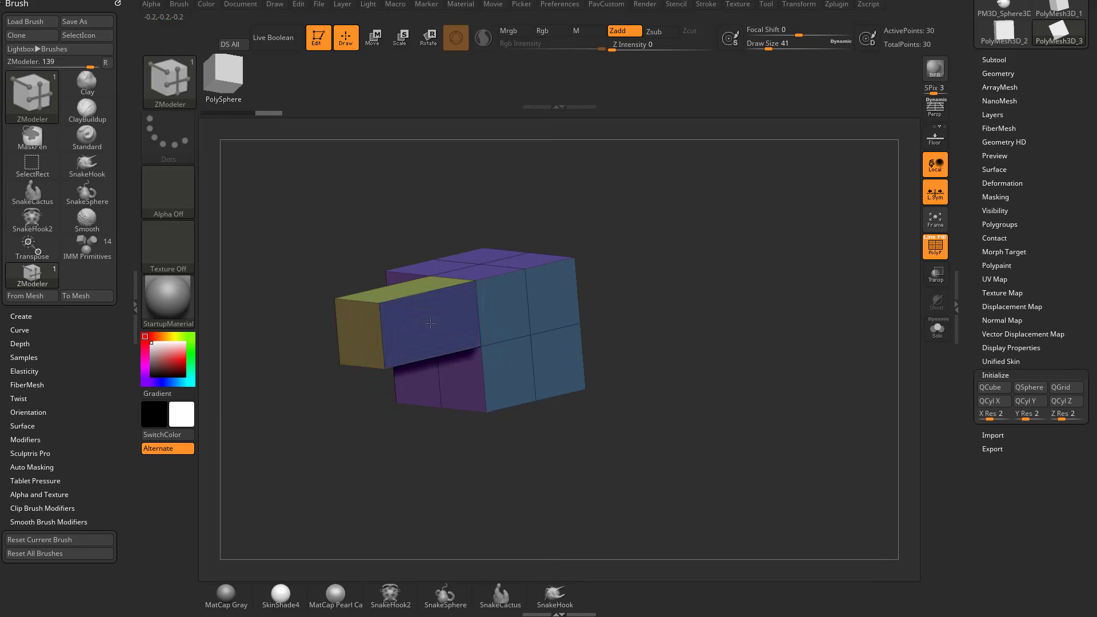
Cycle the polygroup of the extruded block's long side face until it turns red.
click(430, 324)
click(430, 323)
click(430, 324)
Set the ZModeler polygon action to Inset with the Polygroup All target and the Inset Region option.
mouse_move(741, 292)
mouse_down()
mouse_move(711, 307)
mouse_move(726, 286)
mouse_up()
right_click(503, 313)
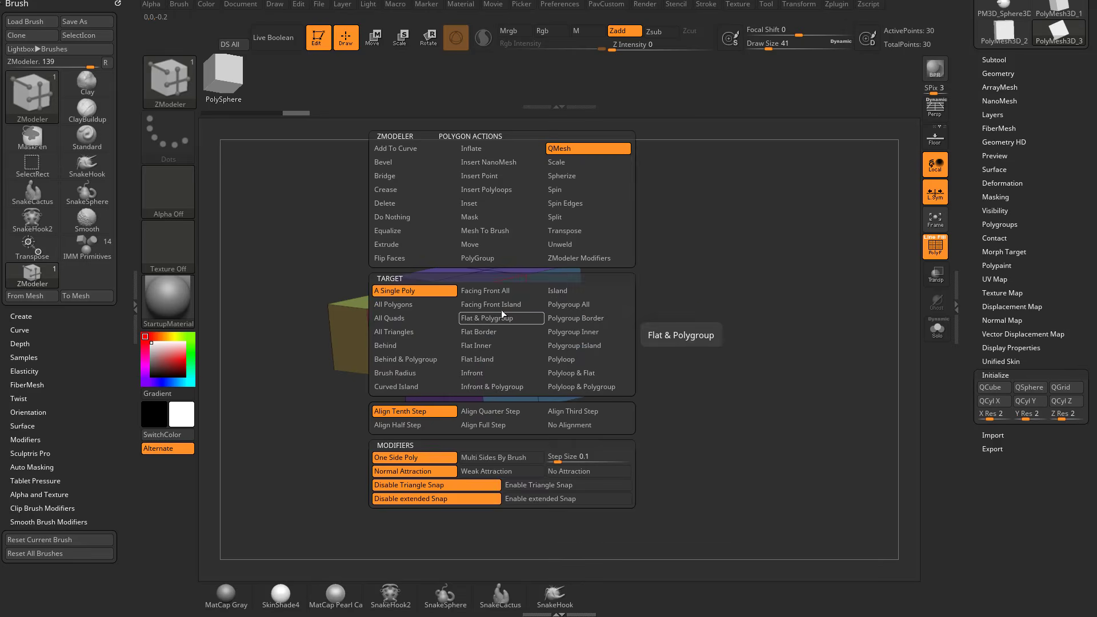
click(493, 203)
click(576, 306)
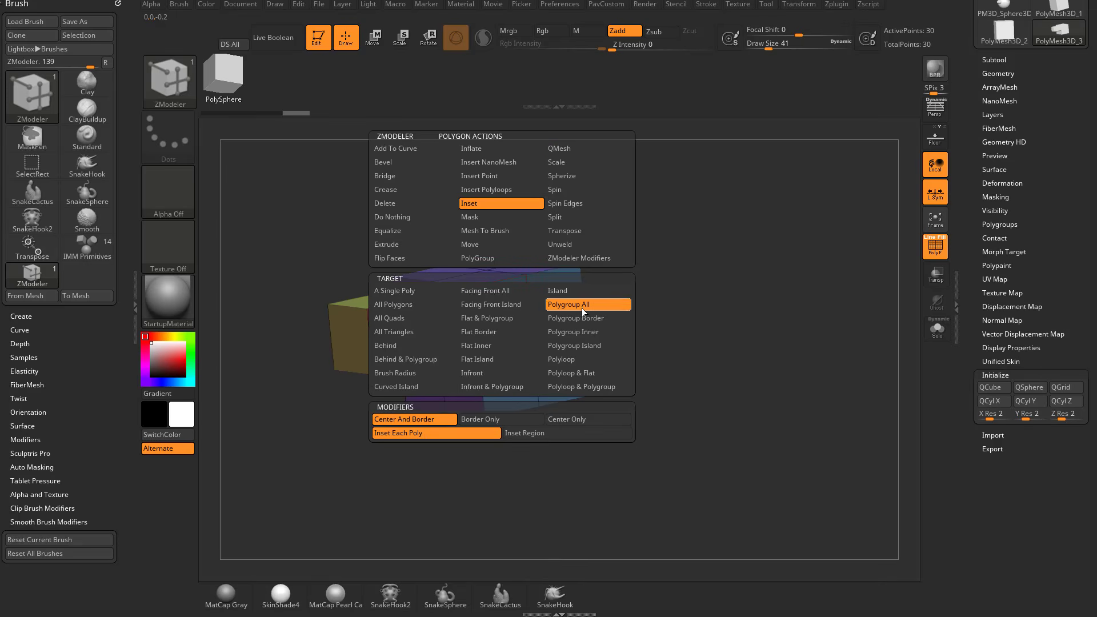
click(526, 432)
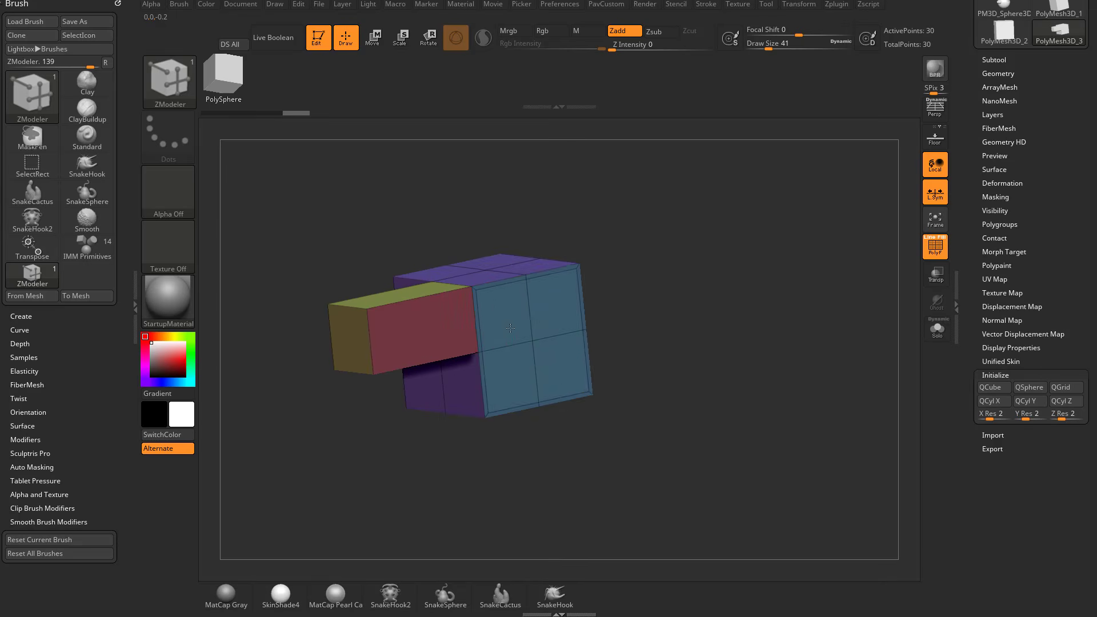
Try a region inset on the cube's blue side, undo it, and try the inset again with Inset Each Poly.
drag(511, 334, 510, 333)
right_click(499, 324)
key(ctrl+z)
right_click(506, 320)
click(466, 433)
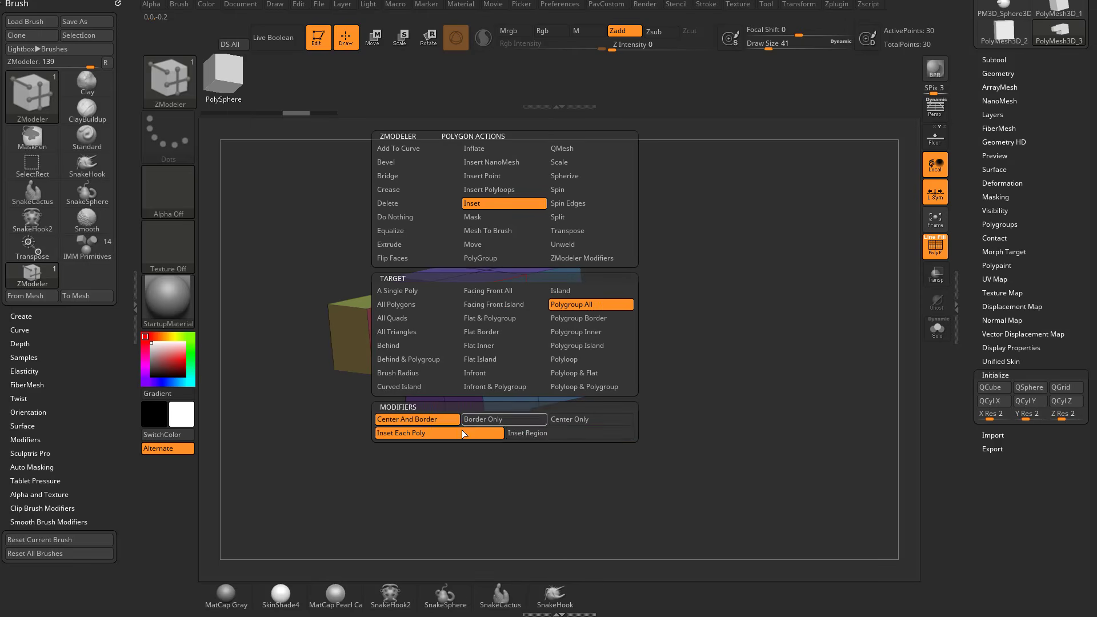
drag(504, 341, 501, 337)
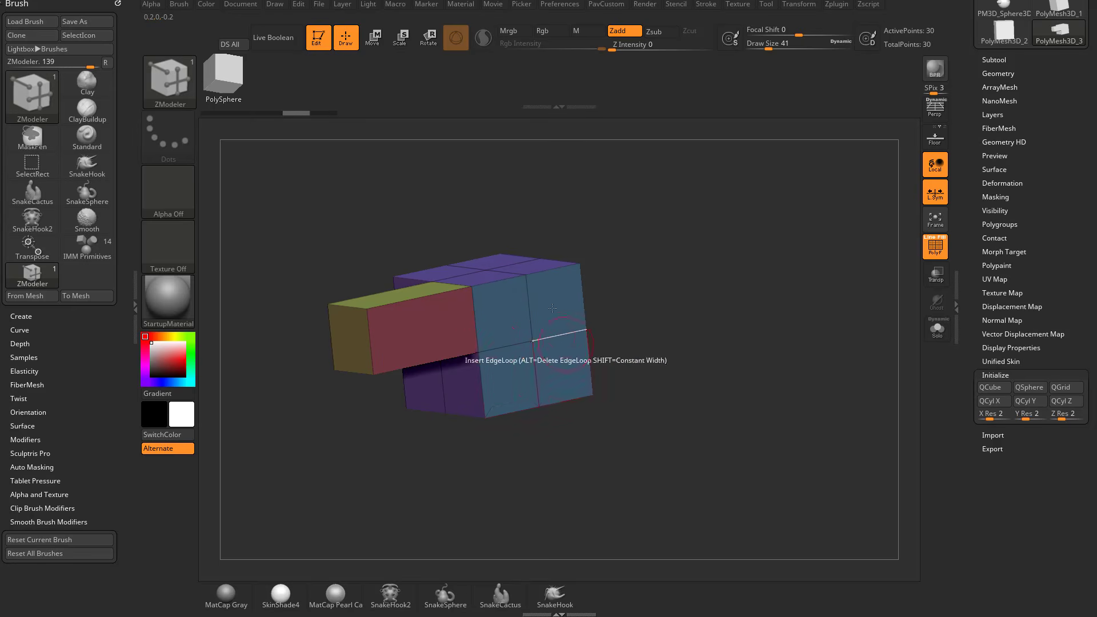
Switch back to Inset Region, inset the cube's blue side as one region, and undo the inset.
right_click(503, 335)
click(520, 436)
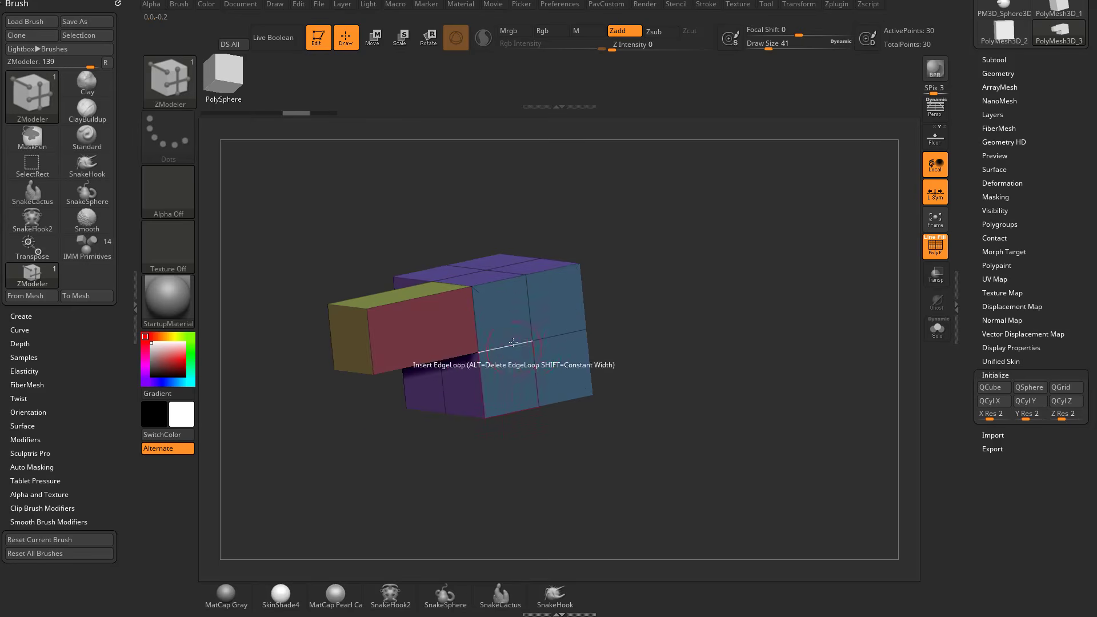
drag(509, 323, 507, 330)
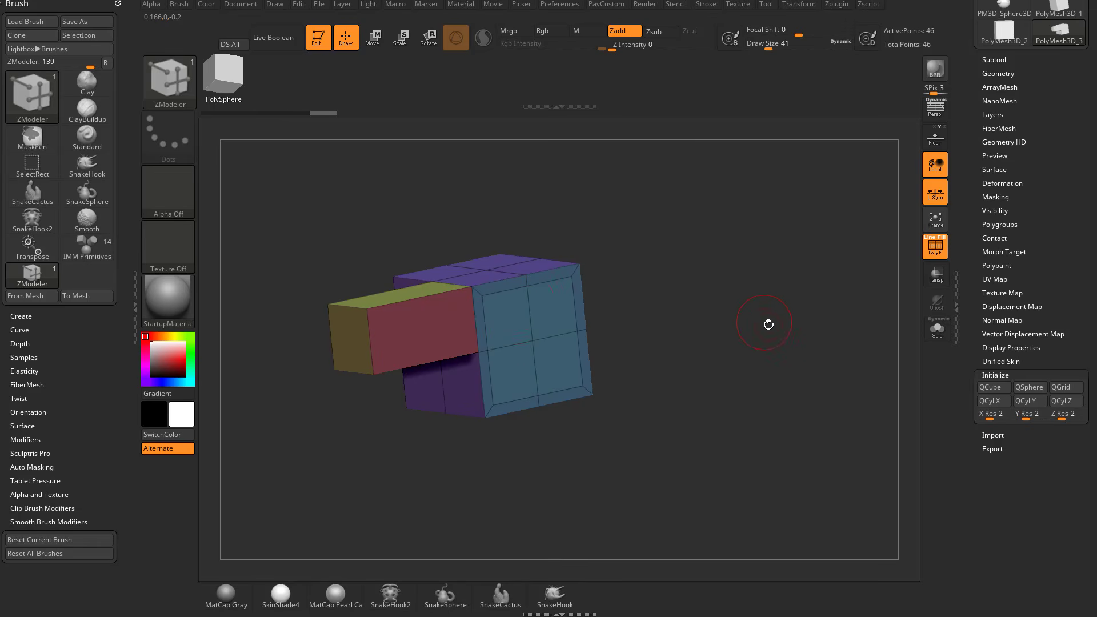
key(ctrl+z)
Set the Inset action to Inset Each Poly for the block's long red side face.
drag(677, 280, 595, 264)
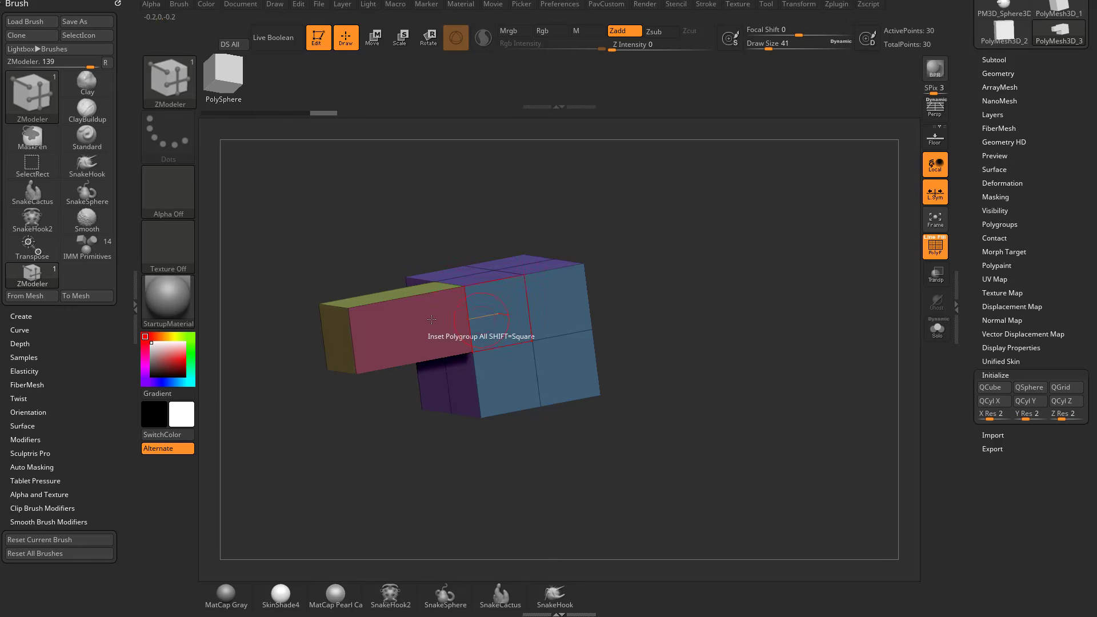
right_click(405, 330)
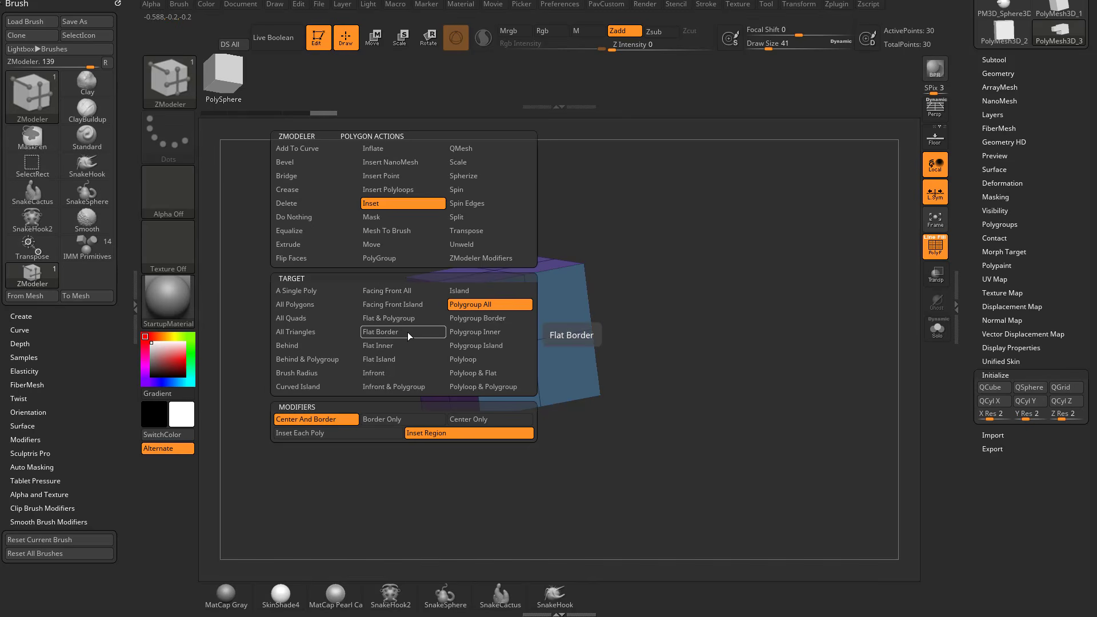
key(space)
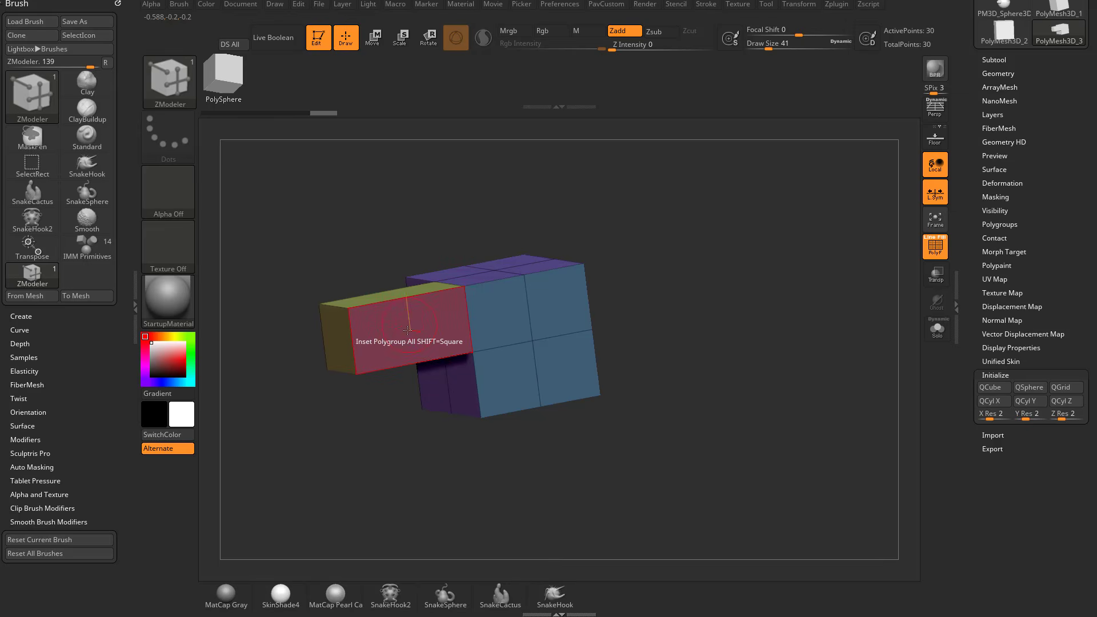
key(space)
key(space)
click(336, 433)
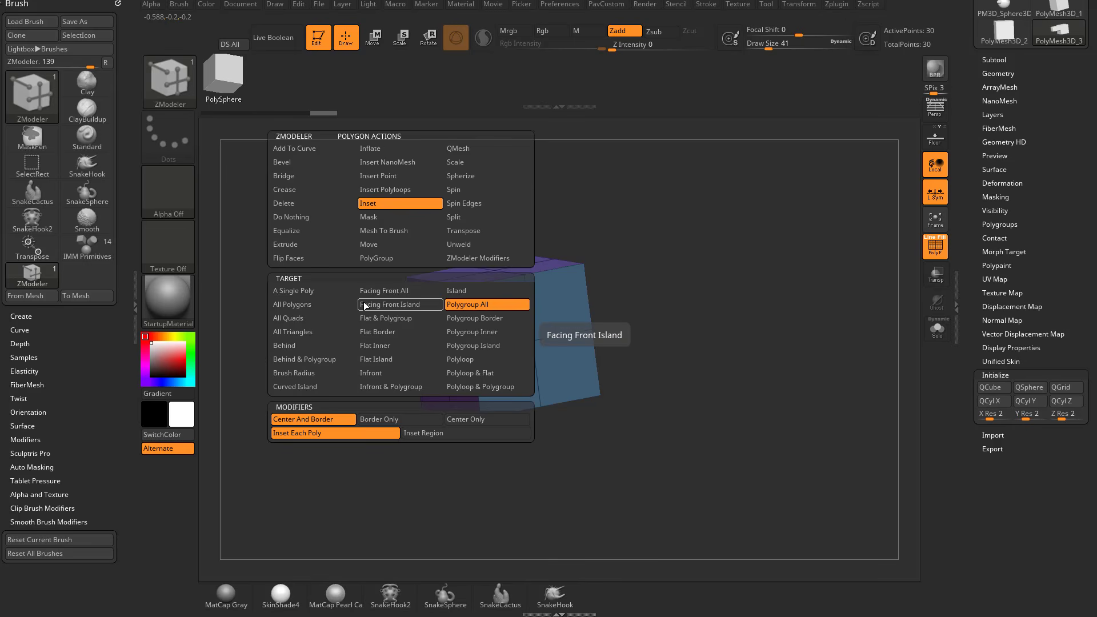
key(space)
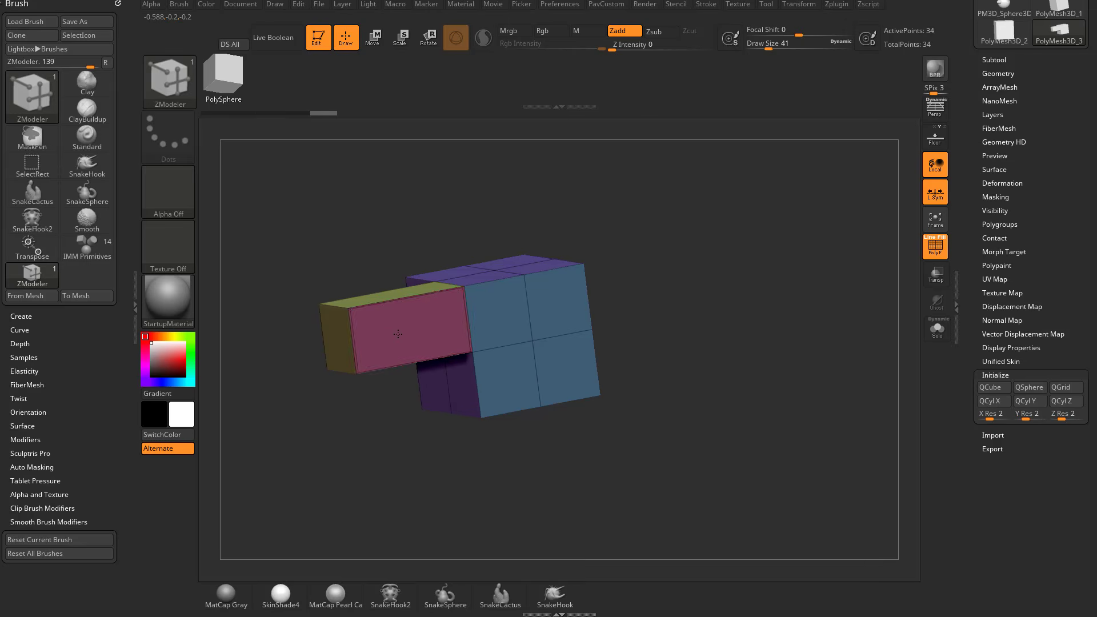
Inset the block's long red side face down to a small square at its centre.
drag(420, 220, 436, 271)
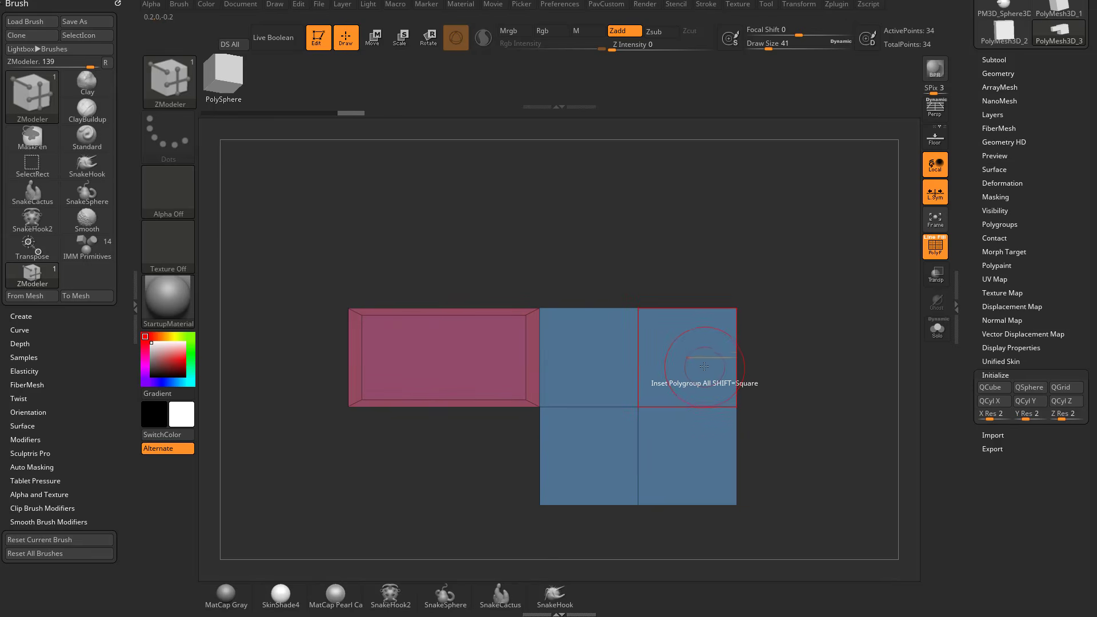
drag(444, 345, 352, 458)
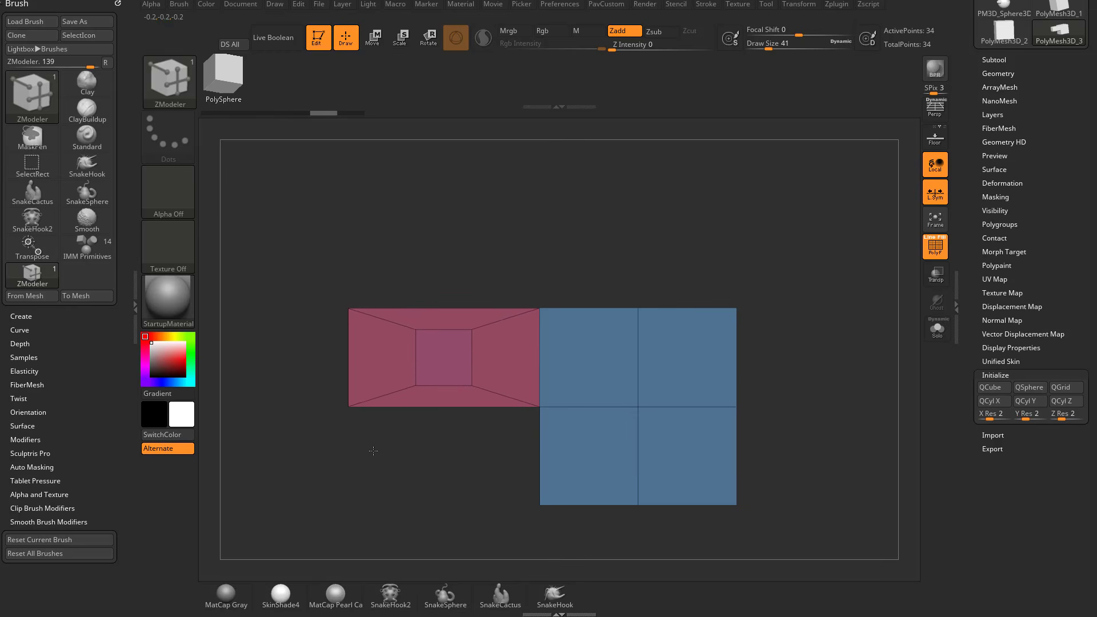
drag(520, 226, 568, 242)
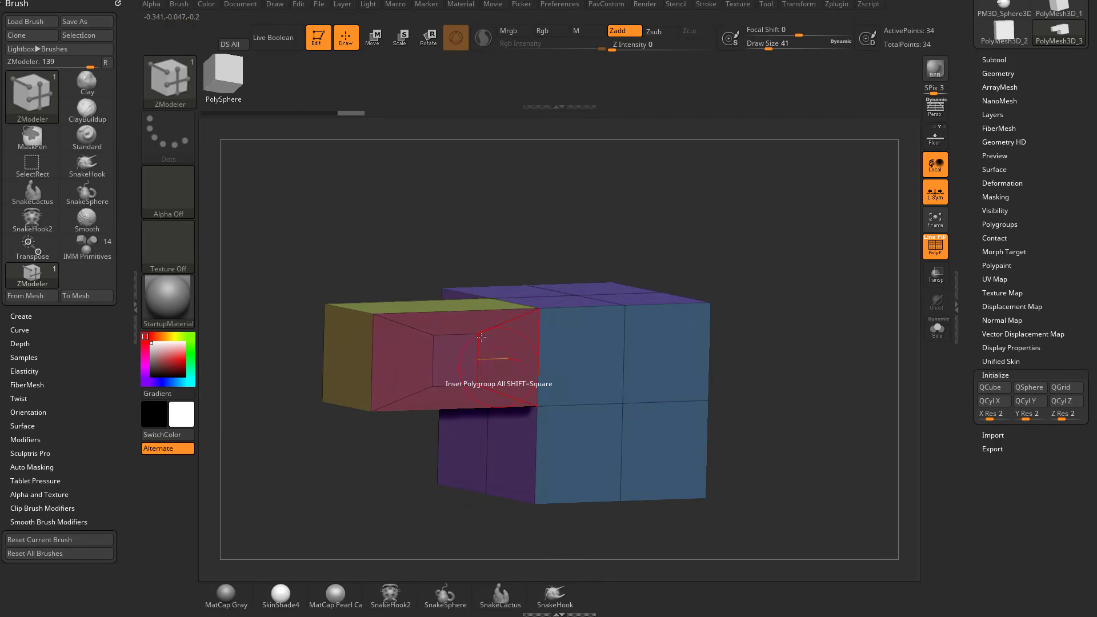
drag(520, 213, 722, 299)
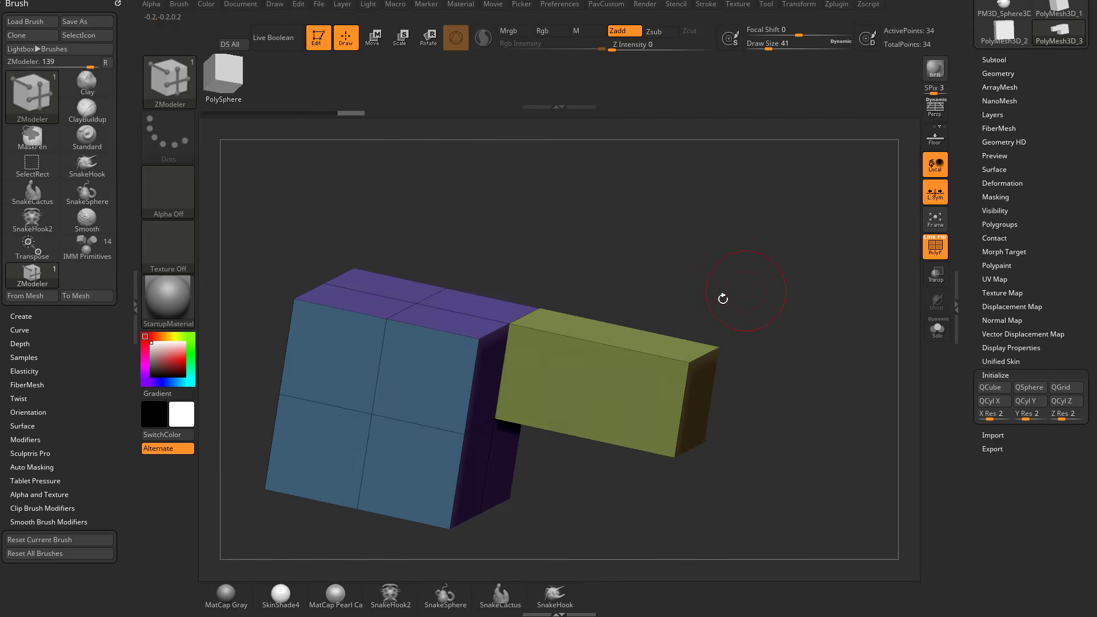
Try insetting the block's opposite green side face and undo the insets on the block.
alt+click(588, 386)
key(alt)
key(alt)
drag(593, 387, 435, 481)
key(ctrl+z)
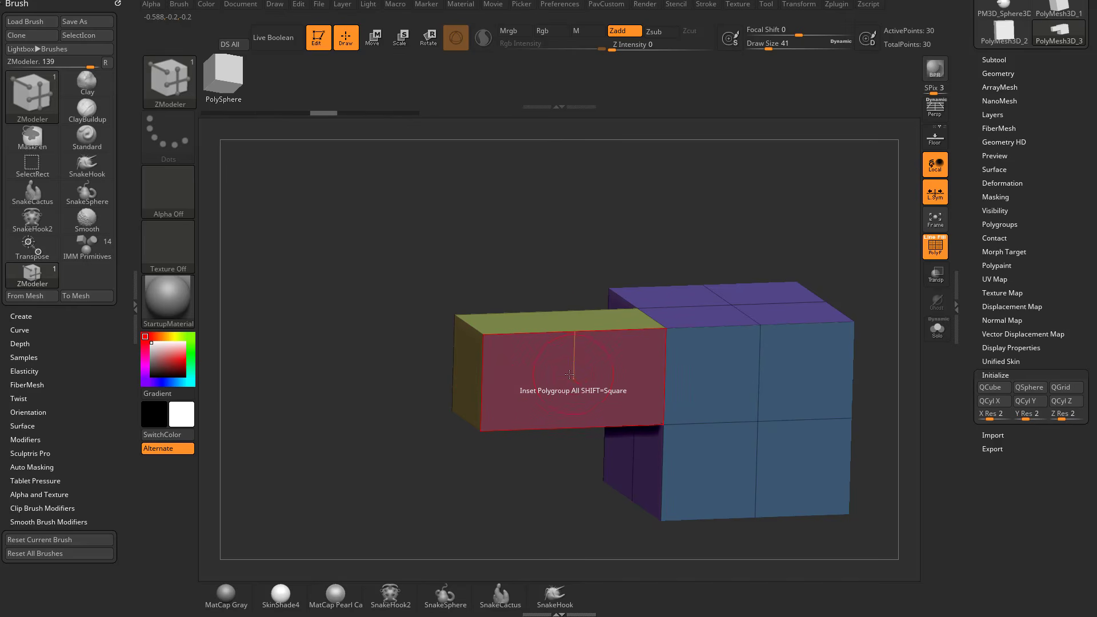
Inset the block's long red side face with an even border and an orange centre polygroup.
key(space)
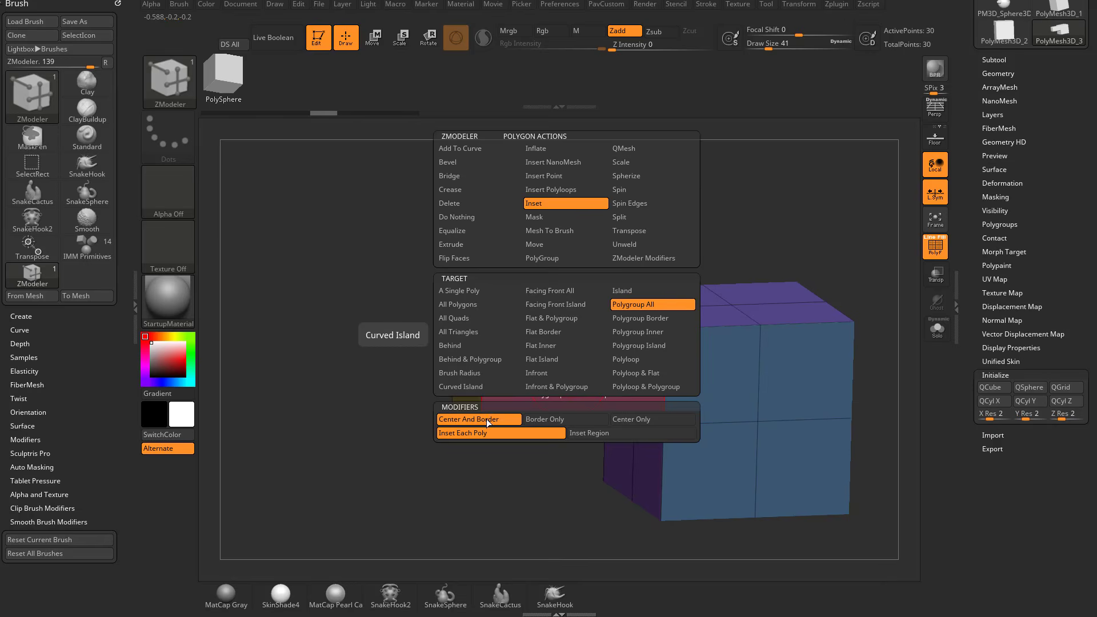
click(554, 386)
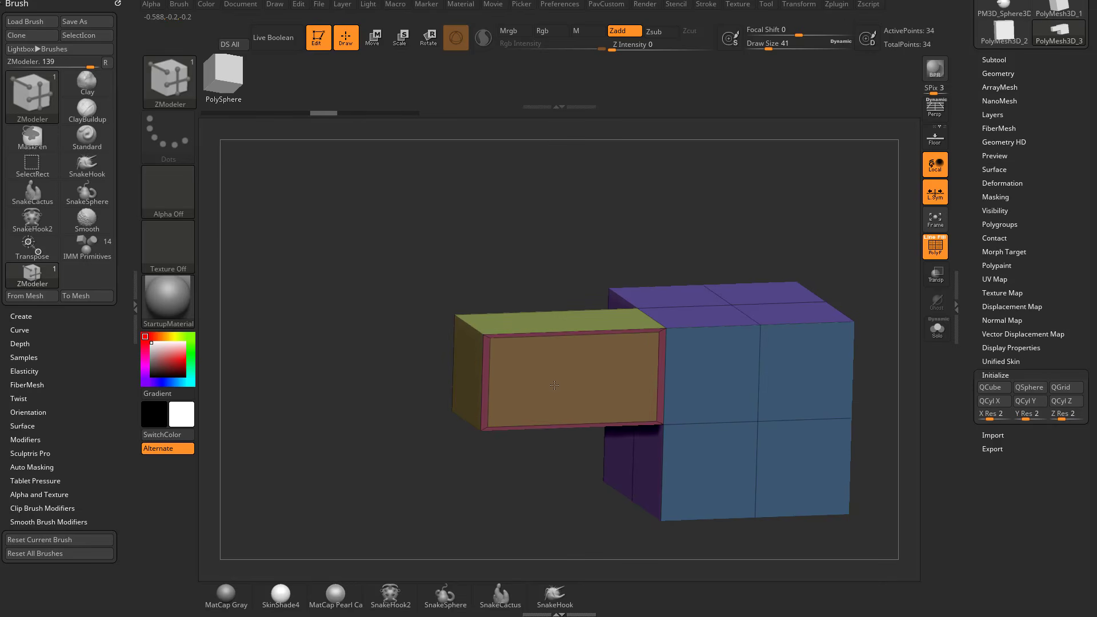
drag(552, 387, 547, 389)
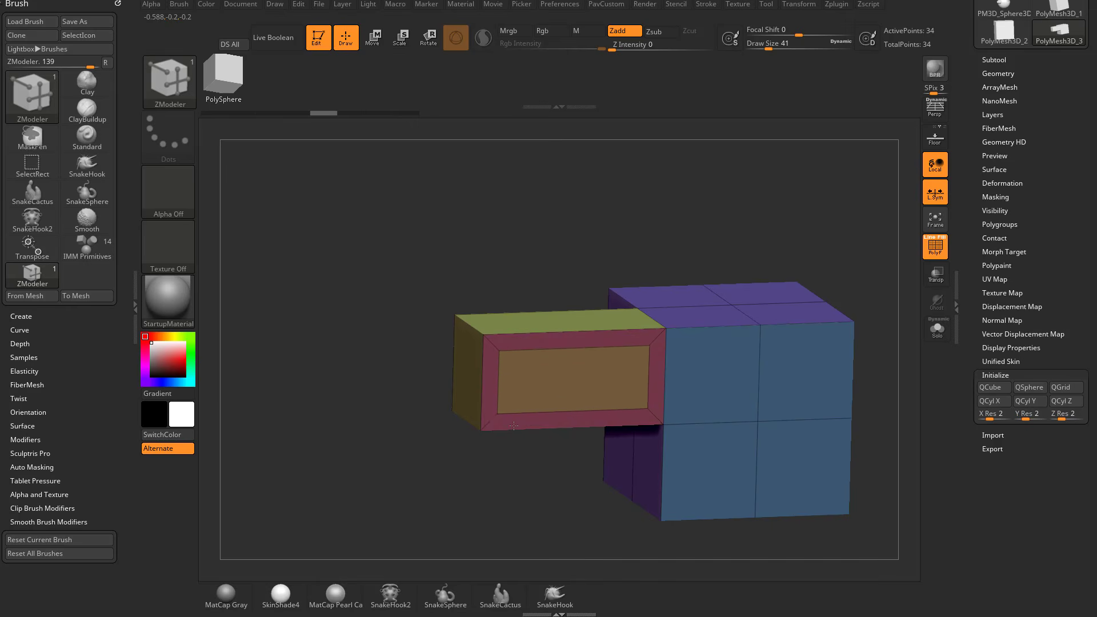
Inset the block's opposite side face with a matching even border and a separate centre polygroup.
mouse_move(444, 509)
mouse_down()
mouse_move(531, 523)
mouse_move(612, 384)
mouse_up()
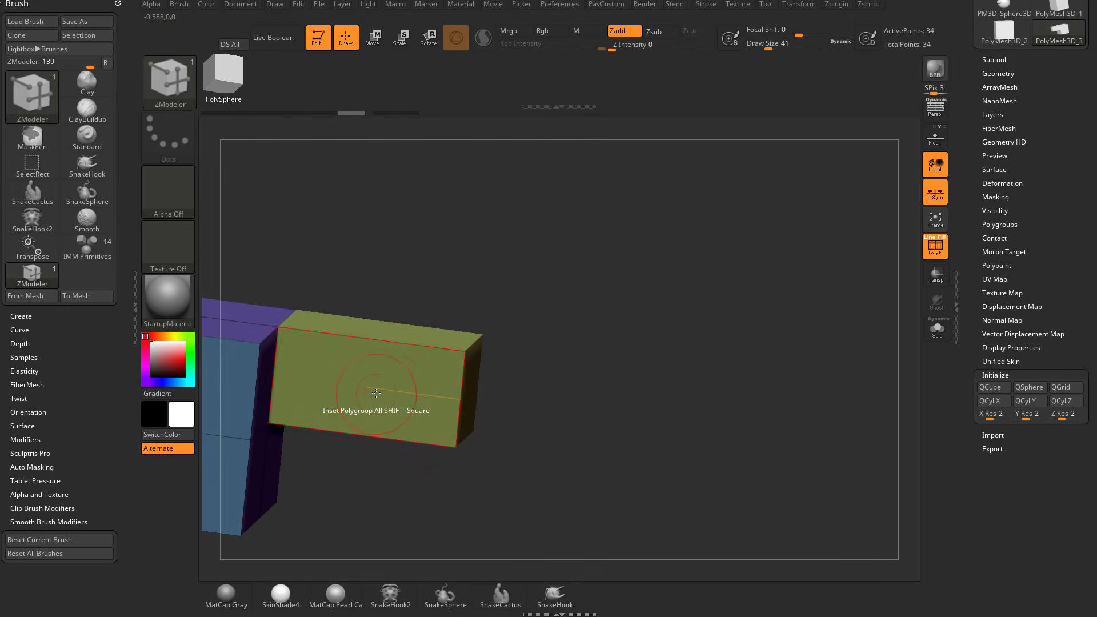
drag(369, 395, 366, 394)
key(ctrl+z)
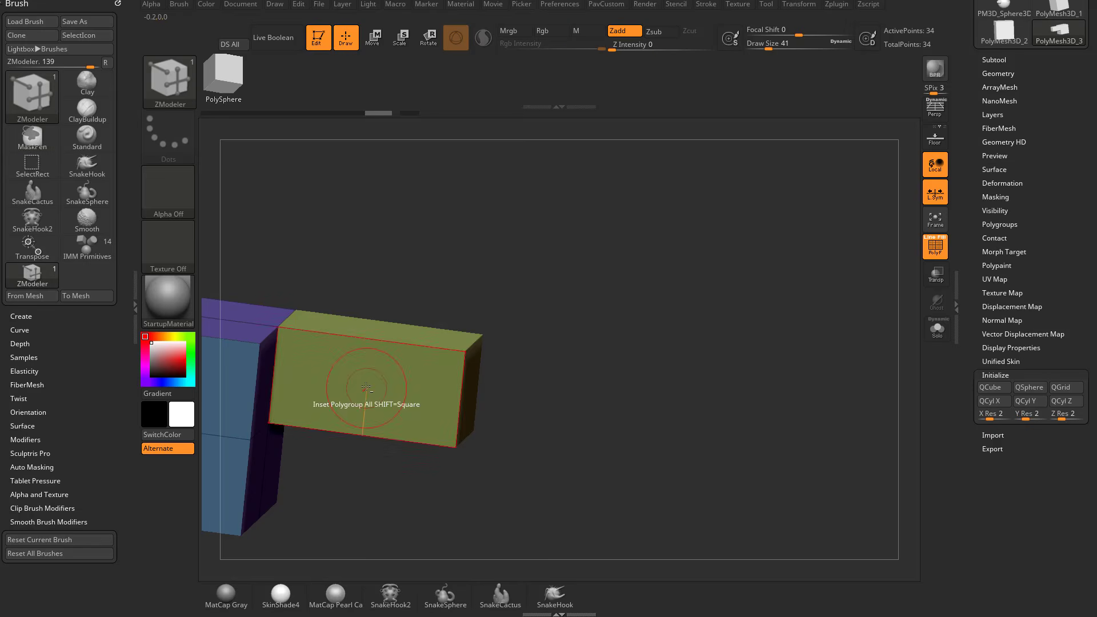
drag(365, 387, 303, 435)
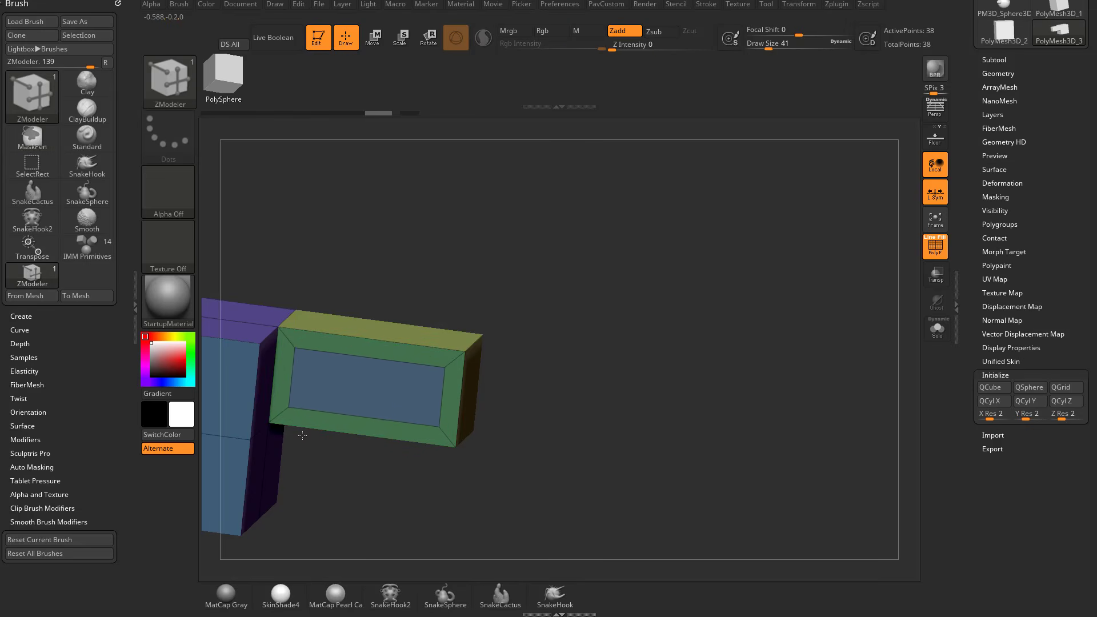
Set the polygon action to QMesh on Polygroup Island and push the orange centre through the block to cut a rectangular hole.
drag(595, 381, 851, 342)
key(space)
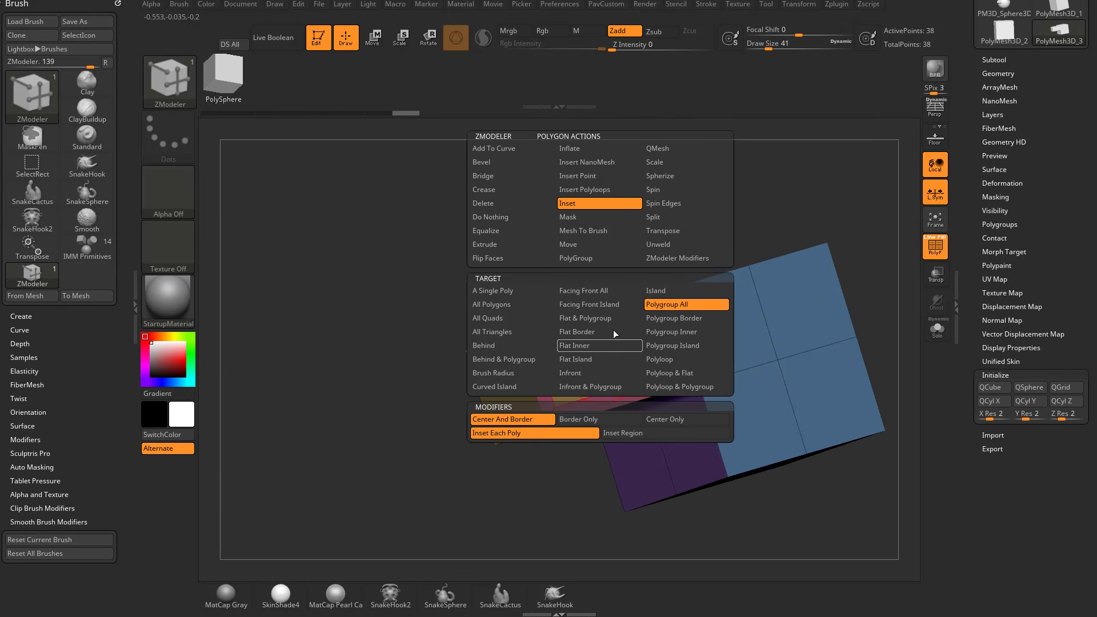
click(689, 149)
click(681, 345)
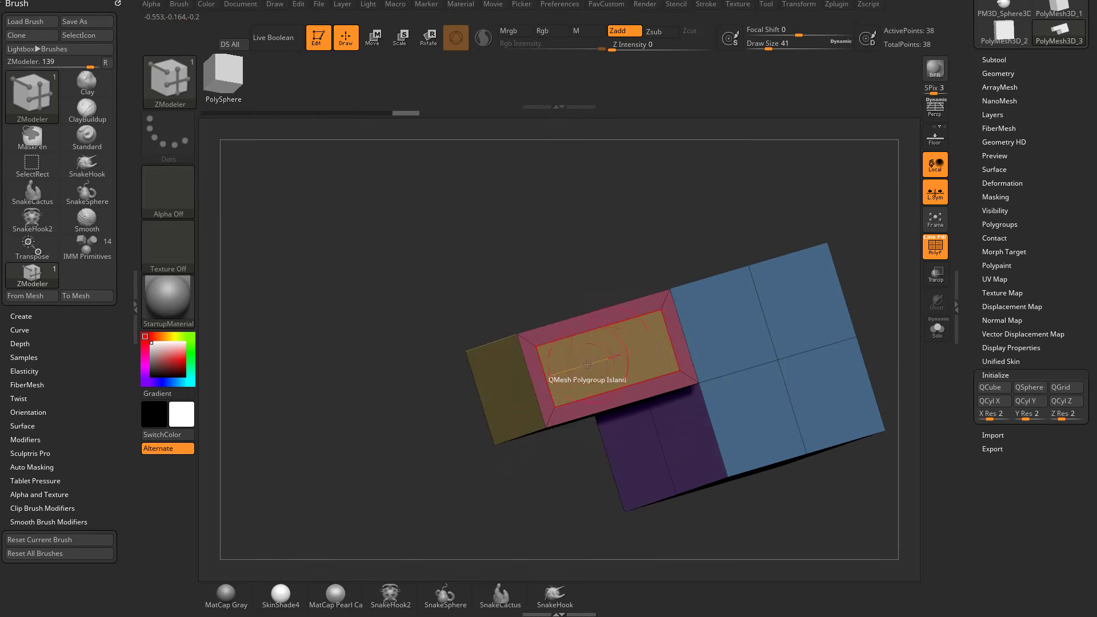
drag(540, 375, 299, 525)
Extend the cube by one row at its rear and extrude two marked upper side polygons outward at draw size 27.
mouse_move(385, 477)
mouse_down()
mouse_move(313, 471)
mouse_move(378, 493)
mouse_move(805, 313)
mouse_move(772, 324)
mouse_move(779, 358)
mouse_move(737, 306)
mouse_move(751, 289)
mouse_move(660, 321)
mouse_move(691, 284)
mouse_up()
key(s)
alt+drag(642, 351, 620, 361)
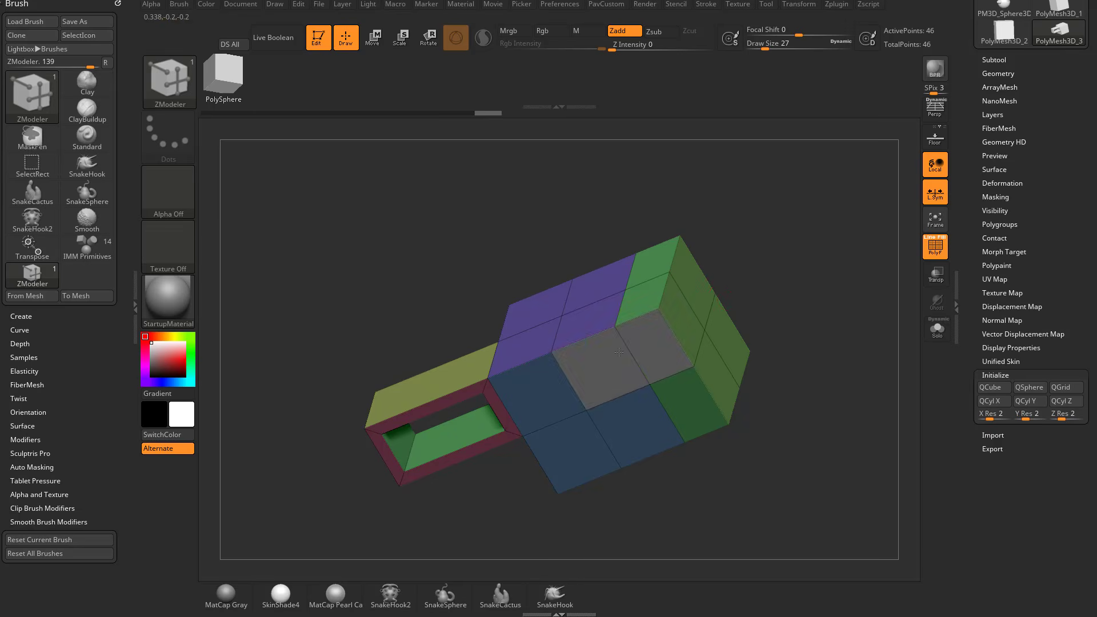
drag(710, 312, 798, 392)
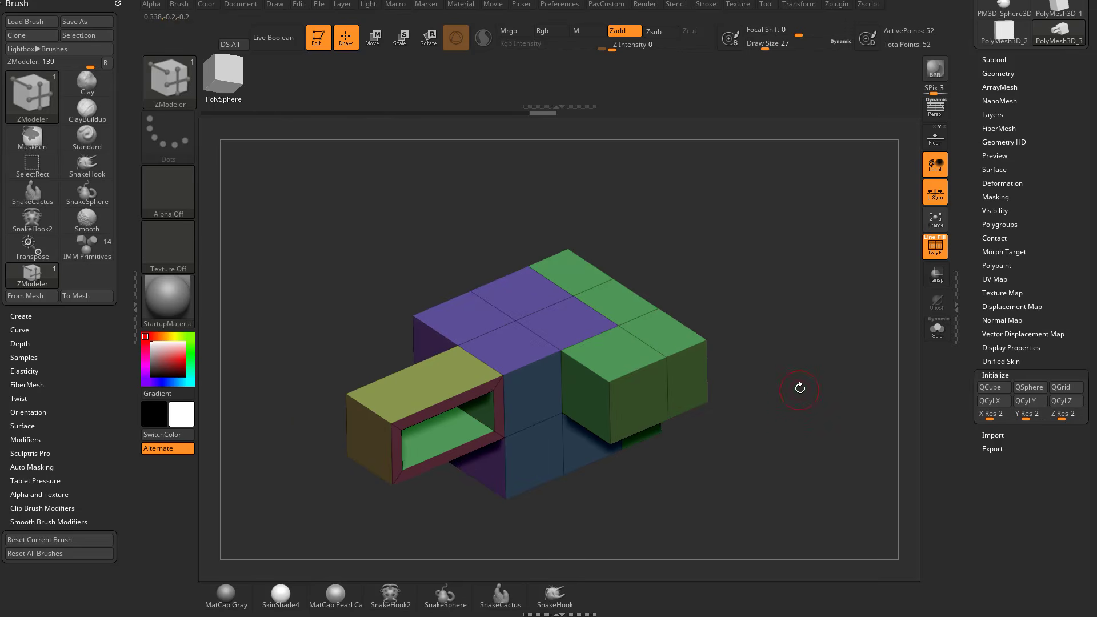
Mark the cube's middle strip of three top polygons as one polygroup and mask it using Mask on Polygroup All.
drag(813, 352, 697, 346)
key(w)
drag(640, 299, 680, 351)
key(q)
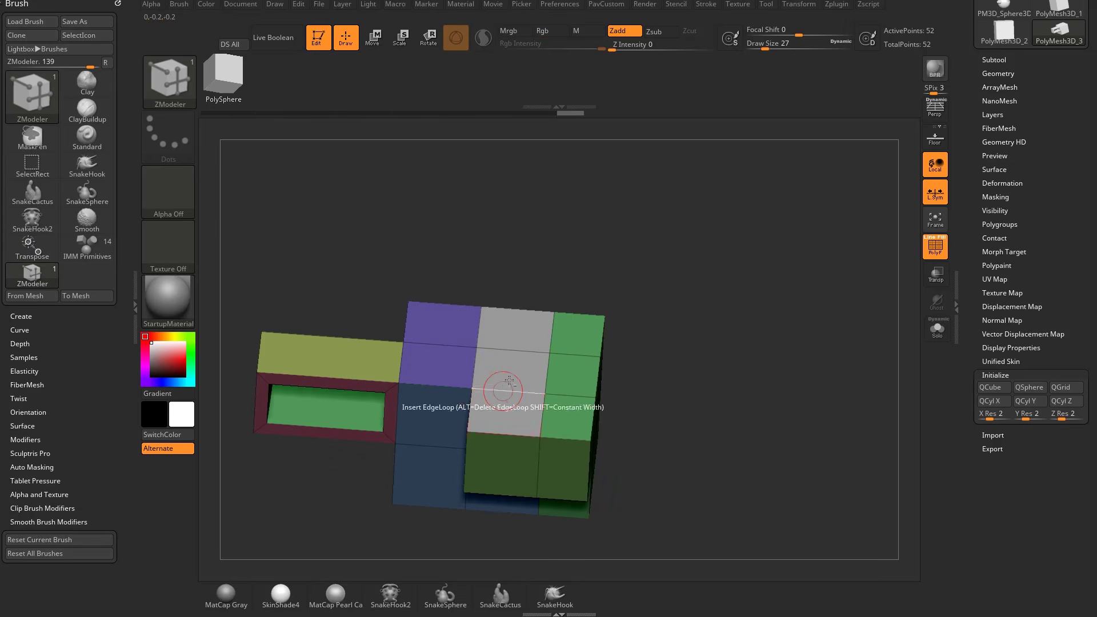
key(space)
click(498, 218)
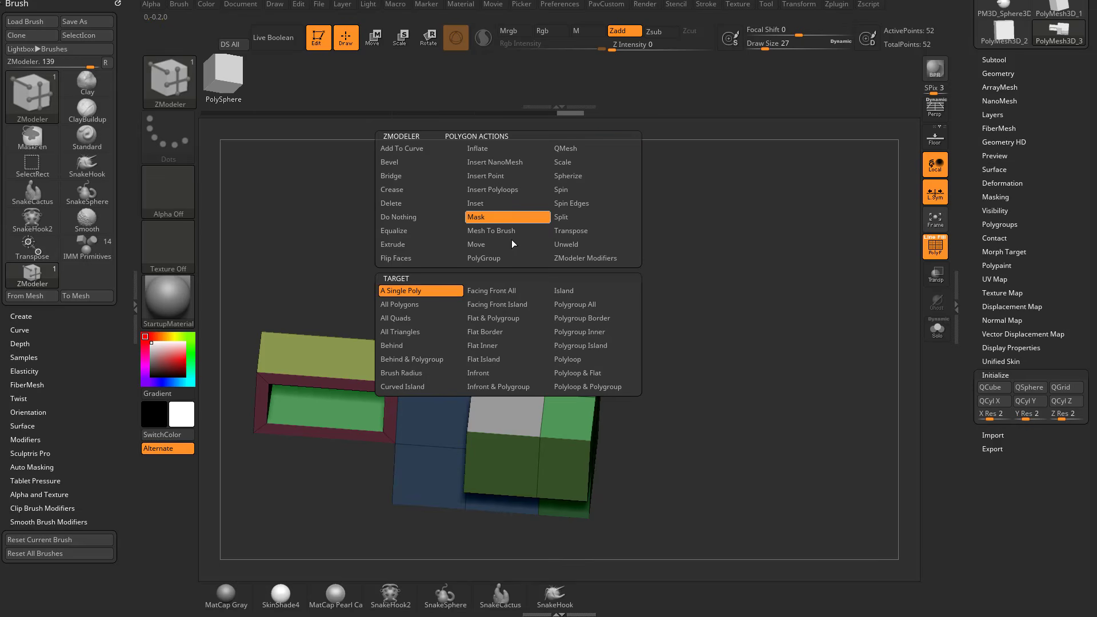
click(583, 309)
click(536, 367)
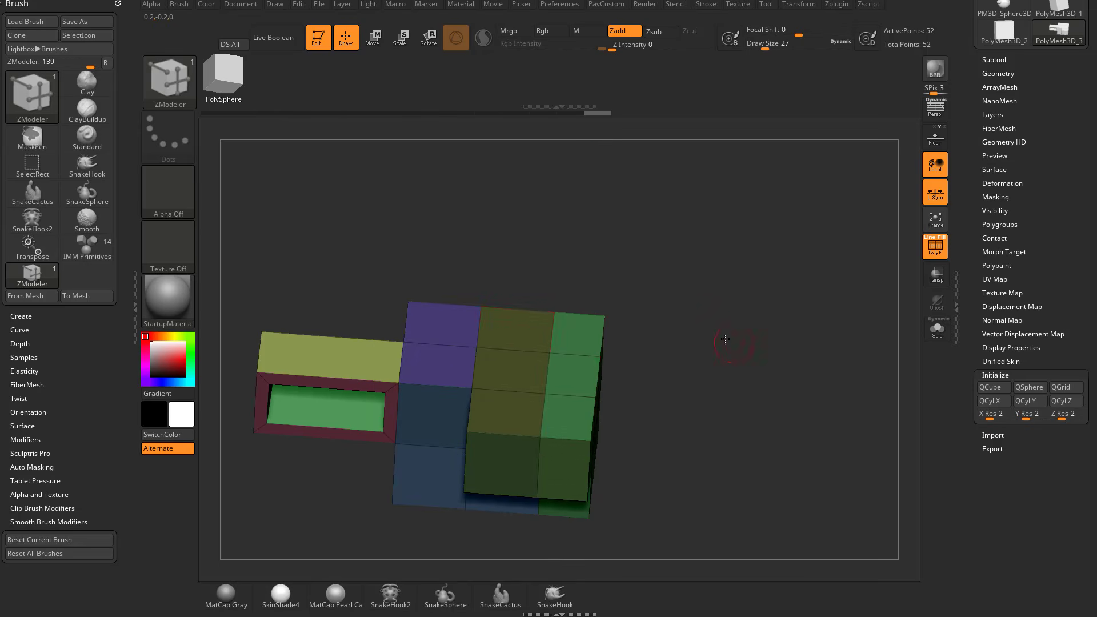
Invert the mask so only the middle strip is editable and place the move gizmo on that strip.
mouse_move(739, 340)
mouse_down()
mouse_move(716, 332)
mouse_move(724, 370)
mouse_up()
key(w)
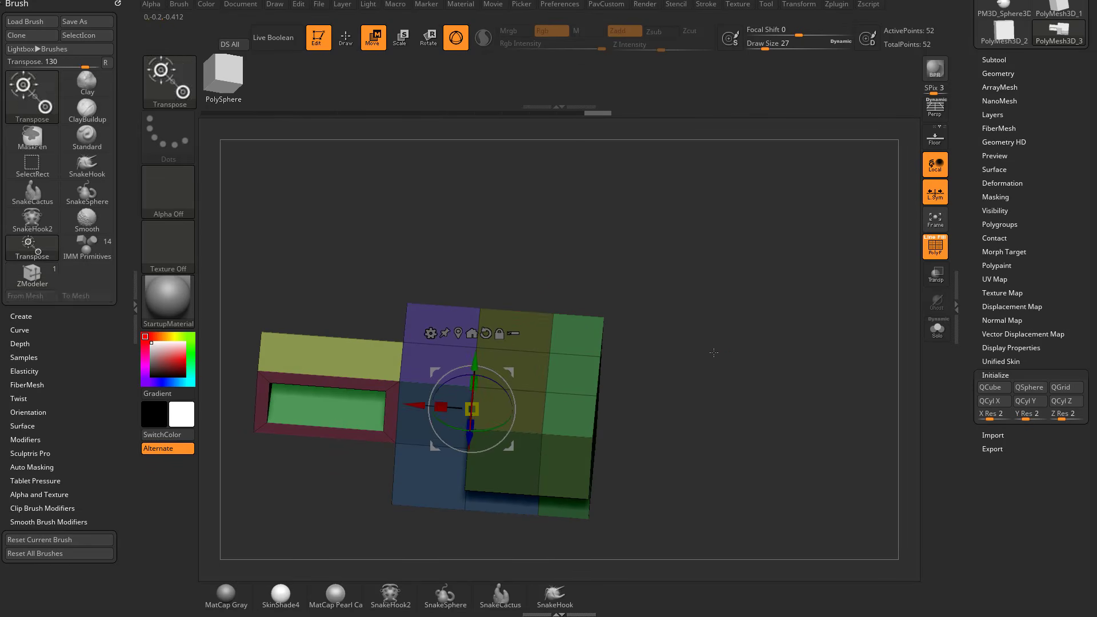
ctrl+click(793, 382)
click(532, 365)
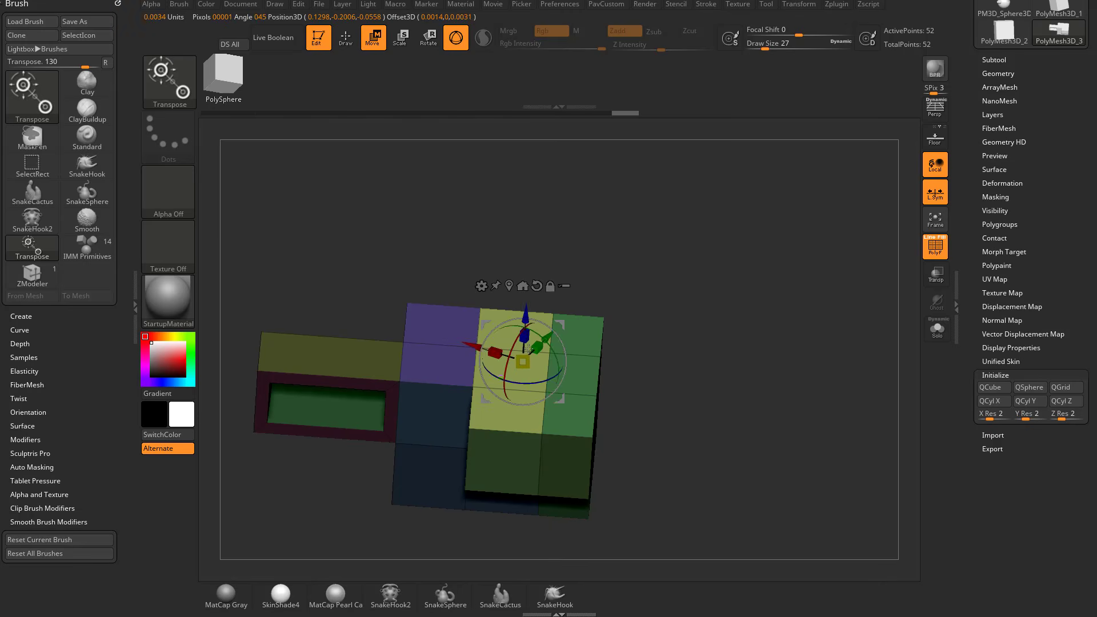
Try raising the unmasked middle strip with the gizmo, undo the move, and return to ZModeler drawing.
drag(713, 344, 670, 281)
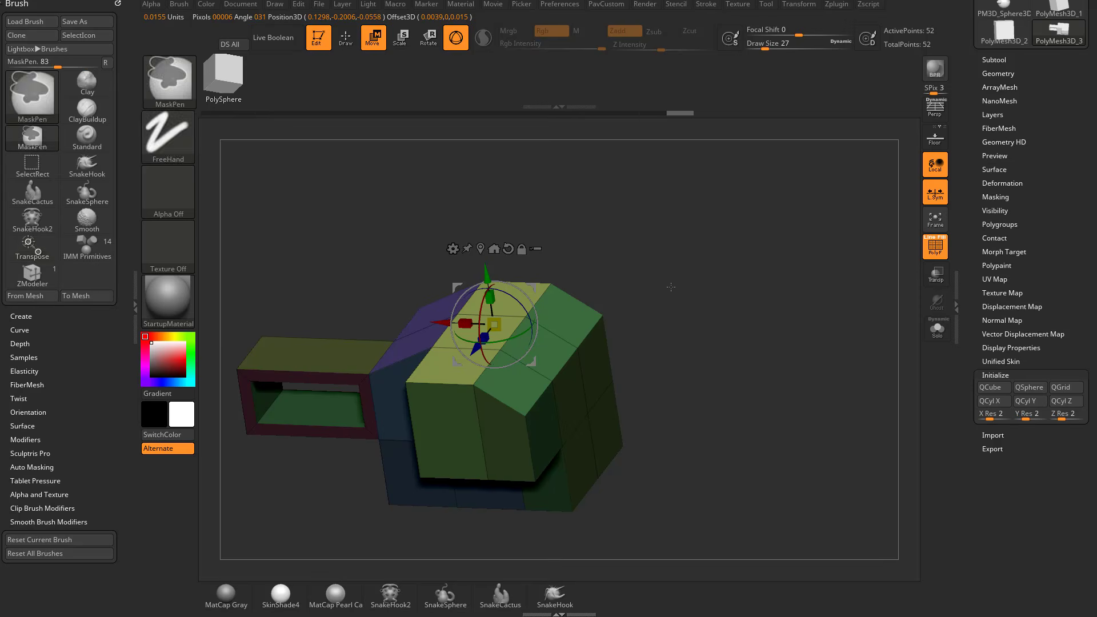
key(ctrl+z)
key(q)
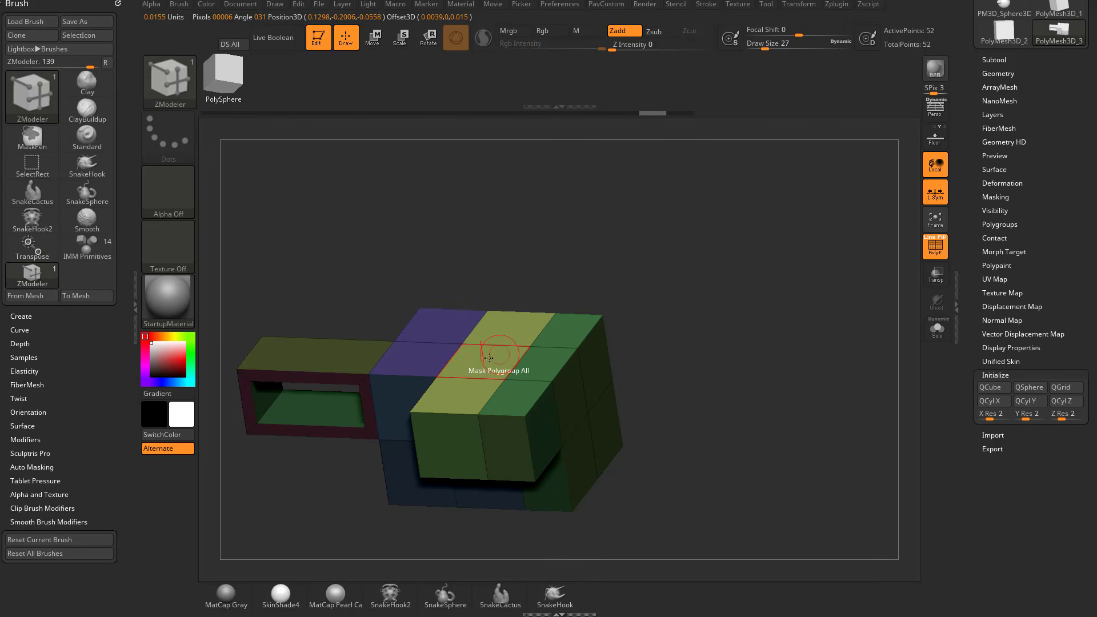
Set the polygon action to QMesh on Polygroup All, try extruding the cube's top middle strip, and undo the extrusion.
key(space)
click(562, 149)
click(558, 346)
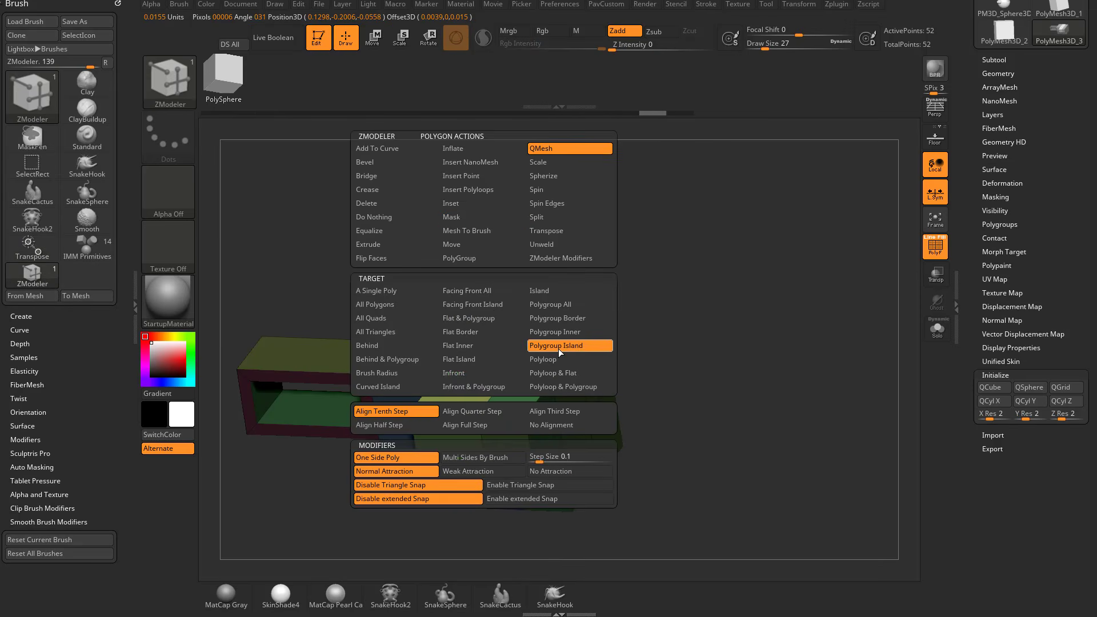
click(566, 307)
drag(481, 365, 492, 285)
key(ctrl+z)
Switch to the move gizmo, try raising the unmasked top middle strip, and undo the change.
key(w)
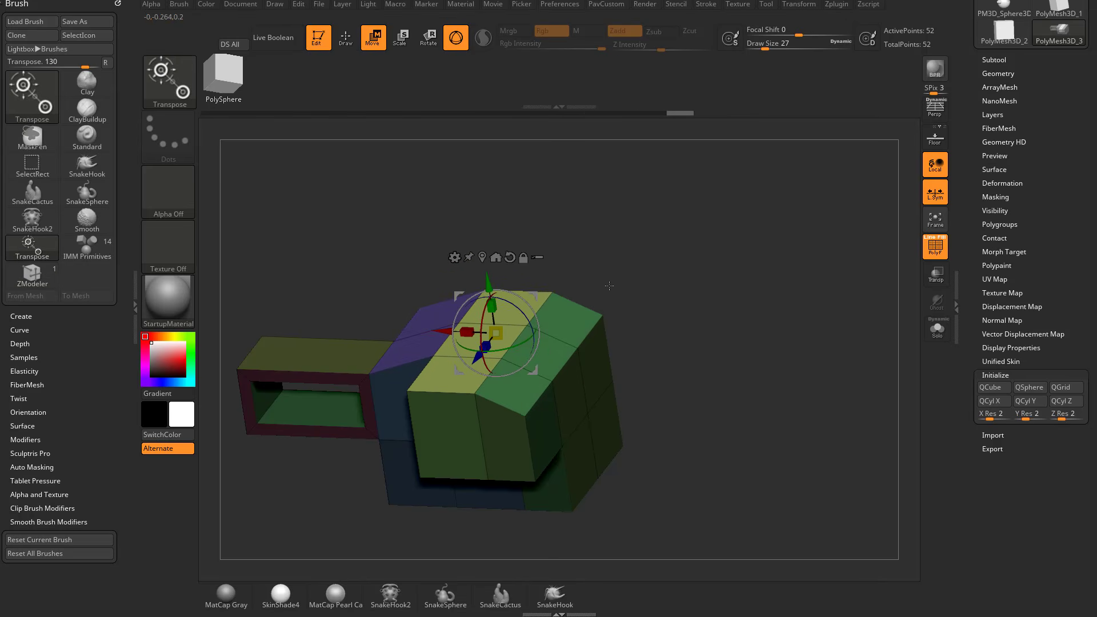
key(ctrl+z)
shift+drag(639, 287, 520, 250)
key(ctrl+z)
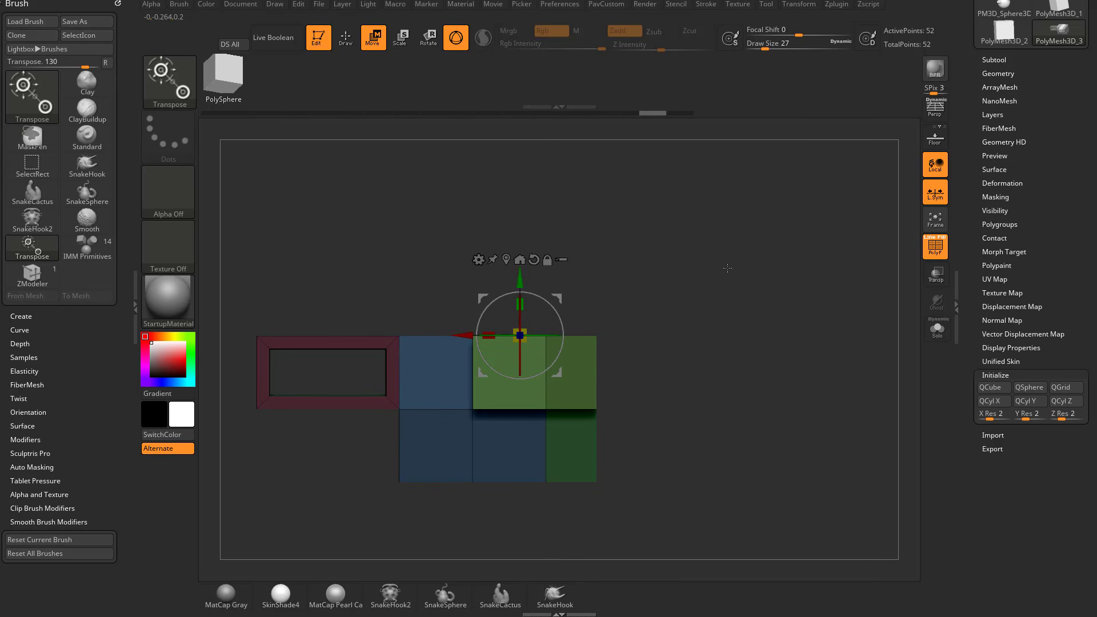
drag(727, 268, 731, 315)
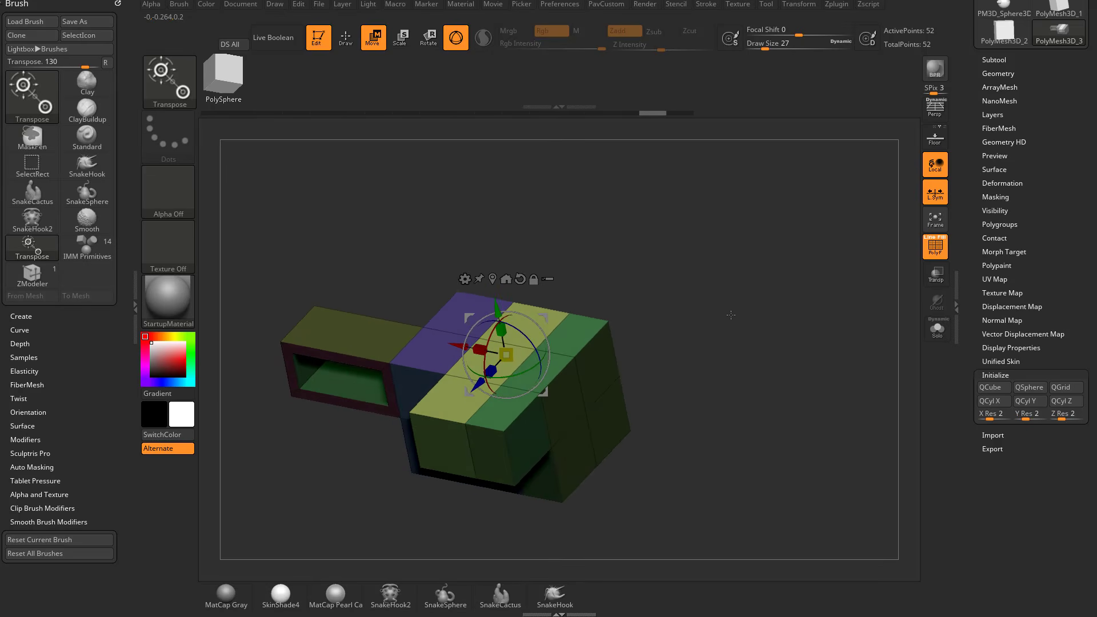
Turn on perspective, place the gizmo on the front polygon of the top strip, try moving the strip along Y, and undo it.
click(928, 109)
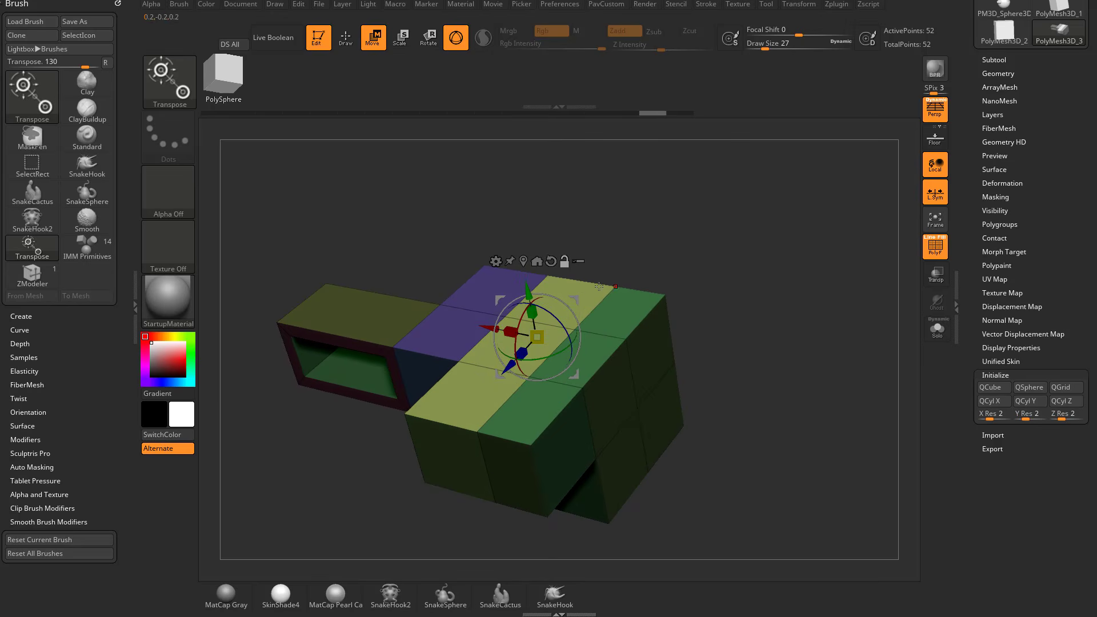
click(591, 291)
click(464, 402)
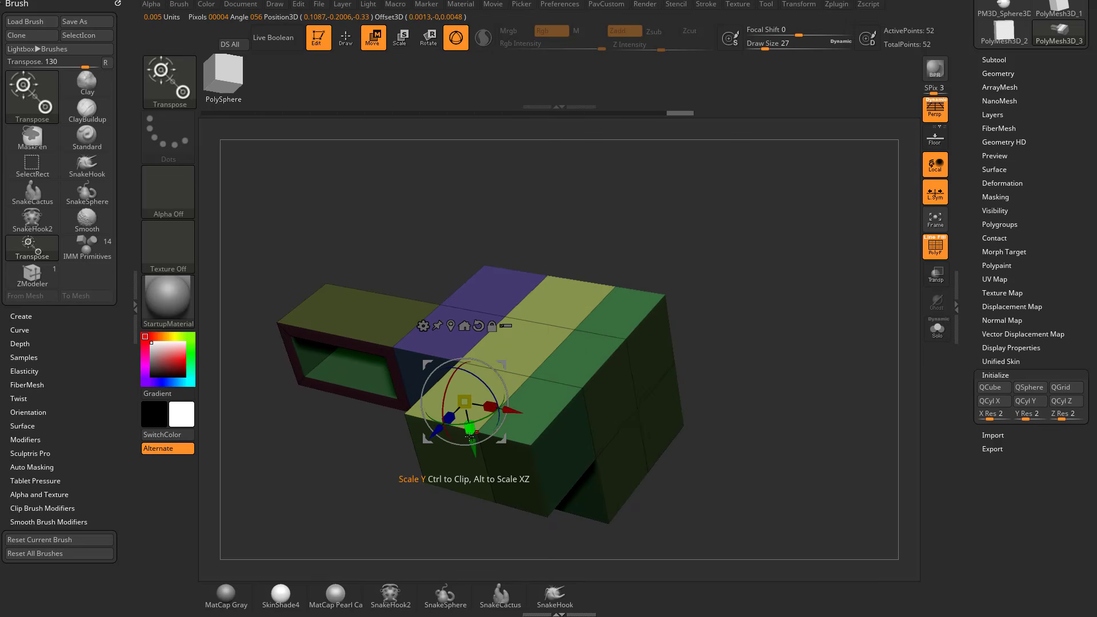
drag(472, 448, 465, 421)
key(ctrl+z)
Place the move gizmo on the block's side, front and top polygons in turn, finishing on the projecting block's front end face.
alt+click(612, 395)
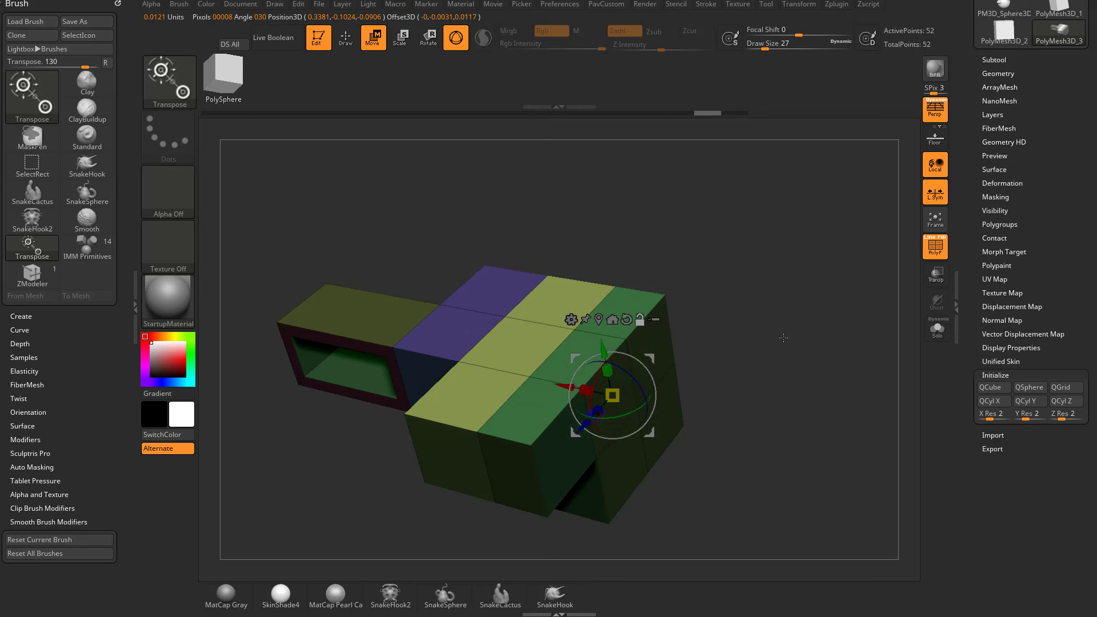
drag(783, 337, 674, 331)
alt+click(419, 459)
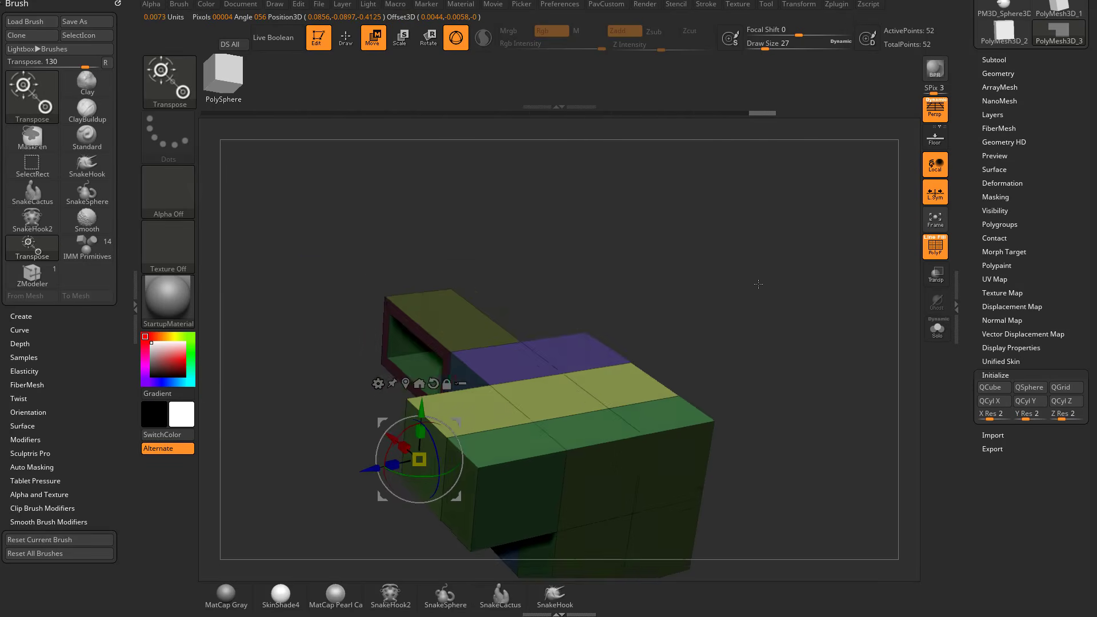
drag(758, 284, 750, 272)
alt+click(560, 353)
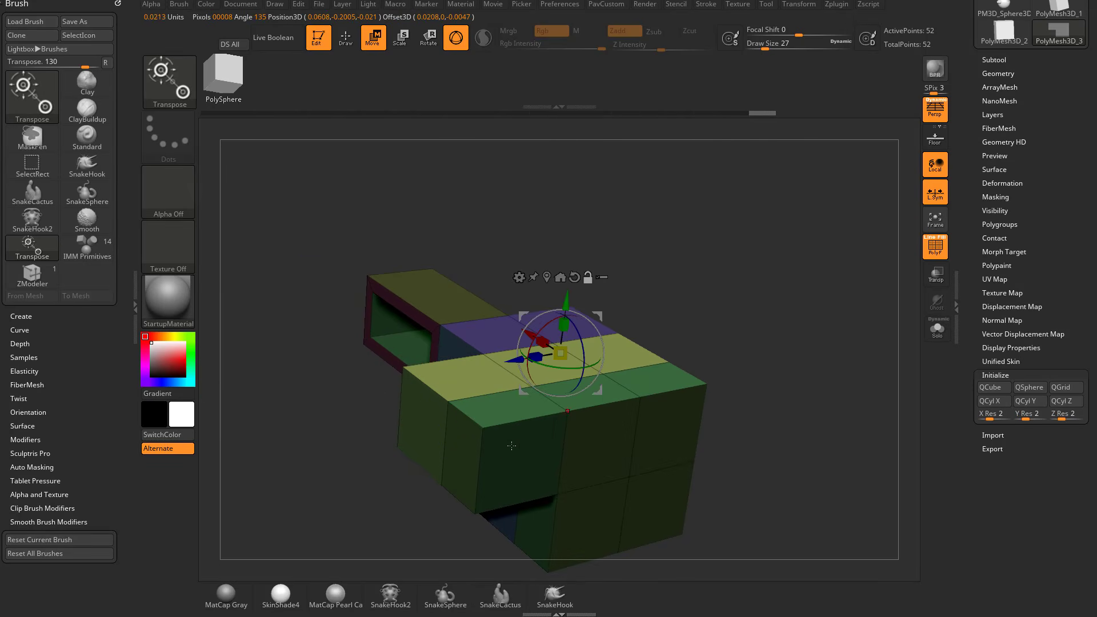
alt+click(429, 440)
drag(797, 324, 749, 307)
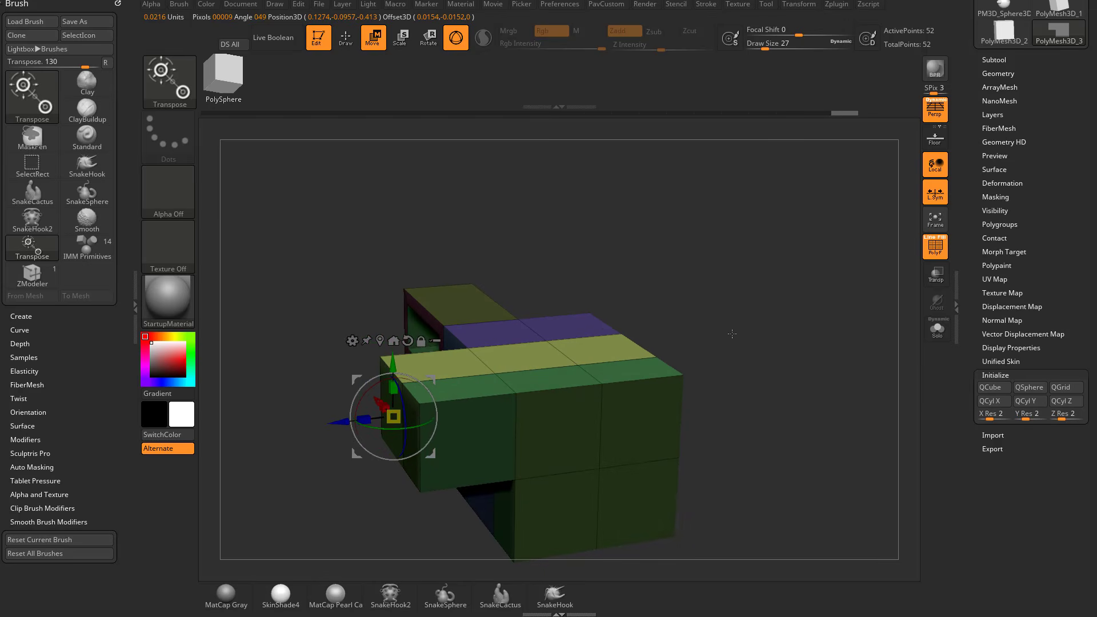
Turn off perspective and check the gizmo's position on the front end face in a side view.
click(936, 108)
shift+drag(807, 330, 793, 325)
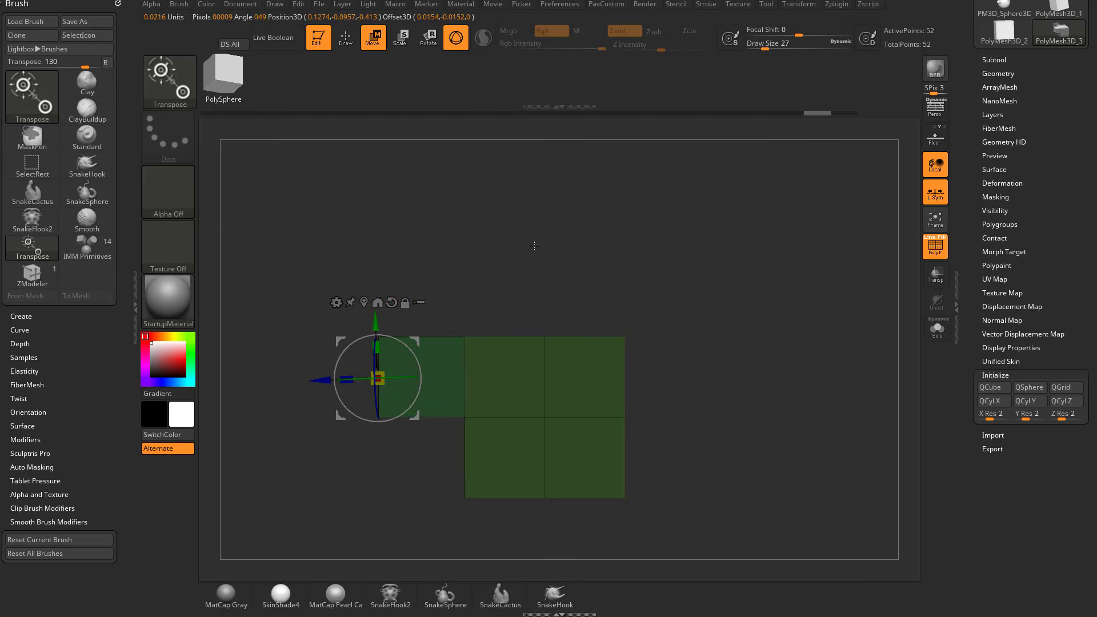
ctrl+right_drag(534, 245, 852, 238)
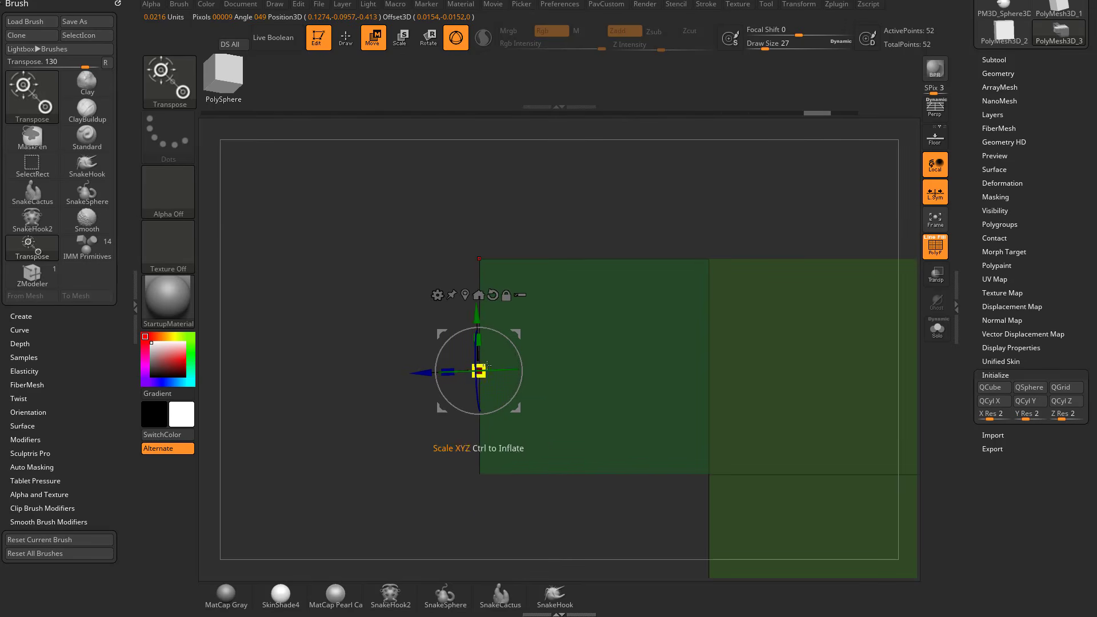
drag(786, 213, 852, 259)
alt+right_drag(853, 259, 718, 277)
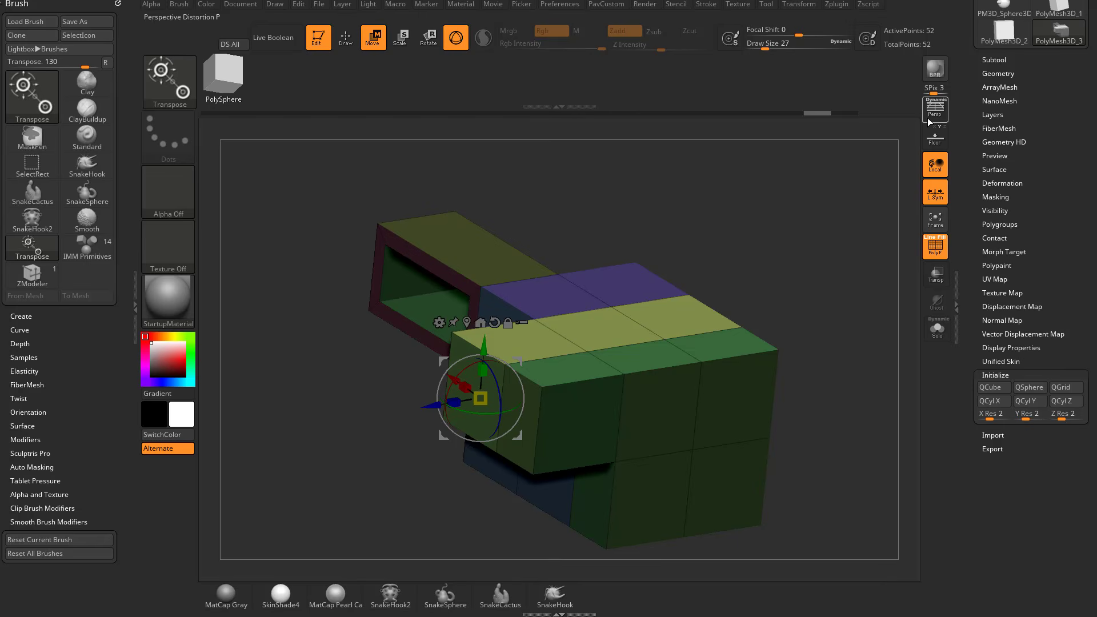
alt+drag(851, 285, 783, 304)
Try shifting the unmasked top strip forward and upward from the front end face gizmo in side view, and undo the moves.
alt+click(661, 300)
key(ctrl+z)
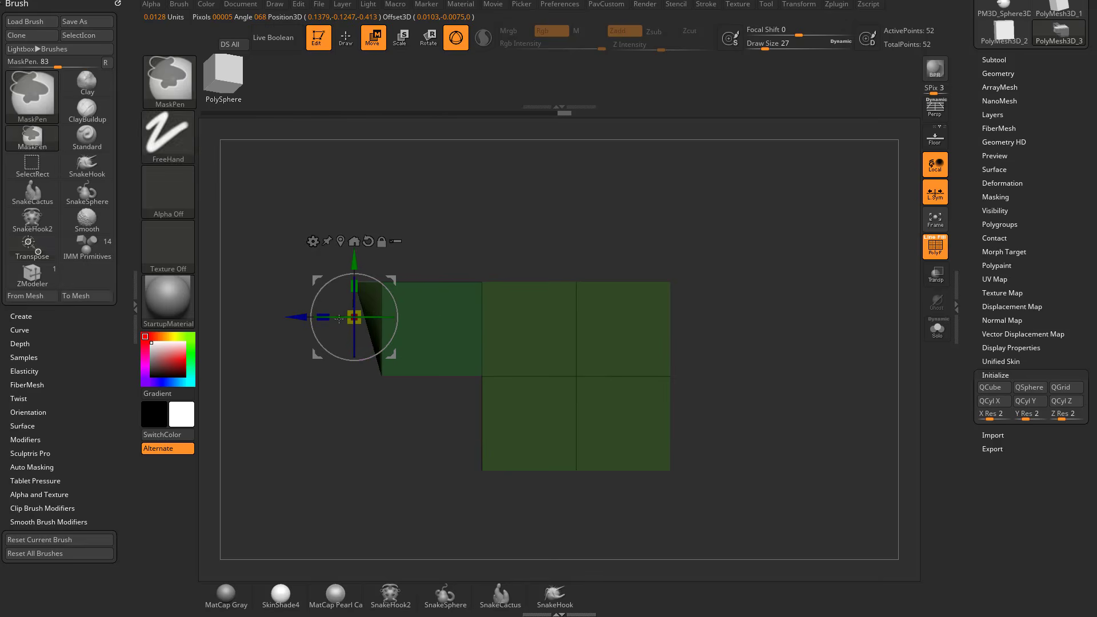
ctrl+drag(381, 269, 383, 249)
key(ctrl+z)
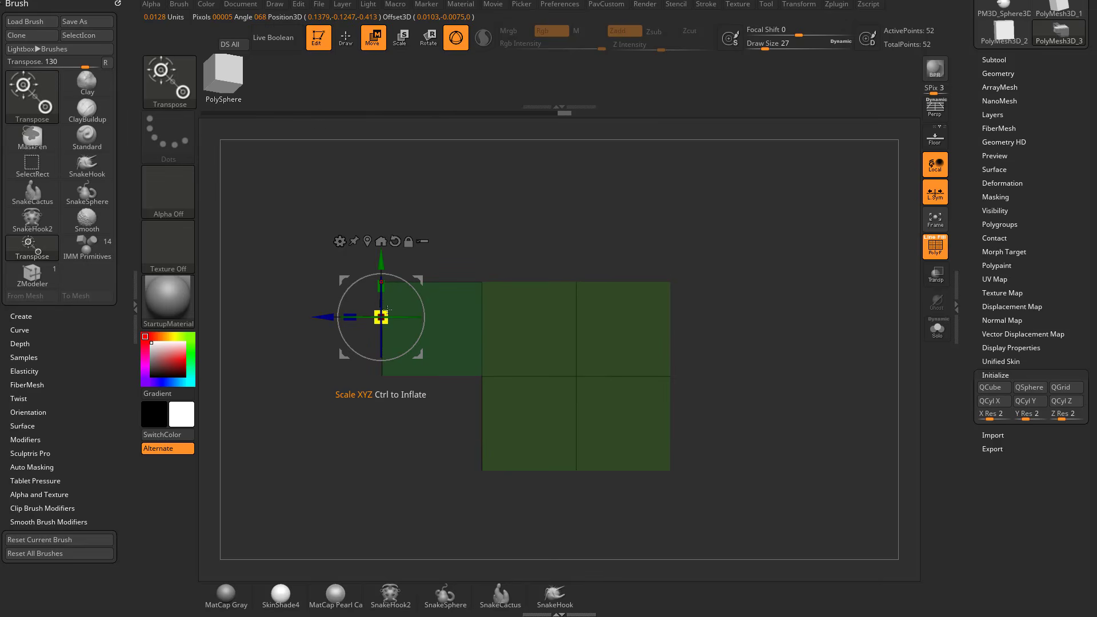